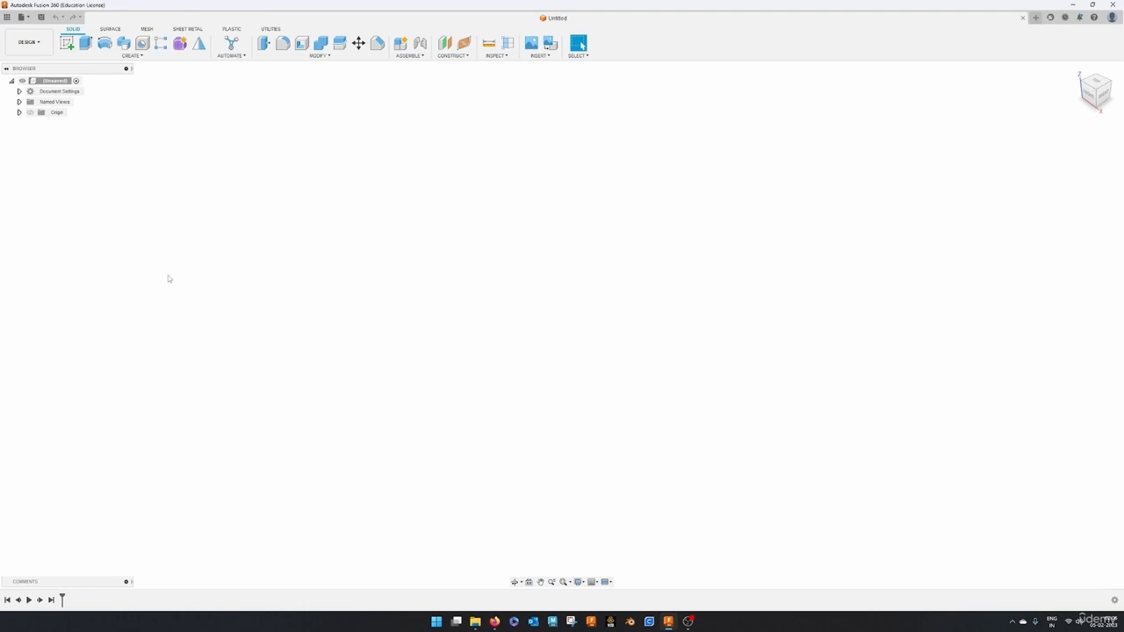
pyautogui.click(7, 17)
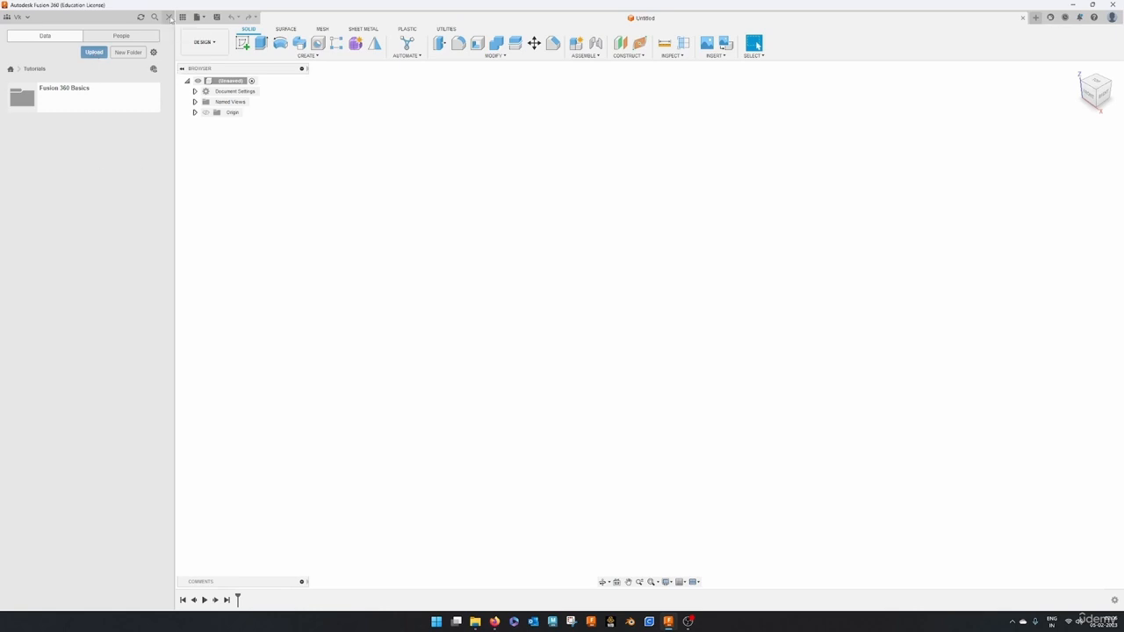
pyautogui.click(169, 18)
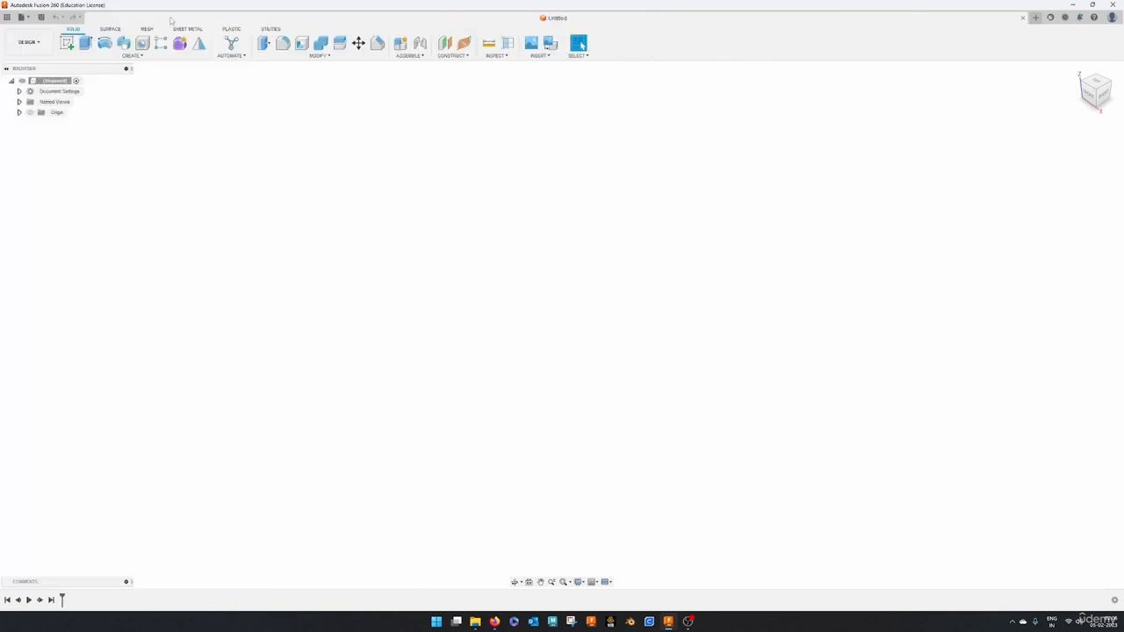
pyautogui.click(29, 18)
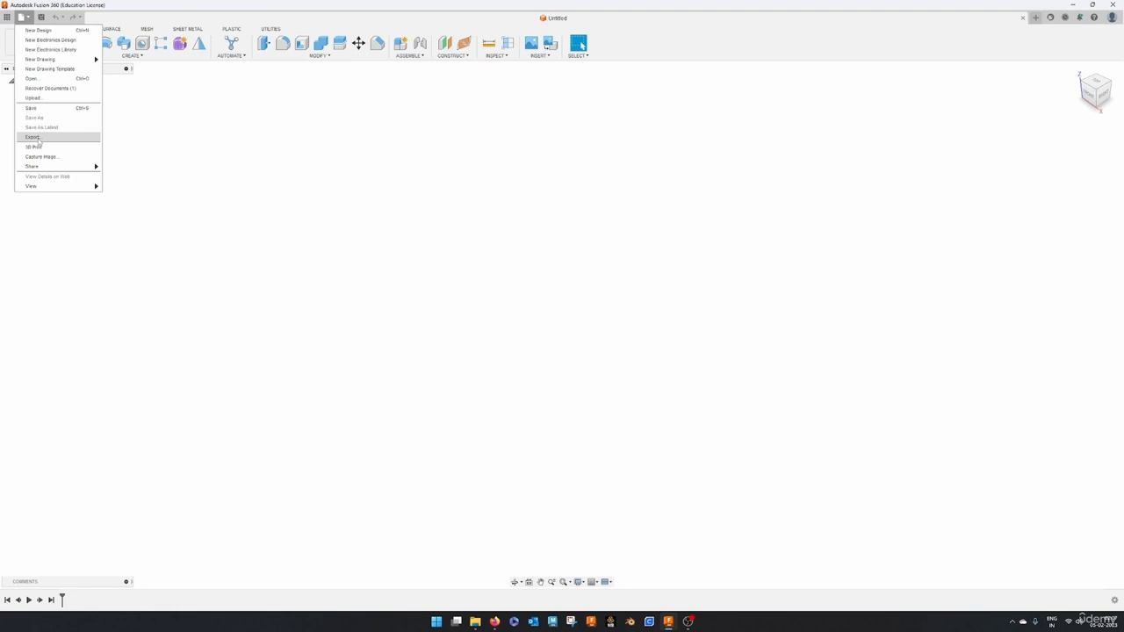
pyautogui.click(202, 141)
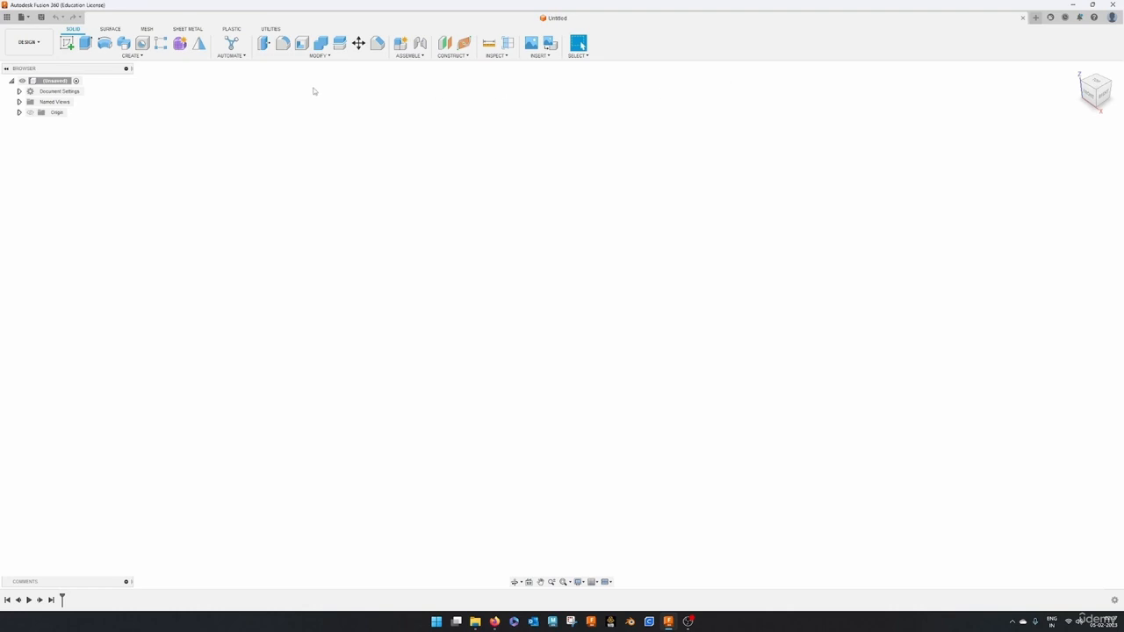
# - Sketch a centre-diameter circle about 39 mm across, centred on the origin of the horizontal plane, and finish the sketch
pyautogui.click(66, 42)
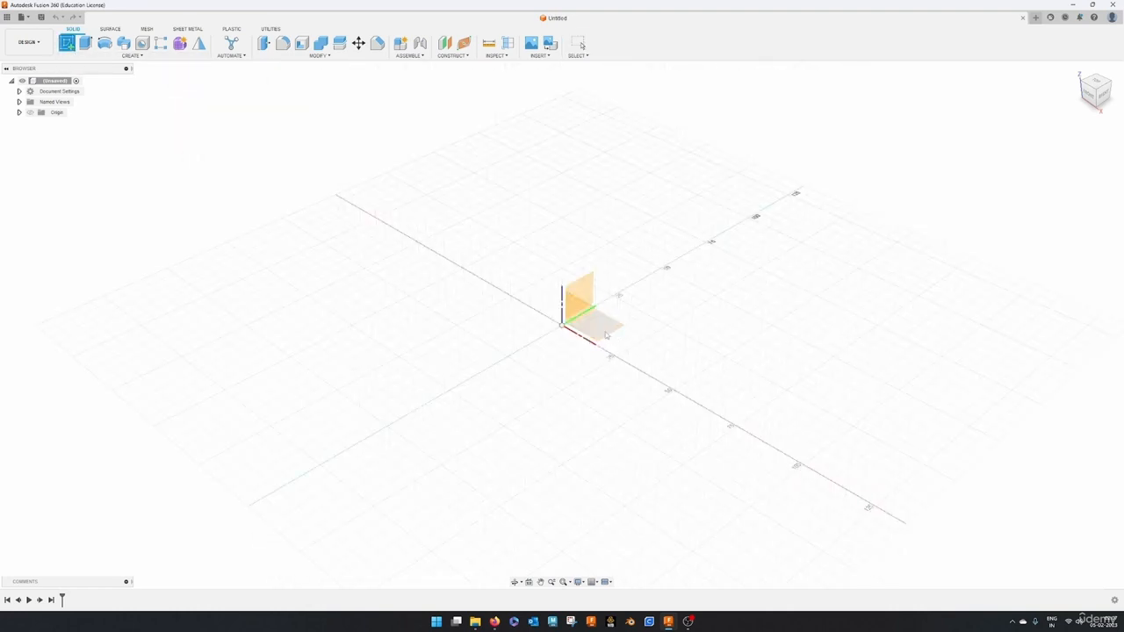
pyautogui.click(611, 332)
pyautogui.press('c')
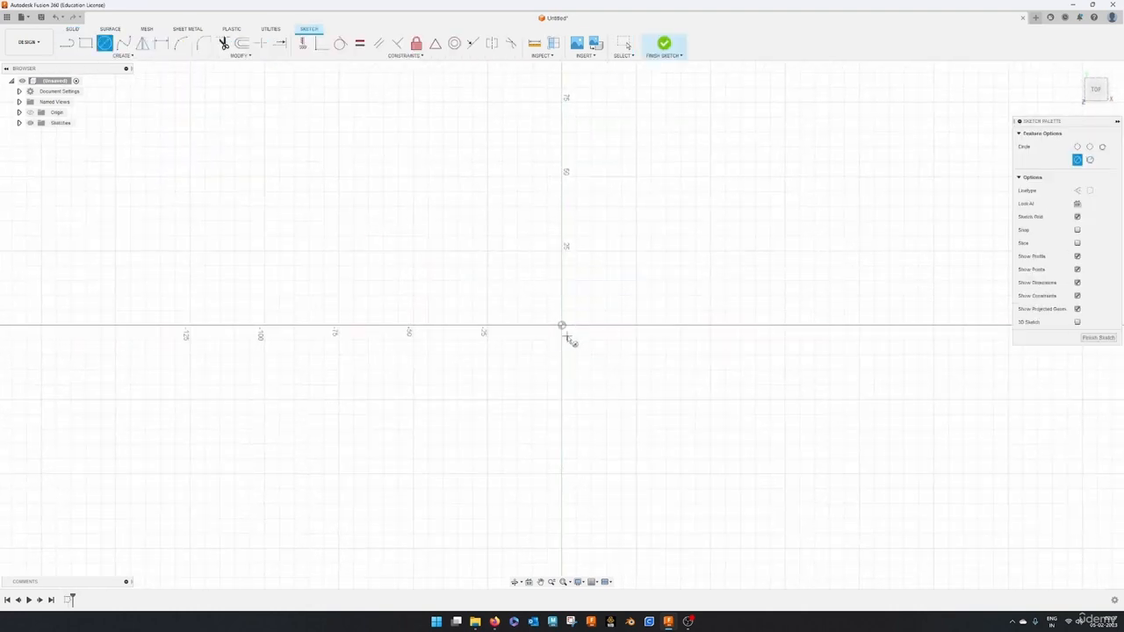
pyautogui.click(562, 327)
pyautogui.click(619, 327)
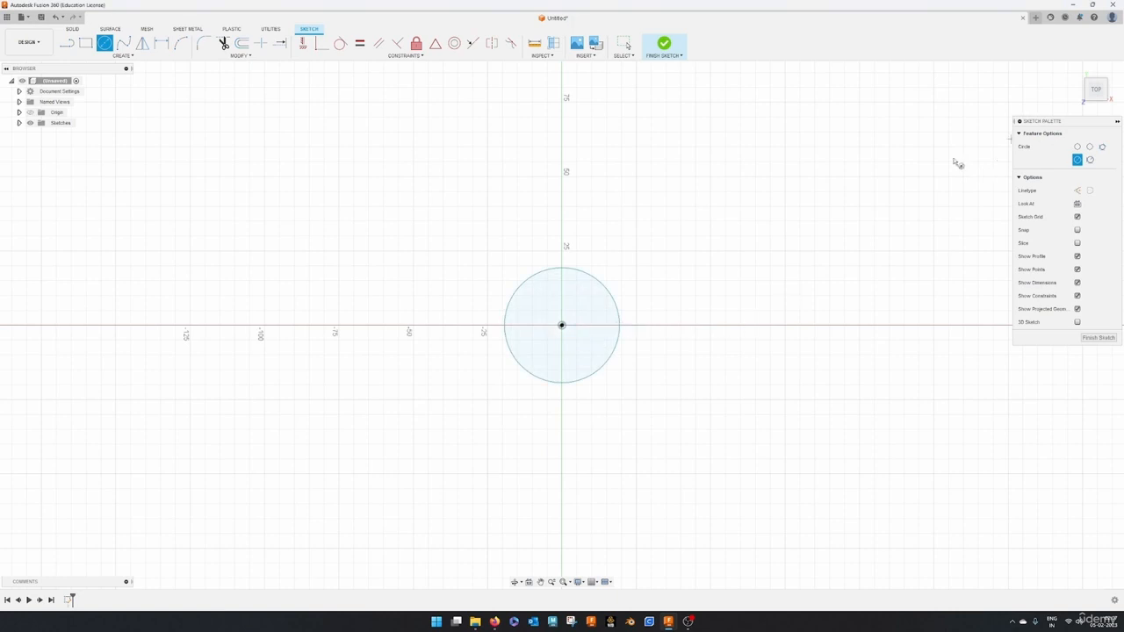
pyautogui.click(665, 43)
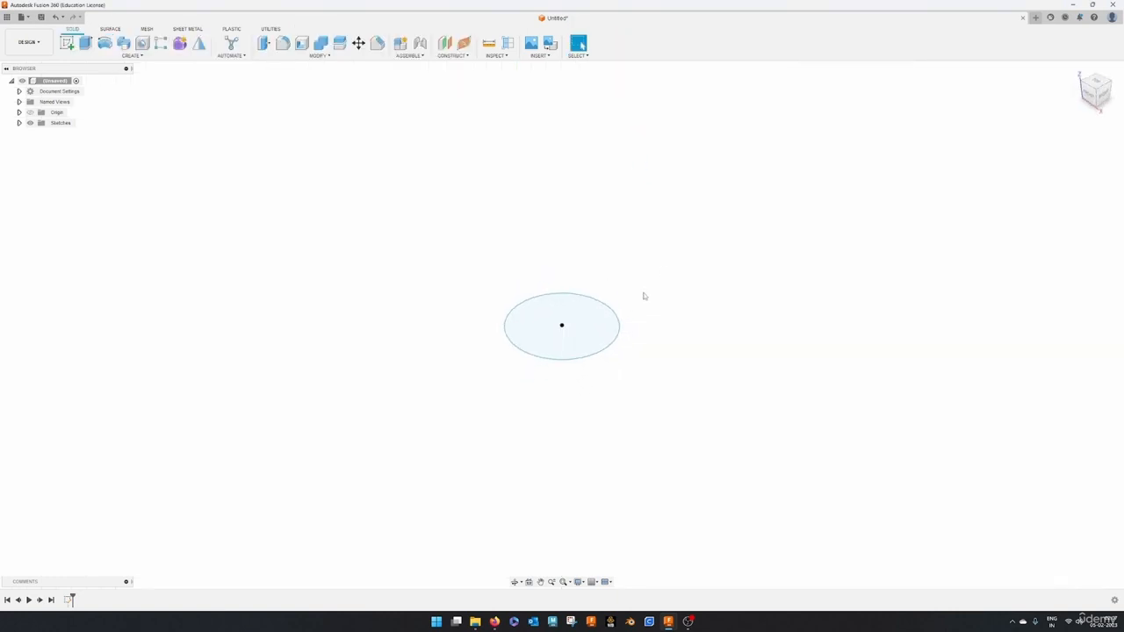
# - Extrude the circular profile upward as a new body to form a solid cylinder
pyautogui.press('e')
pyautogui.click(581, 329)
pyautogui.click(570, 321)
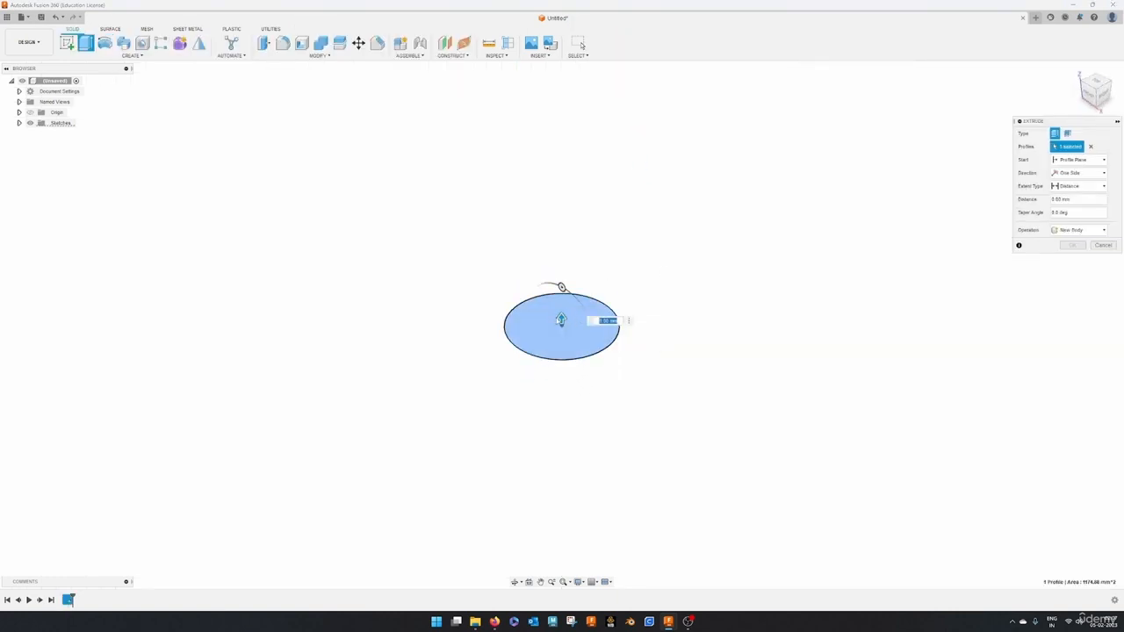
pyautogui.moveTo(568, 321); pyautogui.dragTo(567, 247)
pyautogui.press('Return')
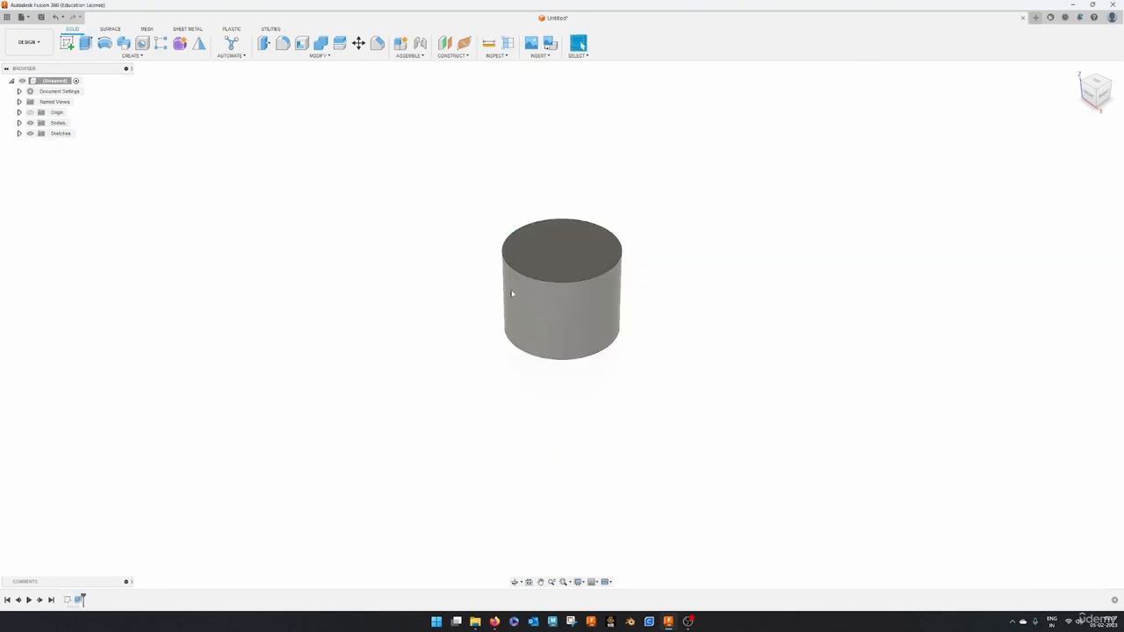
# - Create a new design and sketch a rectangle about 35 × 26 mm with one corner at the origin of the horizontal plane
pyautogui.click(1037, 17)
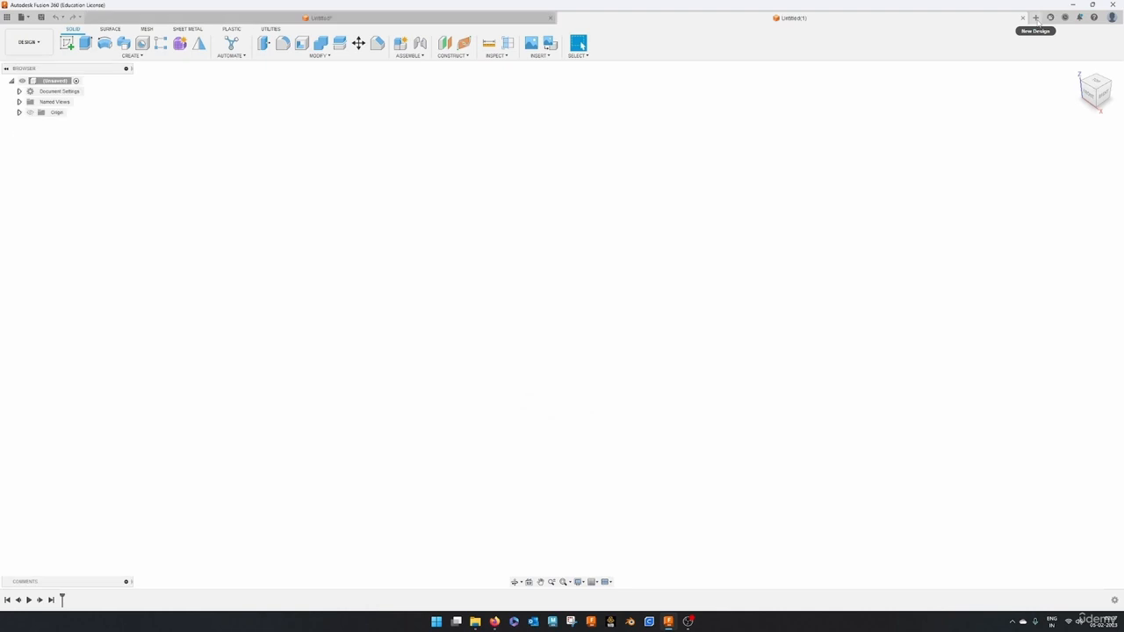
pyautogui.click(613, 329)
pyautogui.press('r')
pyautogui.click(562, 326)
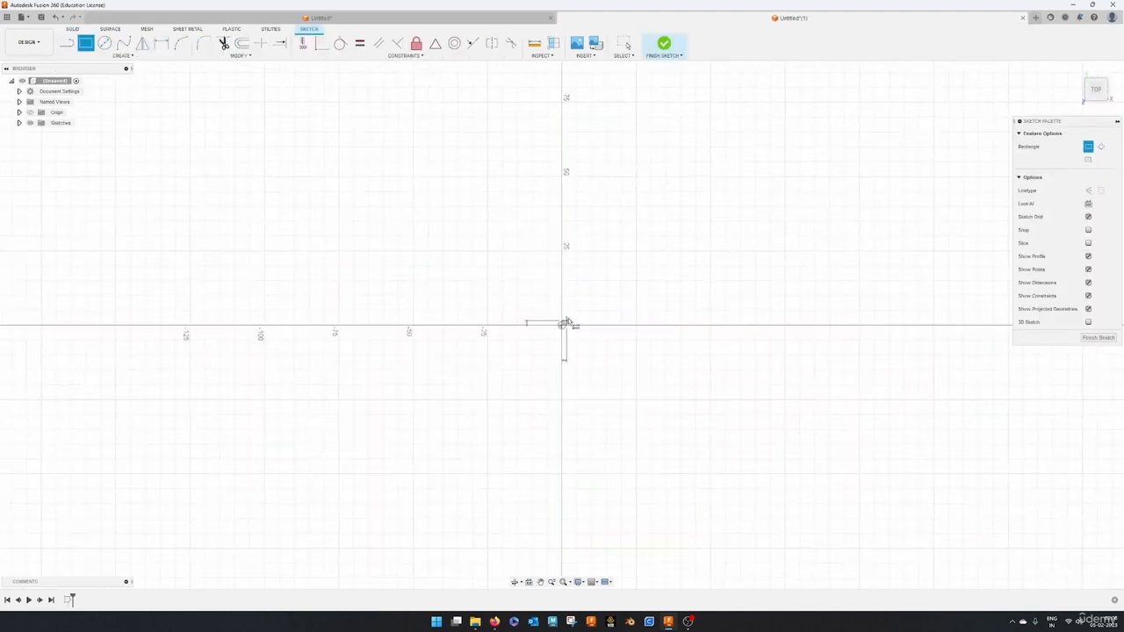
pyautogui.click(667, 248)
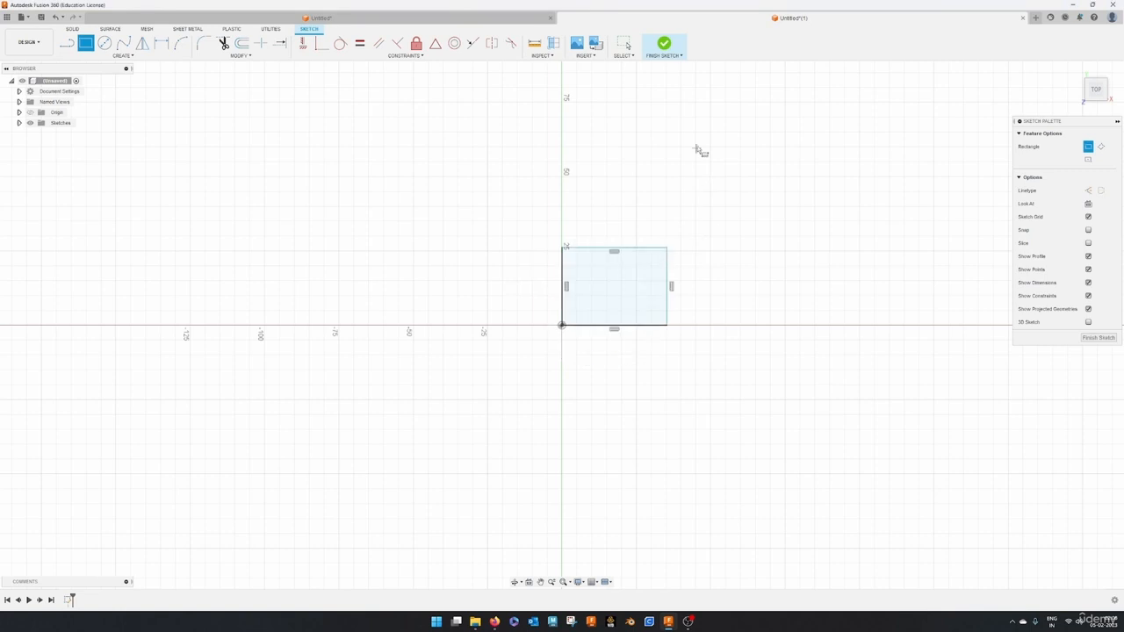
pyautogui.click(668, 46)
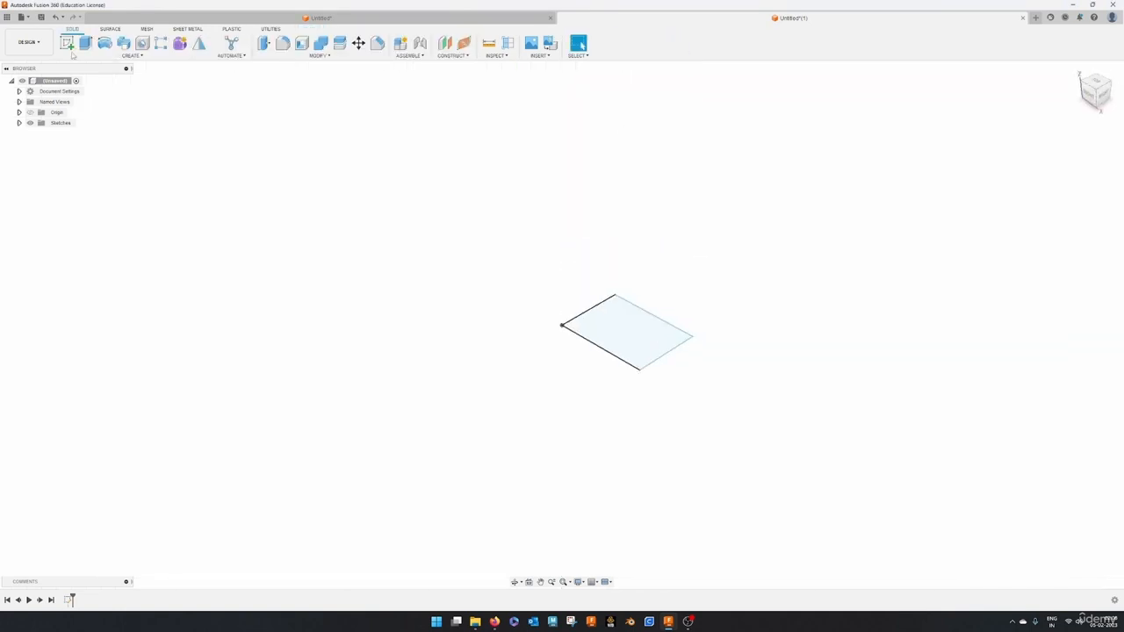
# - Extrude the rectangular profile upward to form a solid box
pyautogui.click(86, 43)
pyautogui.moveTo(628, 323); pyautogui.dragTo(642, 207)
pyautogui.press('Return')
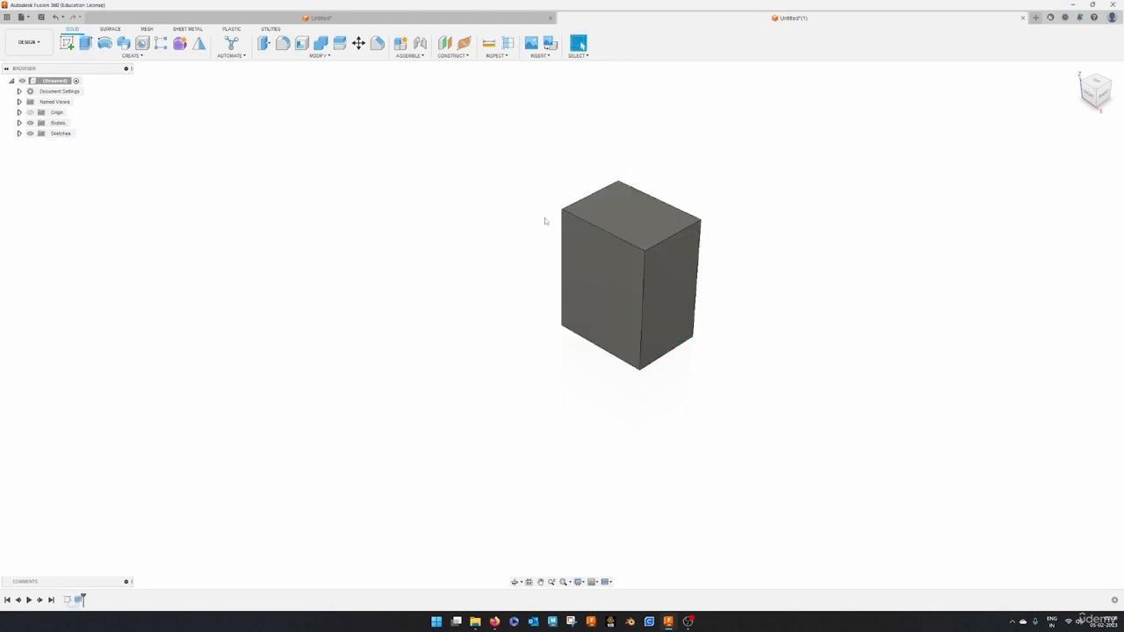
# - Switch back and forth between the two open designs to view the cylinder and the box
pyautogui.click(318, 18)
pyautogui.click(693, 19)
pyautogui.click(475, 21)
pyautogui.click(657, 22)
pyautogui.click(449, 21)
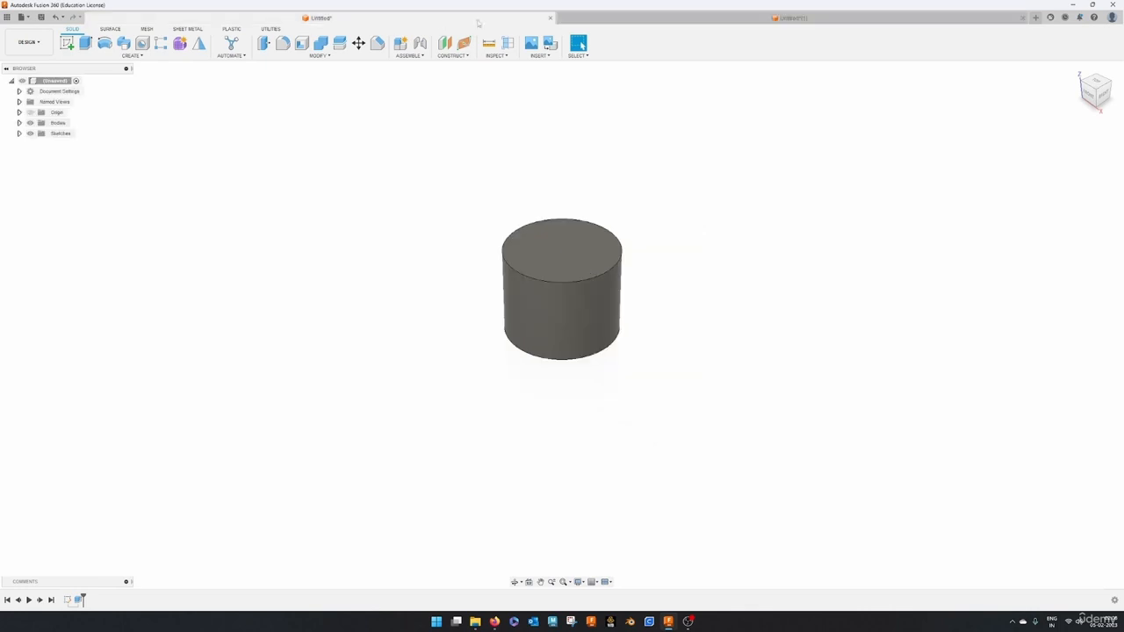
pyautogui.click(622, 27)
pyautogui.click(506, 23)
pyautogui.click(696, 25)
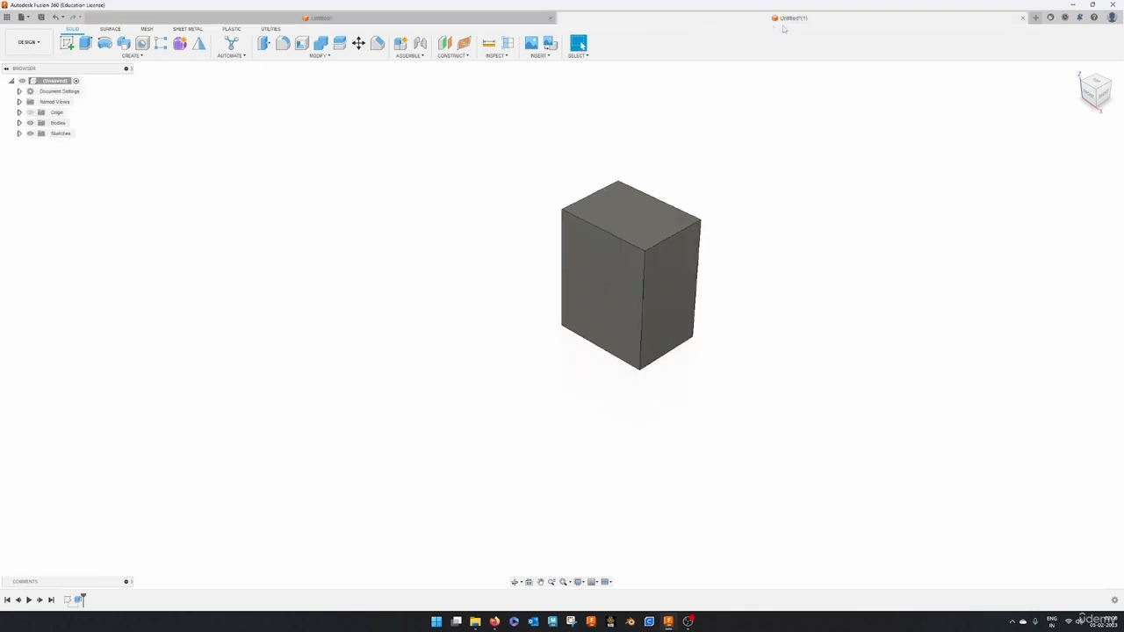
# - Save the cylinder design under the name cylinder in the Tutorials project
pyautogui.click(267, 21)
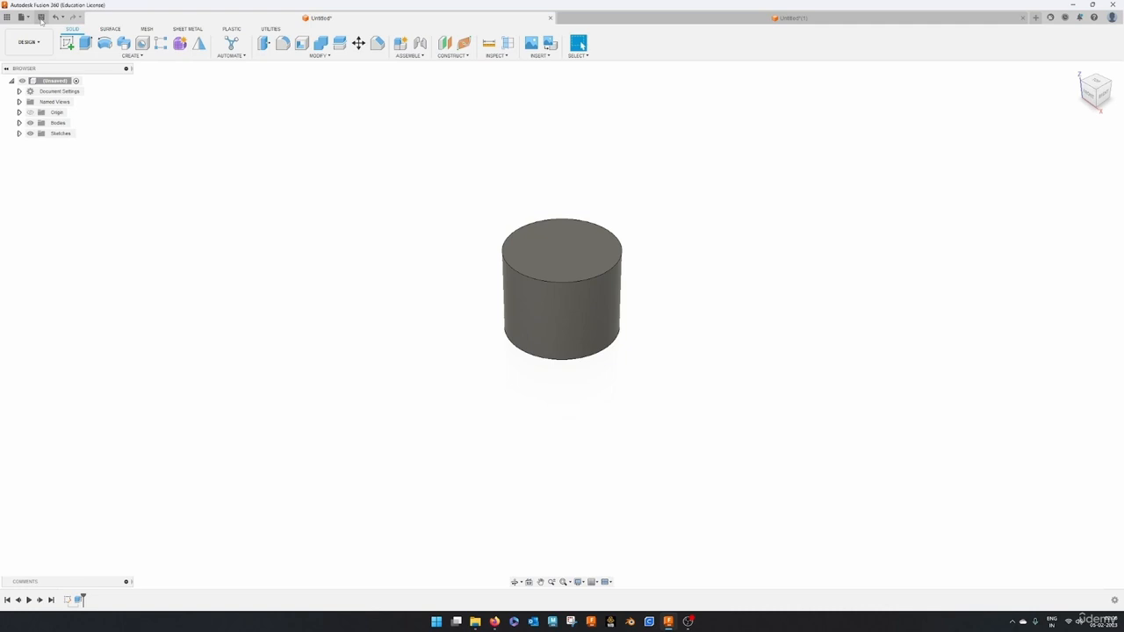
pyautogui.click(42, 17)
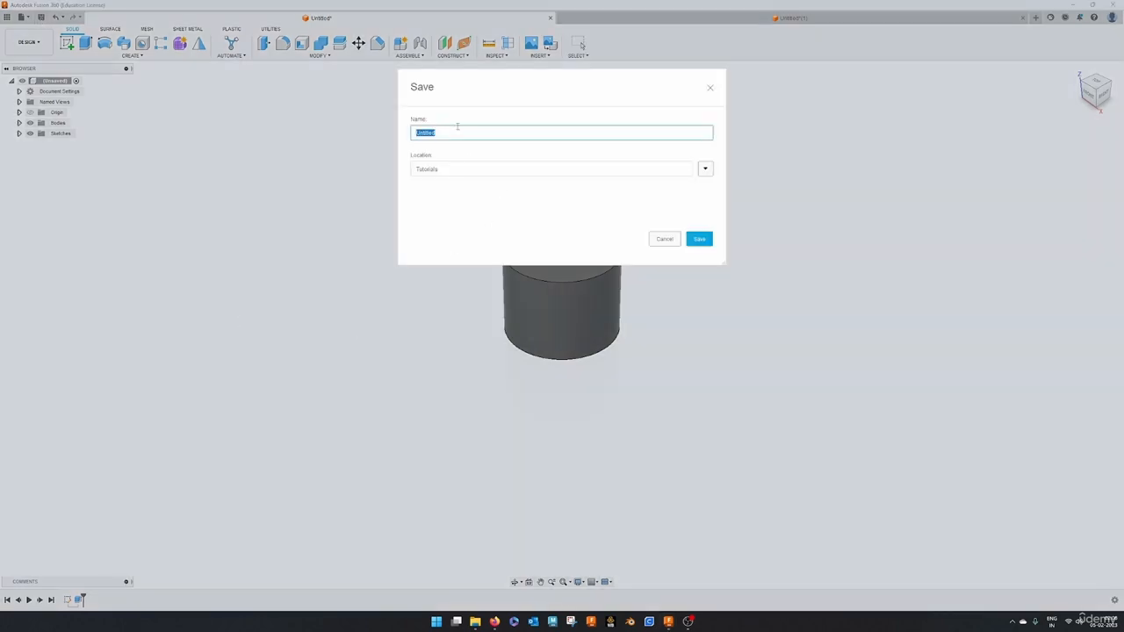
pyautogui.write('cylinder')
pyautogui.click(705, 169)
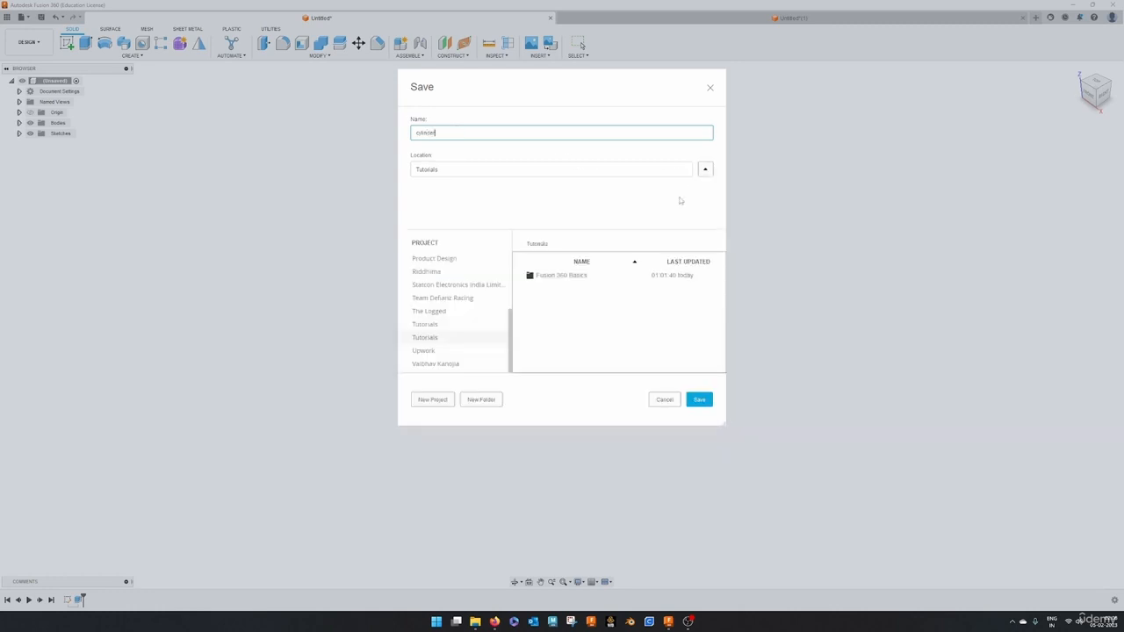
pyautogui.click(443, 336)
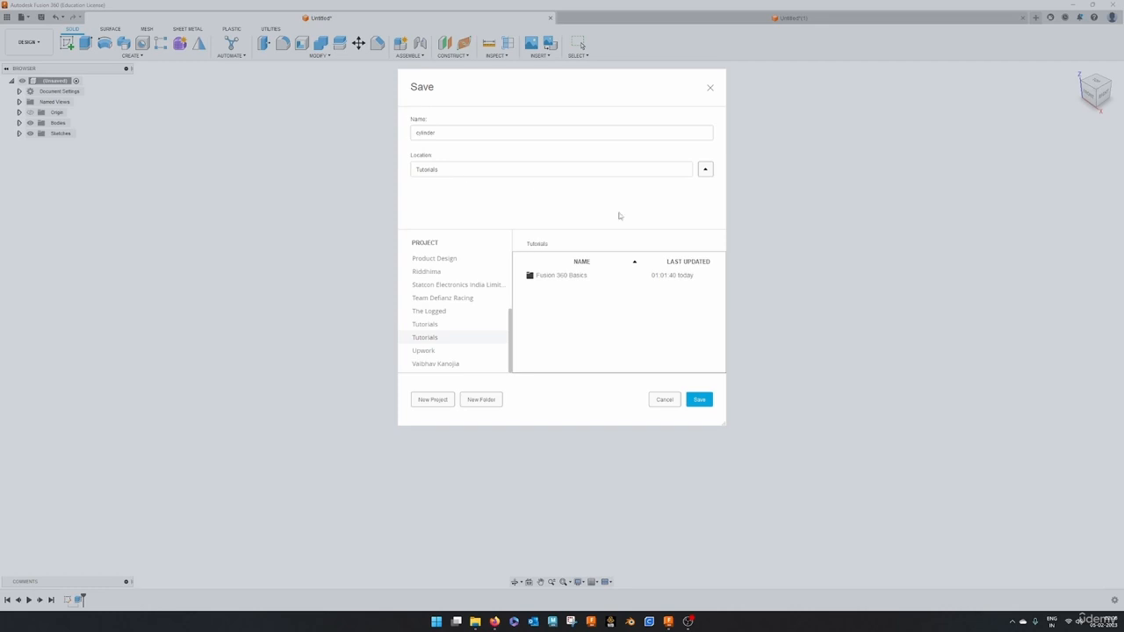
pyautogui.click(699, 400)
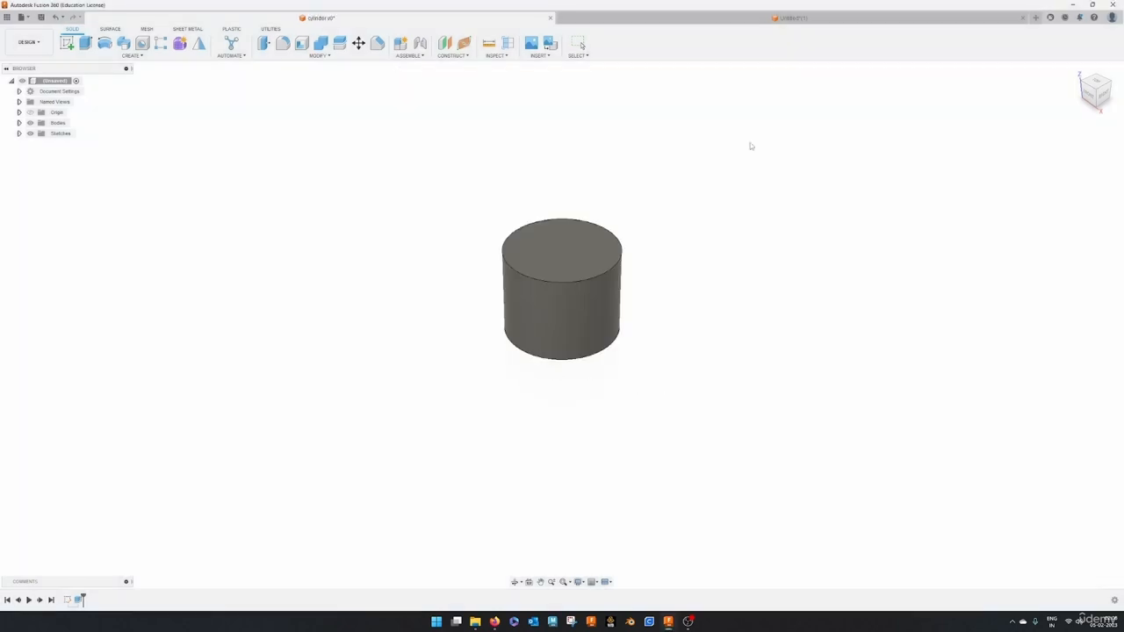
# - Close the untitled box design without saving it
pyautogui.click(790, 17)
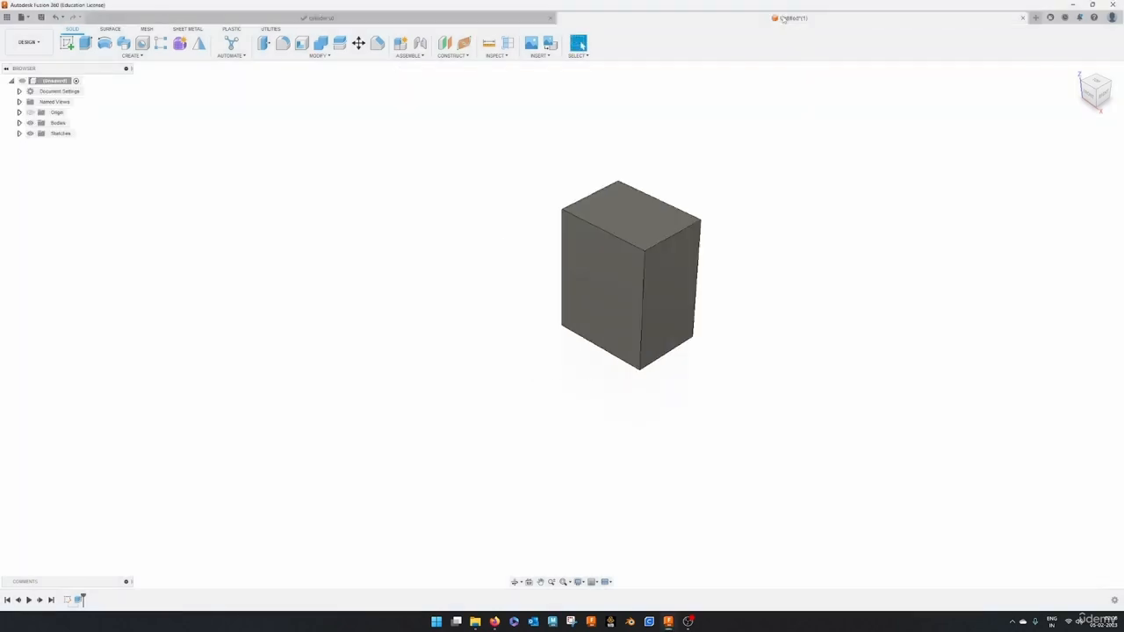
pyautogui.click(1022, 18)
pyautogui.click(607, 323)
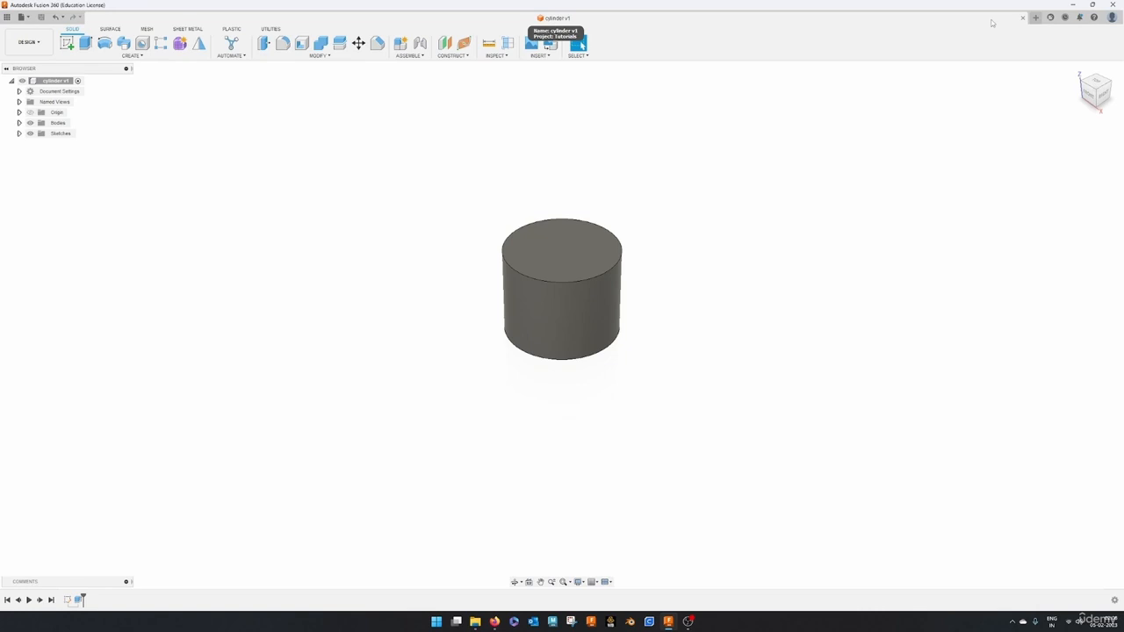
# - Review the job status and the notification centre, closing each one after viewing
pyautogui.click(1067, 24)
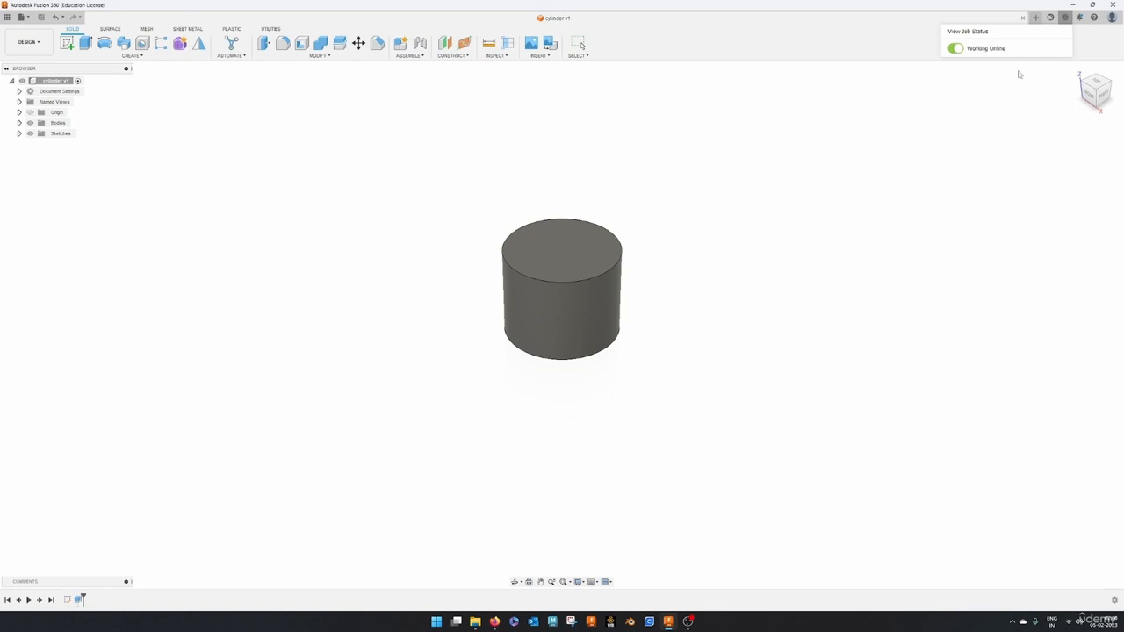
pyautogui.click(970, 31)
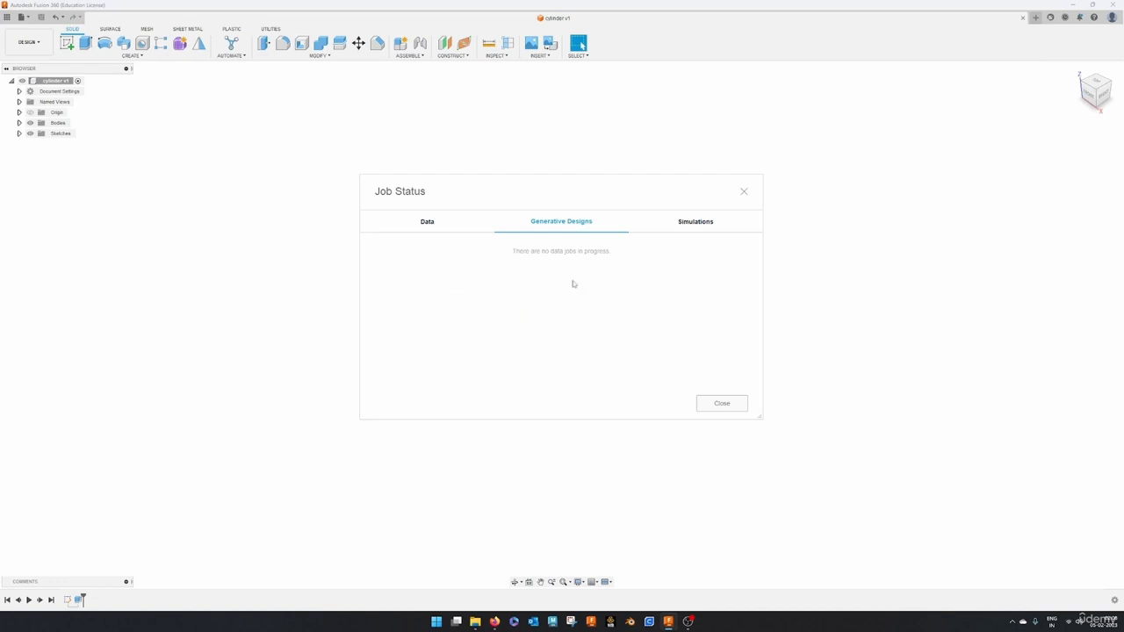
pyautogui.click(719, 405)
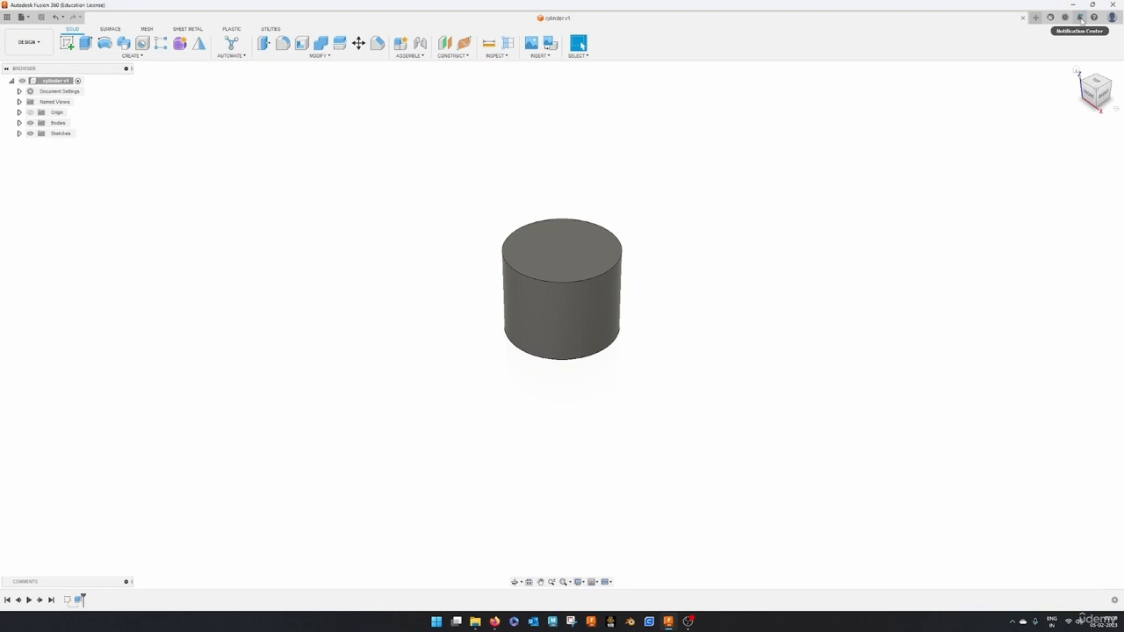
pyautogui.click(1081, 18)
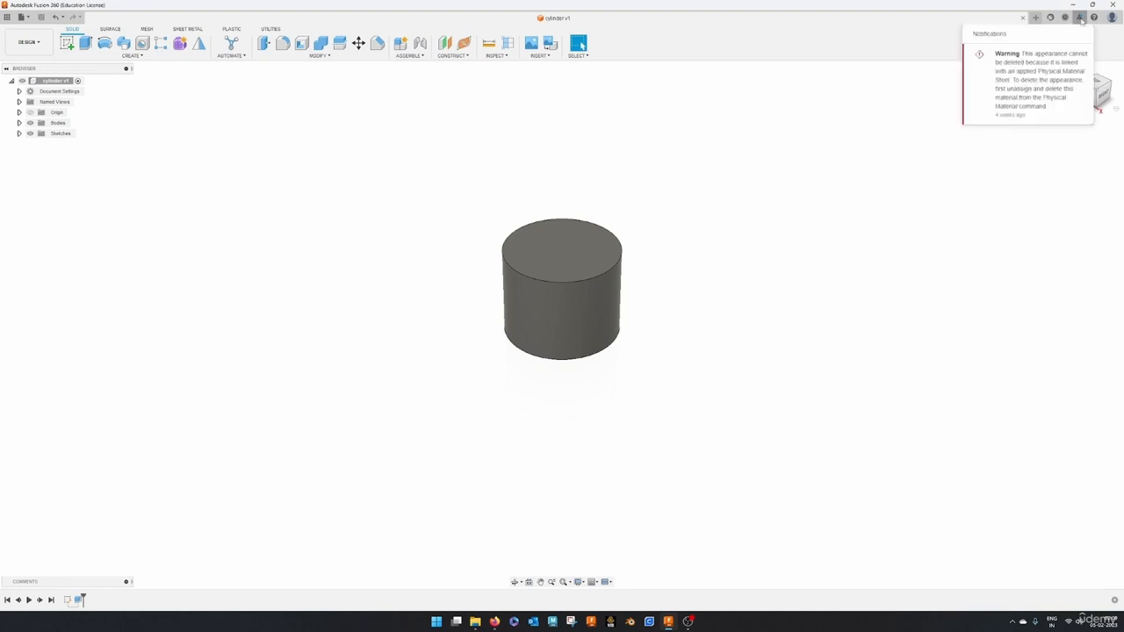
pyautogui.click(1080, 18)
pyautogui.click(1080, 17)
pyautogui.click(982, 207)
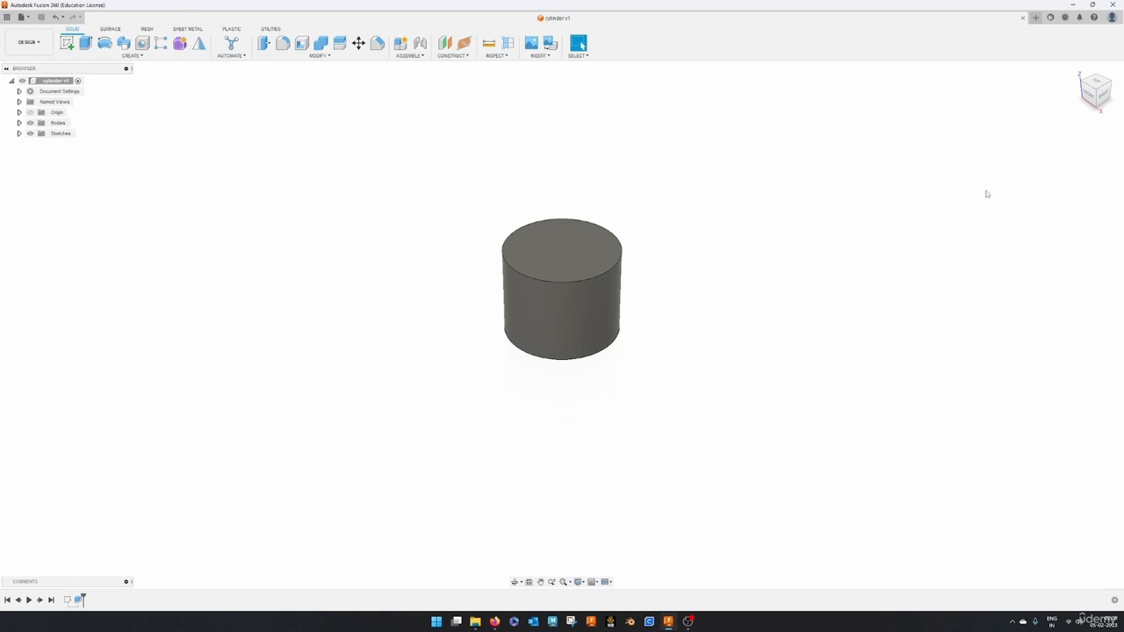
# - In the general preferences, try Solidworks for the Pan, Zoom, Orbit shortcuts and restore them to Fusion 360
pyautogui.click(1111, 18)
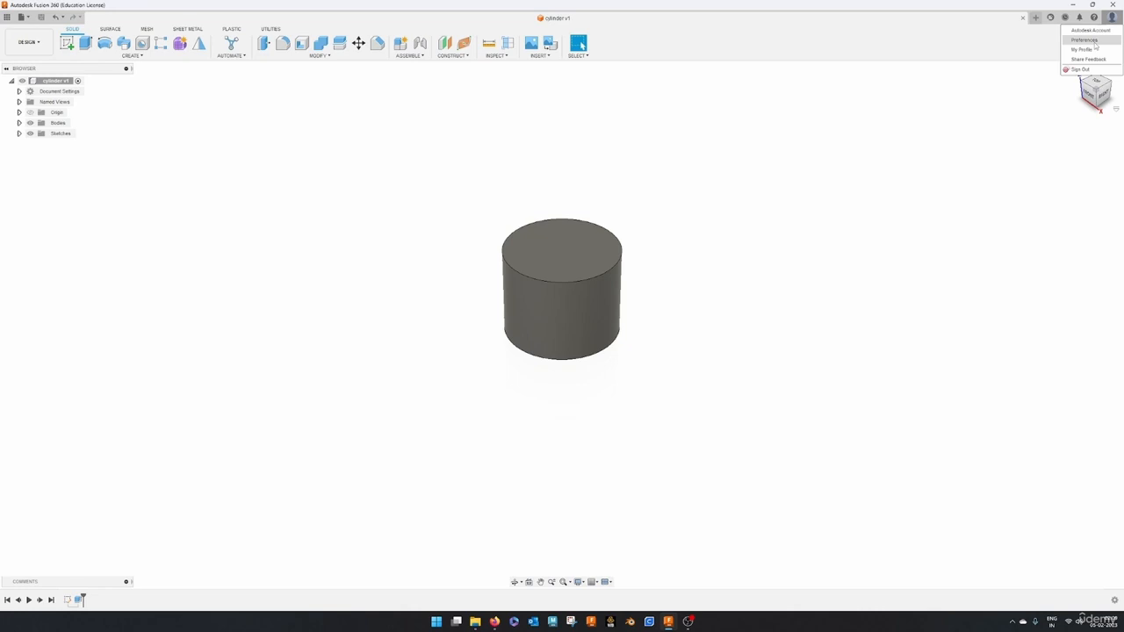
pyautogui.click(1098, 42)
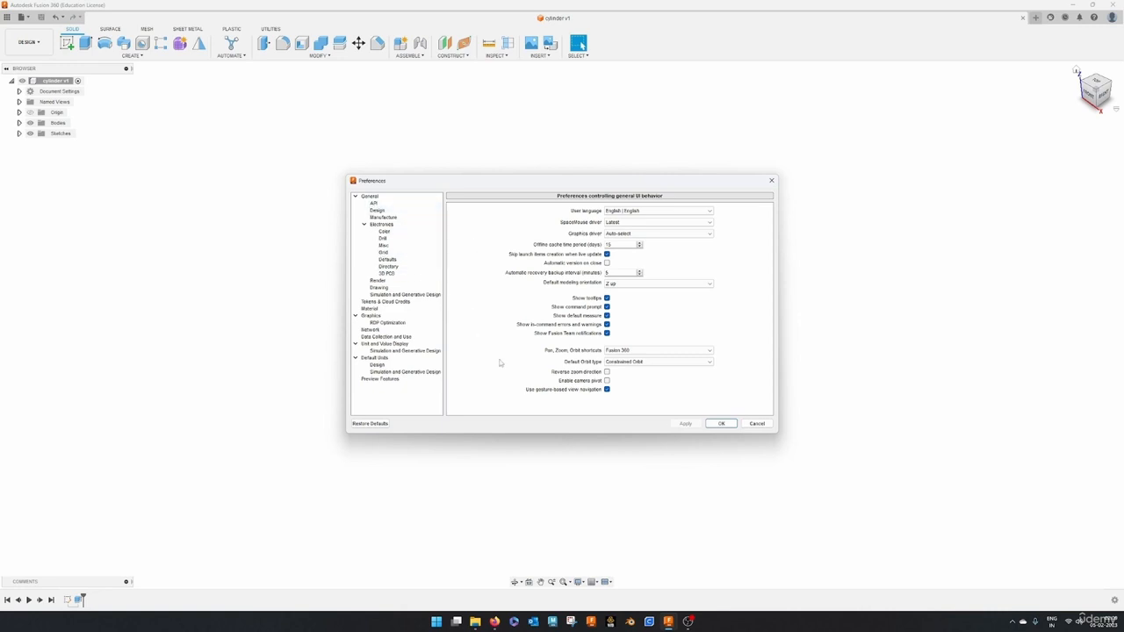
pyautogui.click(650, 351)
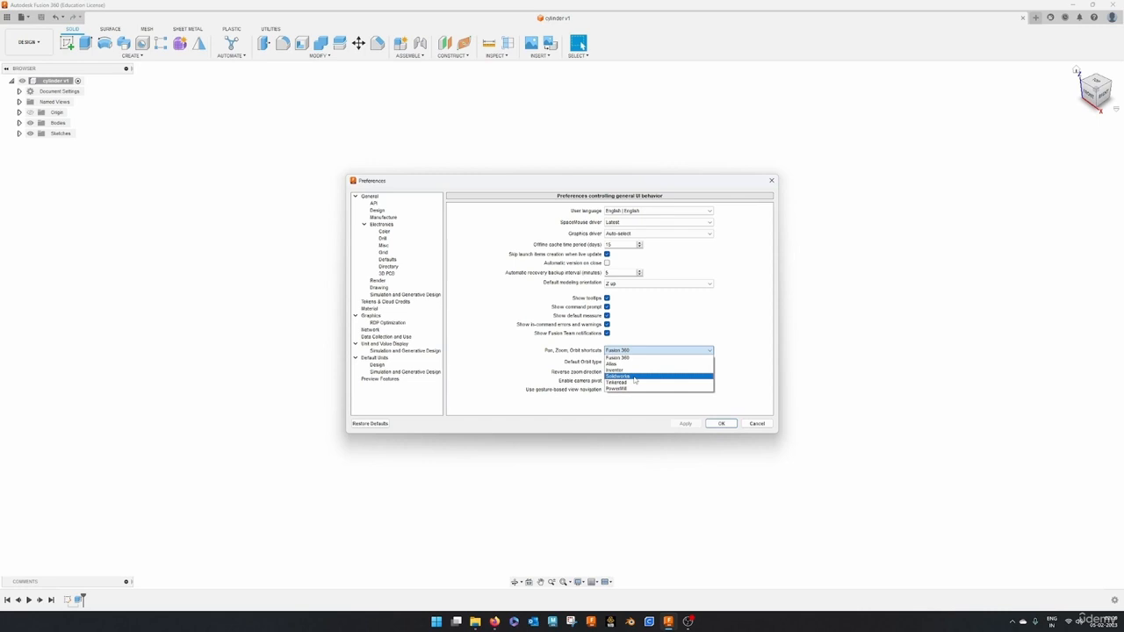
pyautogui.click(635, 376)
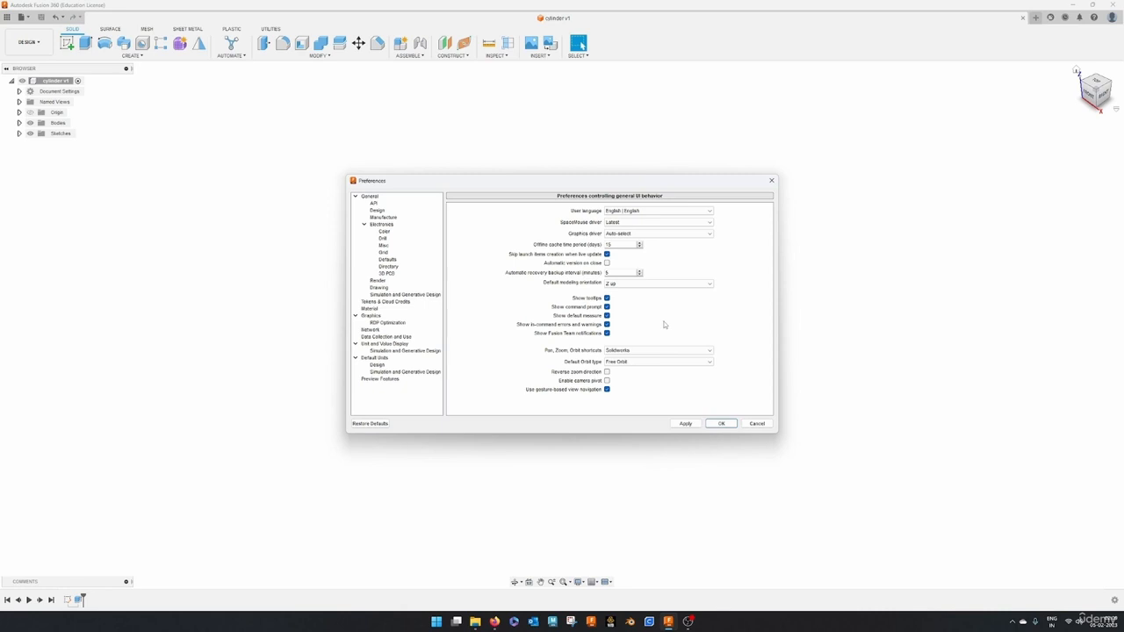
pyautogui.click(658, 351)
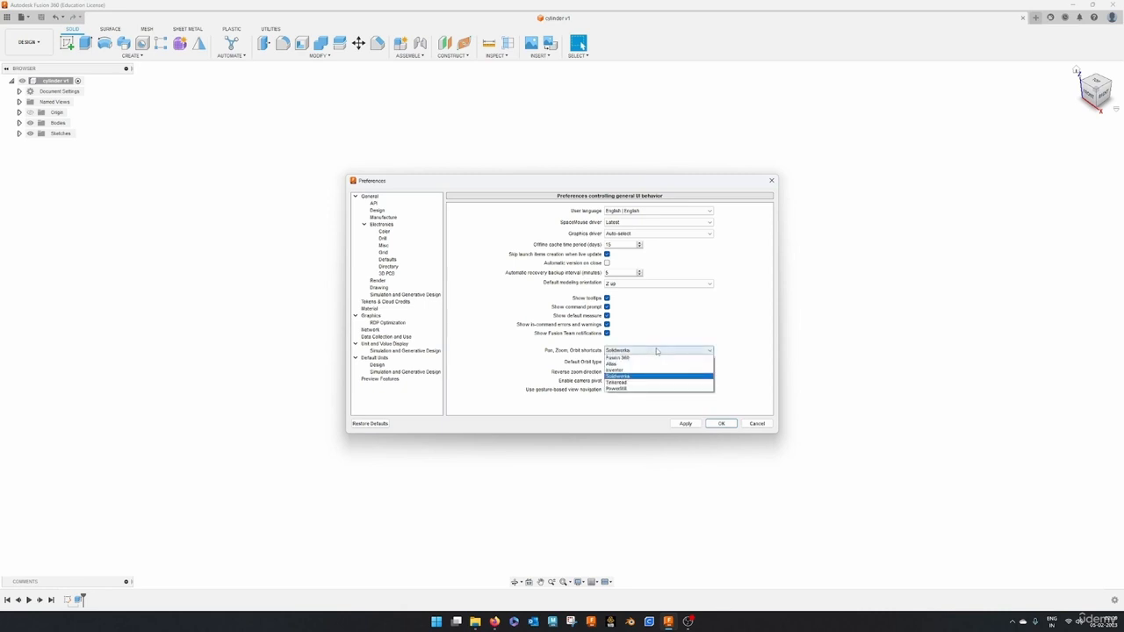
pyautogui.click(647, 360)
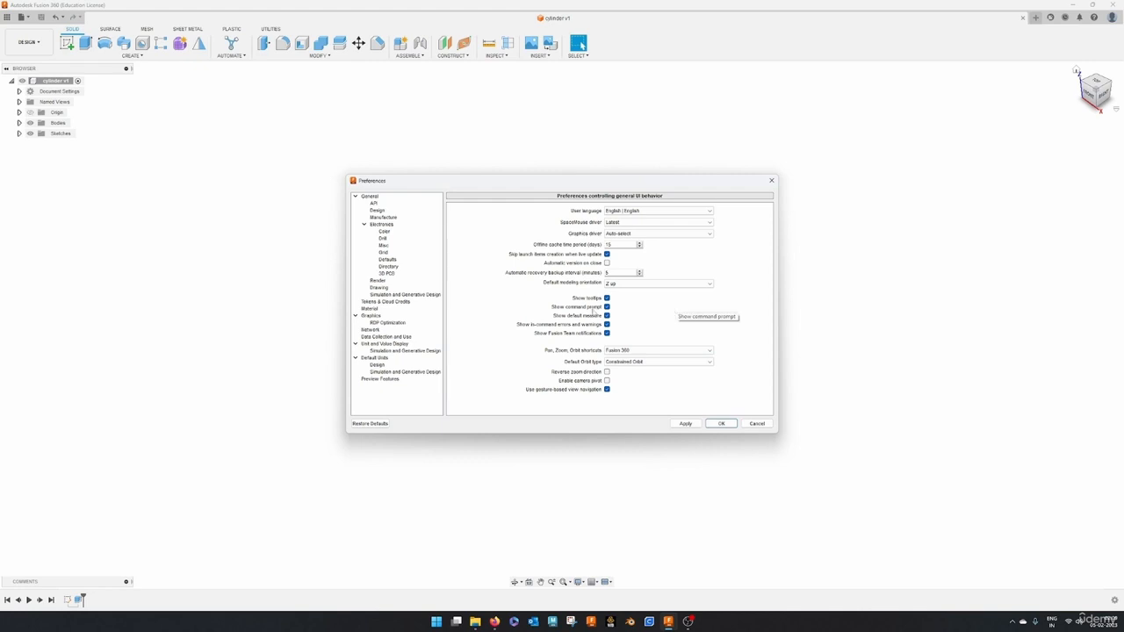
# - Review the Design and Manufacture preference pages and go on to the default units settings
pyautogui.click(379, 212)
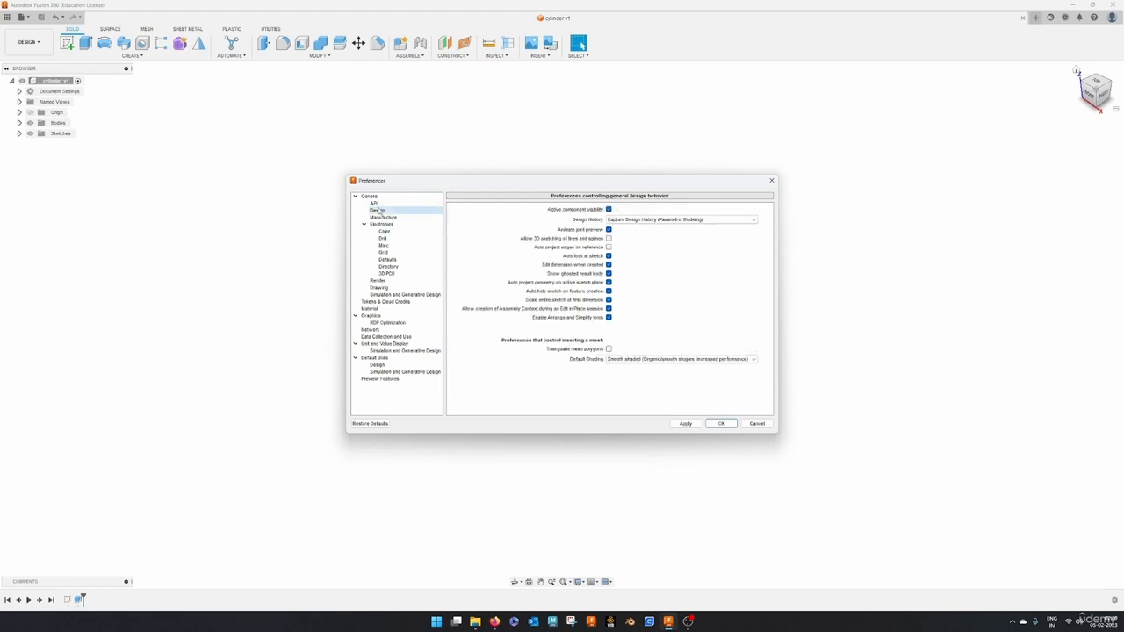
pyautogui.click(383, 217)
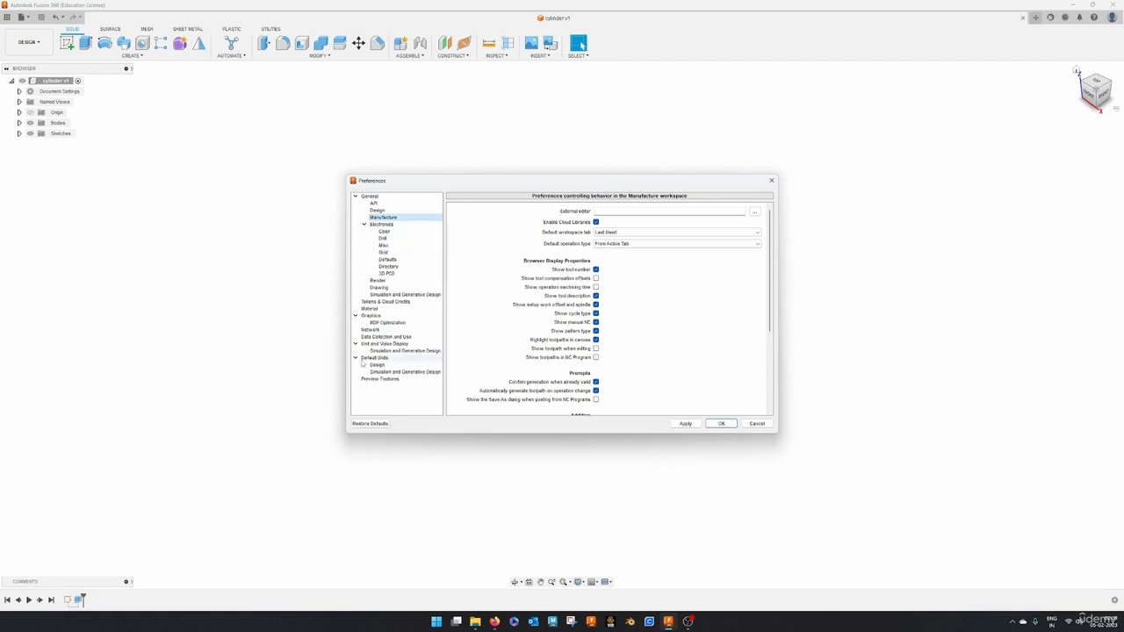
pyautogui.click(388, 351)
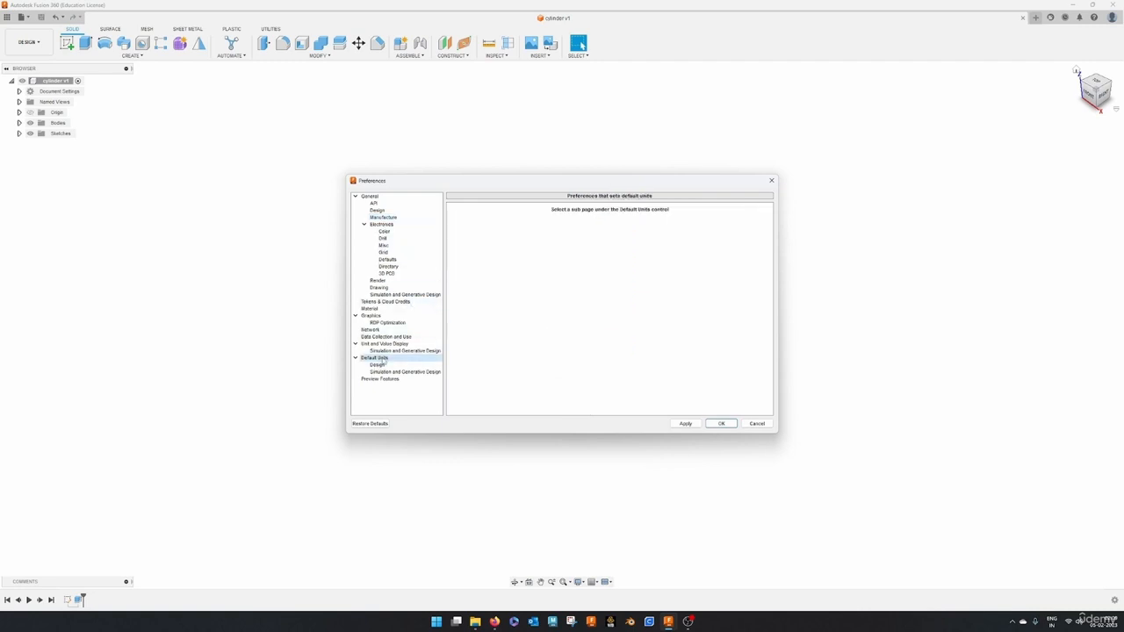
# - Try inches as the default units for new designs, restore them to mm and accept the preferences
pyautogui.click(379, 364)
pyautogui.click(626, 212)
pyautogui.click(611, 238)
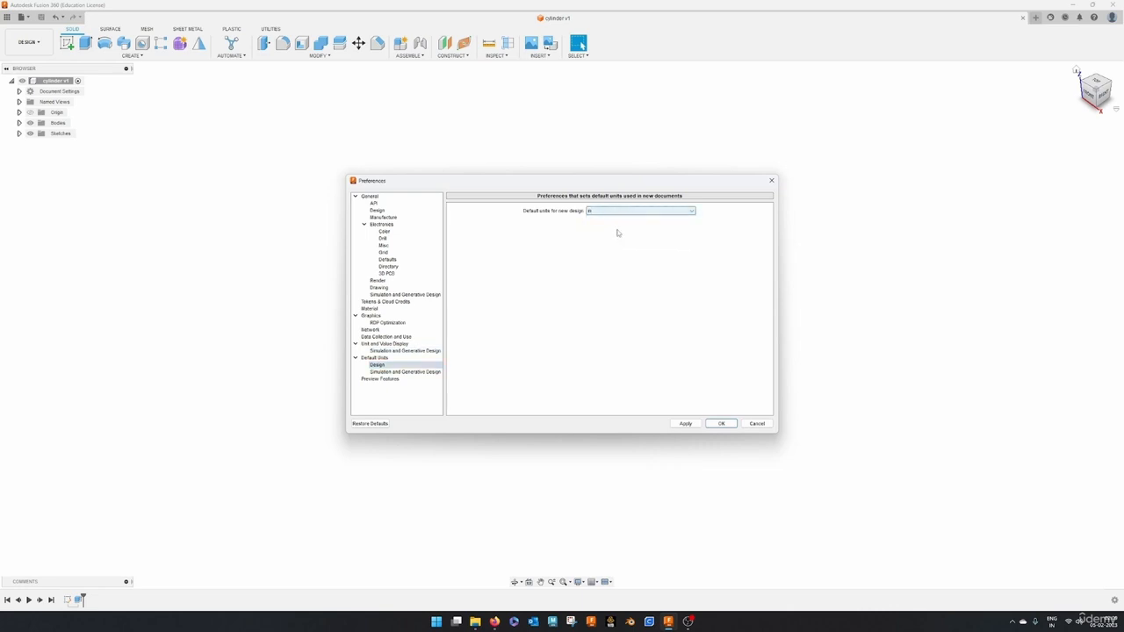
pyautogui.click(615, 214)
pyautogui.click(611, 219)
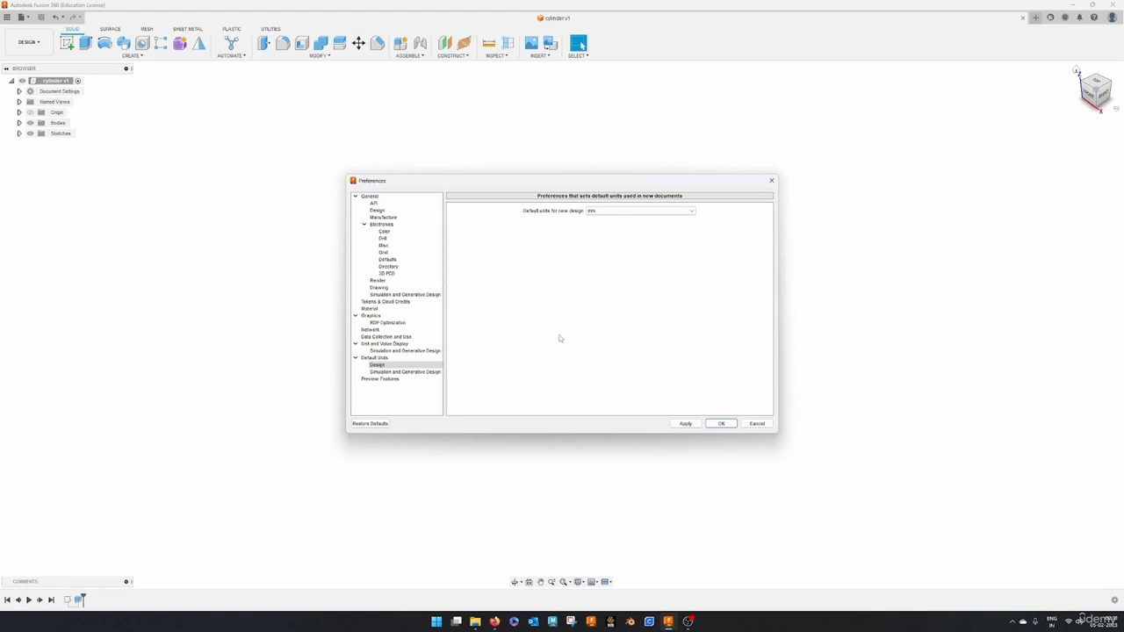
pyautogui.click(726, 425)
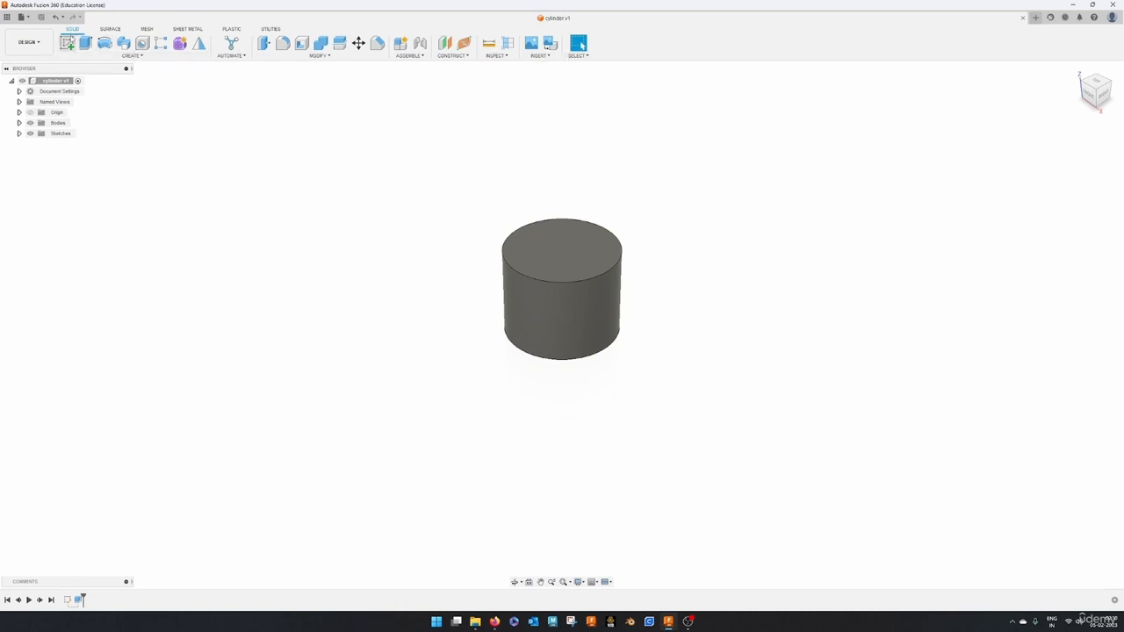
# - Browse the Surface, Mesh, Sheet Metal, Plastic and Utilities toolsets and return to the Solid tools
pyautogui.click(111, 29)
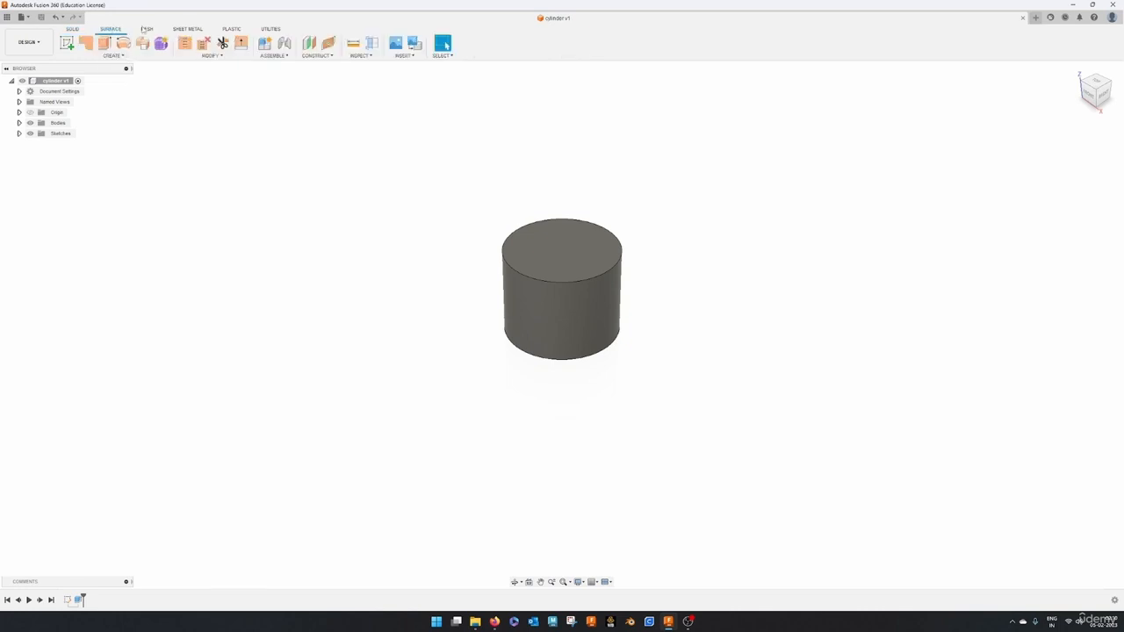
pyautogui.click(147, 29)
pyautogui.click(188, 29)
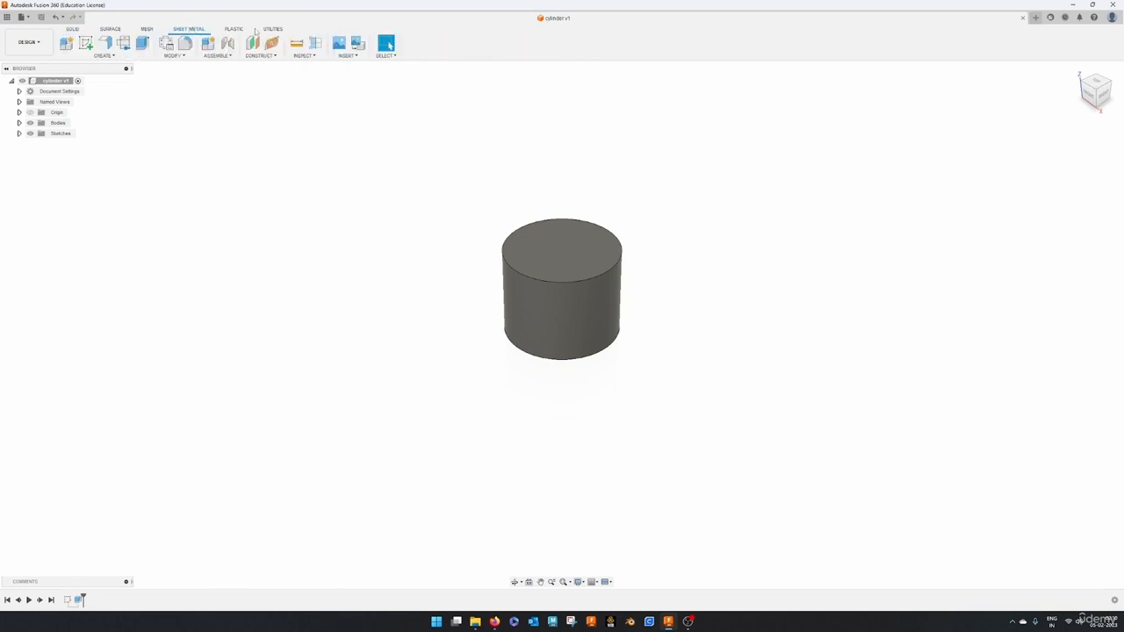
pyautogui.click(232, 29)
pyautogui.click(273, 29)
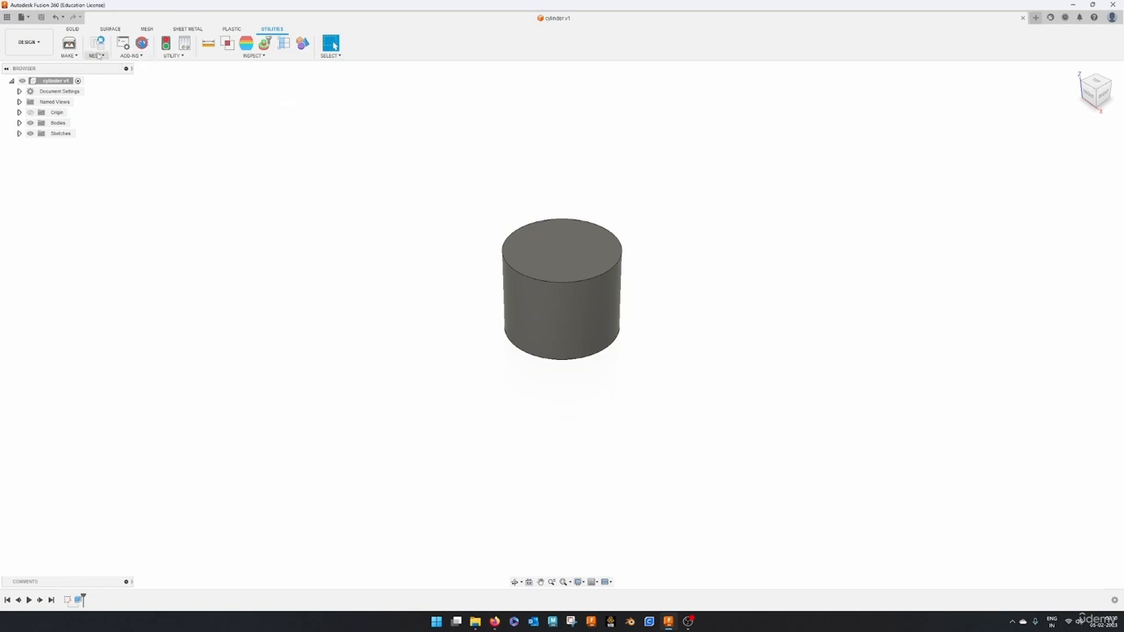
pyautogui.click(73, 30)
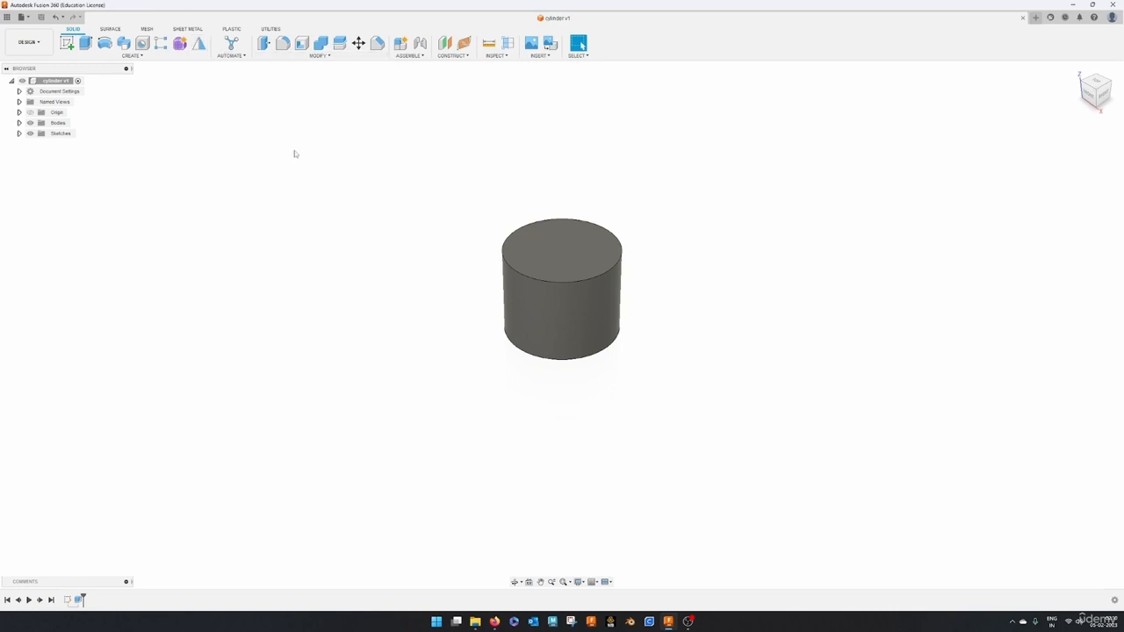
# - Look through the available Create, Modify and Assemble commands for solid modelling
pyautogui.click(115, 56)
pyautogui.click(314, 56)
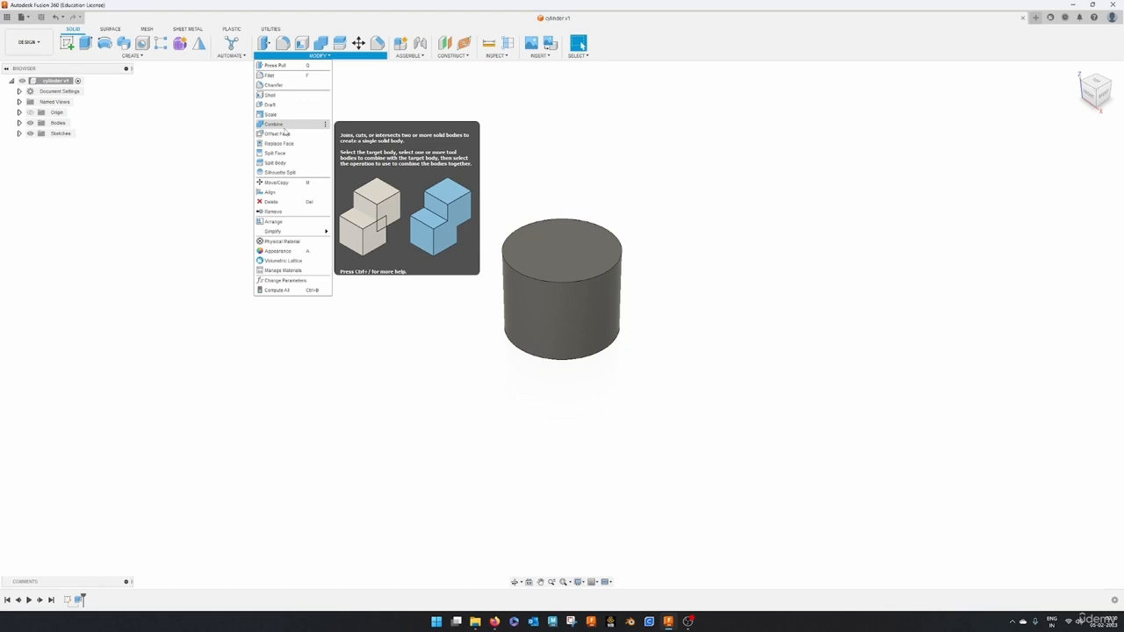
pyautogui.click(410, 55)
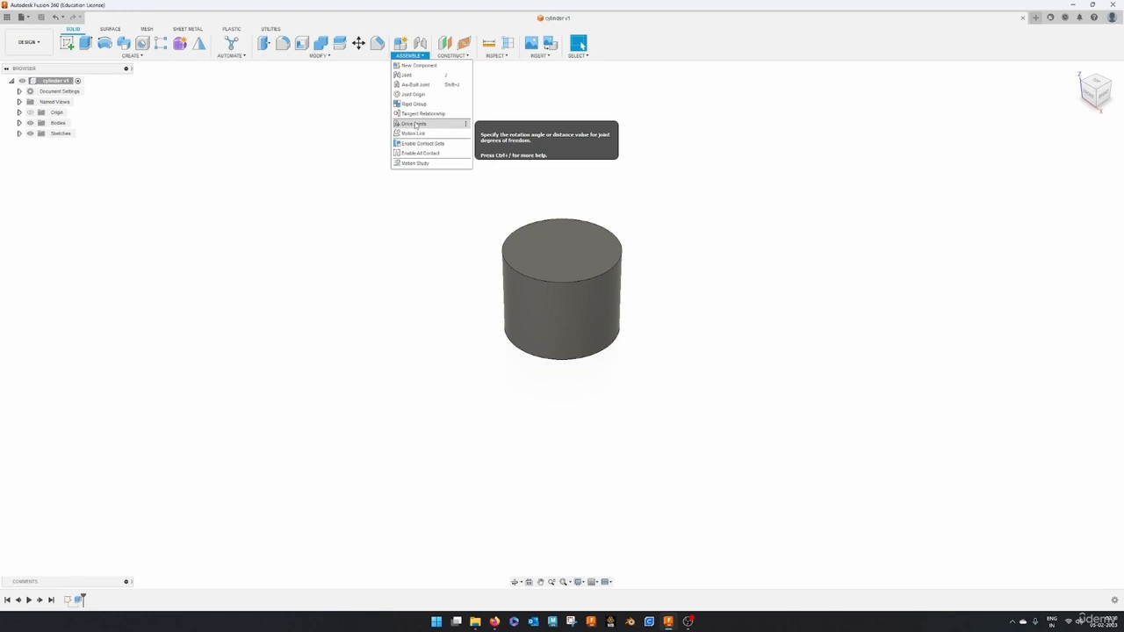
pyautogui.click(530, 117)
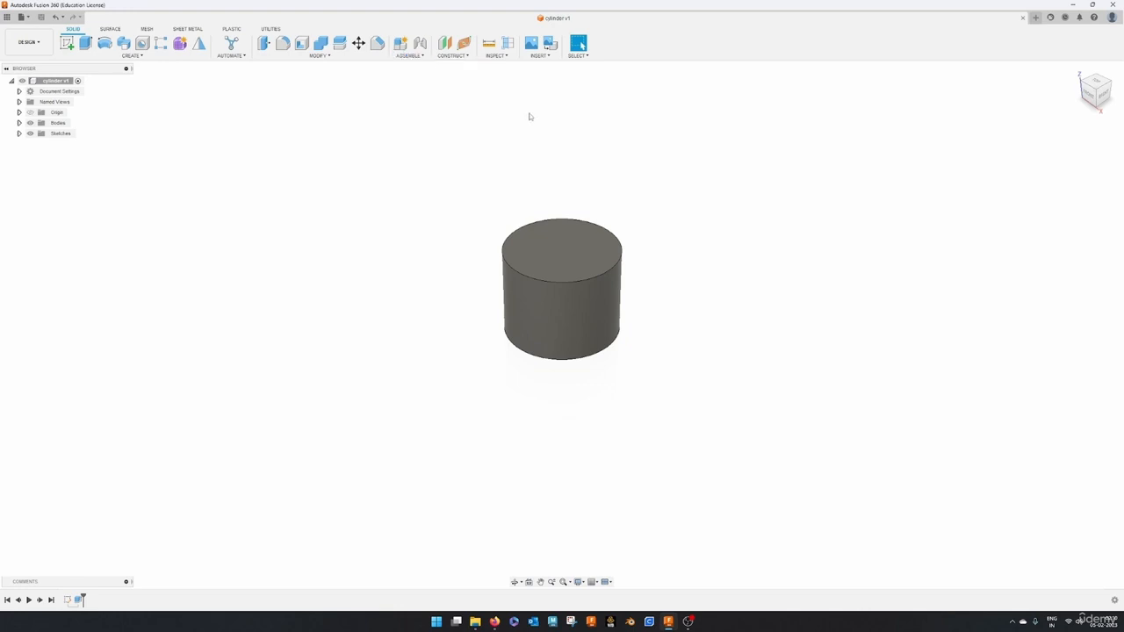
# - Try a section analysis of the cylinder on the XZ plane with the cut direction flipped, and discard it
pyautogui.click(497, 56)
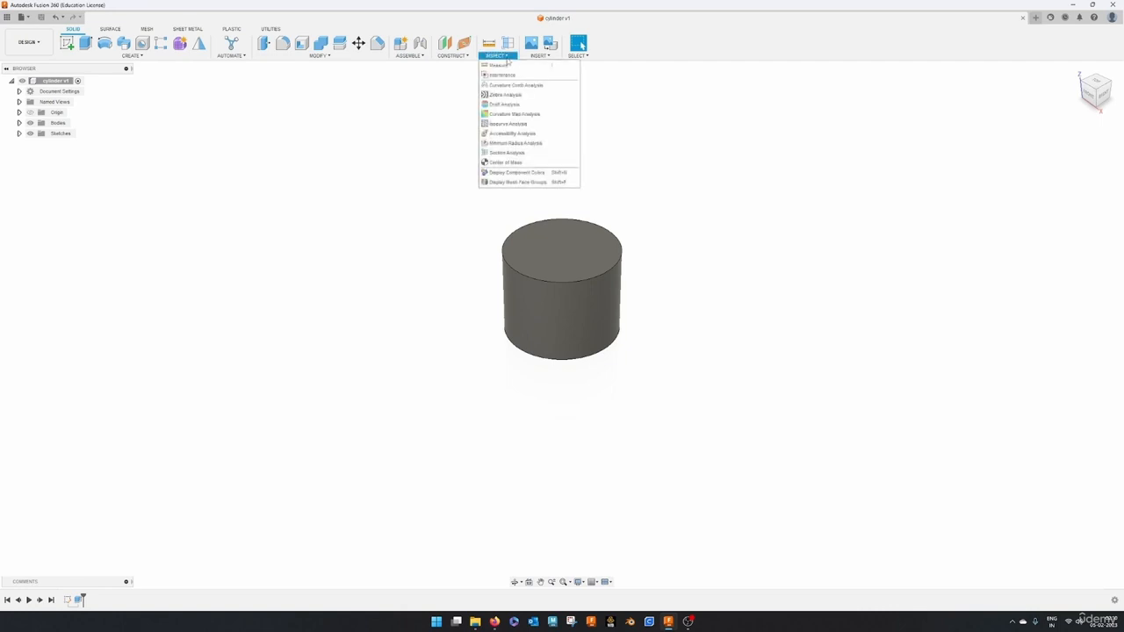
pyautogui.click(507, 43)
pyautogui.click(576, 317)
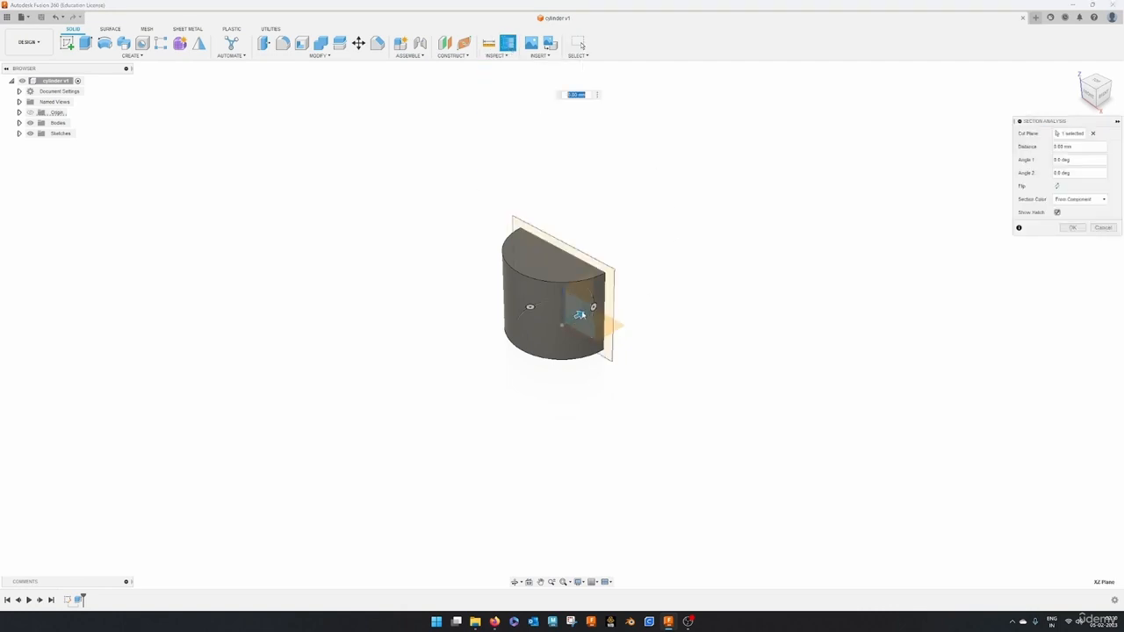
pyautogui.click(1057, 186)
pyautogui.moveTo(546, 335); pyautogui.dragTo(568, 331)
pyautogui.click(1103, 228)
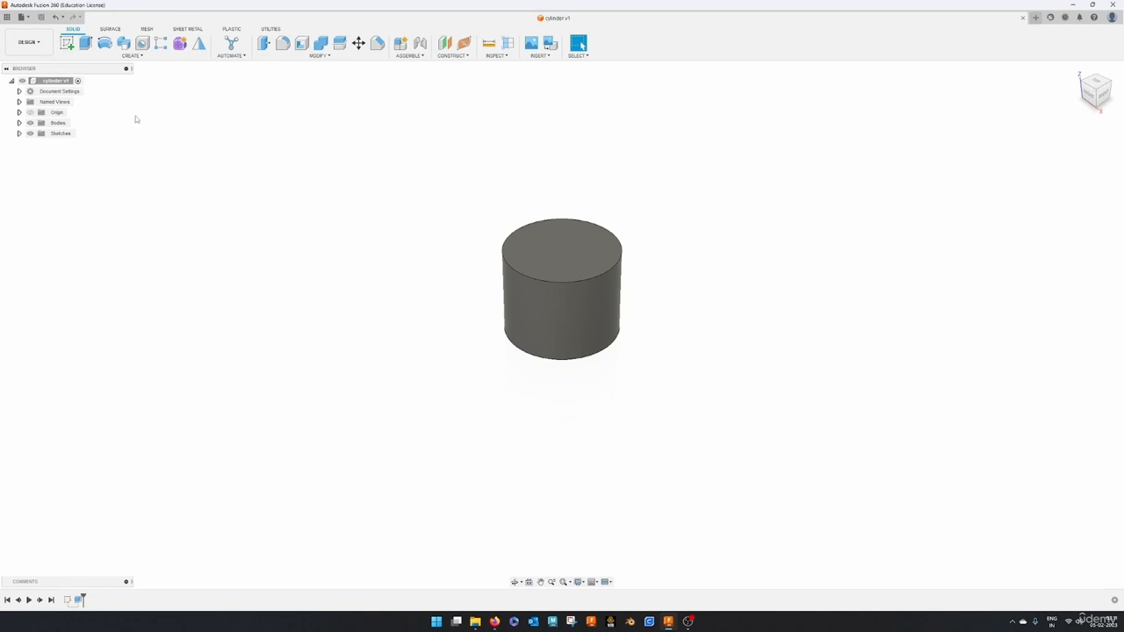
# - Visit the Render and Manufacture workspaces with the cylinder and return to the Design workspace
pyautogui.click(44, 49)
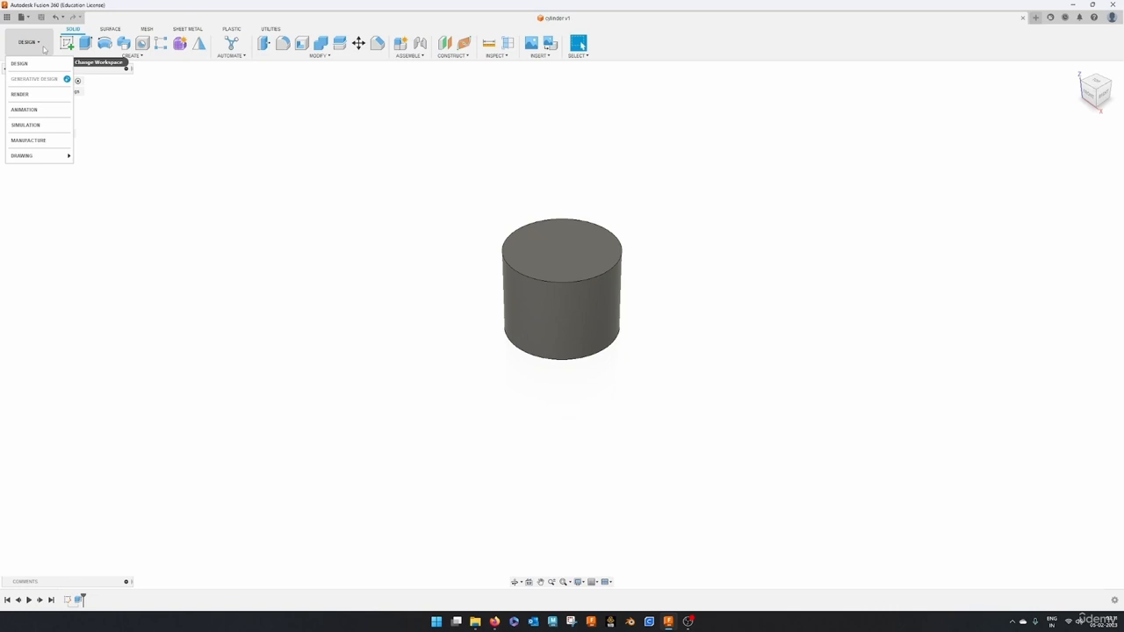
pyautogui.moveTo(51, 95)
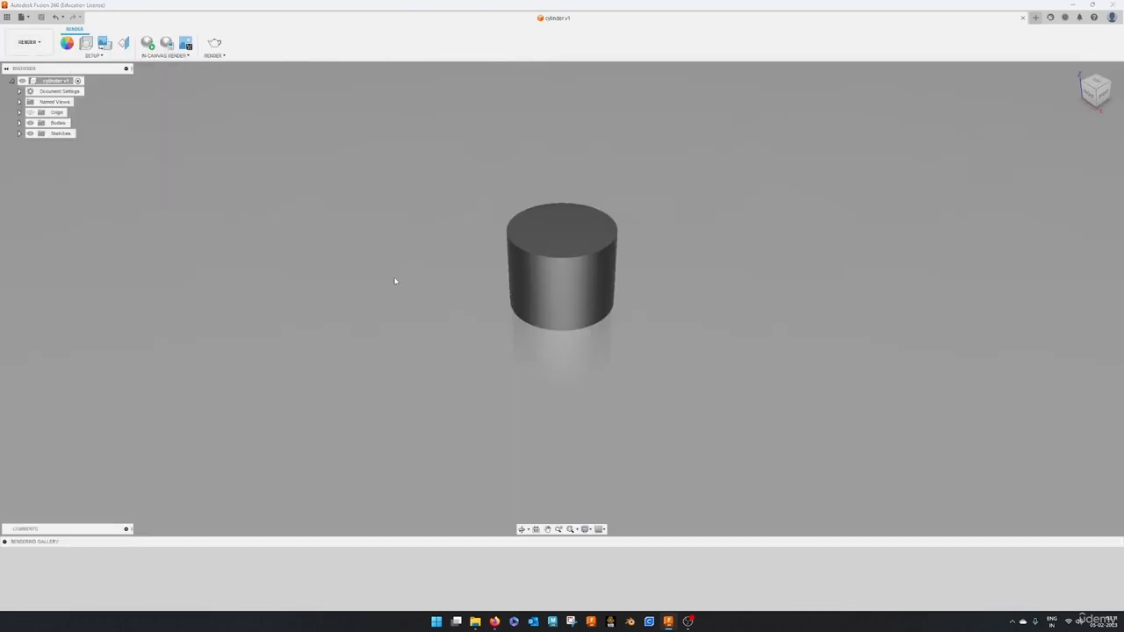
pyautogui.click(29, 42)
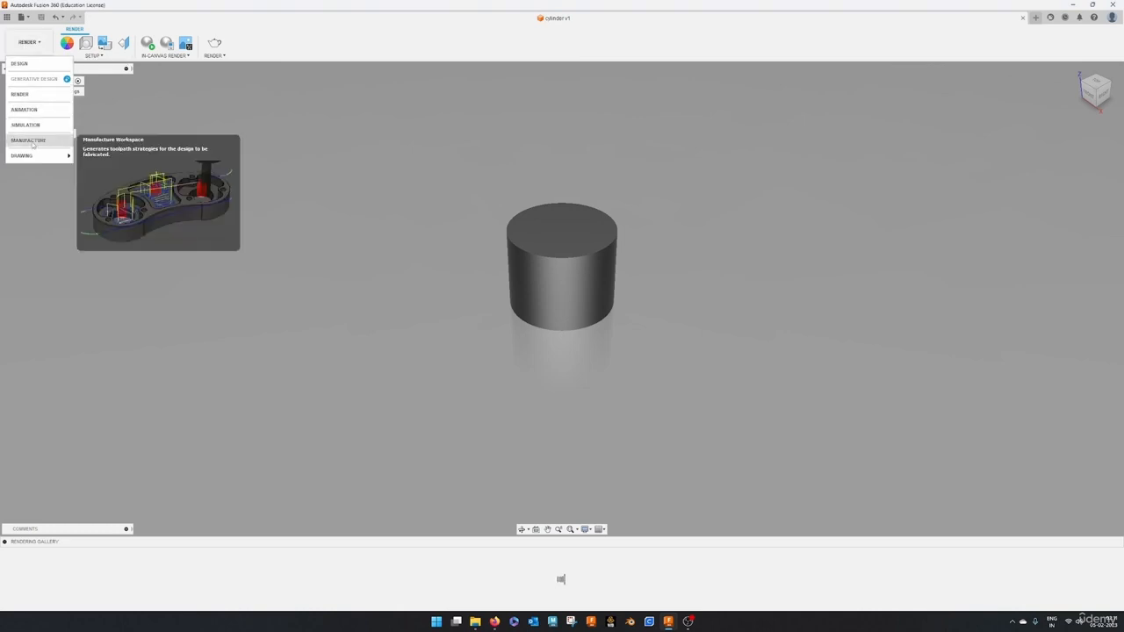
pyautogui.click(30, 141)
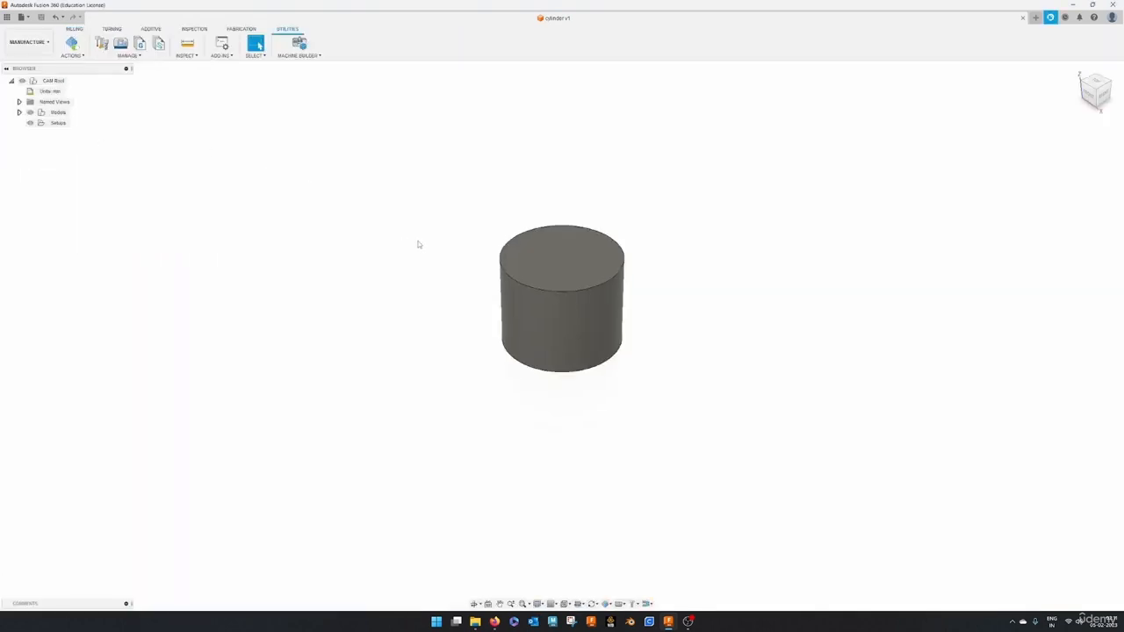
pyautogui.moveTo(460, 221); pyautogui.dragTo(660, 383)
pyautogui.click(224, 232)
pyautogui.click(39, 43)
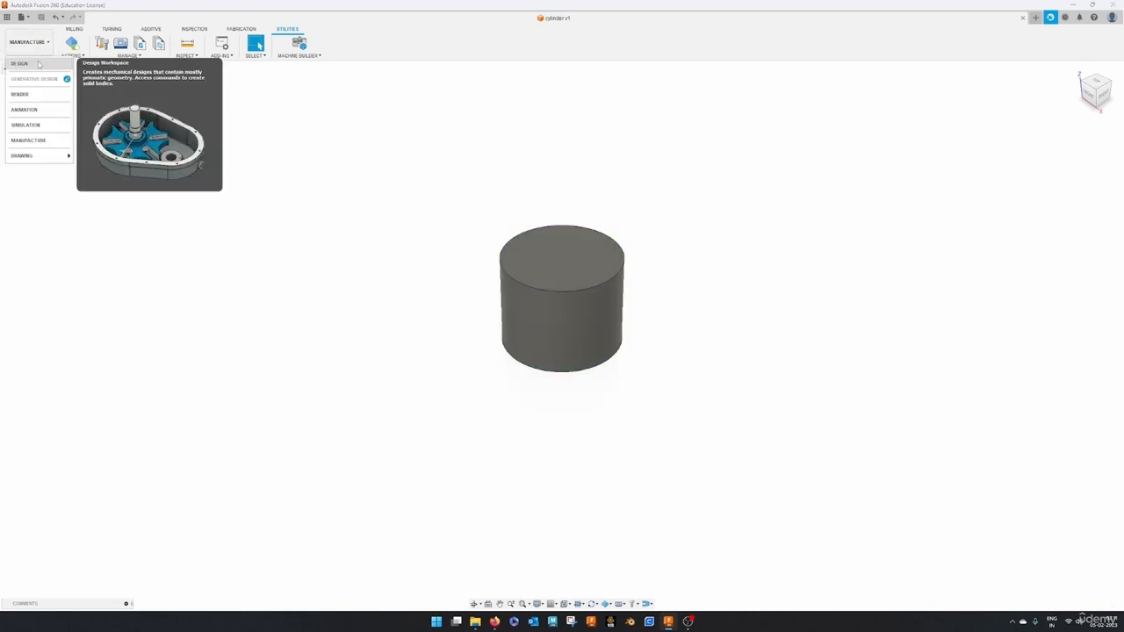
pyautogui.click(22, 63)
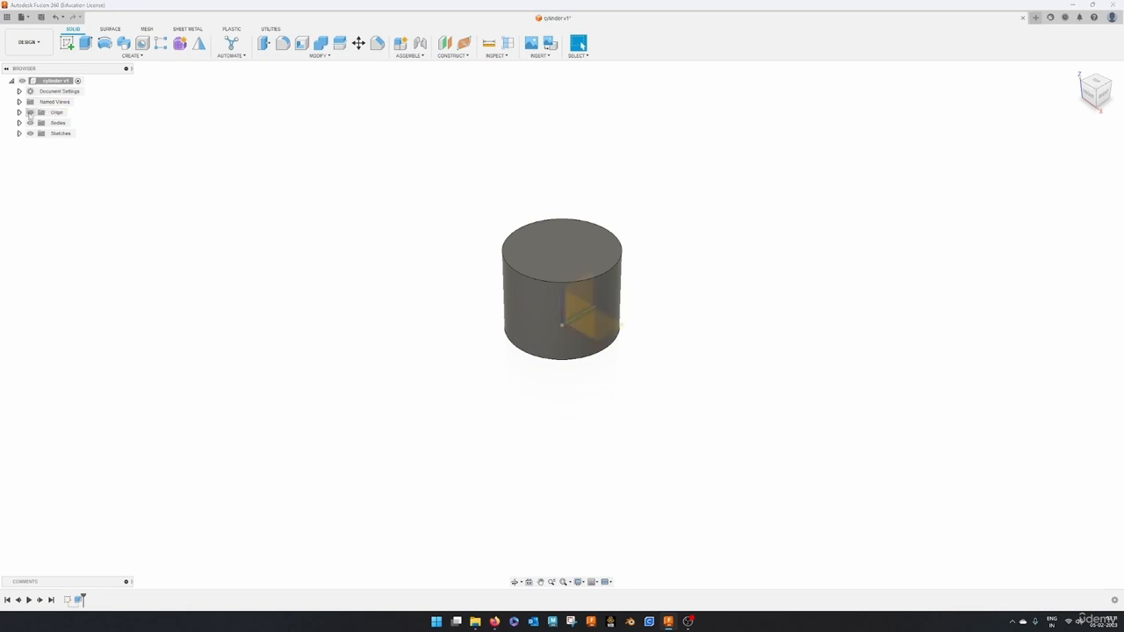
# - Expand the Bodies and Sketches folders, and hide the cylinder body to inspect its base sketch
pyautogui.click(19, 123)
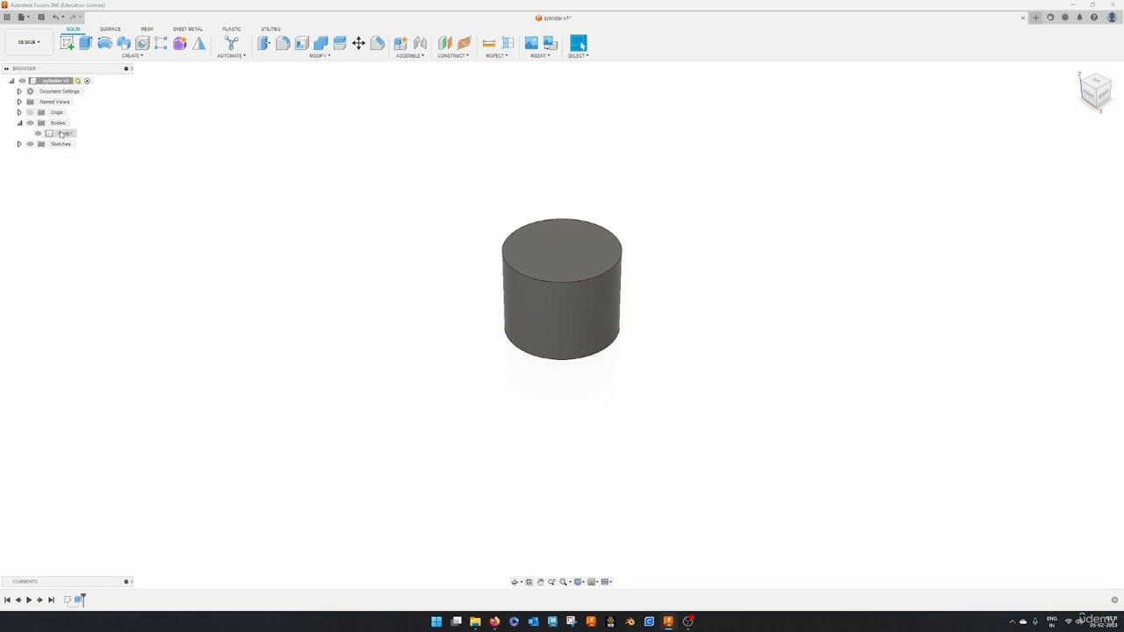
pyautogui.click(19, 144)
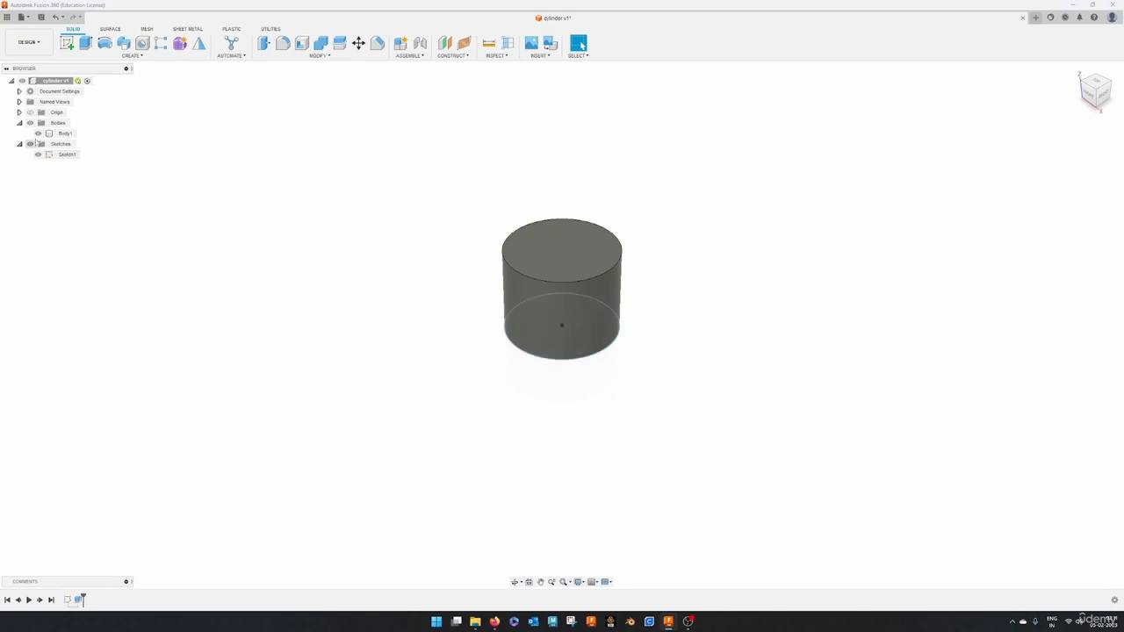
pyautogui.click(38, 134)
pyautogui.click(37, 133)
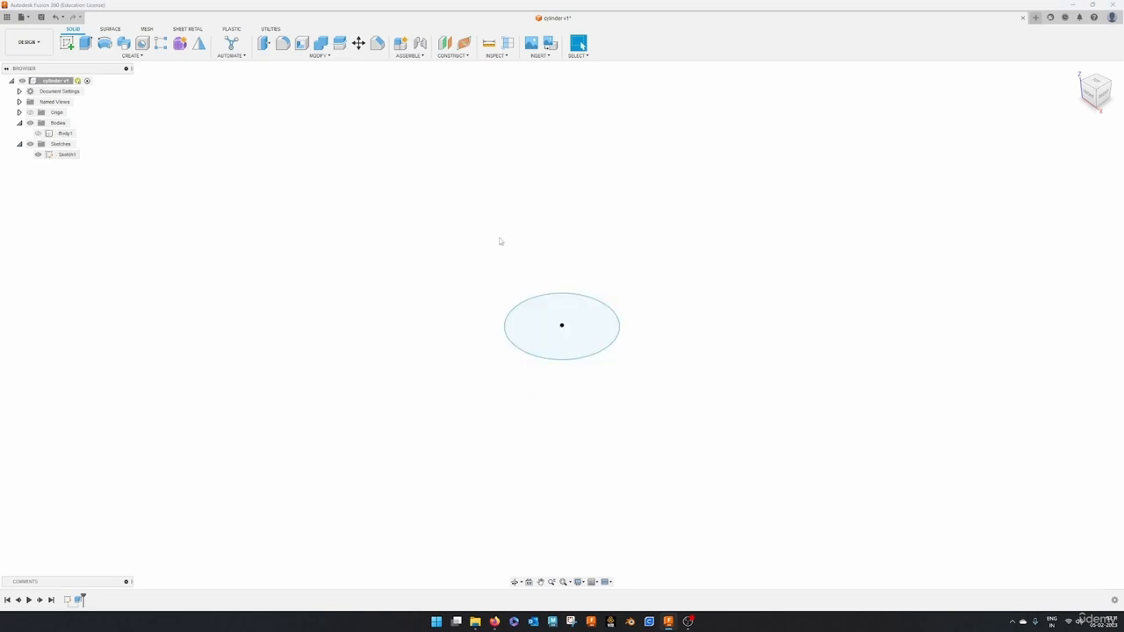
pyautogui.click(65, 155)
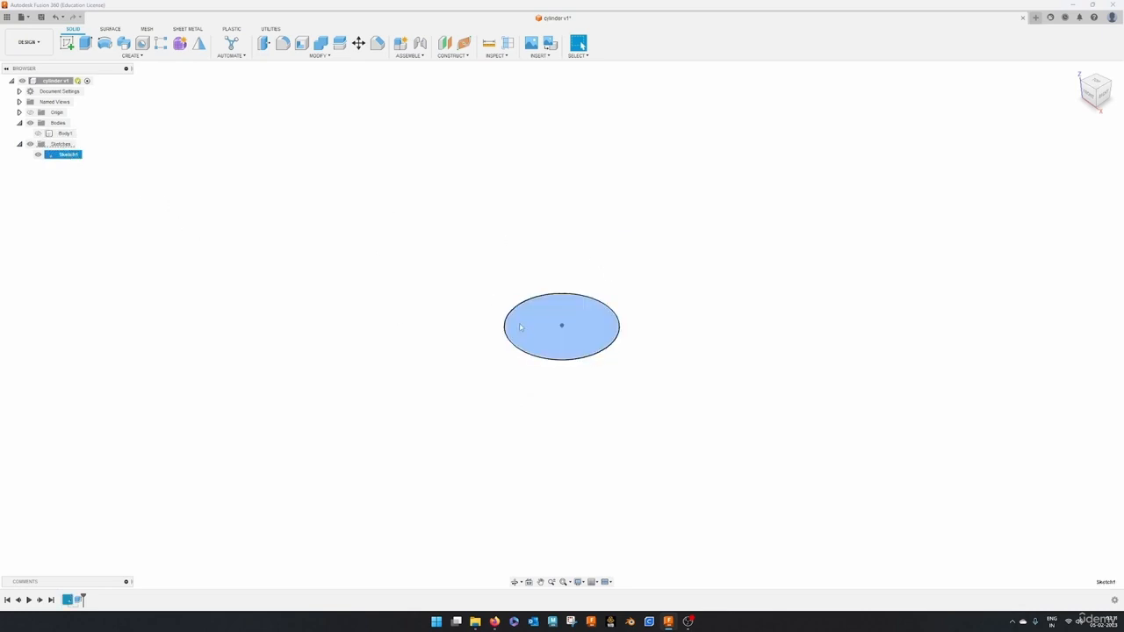
pyautogui.click(223, 289)
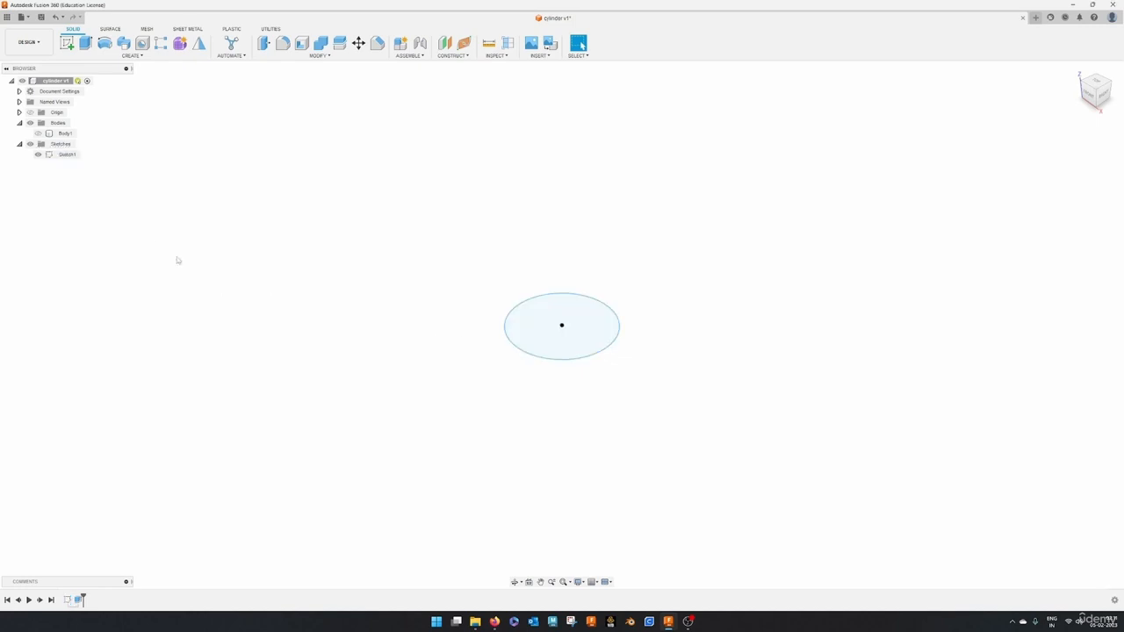
# - Hide the base sketch and leave the cylinder body shown after toggling its visibility, collapsing the design tree
pyautogui.click(38, 134)
pyautogui.click(37, 155)
pyautogui.click(38, 134)
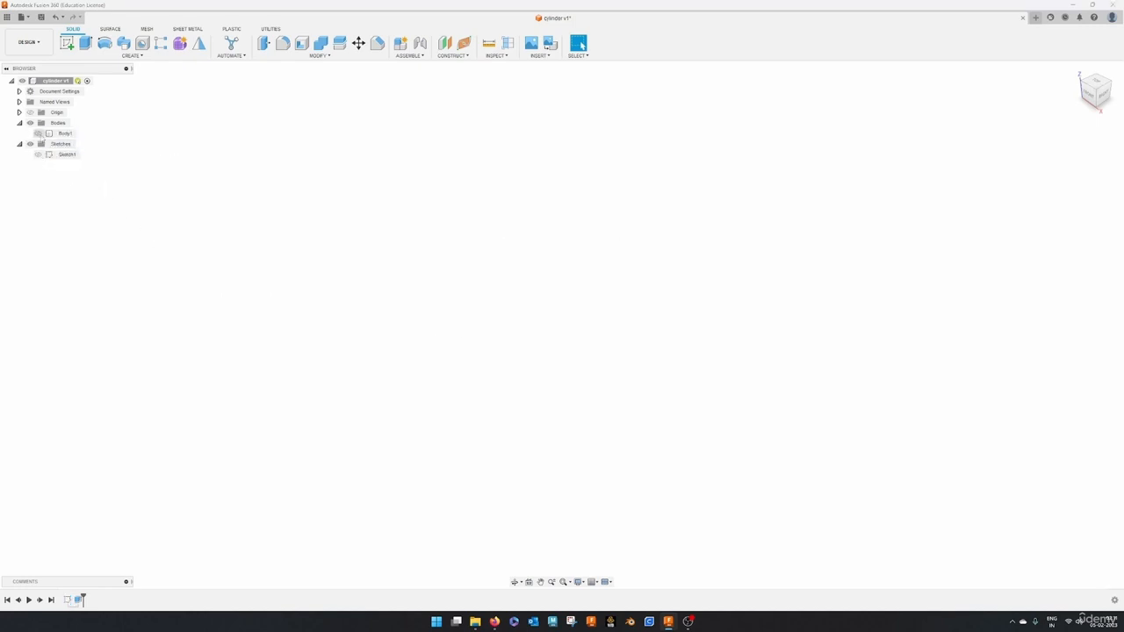
pyautogui.click(38, 134)
pyautogui.click(38, 134)
pyautogui.click(37, 134)
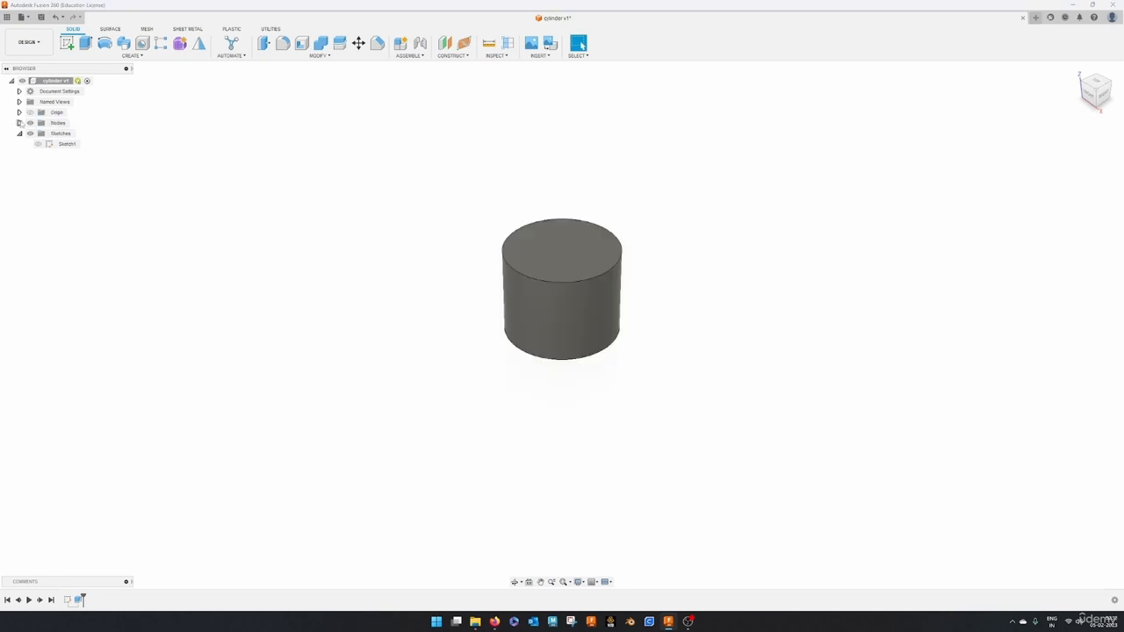
pyautogui.click(11, 81)
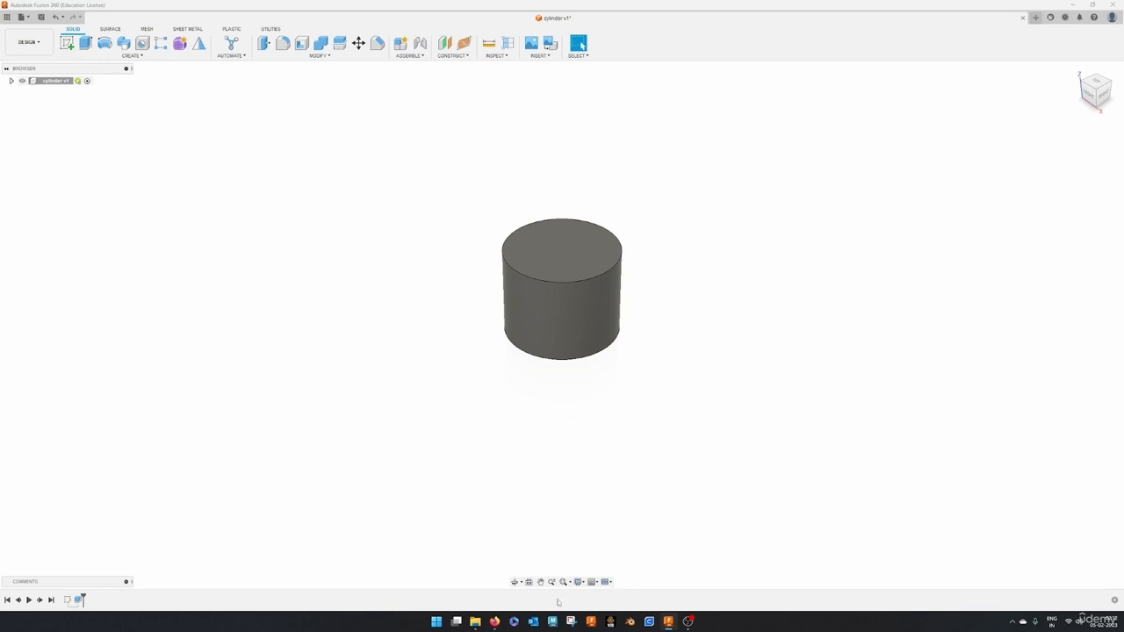
# - Orbit around the cylinder and use Look At to face its top surface squarely
pyautogui.click(515, 584)
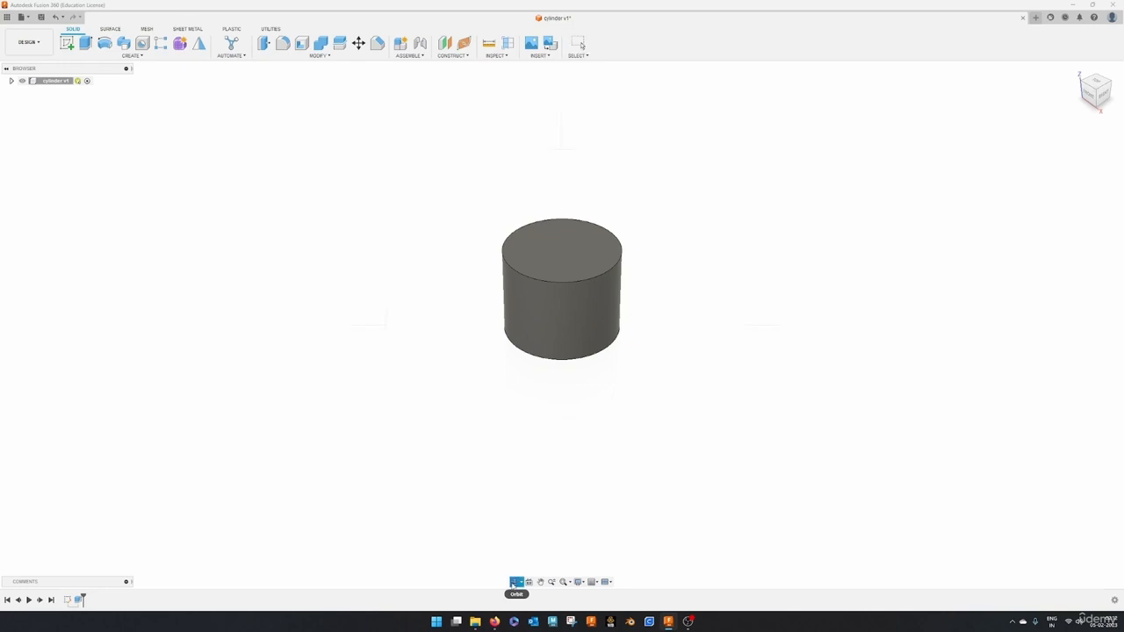
pyautogui.moveTo(581, 314); pyautogui.dragTo(494, 313)
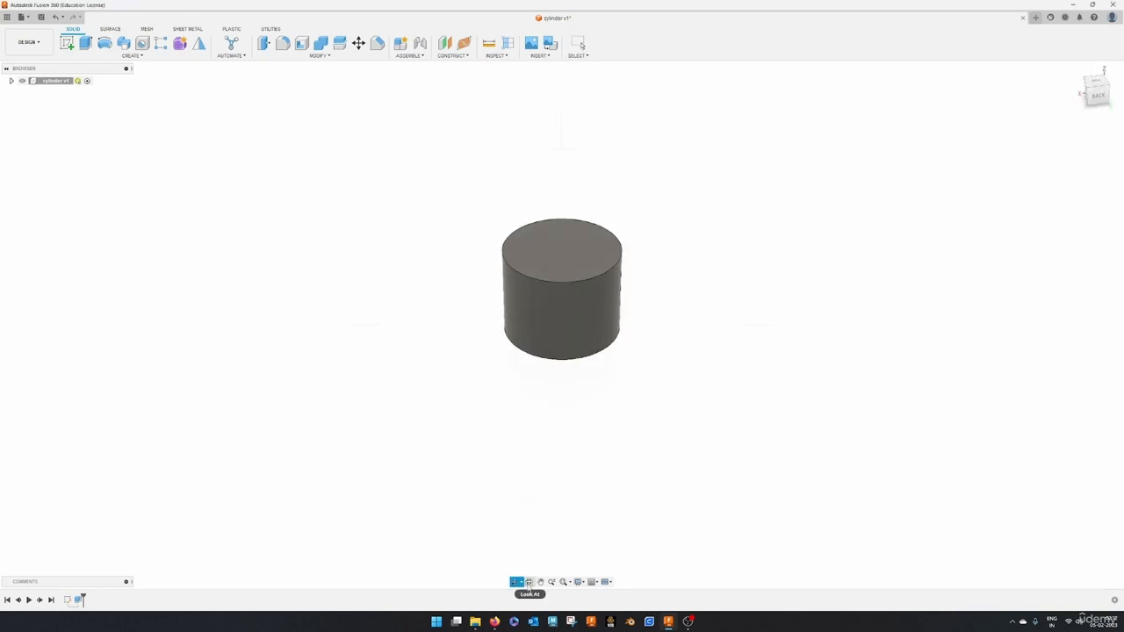
pyautogui.click(529, 583)
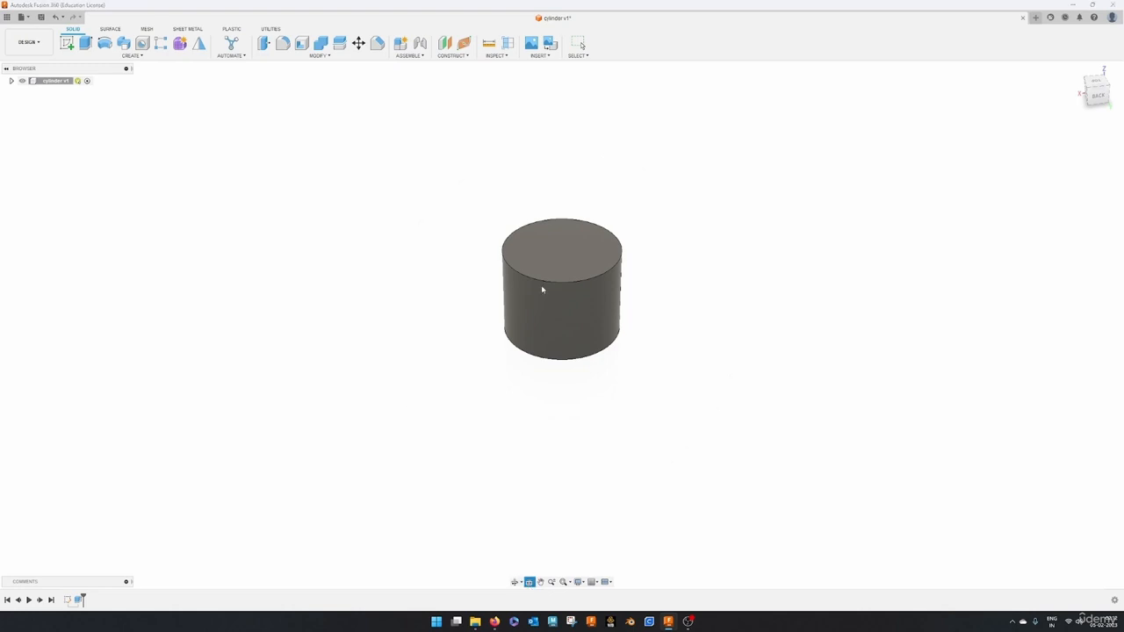
pyautogui.click(555, 244)
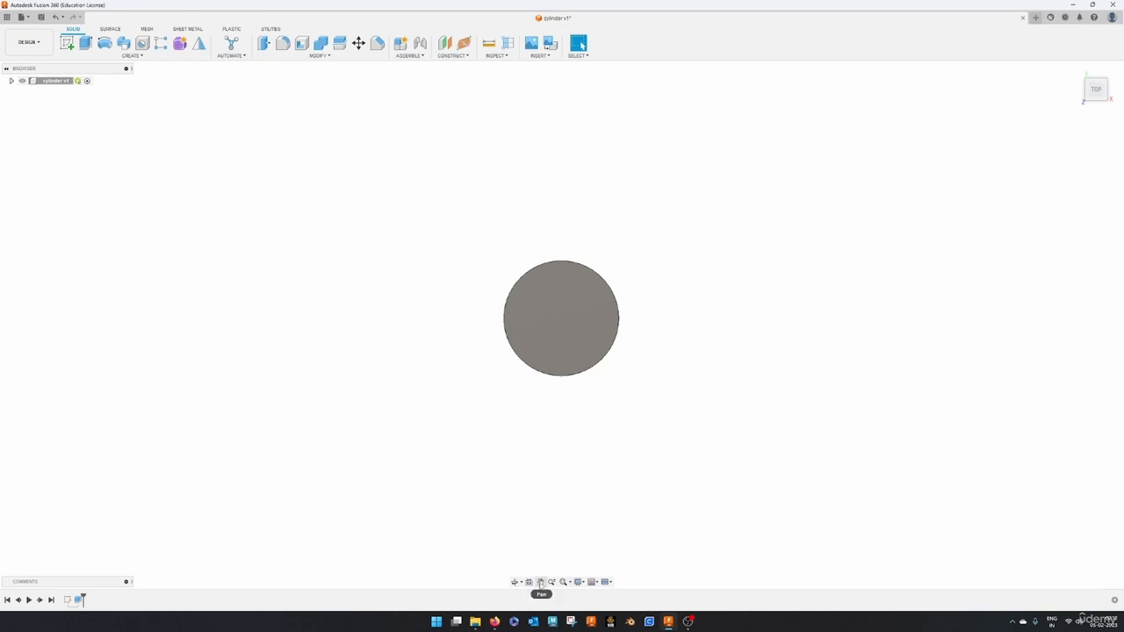
# - Pan the top view of the cylinder slightly up and to the right
pyautogui.click(541, 583)
pyautogui.moveTo(545, 333); pyautogui.dragTo(568, 313)
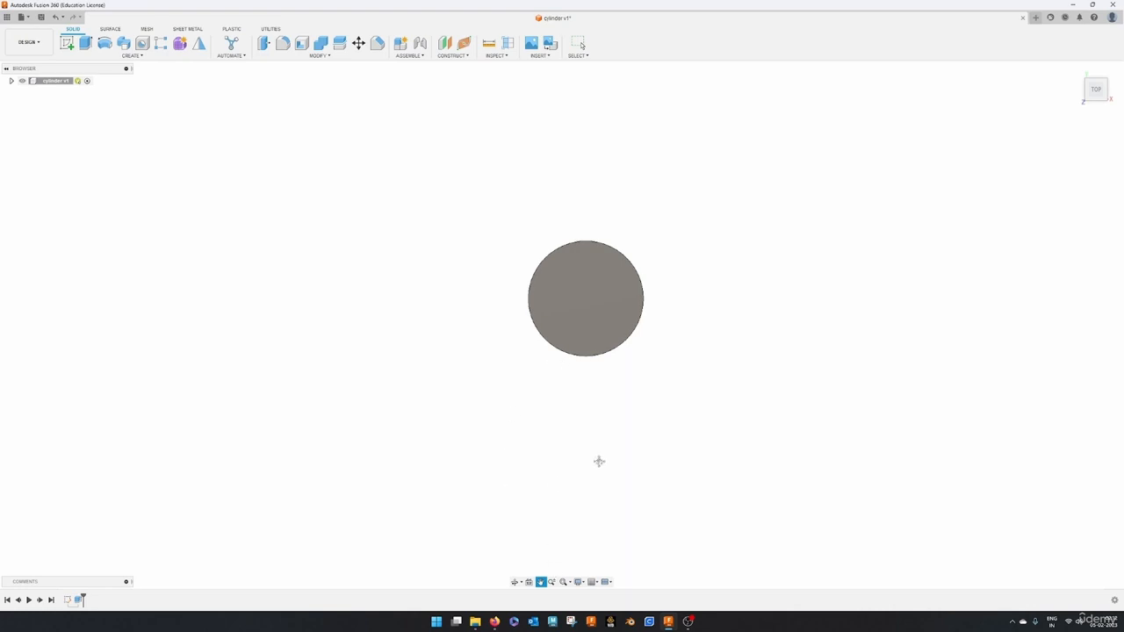
# - Zoom in on the cylinder's top face using the Zoom tool, then a zoom window around the circle
pyautogui.click(553, 582)
pyautogui.moveTo(577, 451); pyautogui.dragTo(622, 475)
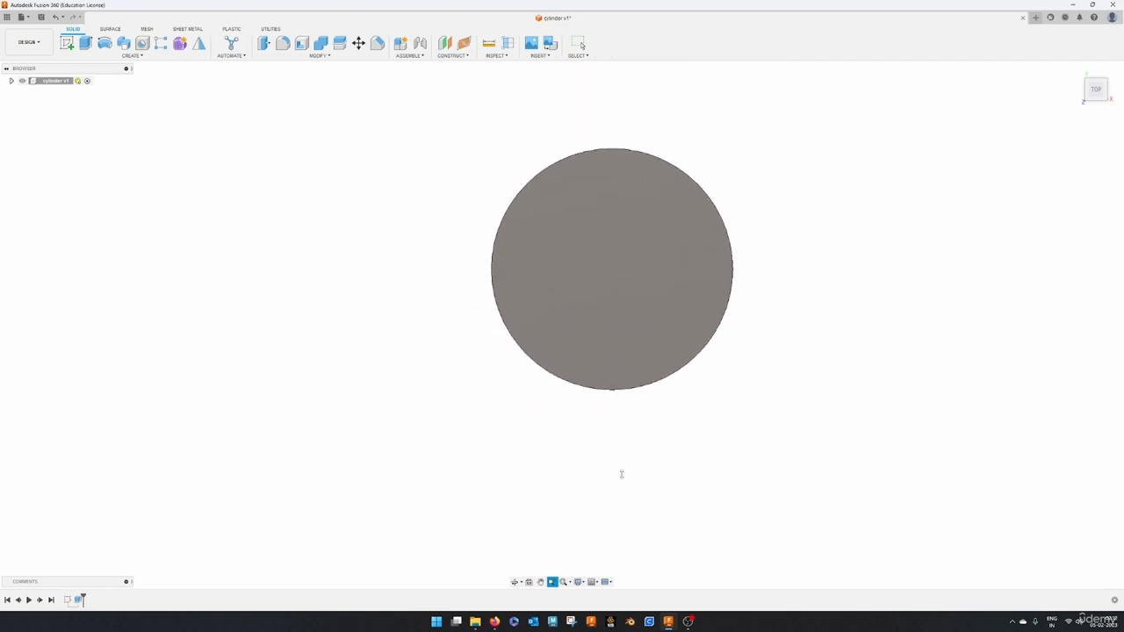
pyautogui.click(564, 582)
pyautogui.click(569, 582)
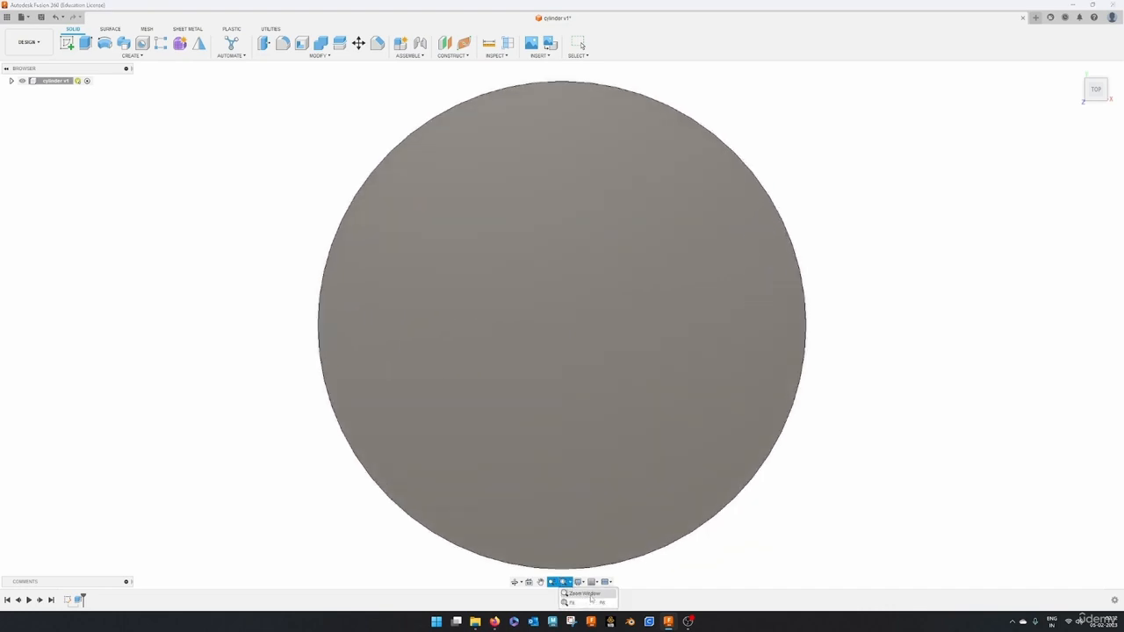
pyautogui.click(591, 599)
pyautogui.moveTo(235, 123); pyautogui.dragTo(799, 520)
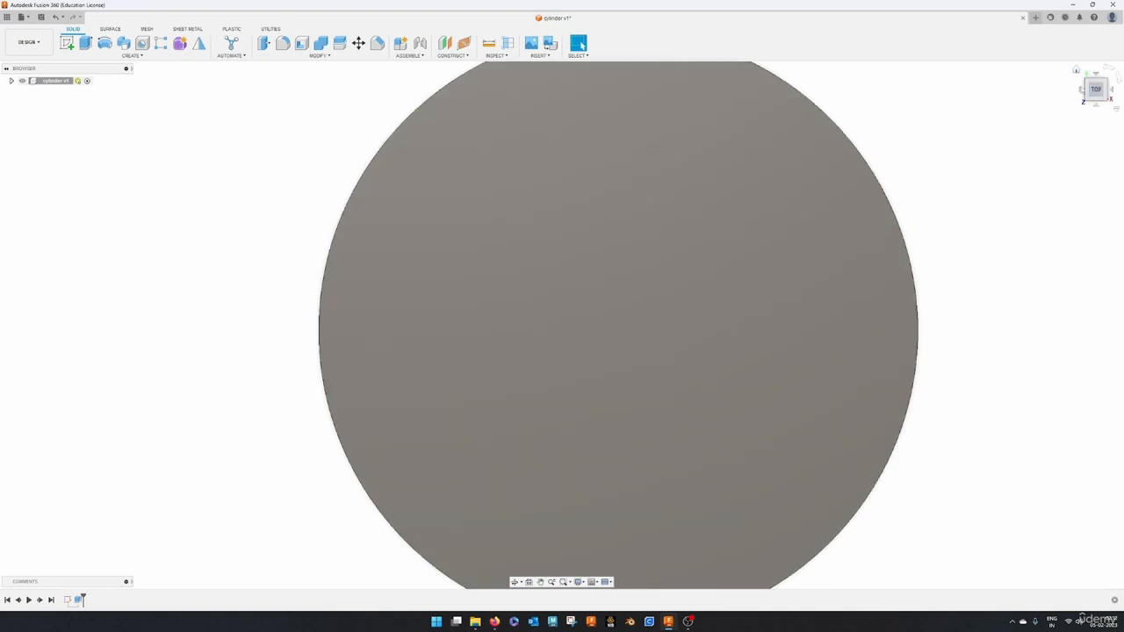
# - View the cylinder from the top, front, right and bottom, finishing in the home view
pyautogui.click(1077, 70)
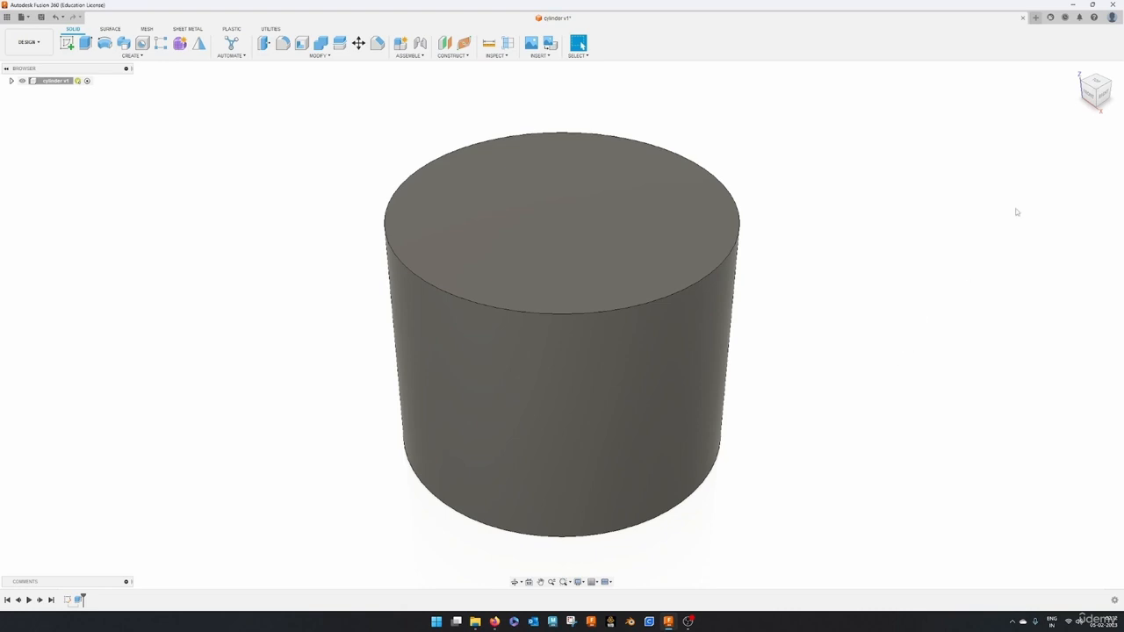
pyautogui.click(1096, 80)
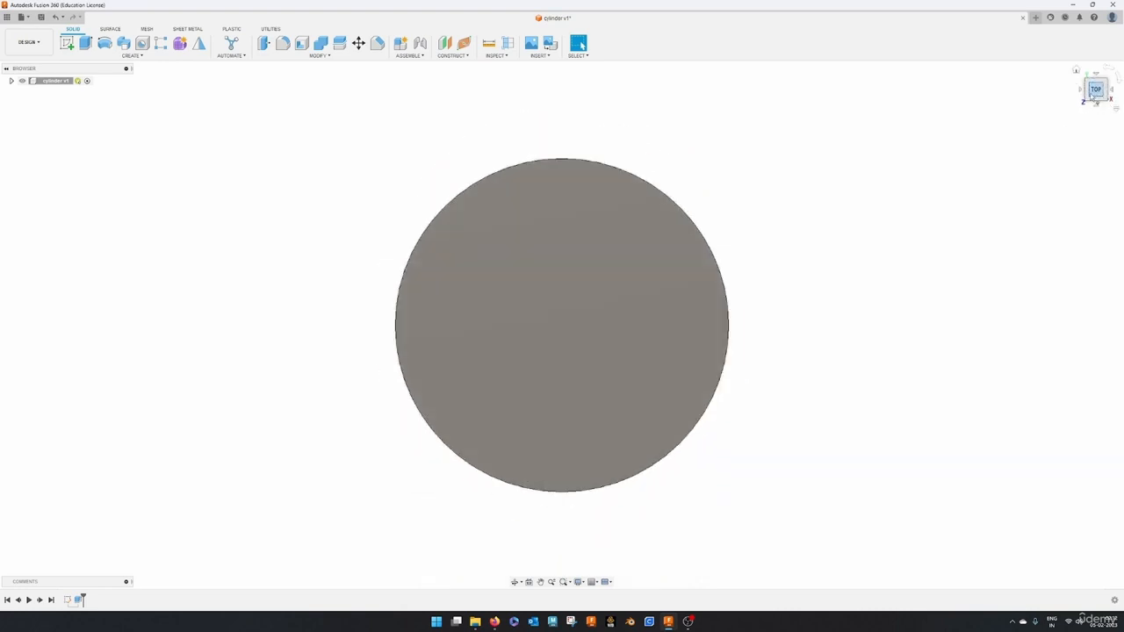
pyautogui.click(1077, 70)
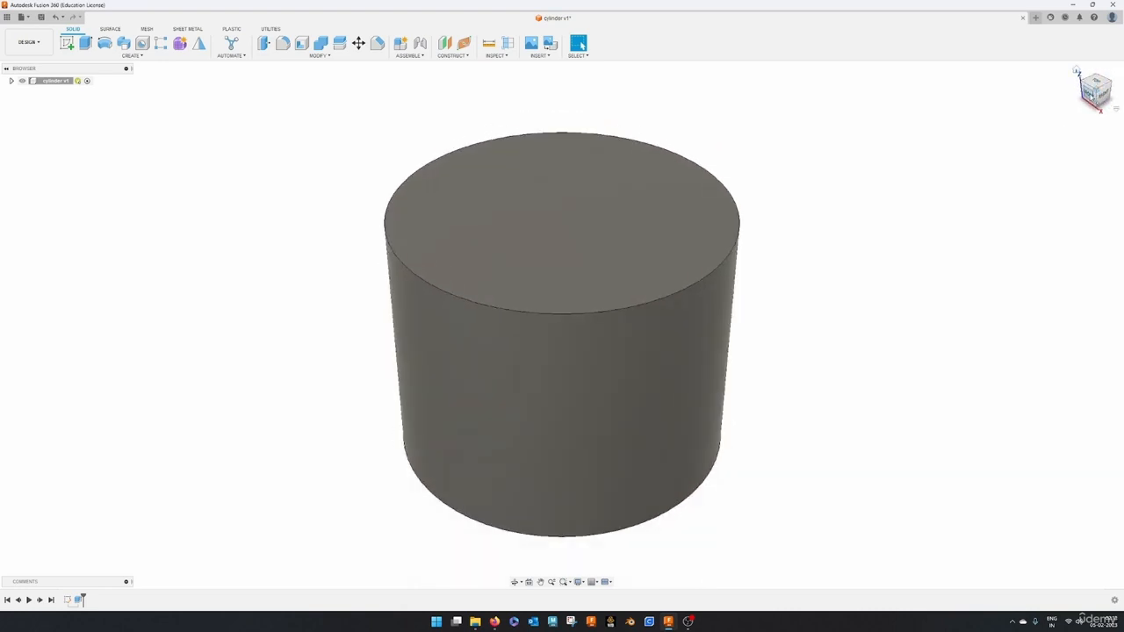
pyautogui.click(1090, 96)
pyautogui.click(1077, 70)
pyautogui.click(1105, 98)
pyautogui.click(1103, 107)
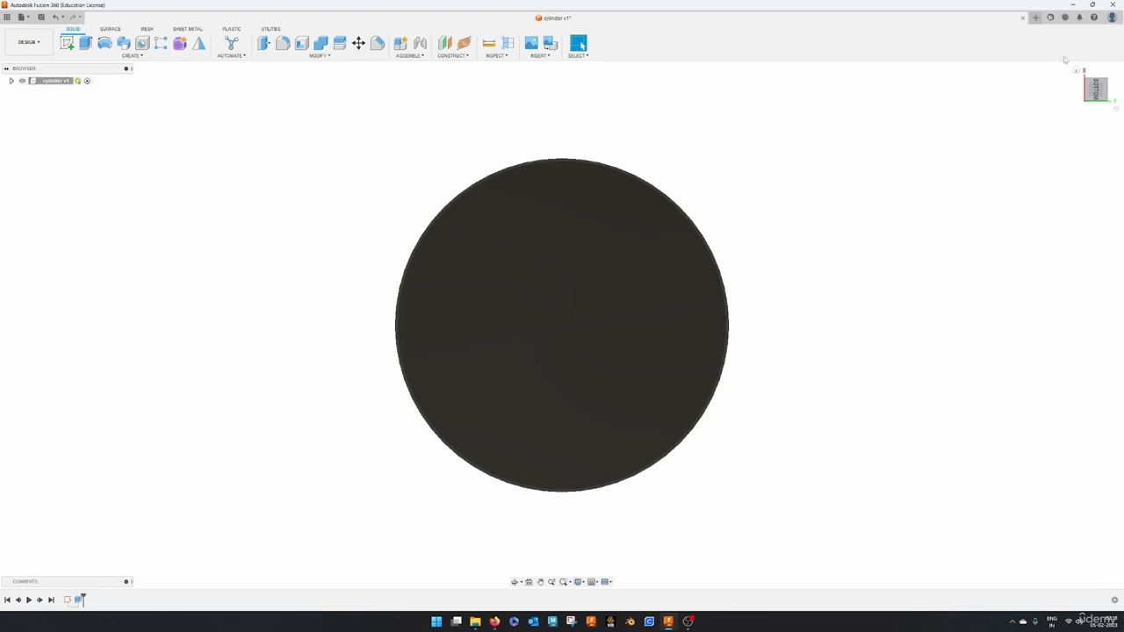
pyautogui.click(1077, 70)
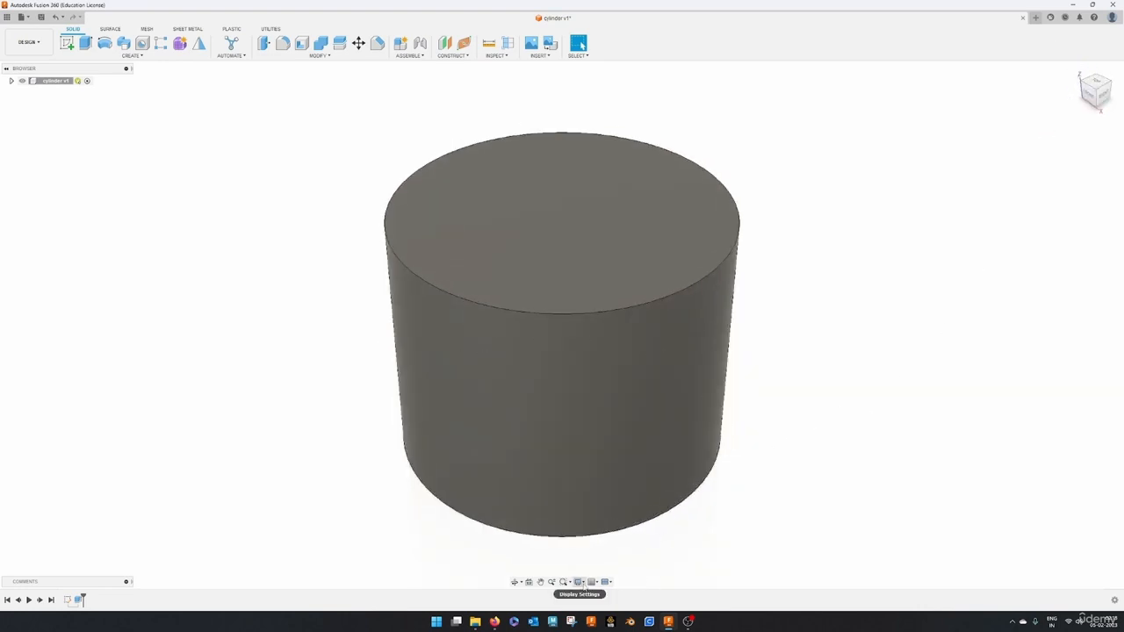
# - Change the visual style to Wireframe and then to Shaded, and inspect the cylinder
pyautogui.click(580, 584)
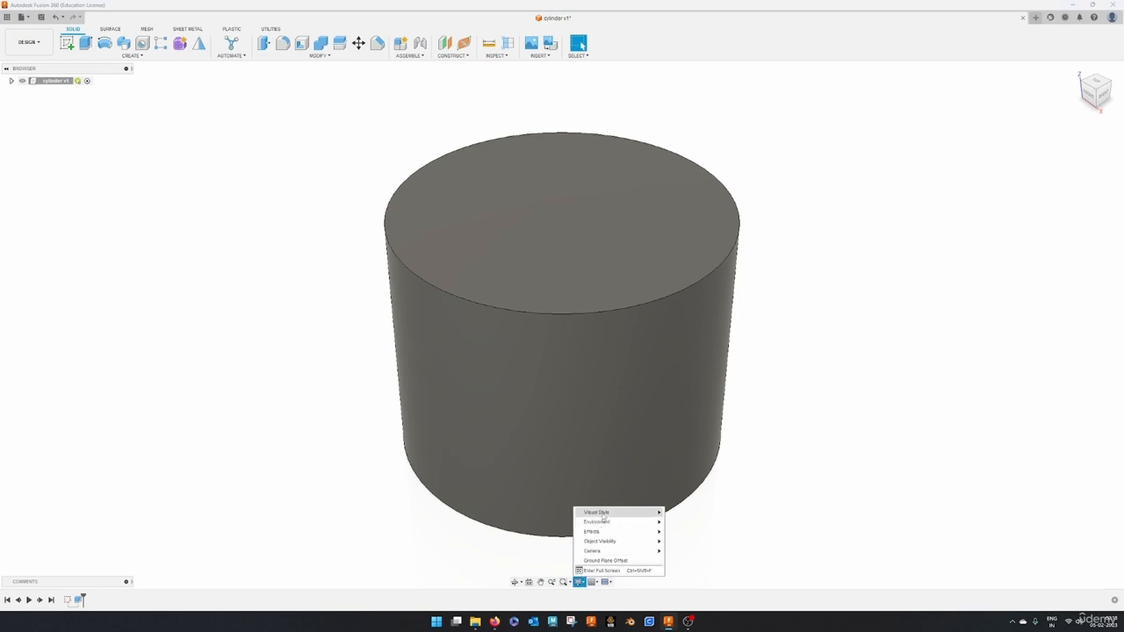
pyautogui.moveTo(602, 516)
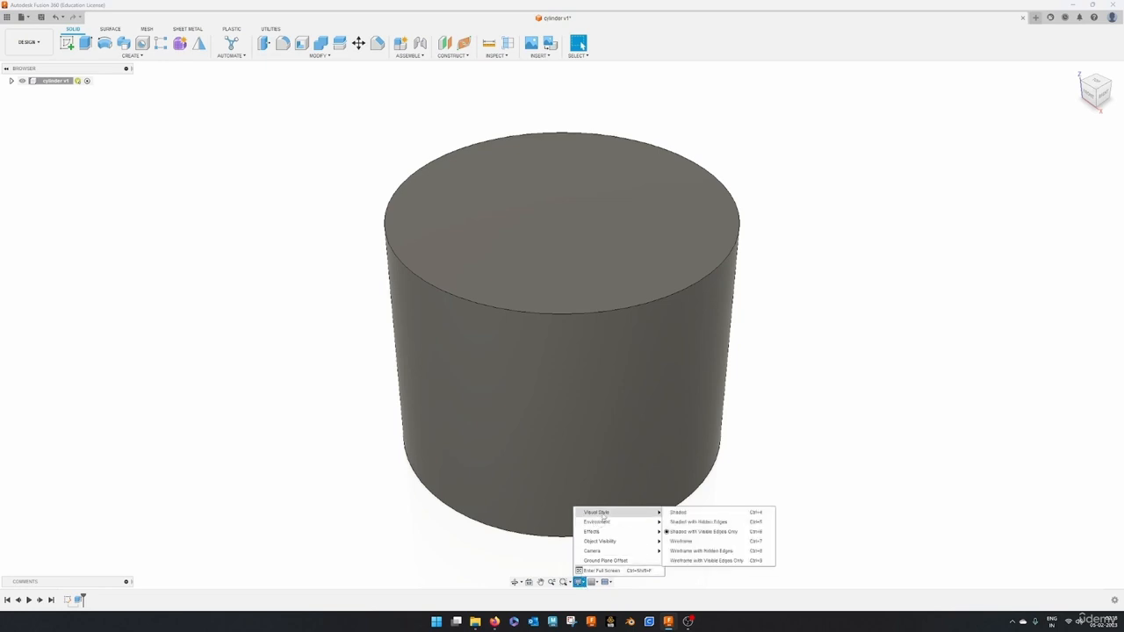
pyautogui.click(686, 542)
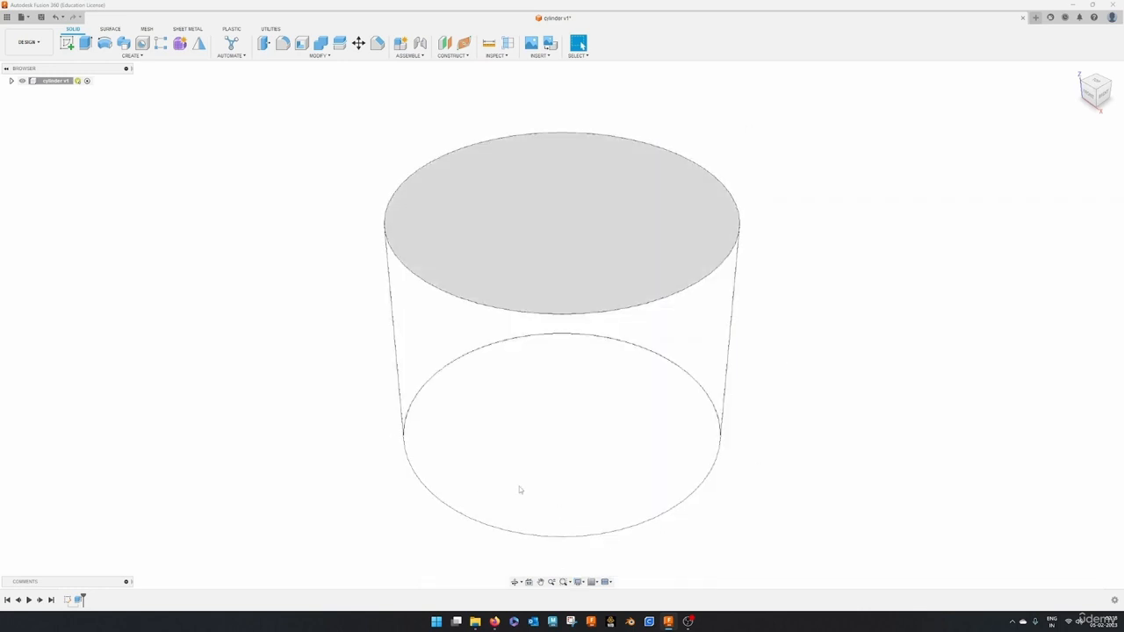
pyautogui.click(579, 582)
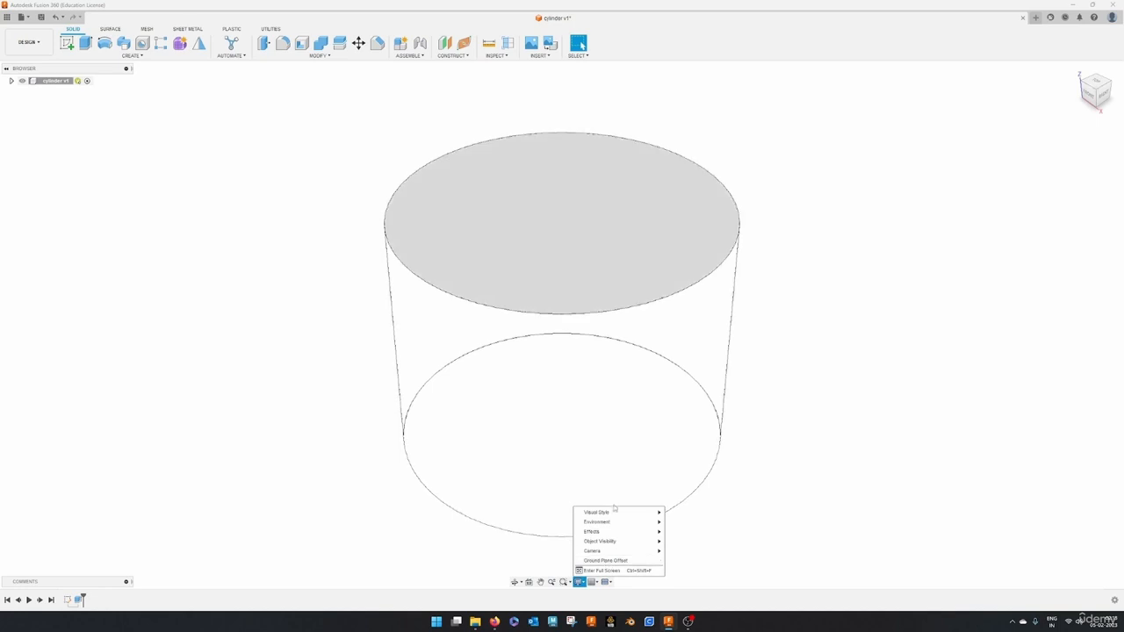
pyautogui.moveTo(615, 512)
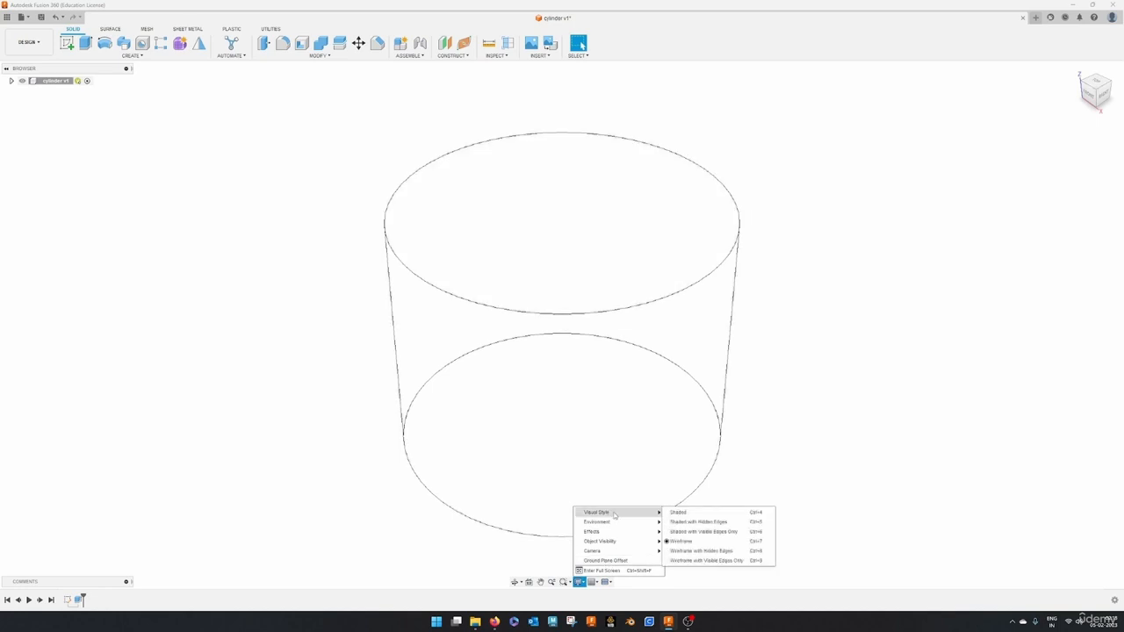
pyautogui.click(703, 514)
pyautogui.scroll(2, 536, 264)
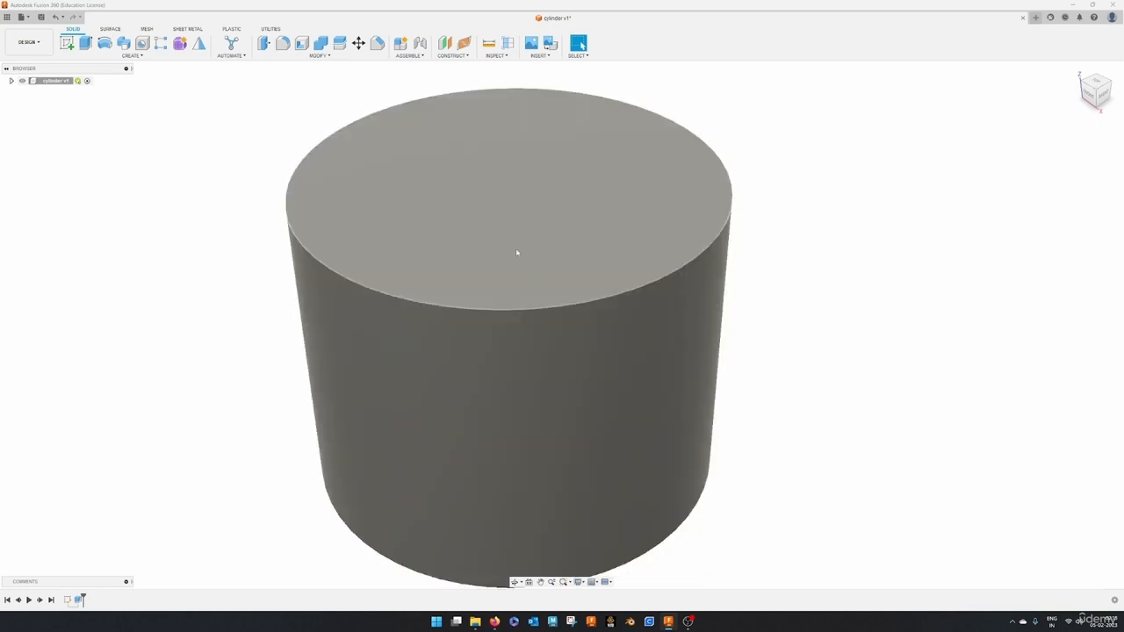
pyautogui.scroll(-3, 513, 313)
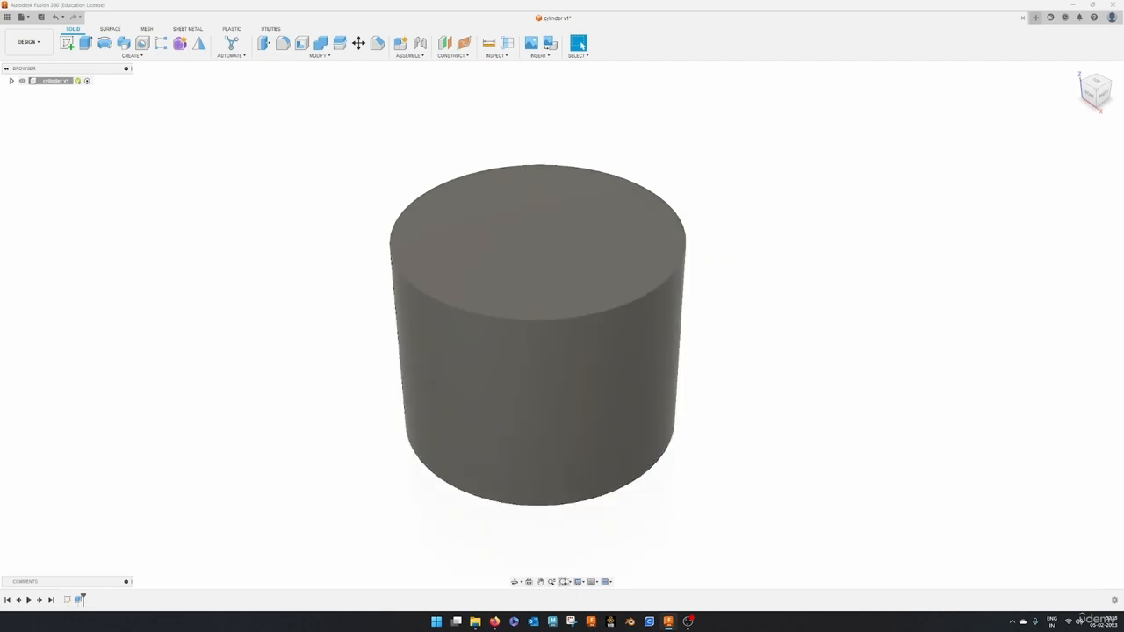
# - Set the visual style to Shaded with Visible Edges Only and fit the cylinder in view
pyautogui.click(580, 582)
pyautogui.moveTo(600, 515)
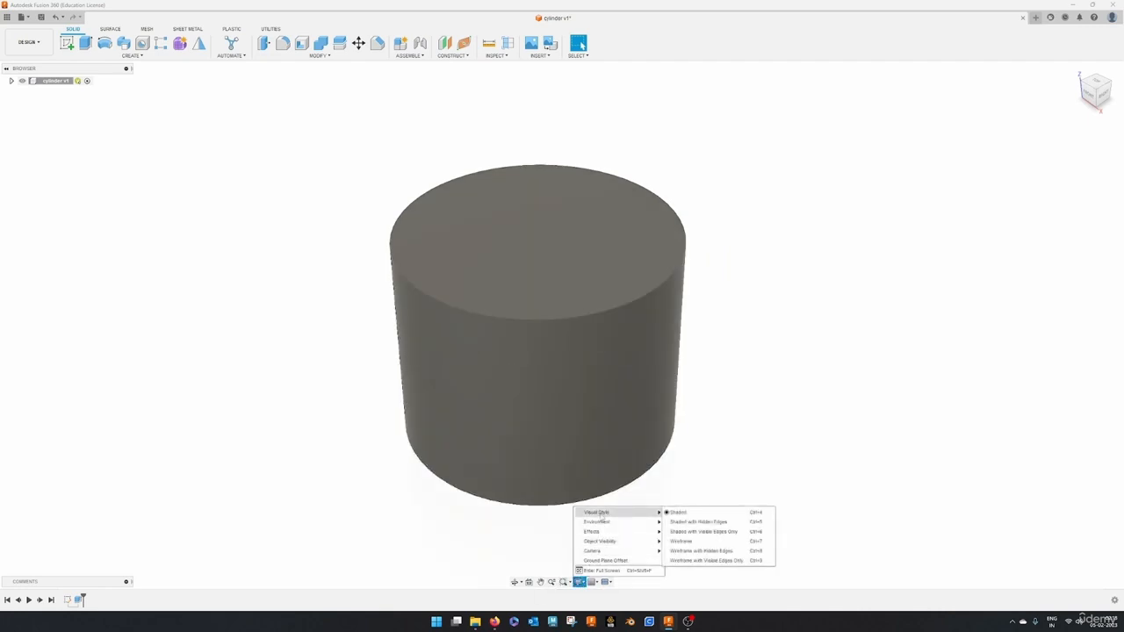
pyautogui.click(709, 533)
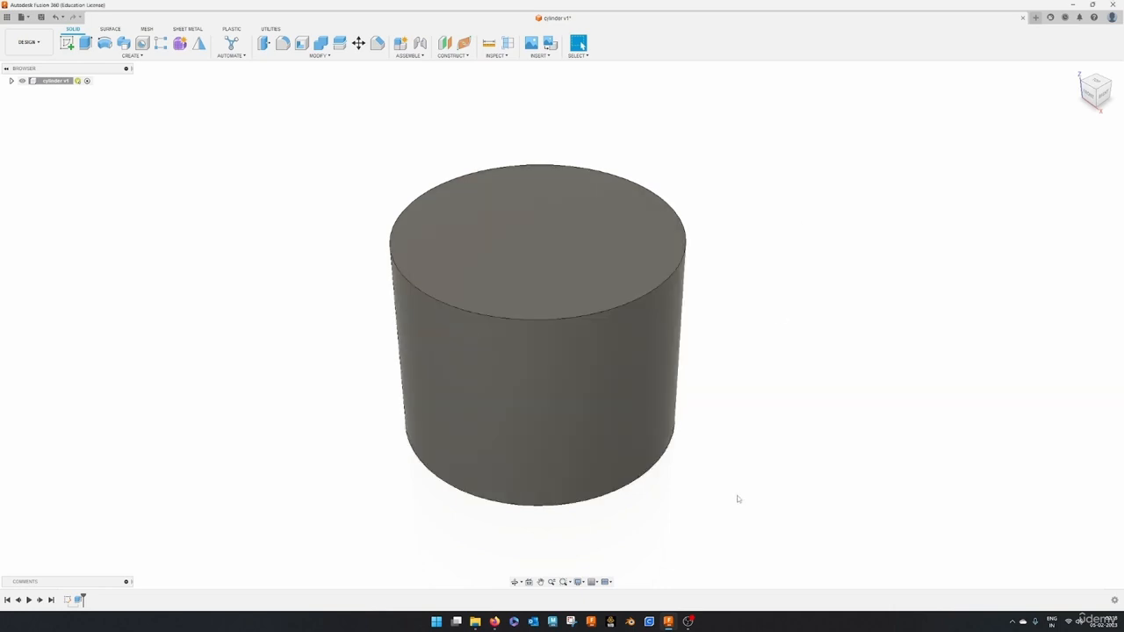
pyautogui.middleClick(710, 502)
pyautogui.middleClick(711, 503)
# - Toggle the layout grid on and off twice, leaving it hidden
pyautogui.click(593, 584)
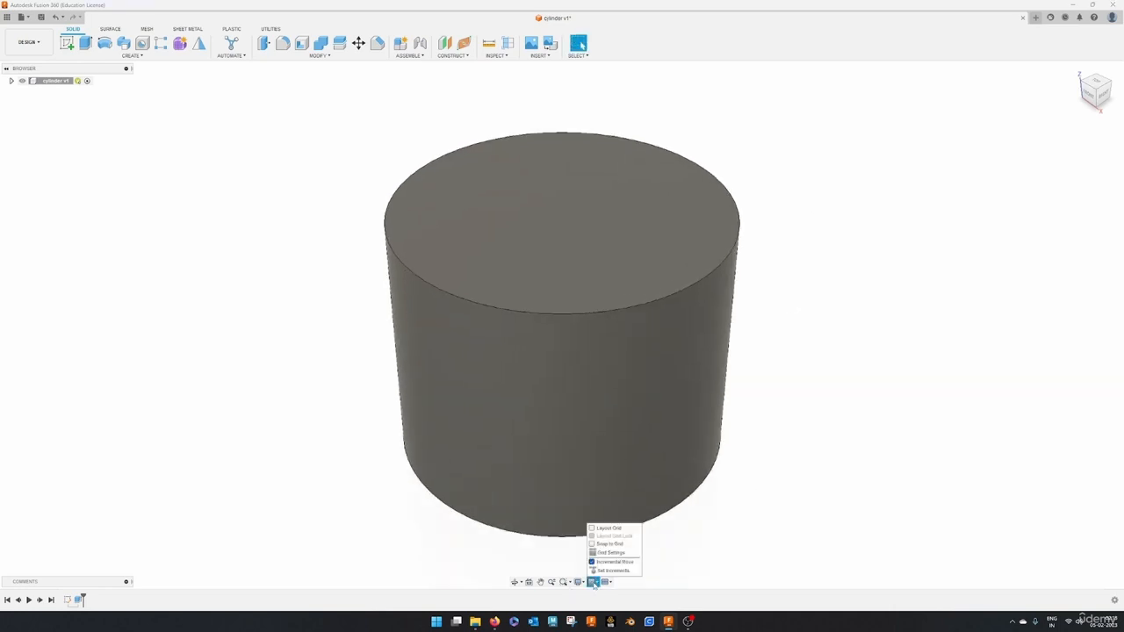
pyautogui.click(594, 528)
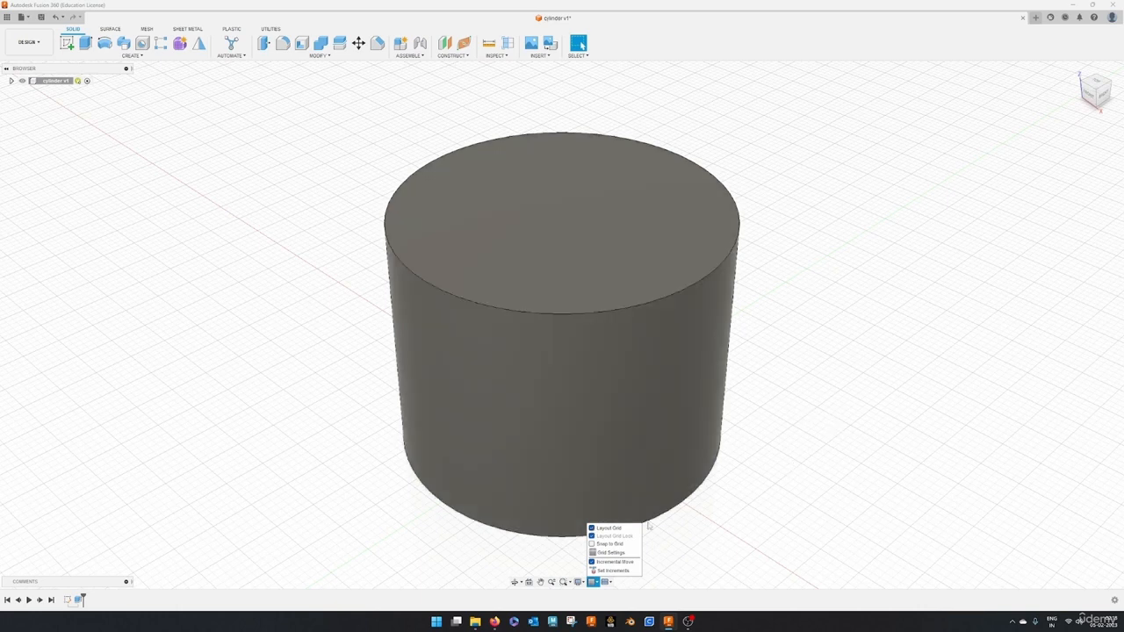
pyautogui.click(594, 528)
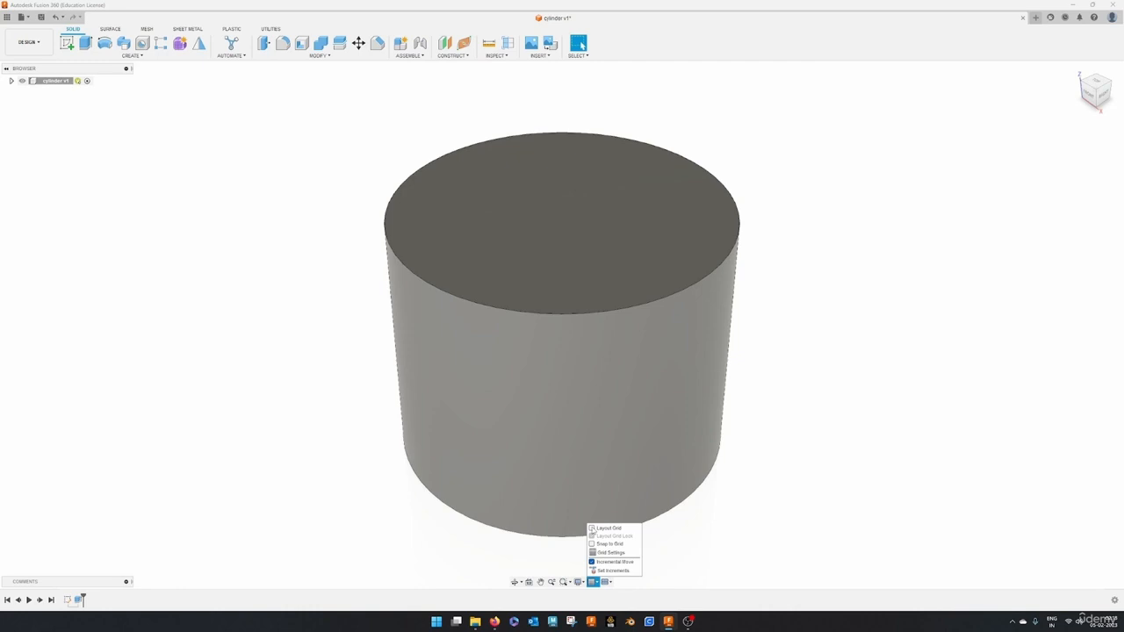
pyautogui.click(594, 528)
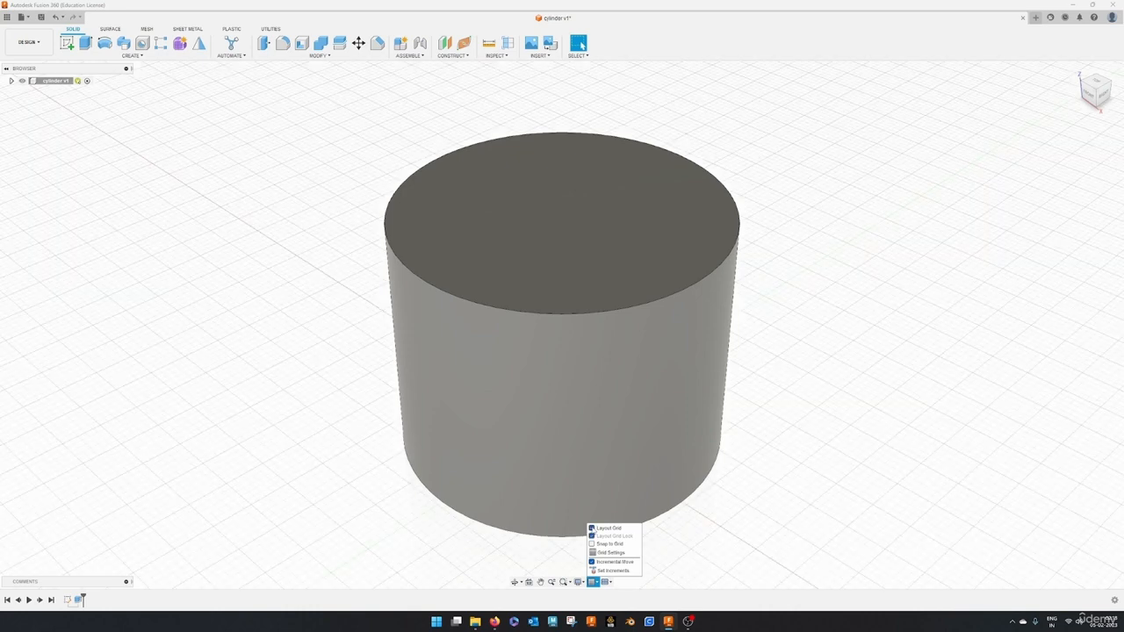
pyautogui.click(594, 528)
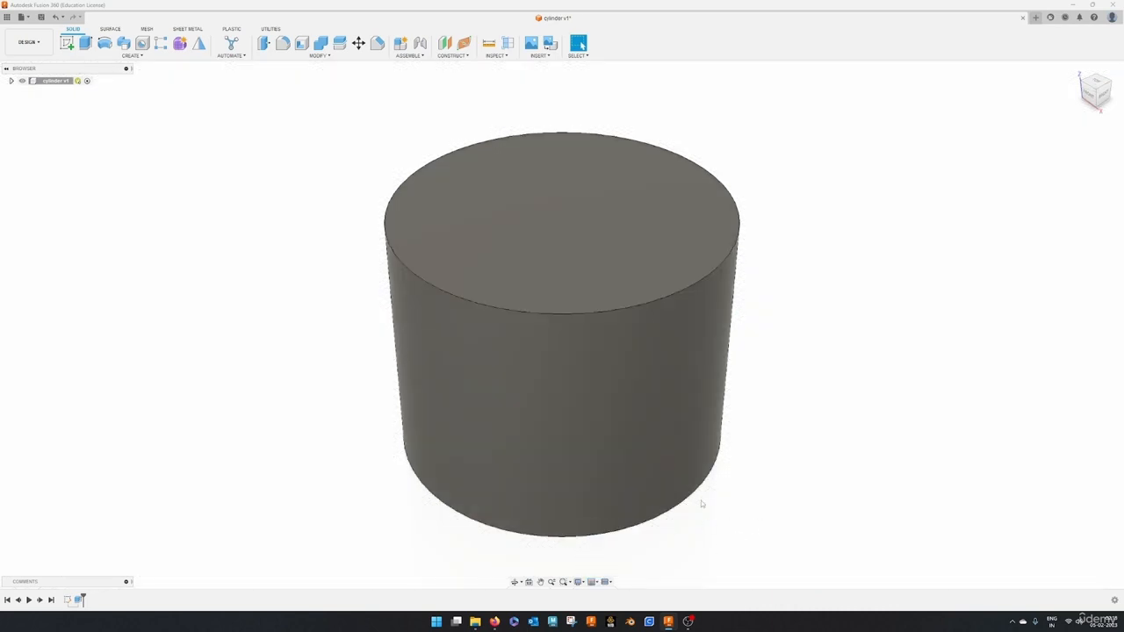
# - Split the canvas into multiple views of the cylinder, then return to a single view
pyautogui.click(607, 582)
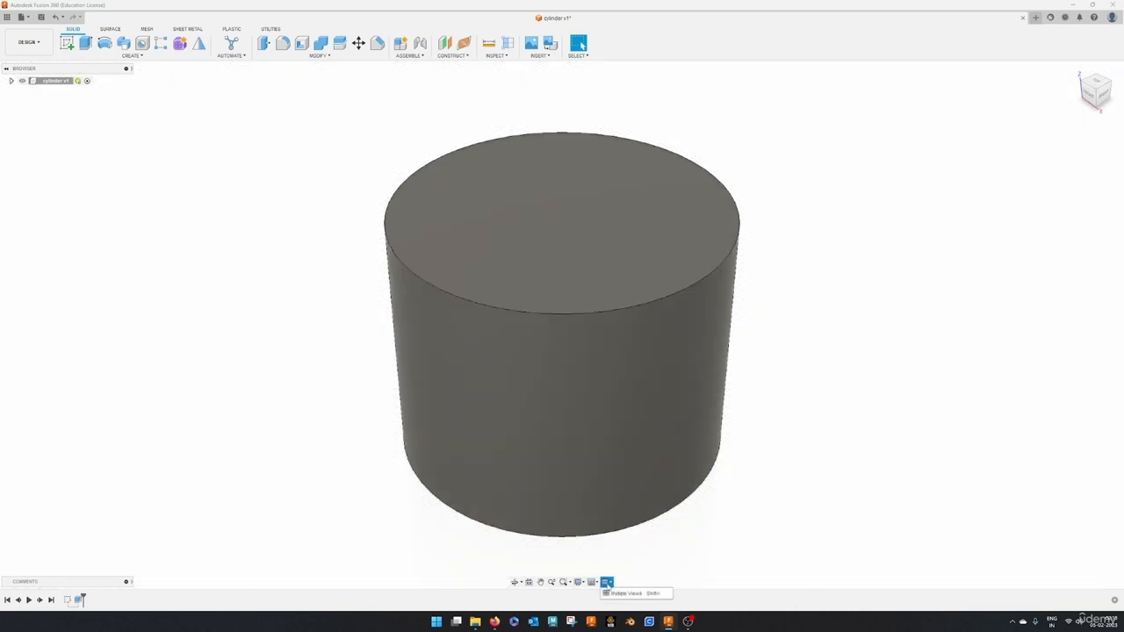
pyautogui.click(626, 594)
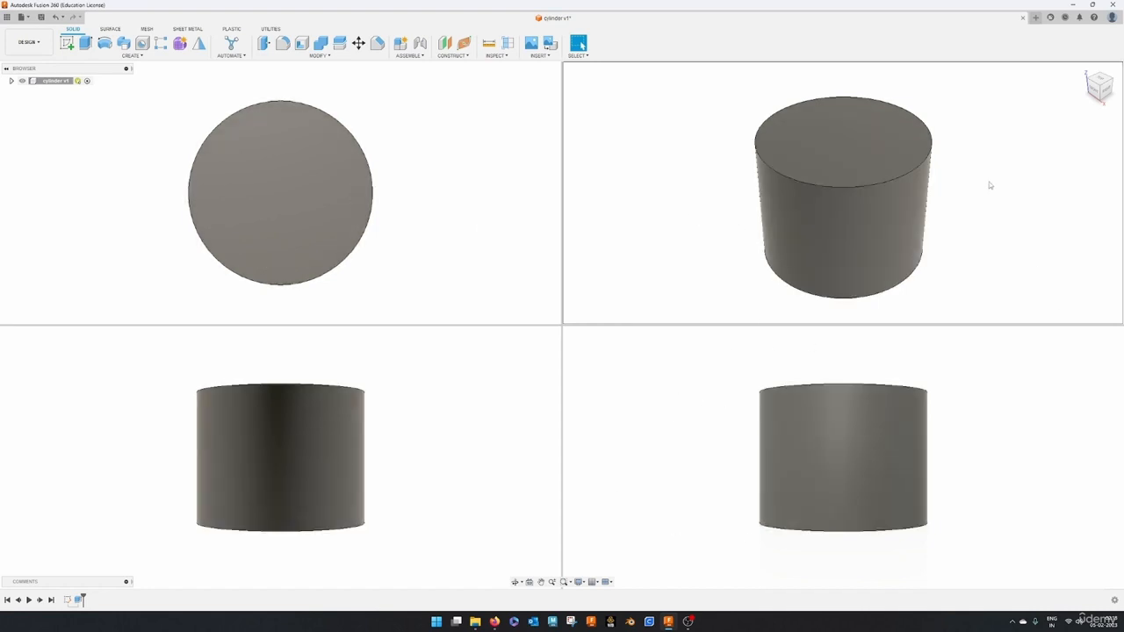
pyautogui.click(607, 583)
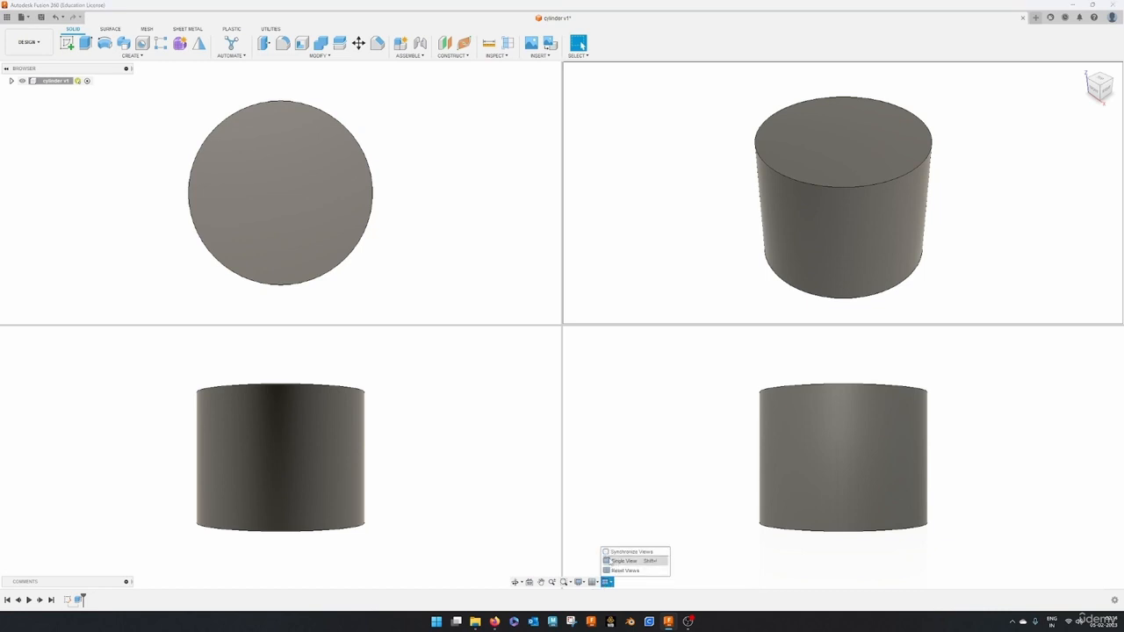
pyautogui.click(617, 560)
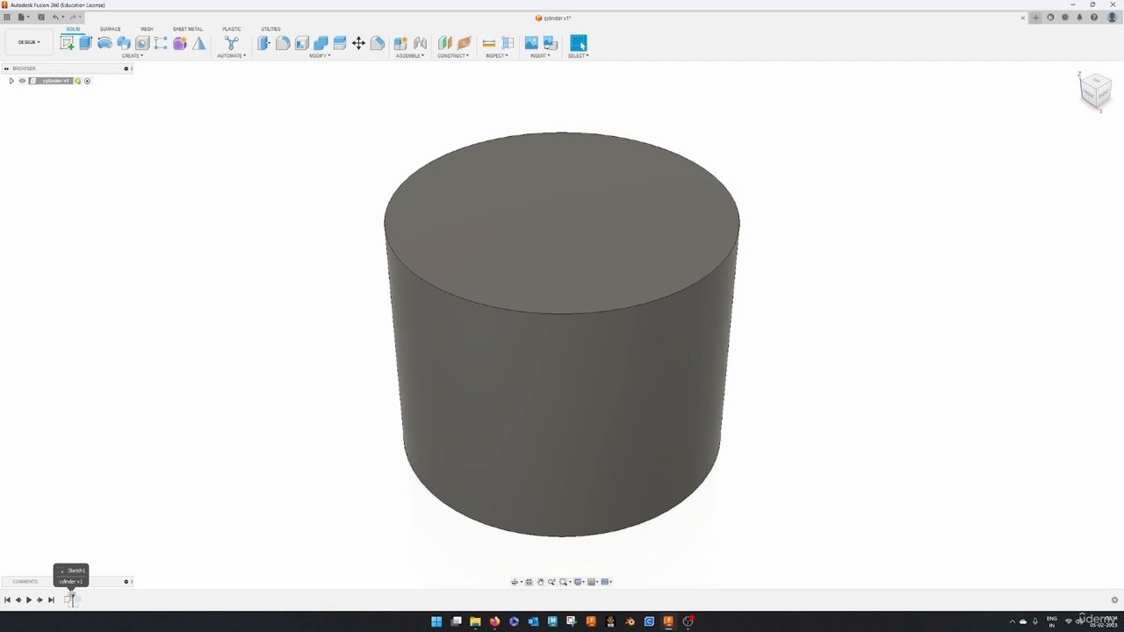
# - Roll the timeline back to just after the base sketch and expand the design tree
pyautogui.moveTo(79, 598); pyautogui.dragTo(70, 599)
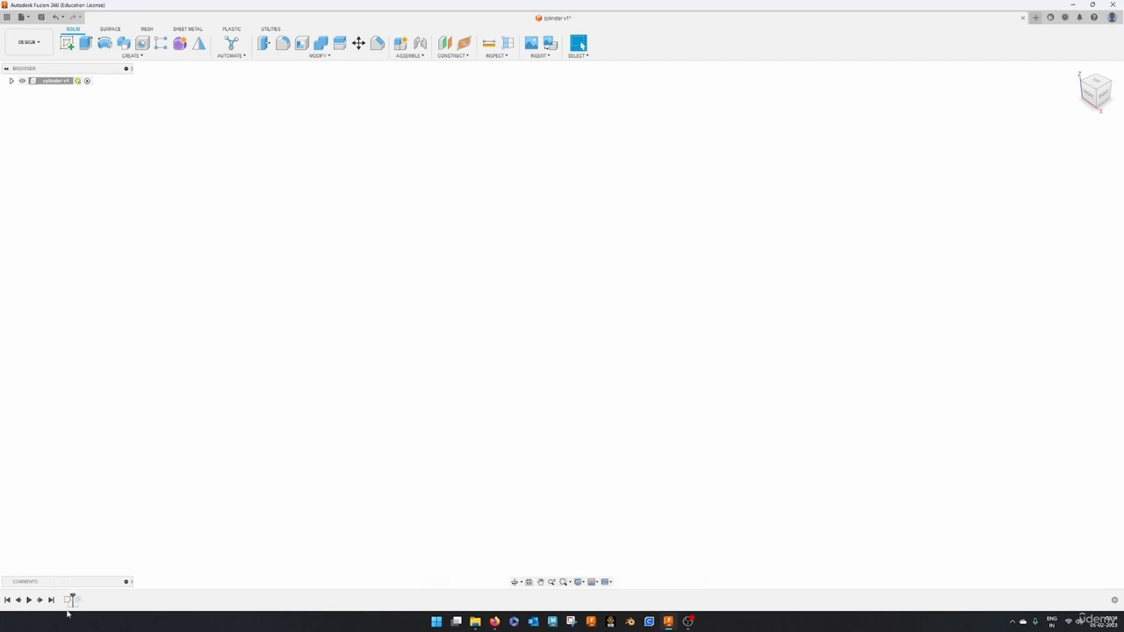
pyautogui.click(68, 600)
pyautogui.click(319, 448)
pyautogui.click(11, 81)
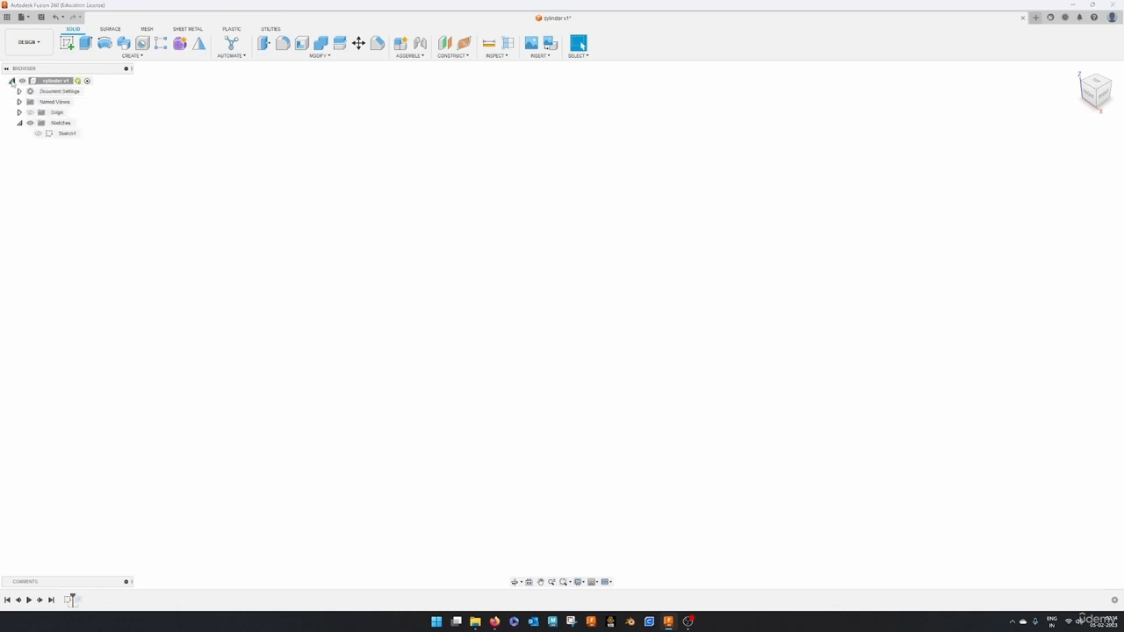
# - Show the cylinder's base sketch, roll the timeline forward past the extrusion, and hide the sketch again
pyautogui.click(38, 137)
pyautogui.click(38, 135)
pyautogui.click(37, 135)
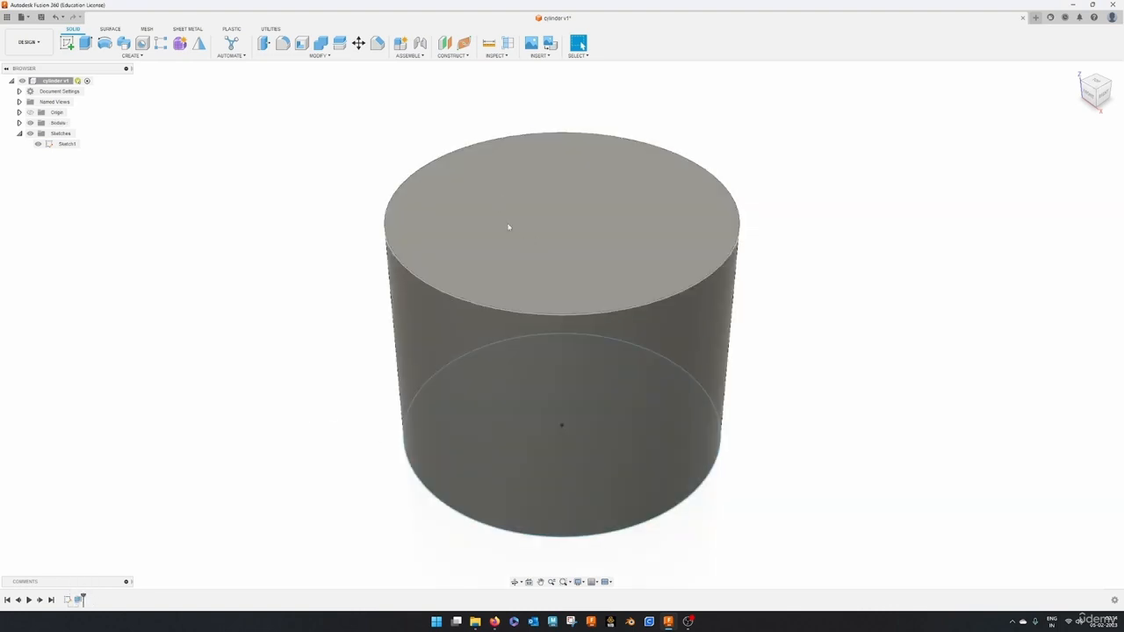
pyautogui.click(38, 143)
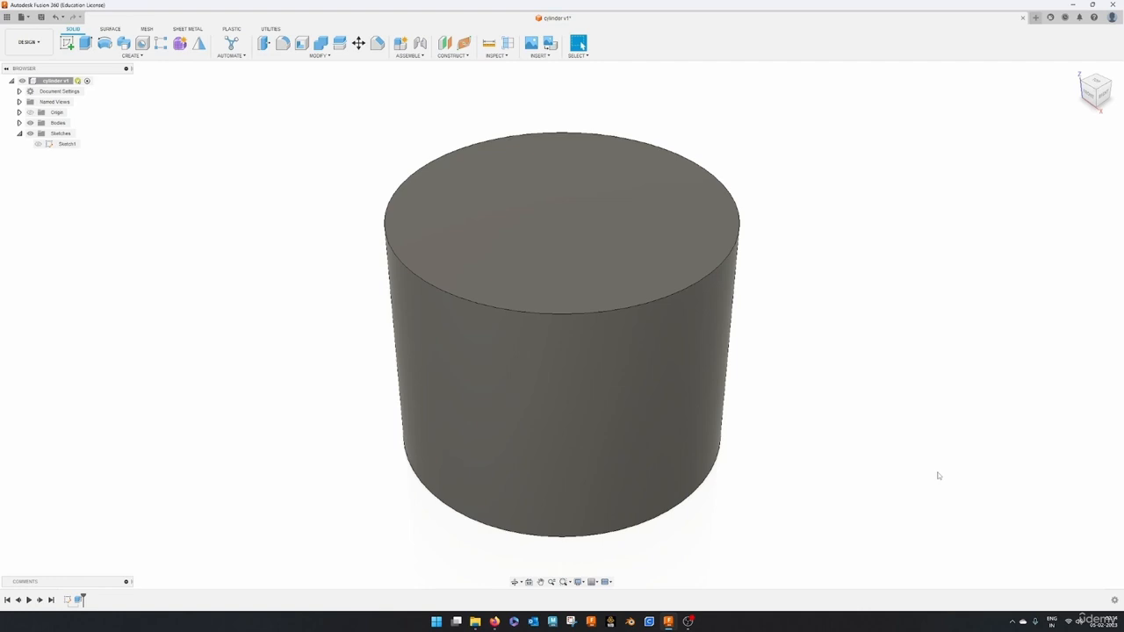
pyautogui.click(141, 57)
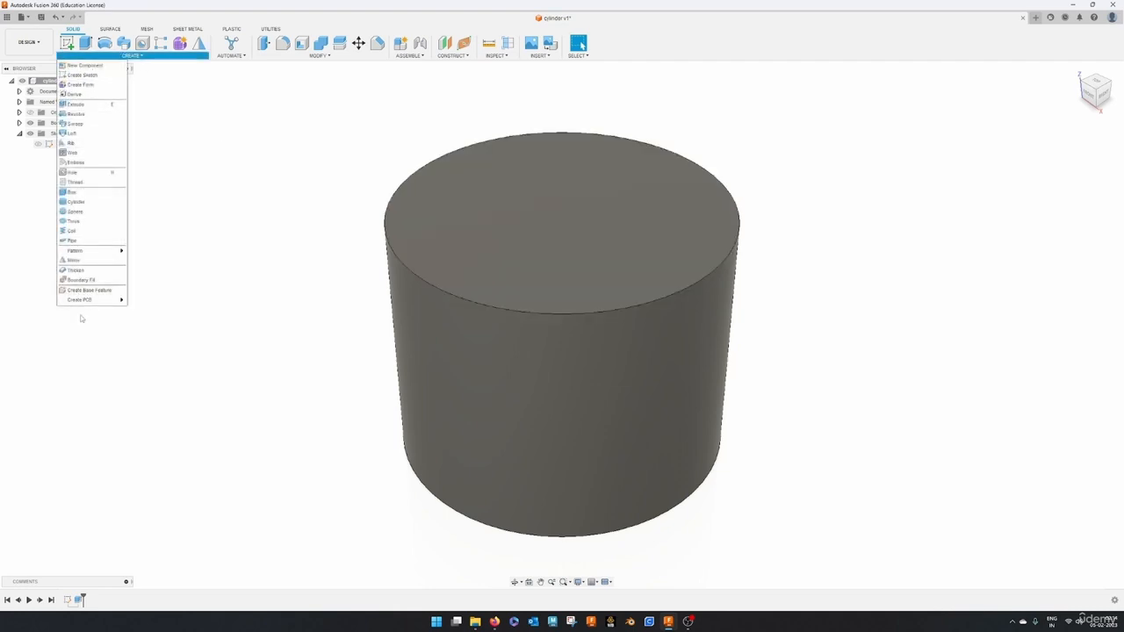
pyautogui.click(159, 351)
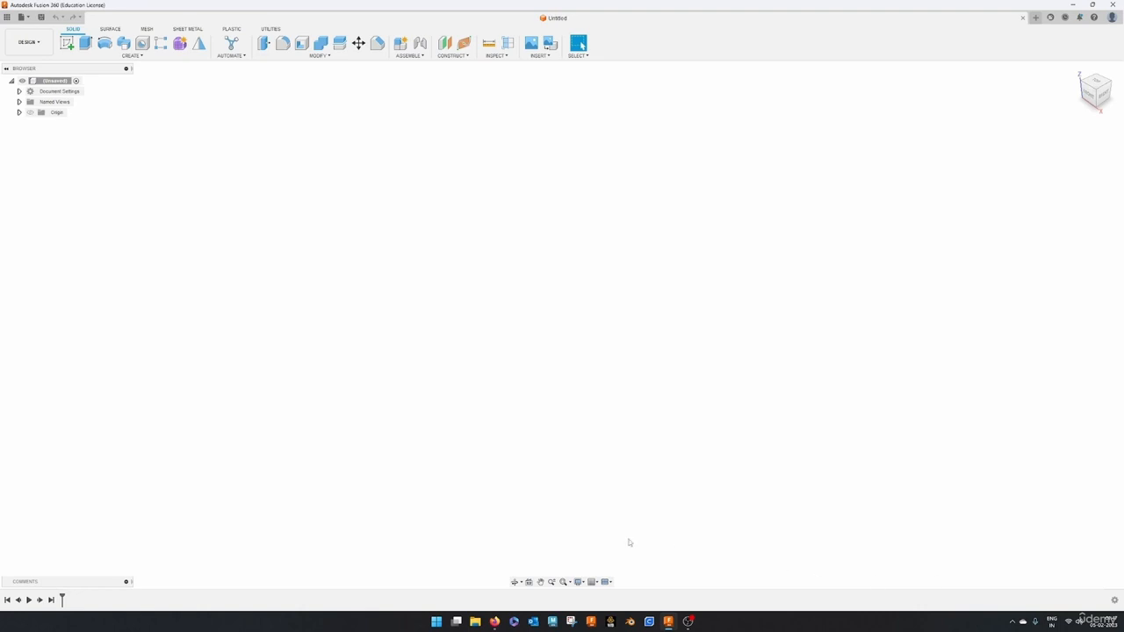
# - Switch to Firefox and open the Educational access page among the product links on the Autodesk website
pyautogui.click(495, 622)
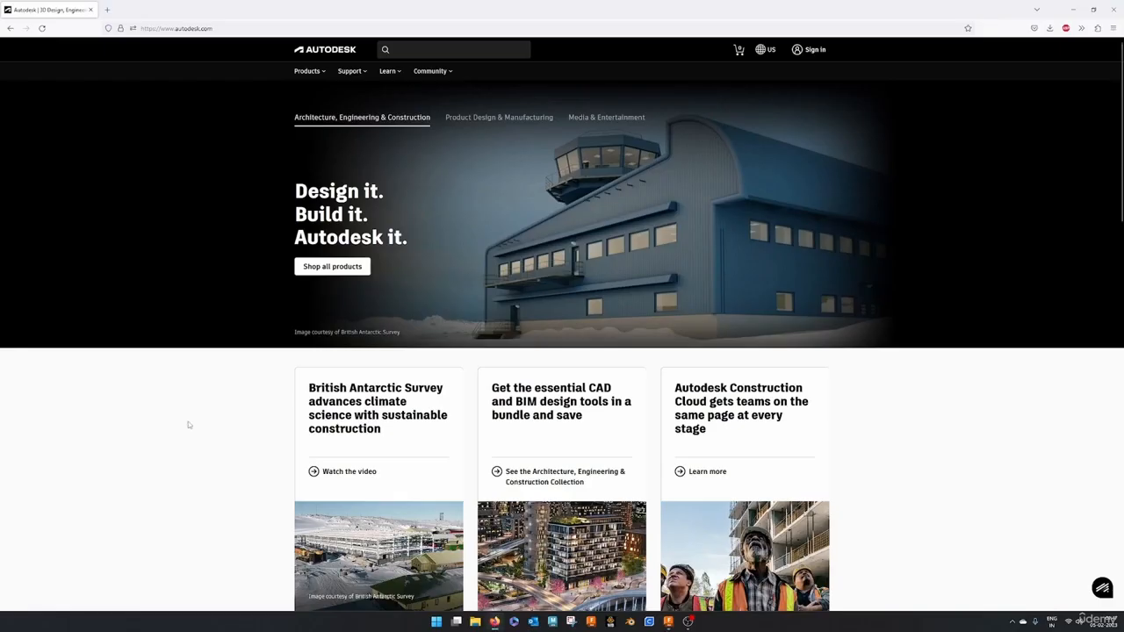
pyautogui.click(309, 71)
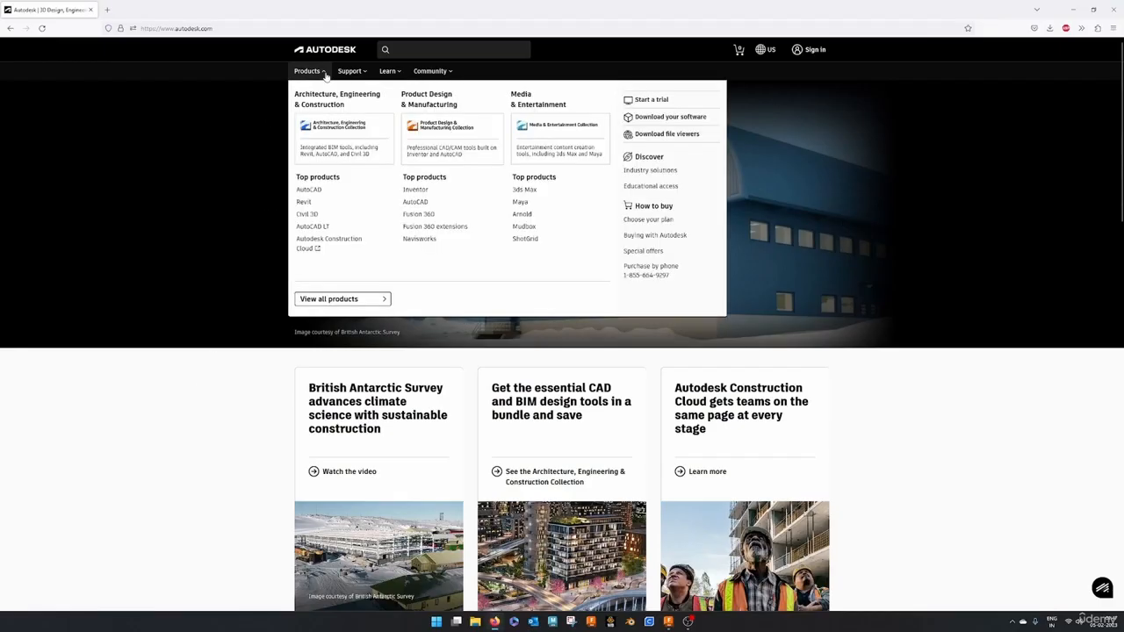
pyautogui.click(664, 189)
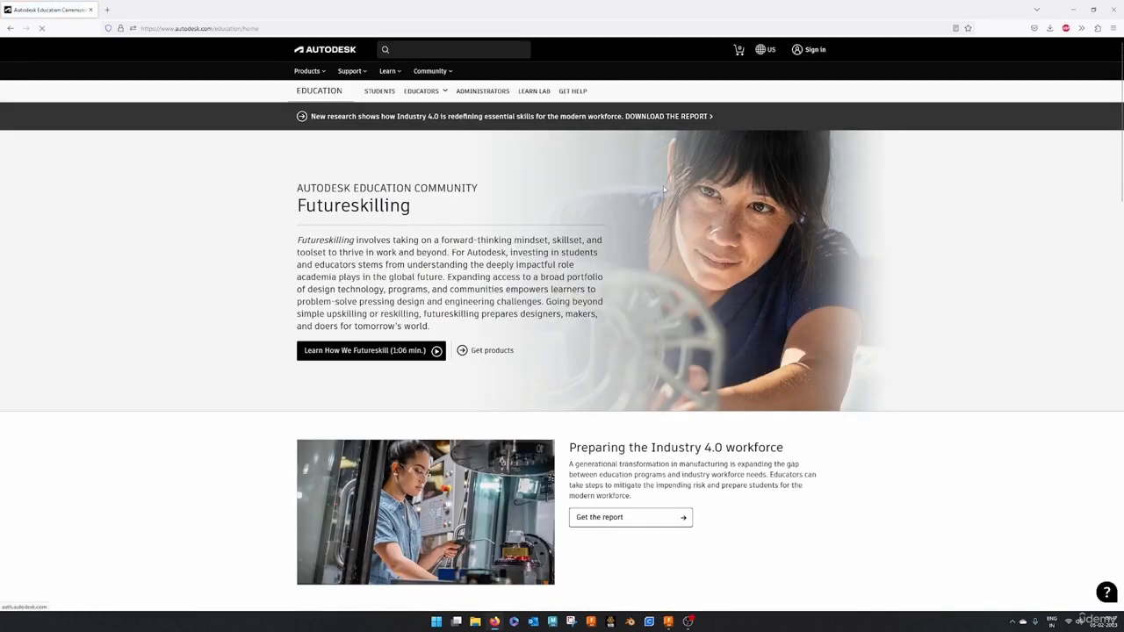
# - Open the student product list from the Students education page and start the educational access request for Fusion 360
pyautogui.click(380, 91)
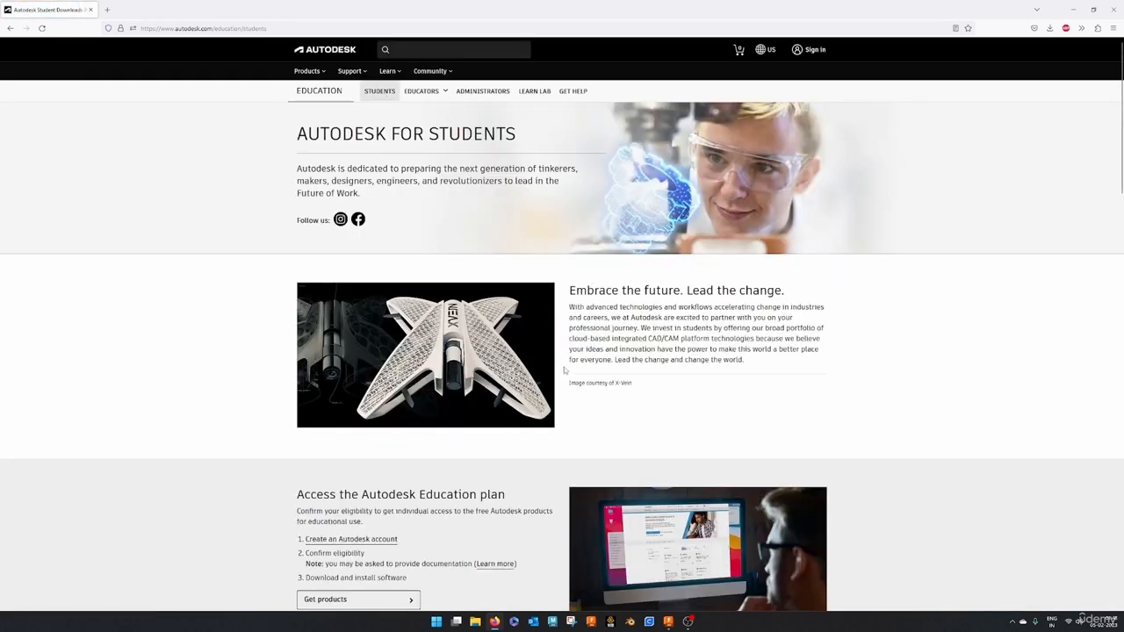
pyautogui.scroll(-3, 565, 370)
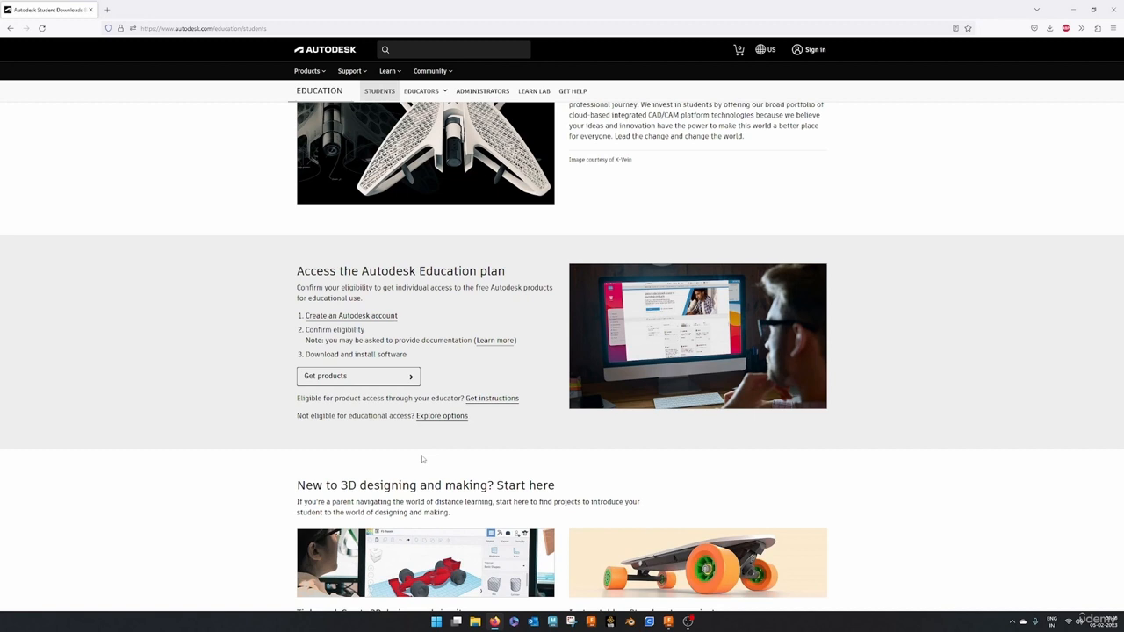
pyautogui.click(351, 383)
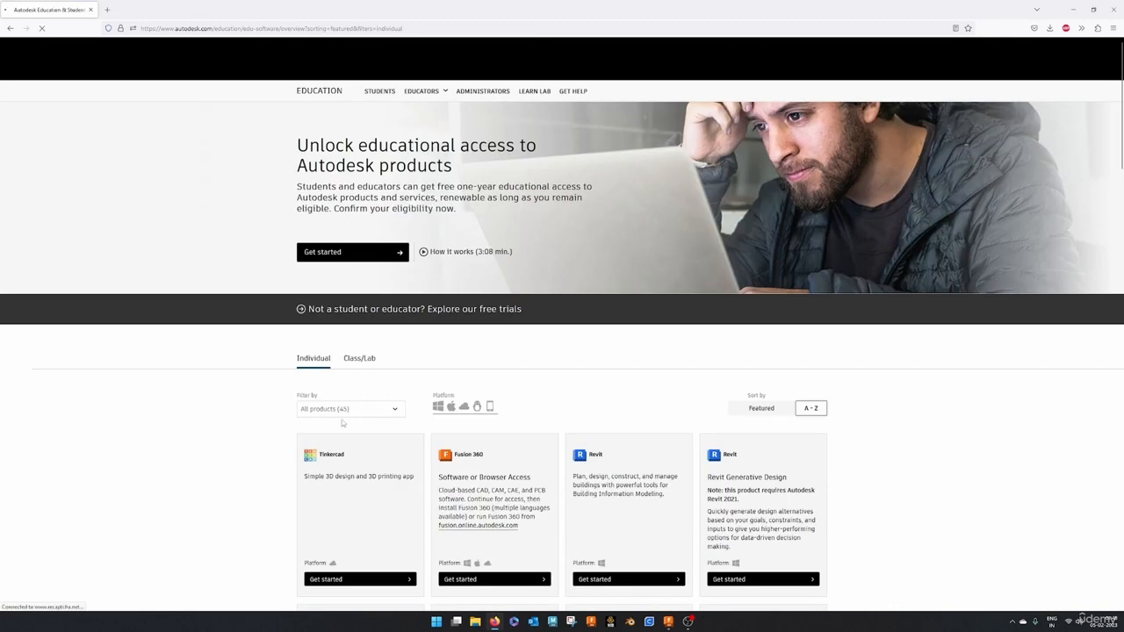
pyautogui.scroll(-3, 395, 421)
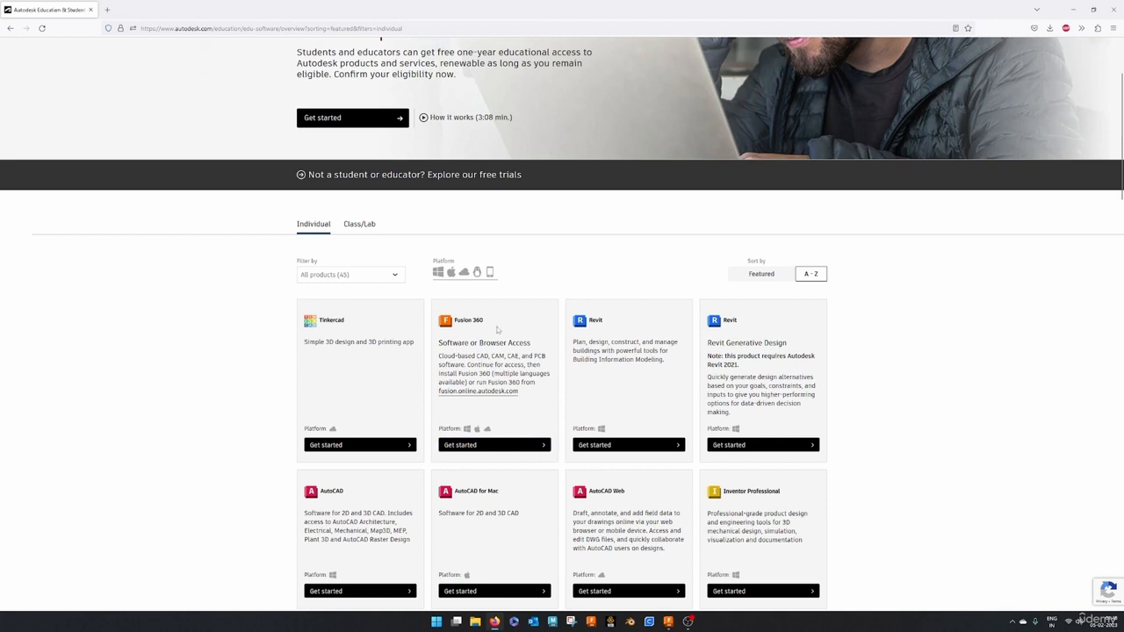
pyautogui.click(472, 447)
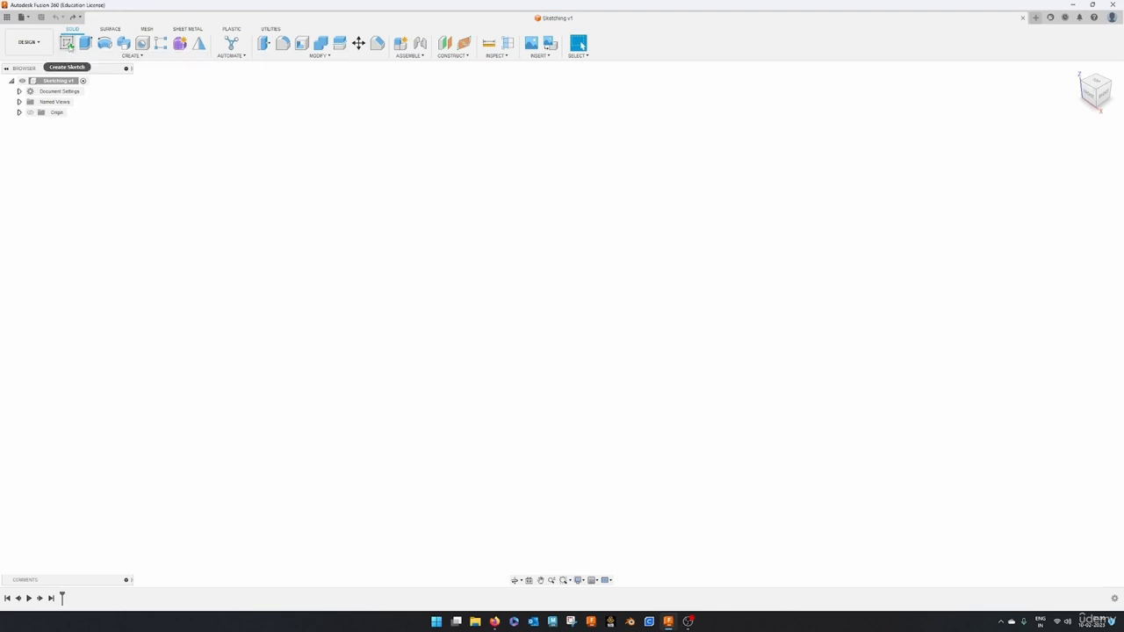
# - In Fusion 360, start a new sketch on the horizontal XY plane and show the available sketch creation tools
pyautogui.click(70, 46)
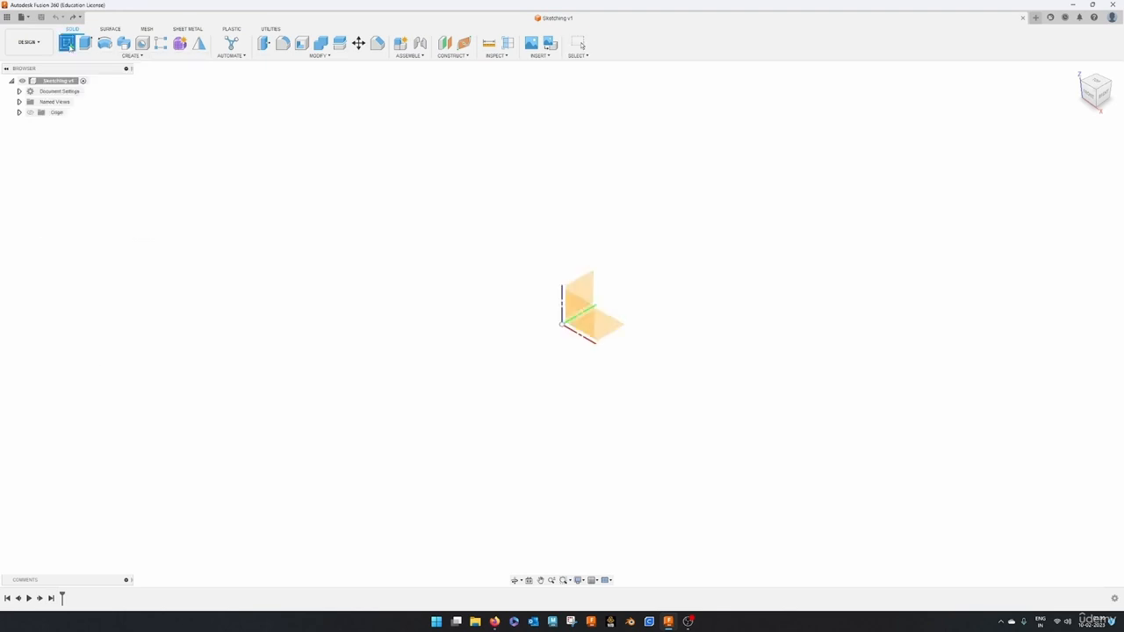
pyautogui.click(608, 332)
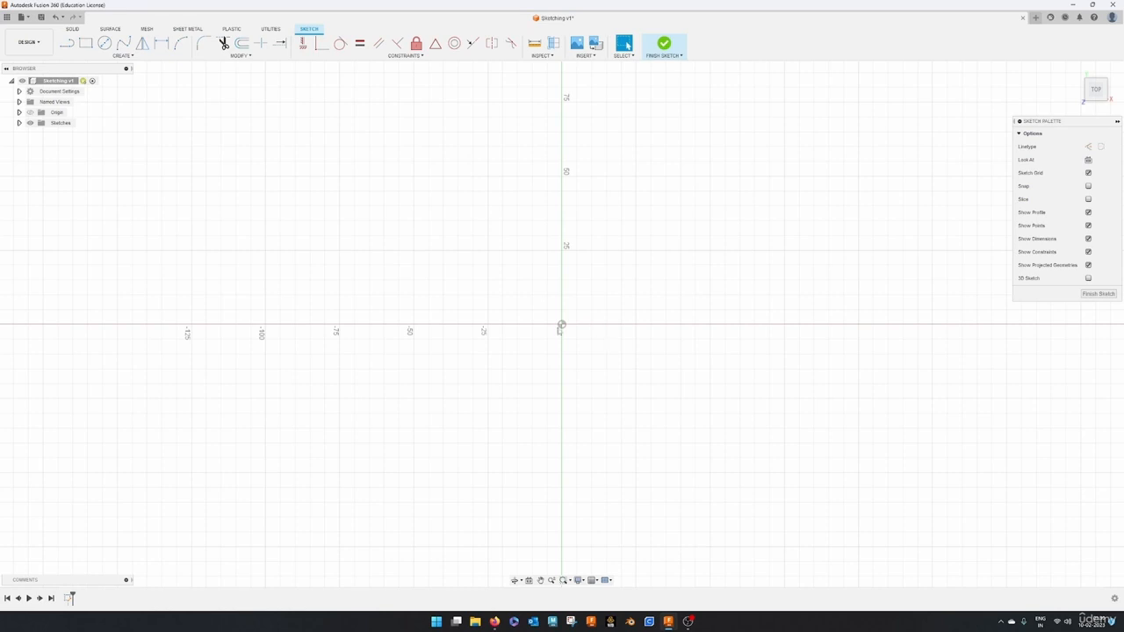
pyautogui.click(138, 58)
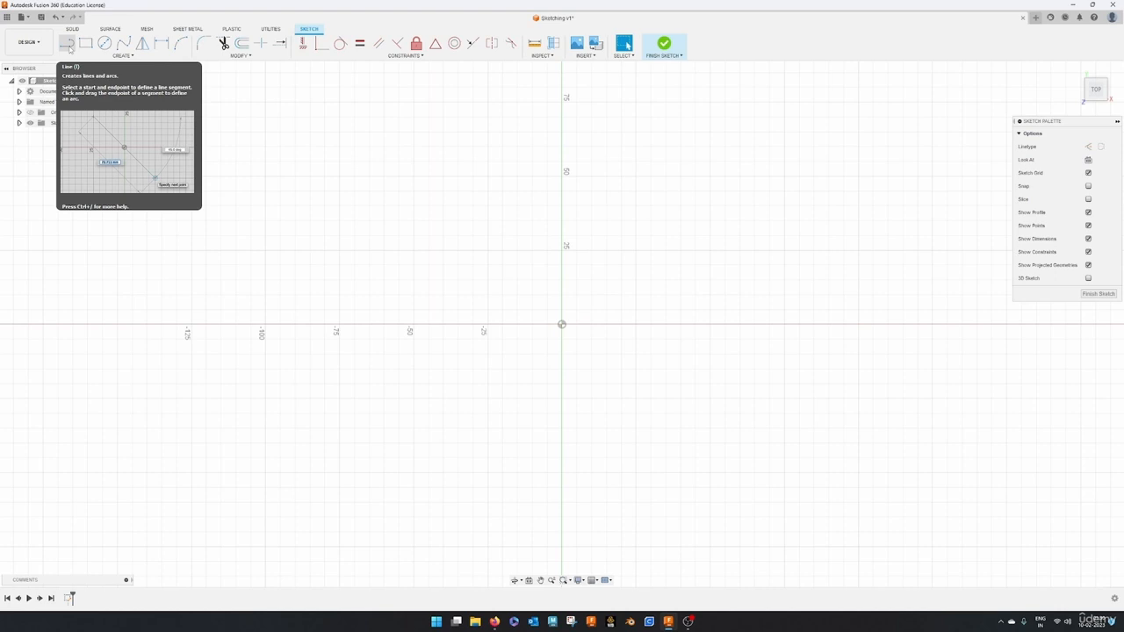
# - Draw a 100 mm line from the origin, sloping down to the right at 45 degrees to the horizontal axis
pyautogui.click(68, 44)
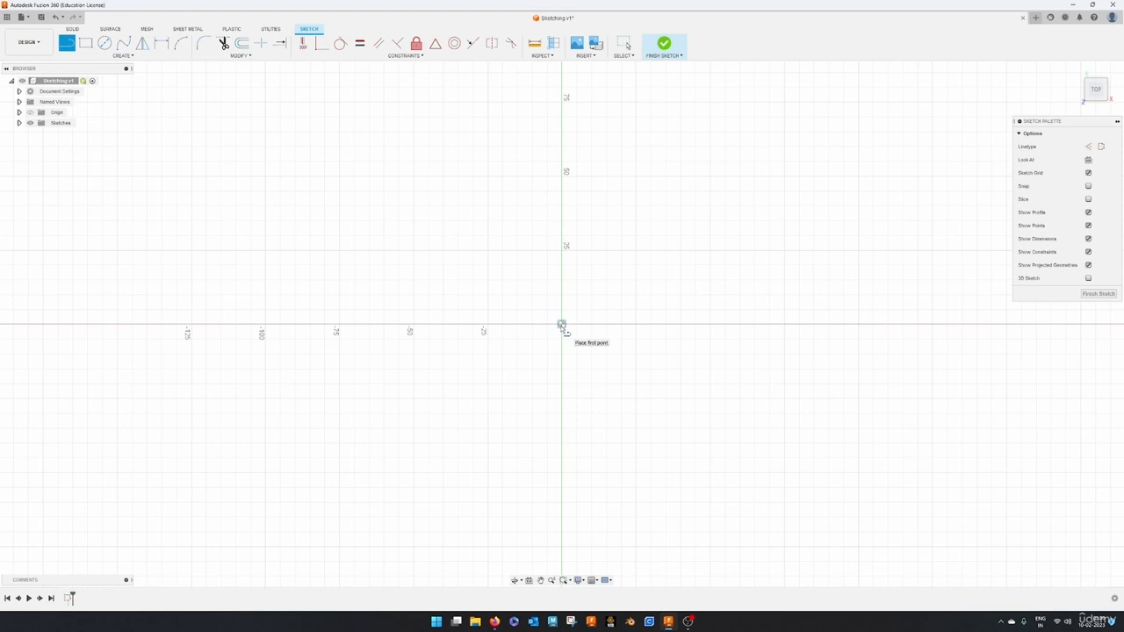
pyautogui.click(562, 325)
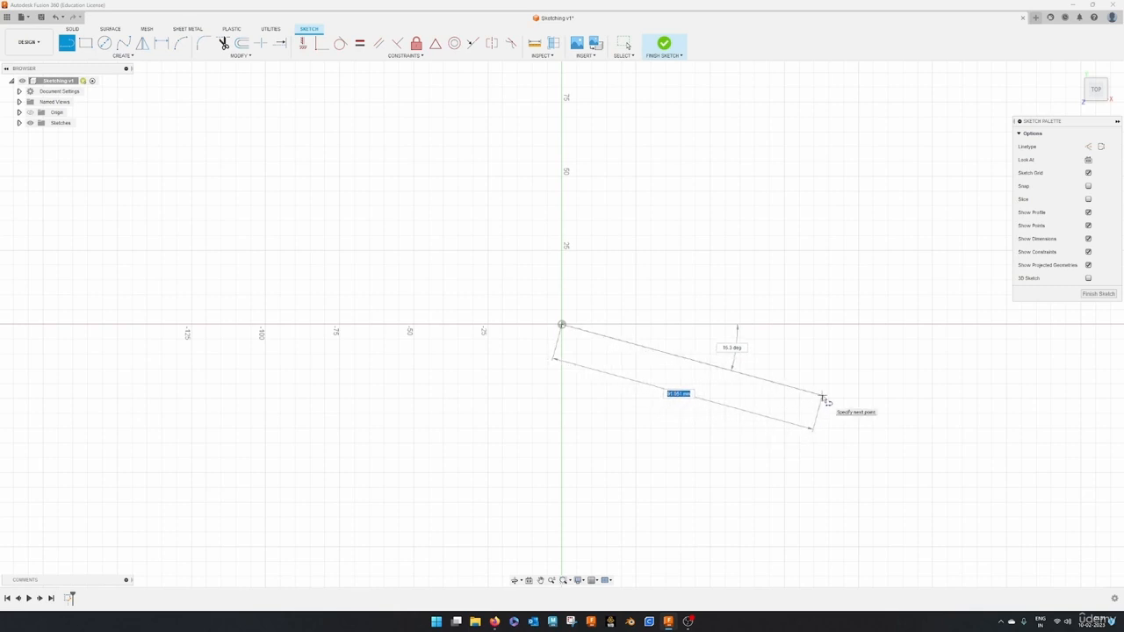
pyautogui.write('100')
pyautogui.press('Tab')
pyautogui.press('Tab')
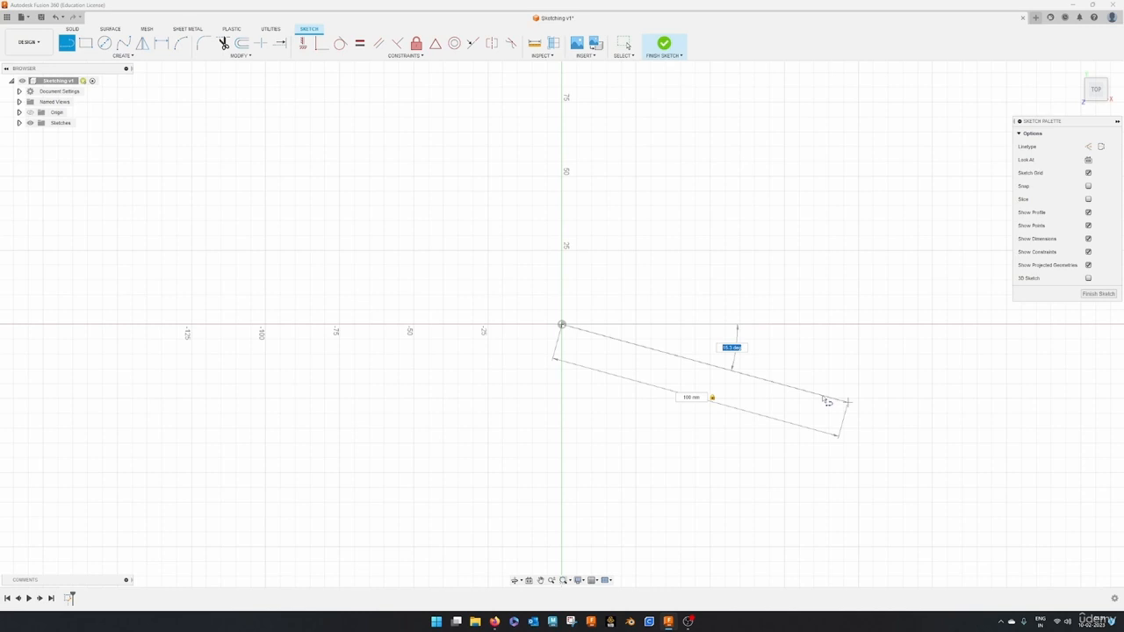
pyautogui.write('45')
pyautogui.press('Tab')
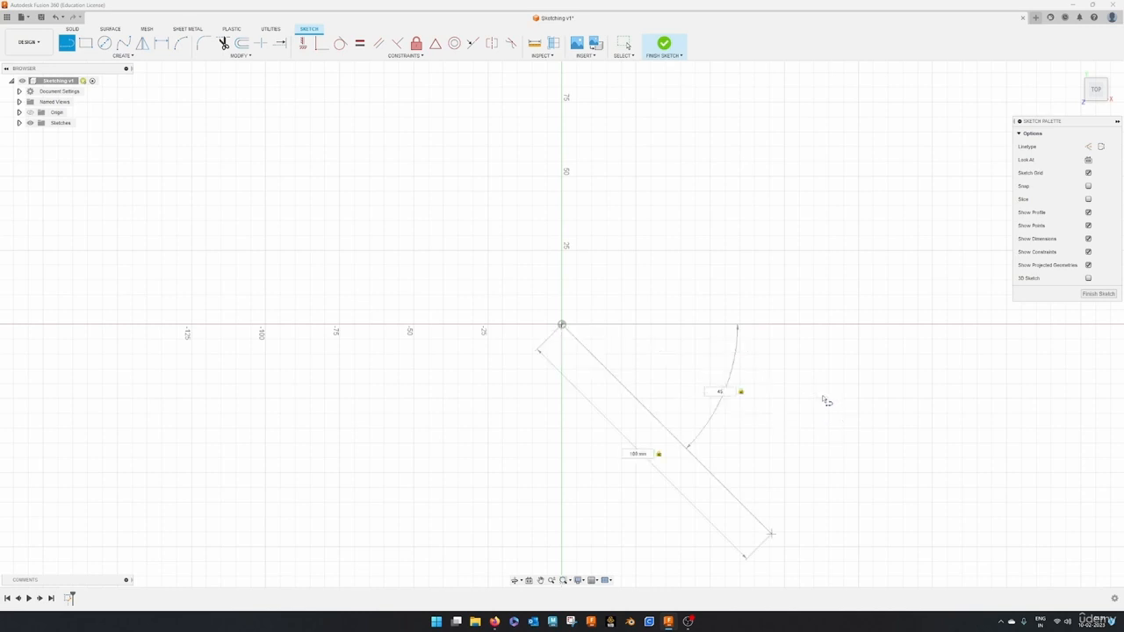
pyautogui.press('Return')
pyautogui.press('Escape')
pyautogui.moveTo(823, 400); pyautogui.dragTo(793, 314, button='middle')
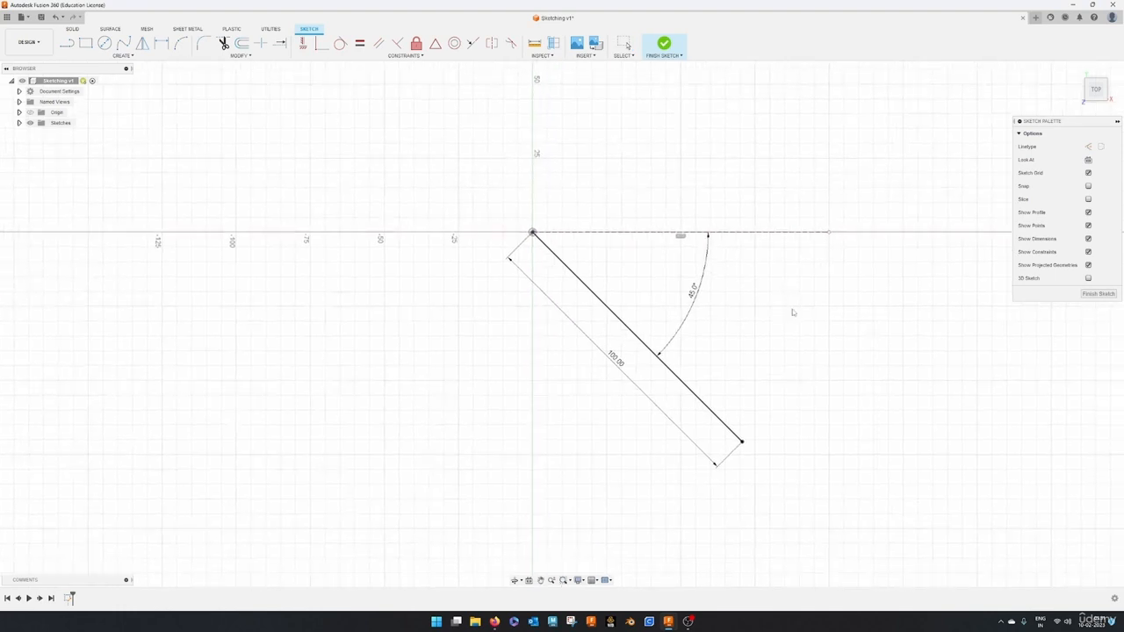
pyautogui.moveTo(735, 359); pyautogui.dragTo(778, 415, button='middle')
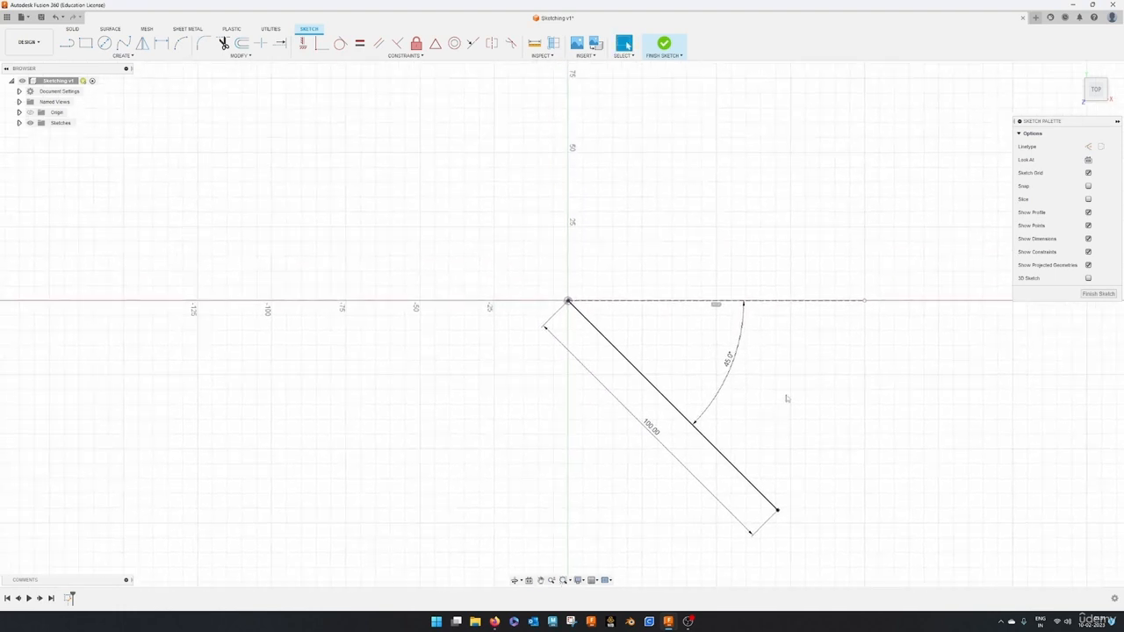
# - Draw a second line freehand from the origin, sloping up to the right, without entering a length or angle
pyautogui.press('l')
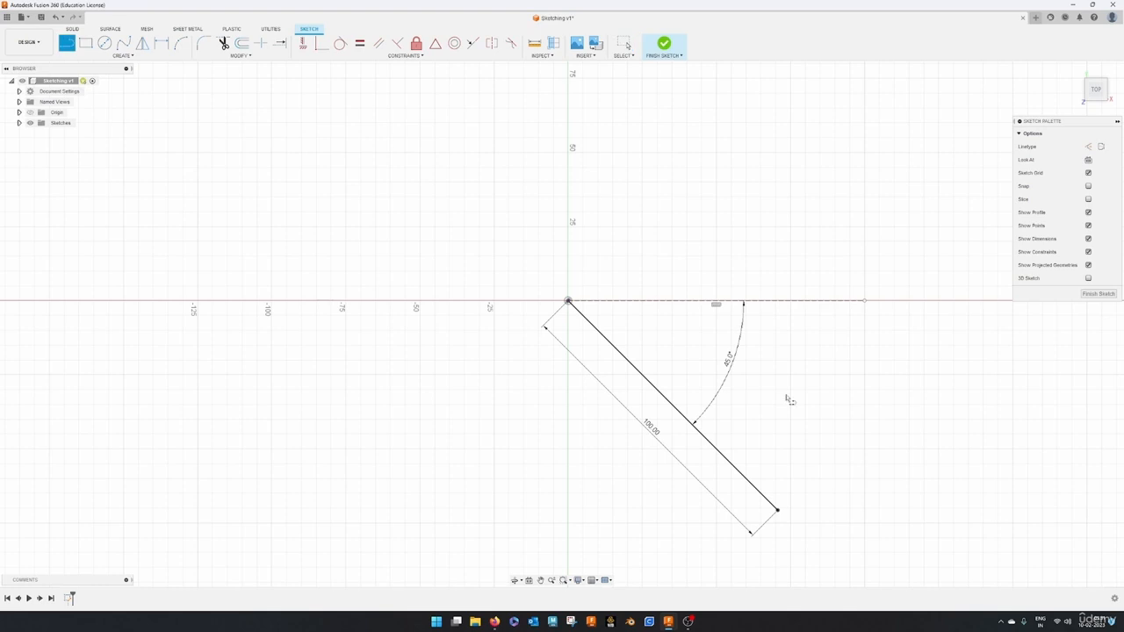
pyautogui.click(569, 302)
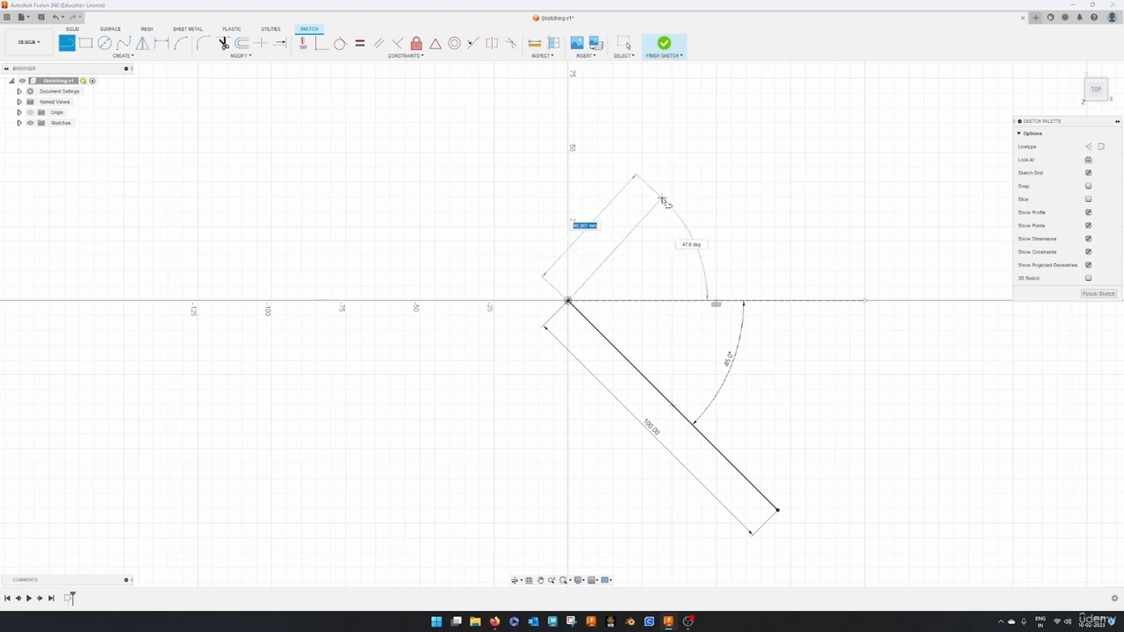
pyautogui.click(809, 135)
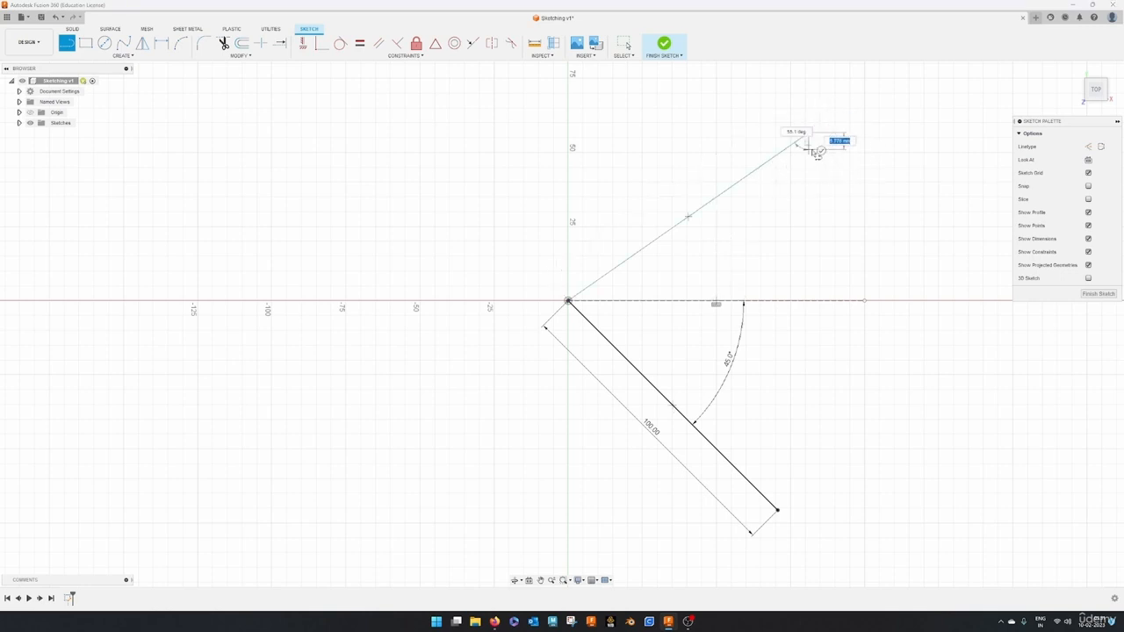
pyautogui.press('Escape')
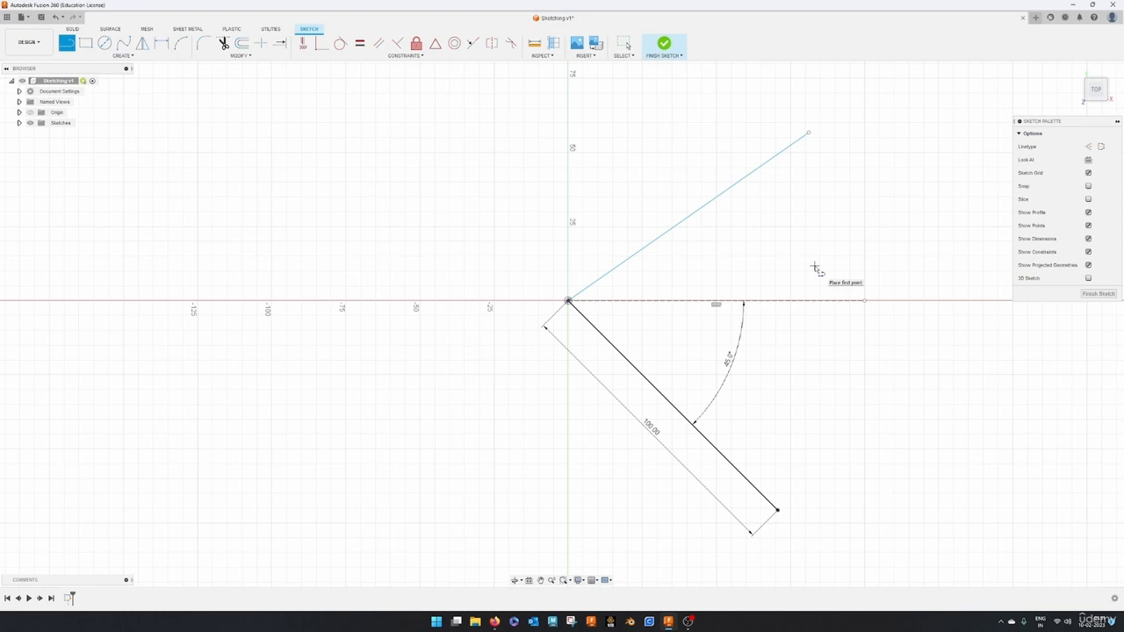
pyautogui.press('Escape')
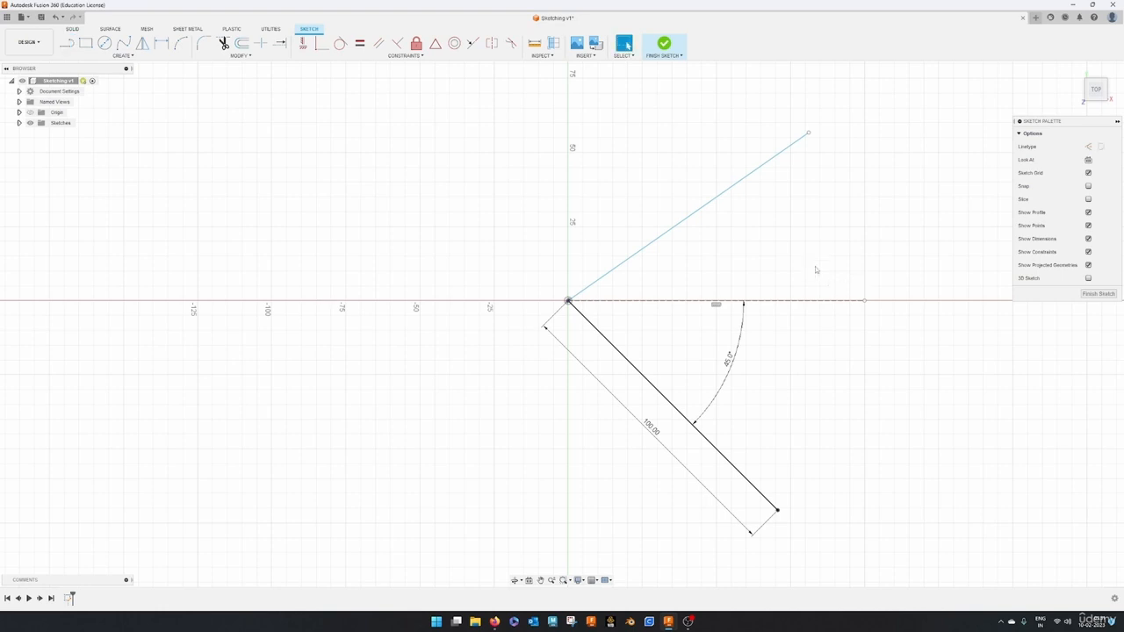
pyautogui.click(779, 514)
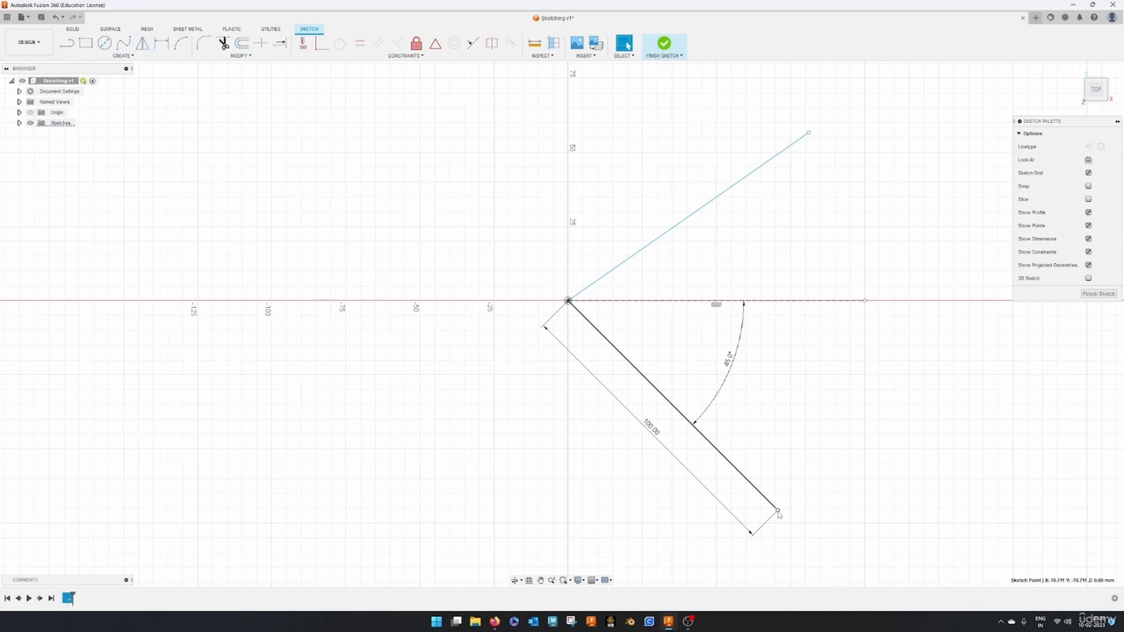
pyautogui.press('m')
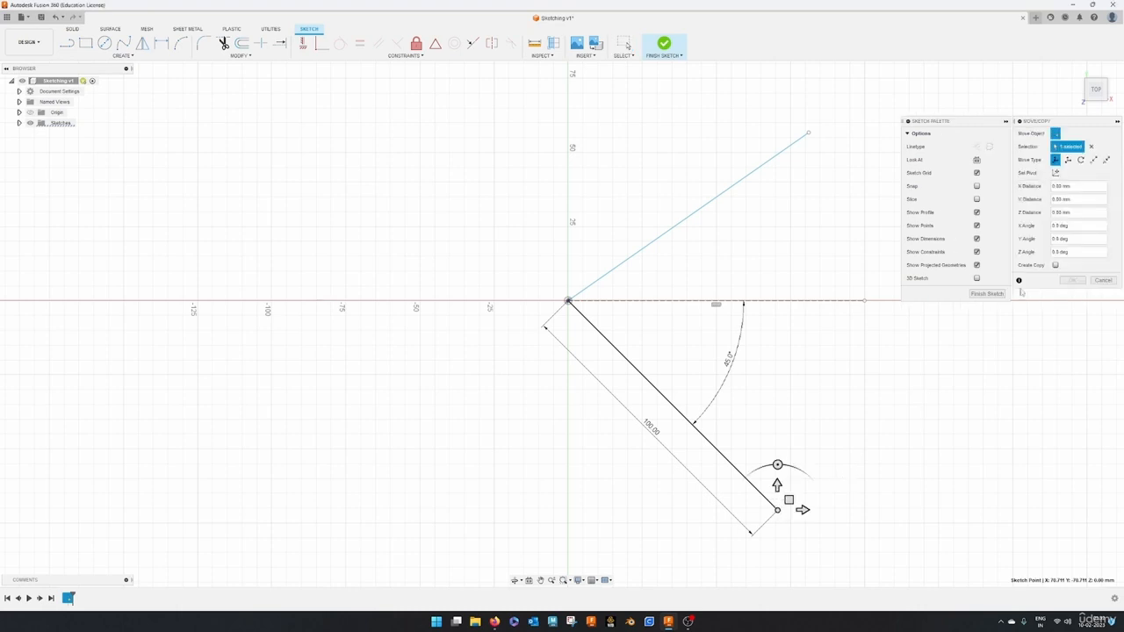
pyautogui.press('Escape')
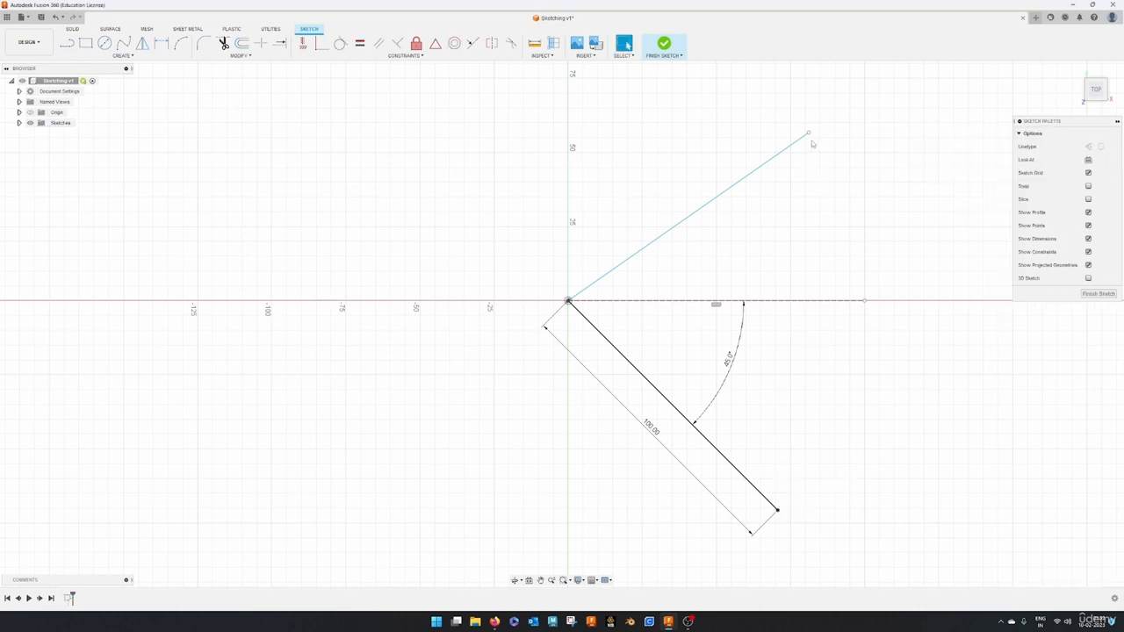
# - Move the free endpoint of the undimensioned upper line down and inward so the line is about 90 mm long
pyautogui.moveTo(809, 134); pyautogui.dragTo(795, 164)
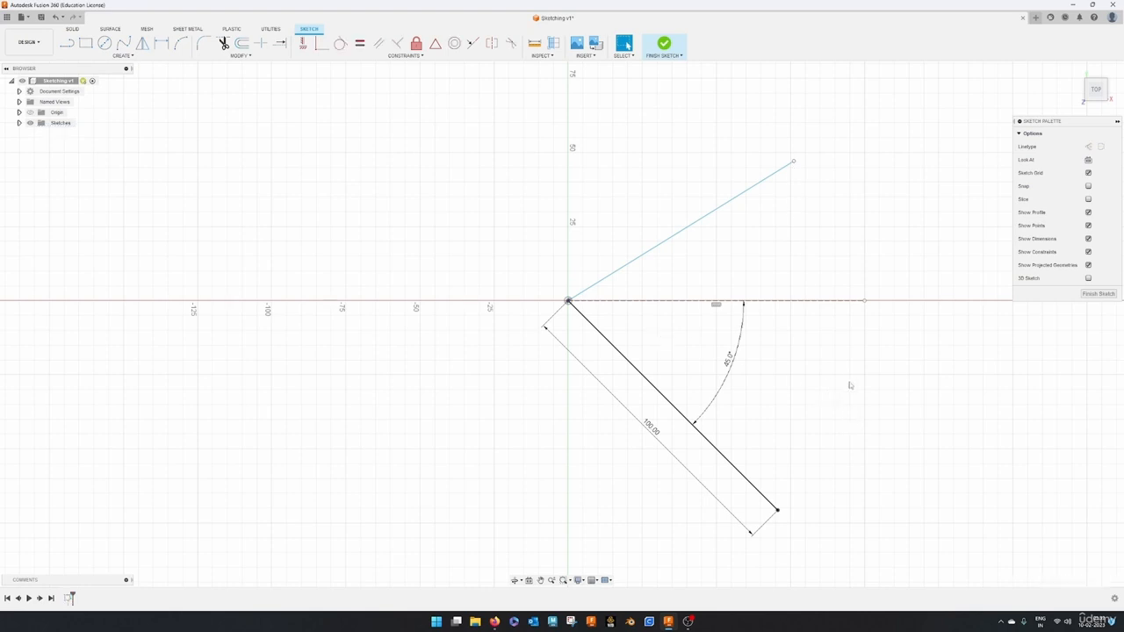
pyautogui.click(682, 230)
pyautogui.click(799, 247)
# - Add a sketch dimension to the upper line and set its length to 100 mm
pyautogui.click(169, 58)
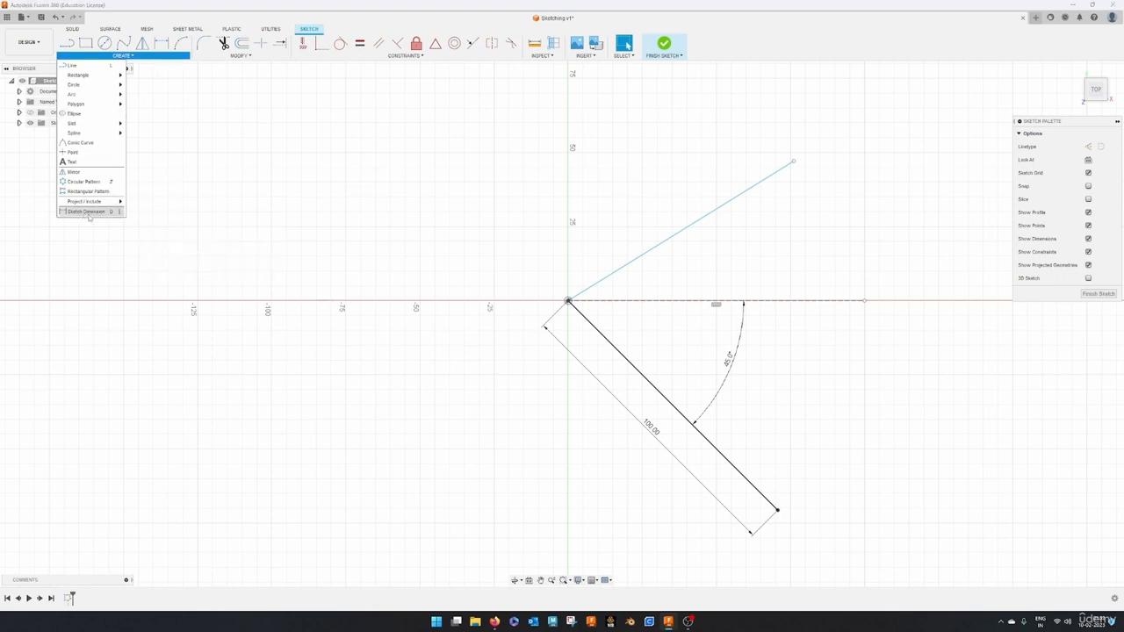
pyautogui.click(86, 212)
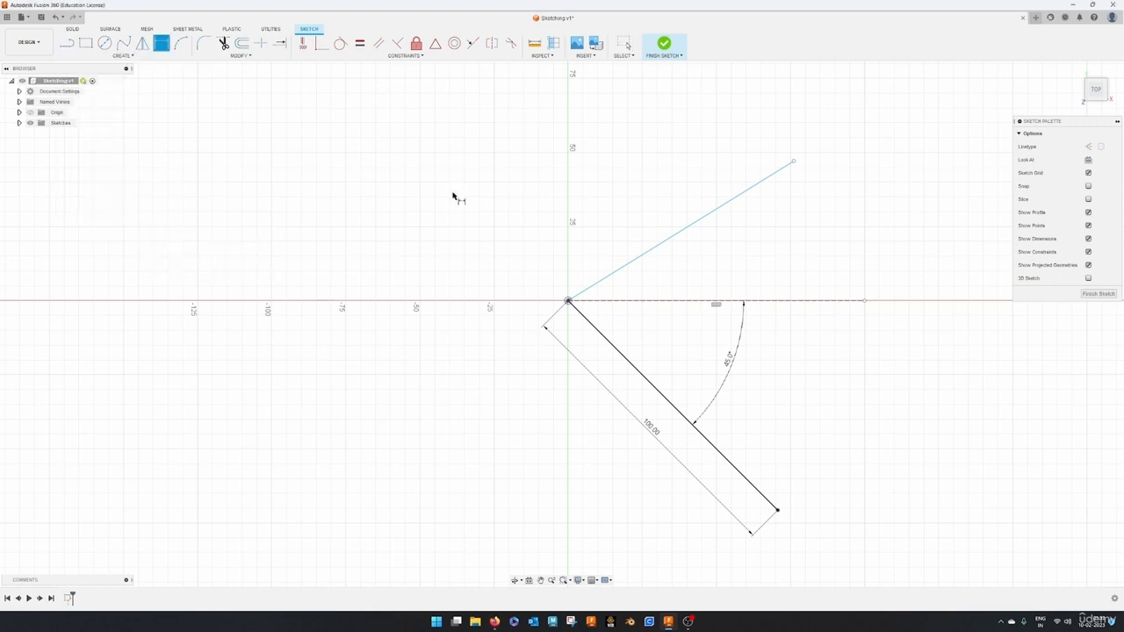
pyautogui.click(652, 255)
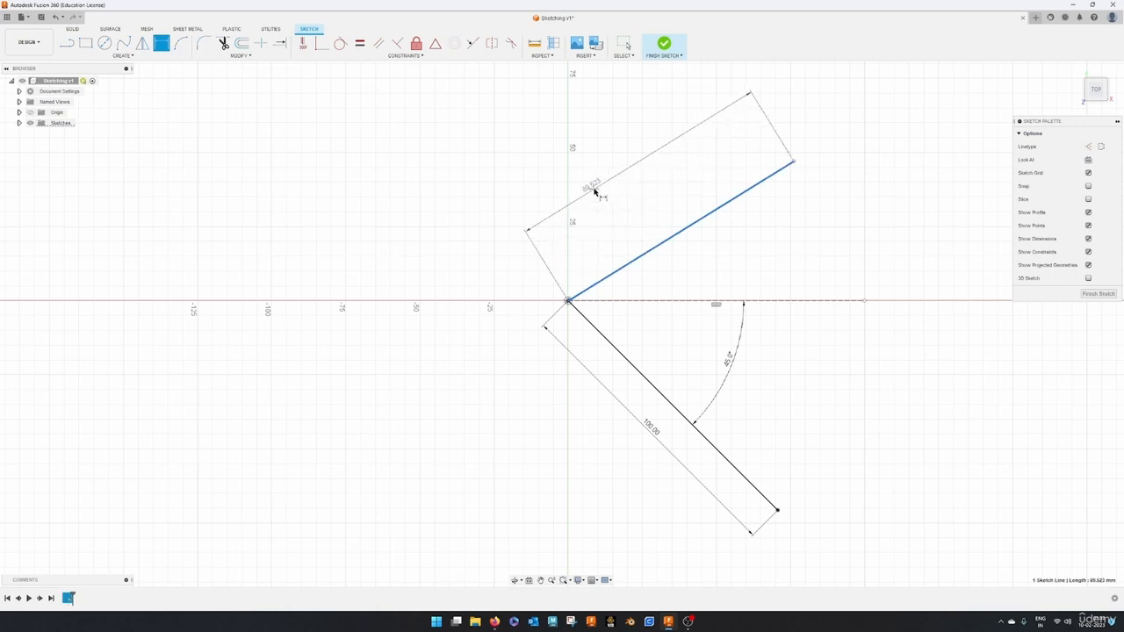
pyautogui.click(593, 190)
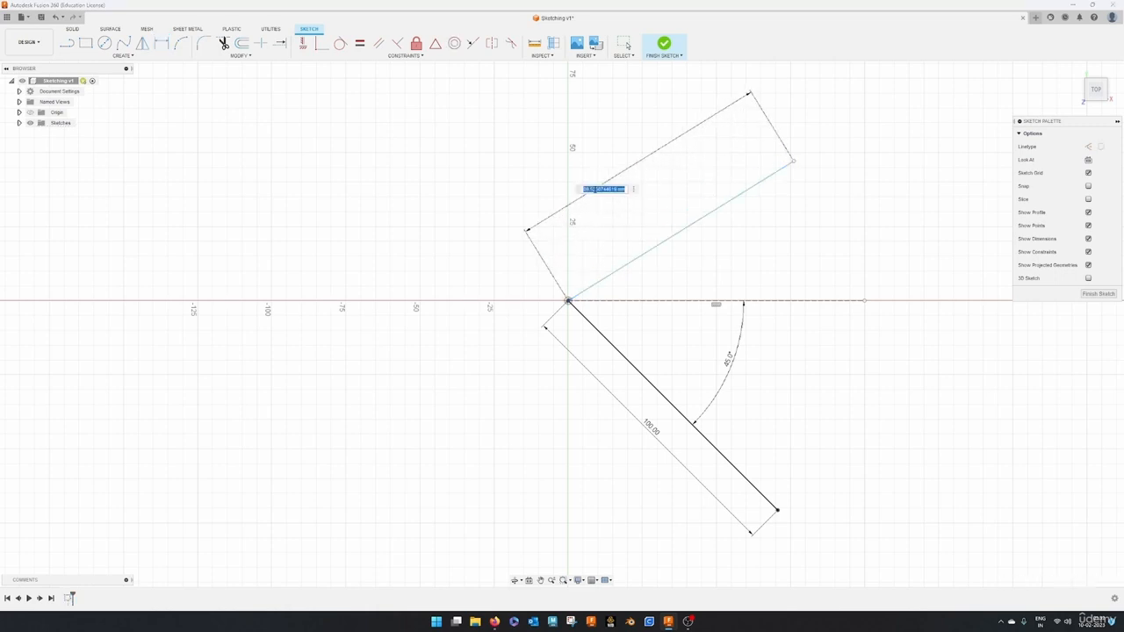
pyautogui.write('100')
pyautogui.press('Return')
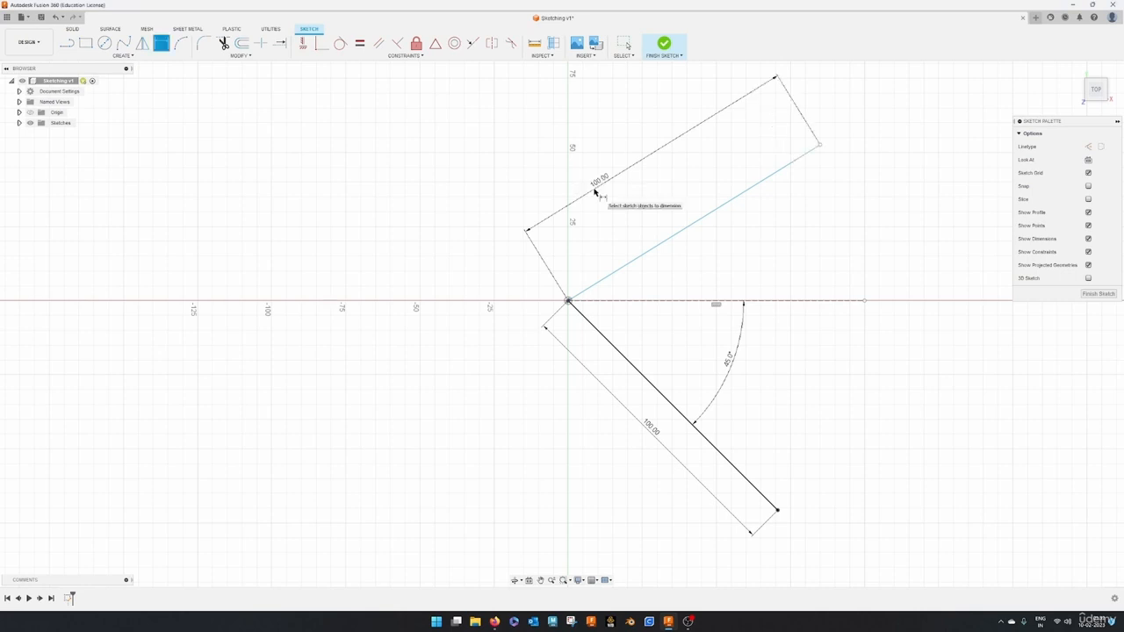
pyautogui.press('Escape')
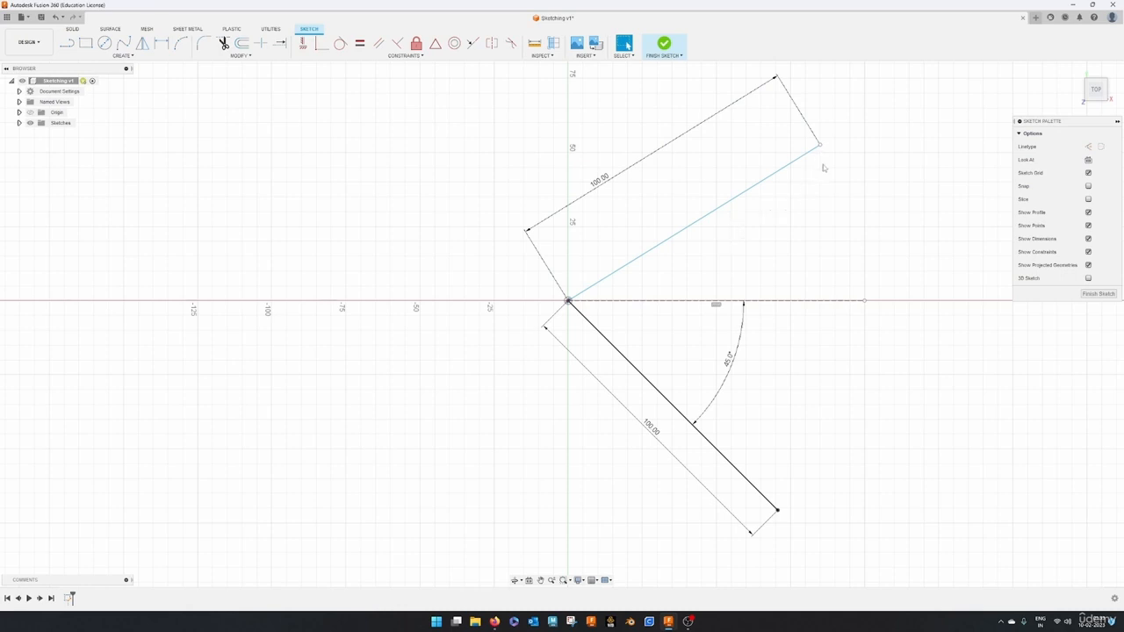
# - Try to swing the upper line about the origin by moving its free endpoint, and clear the selection
pyautogui.moveTo(820, 146); pyautogui.dragTo(838, 180)
pyautogui.moveTo(668, 263); pyautogui.dragTo(806, 156)
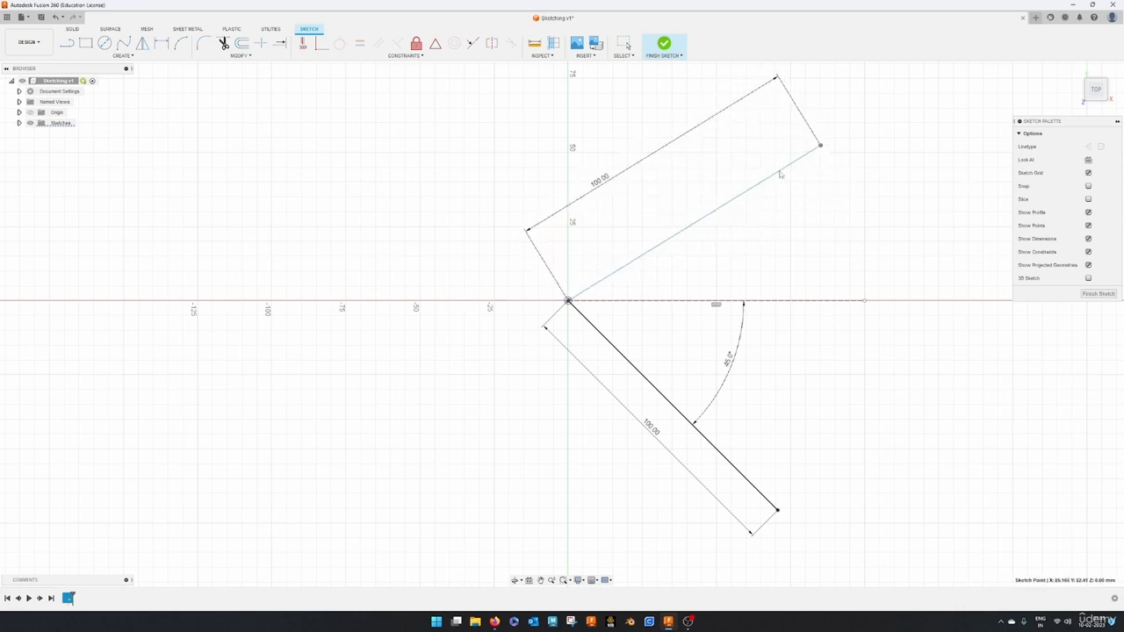
pyautogui.click(885, 222)
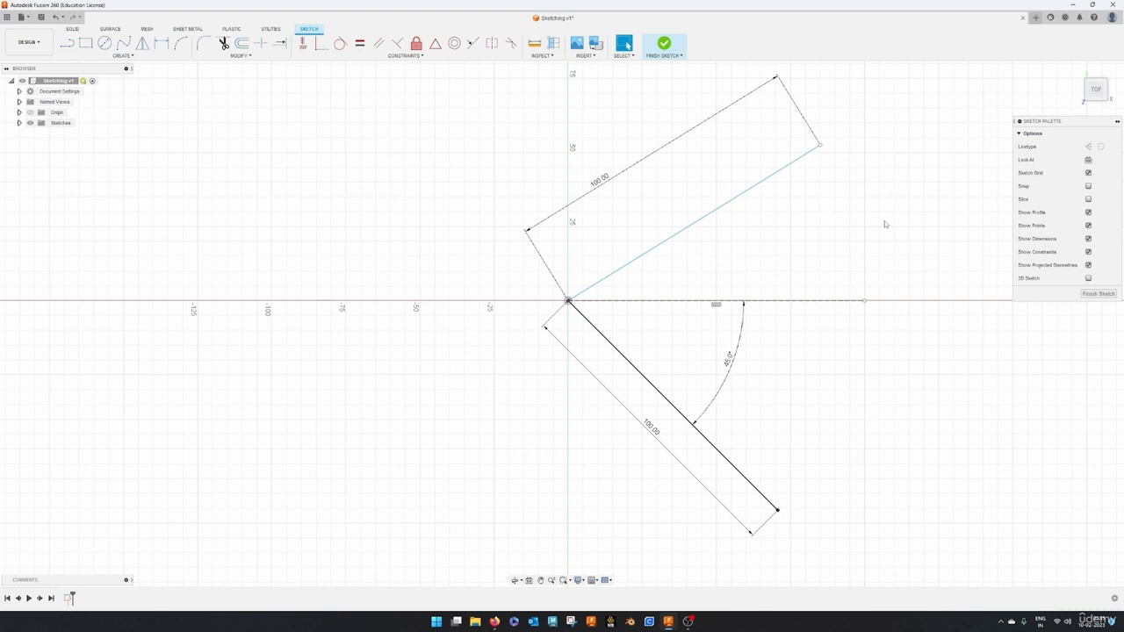
# - Add an angular dimension between the upper line and the horizontal construction line and set it to 45°
pyautogui.press('d')
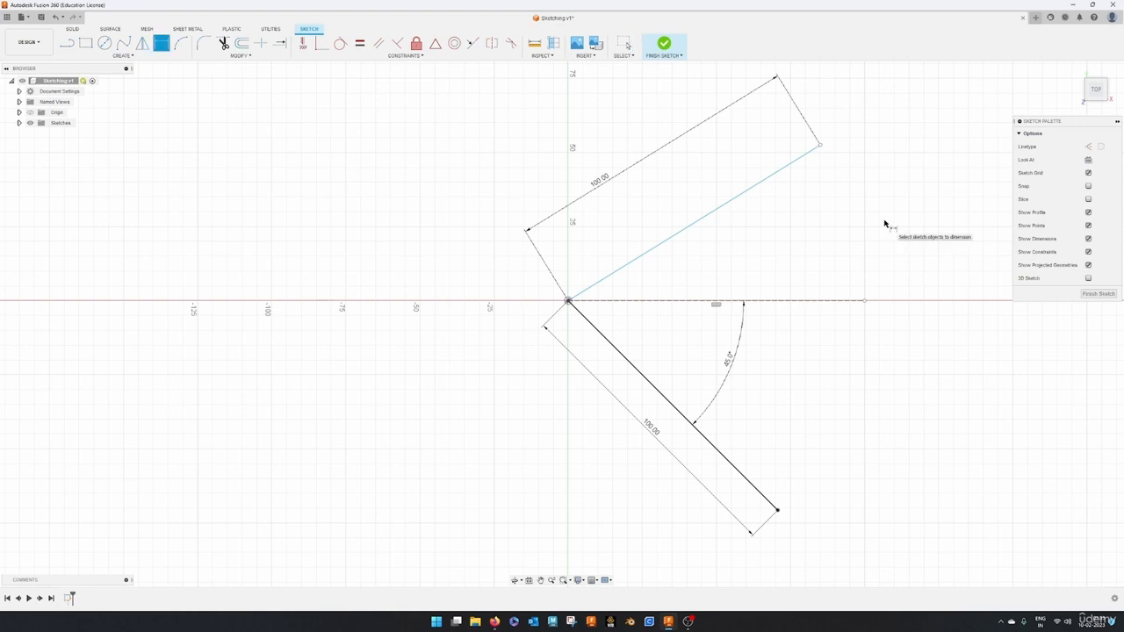
pyautogui.click(647, 256)
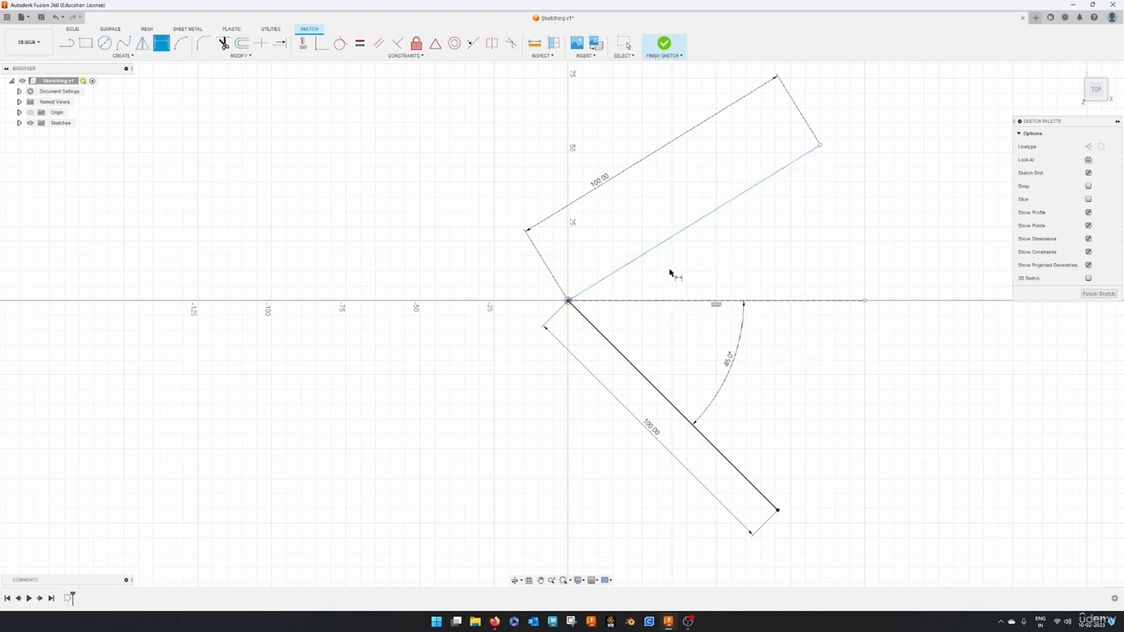
pyautogui.click(679, 239)
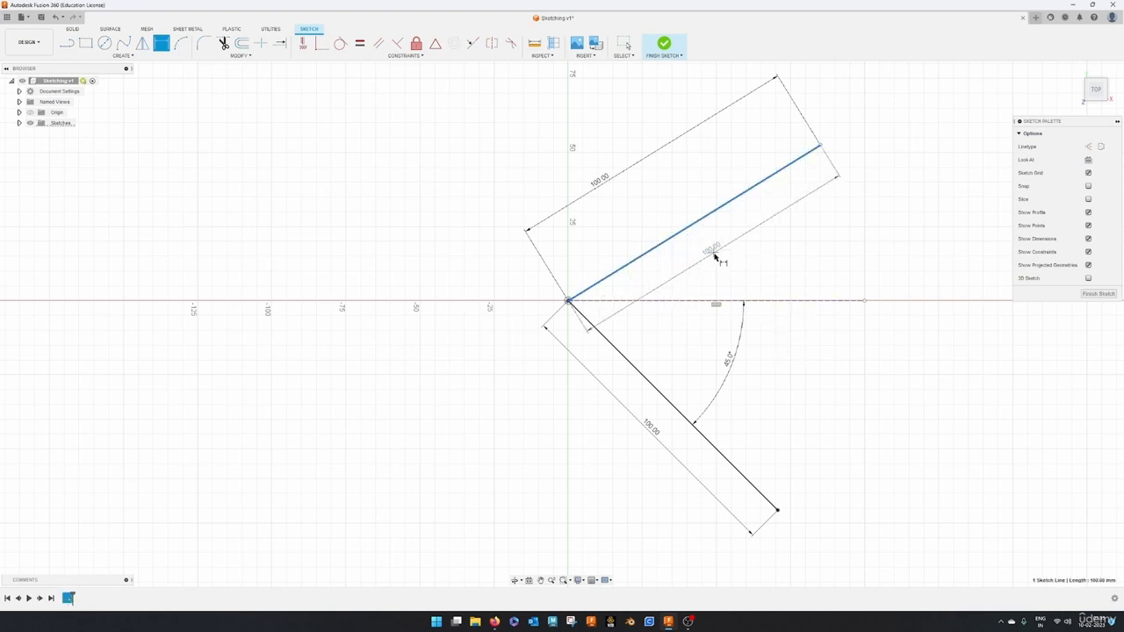
pyautogui.click(698, 301)
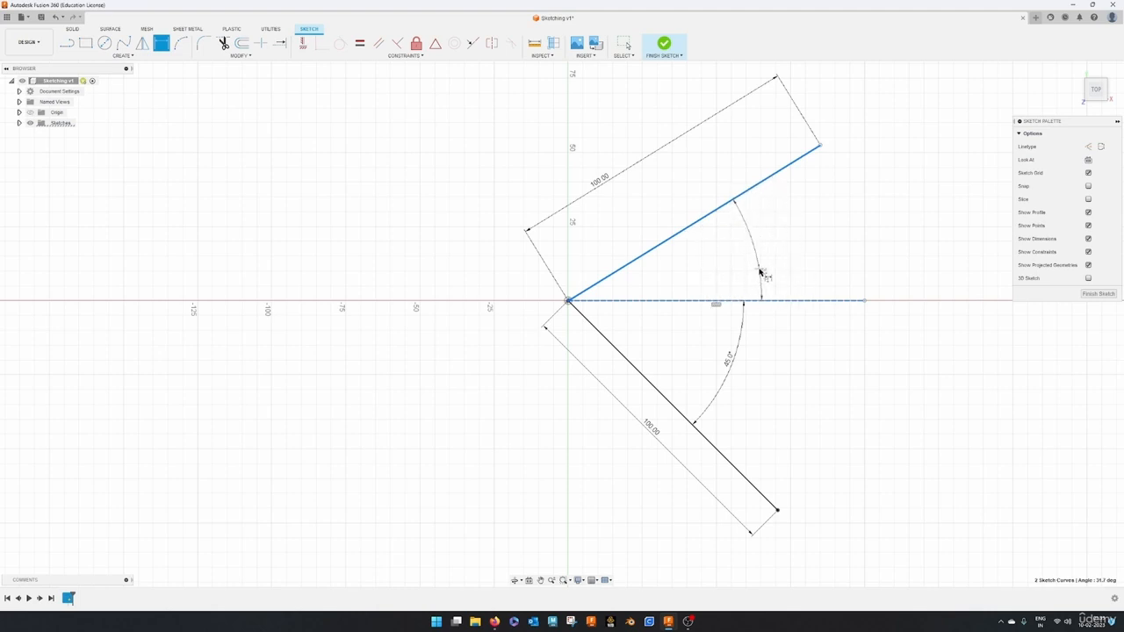
pyautogui.click(761, 273)
pyautogui.write('45')
pyautogui.press('Return')
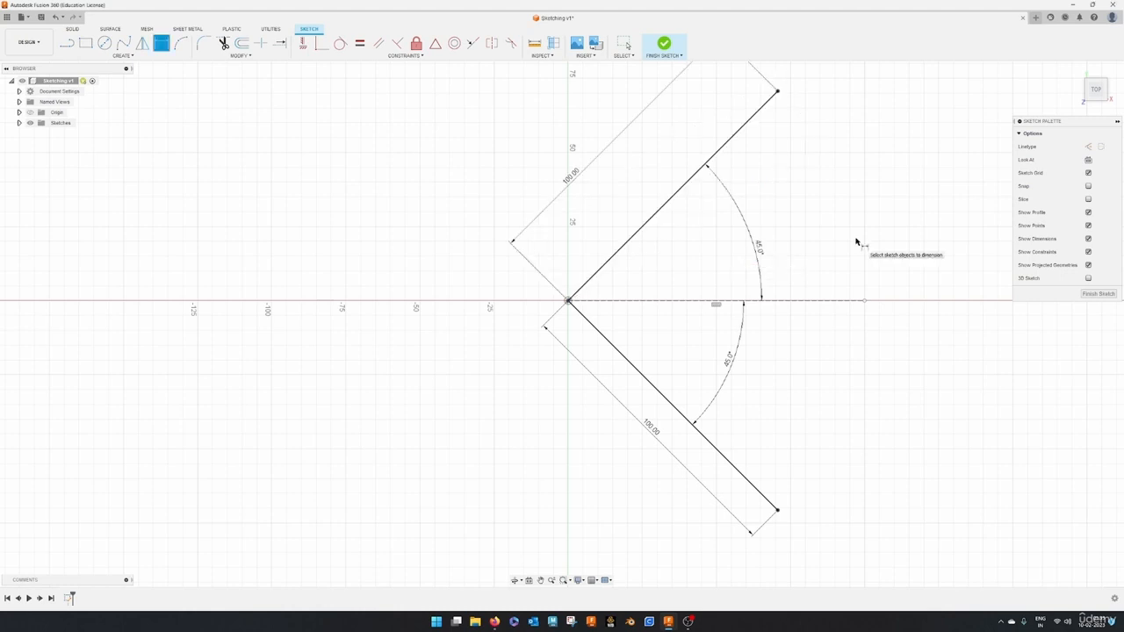
pyautogui.press('Escape')
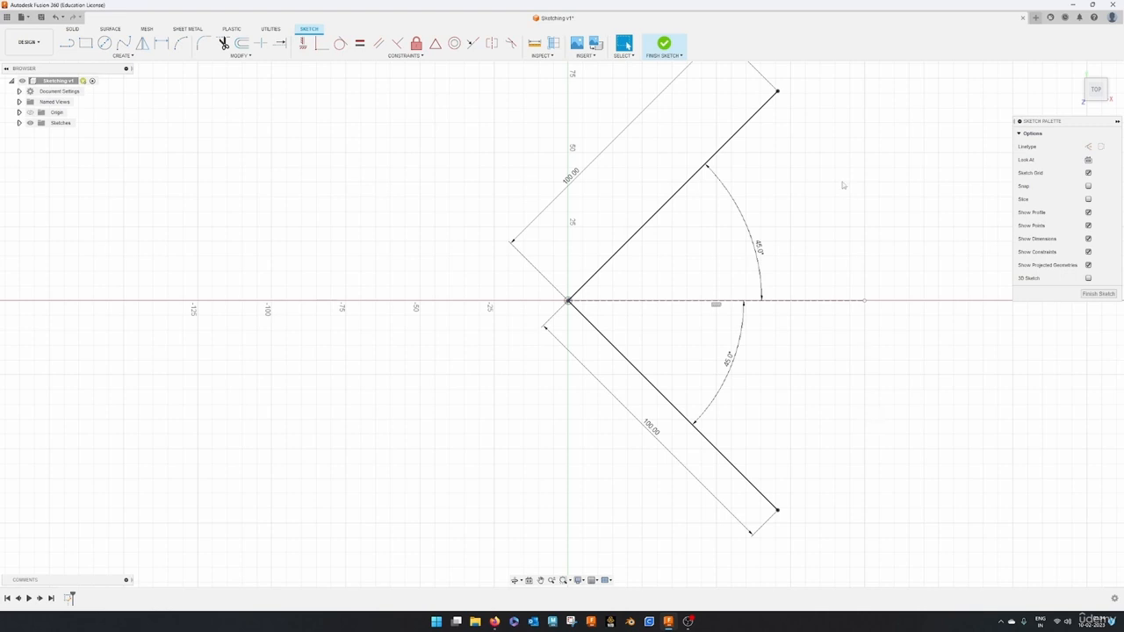
# - Close the triangle with a line joining the free endpoints of the two 100 mm lines, and finish the sketch
pyautogui.press('l')
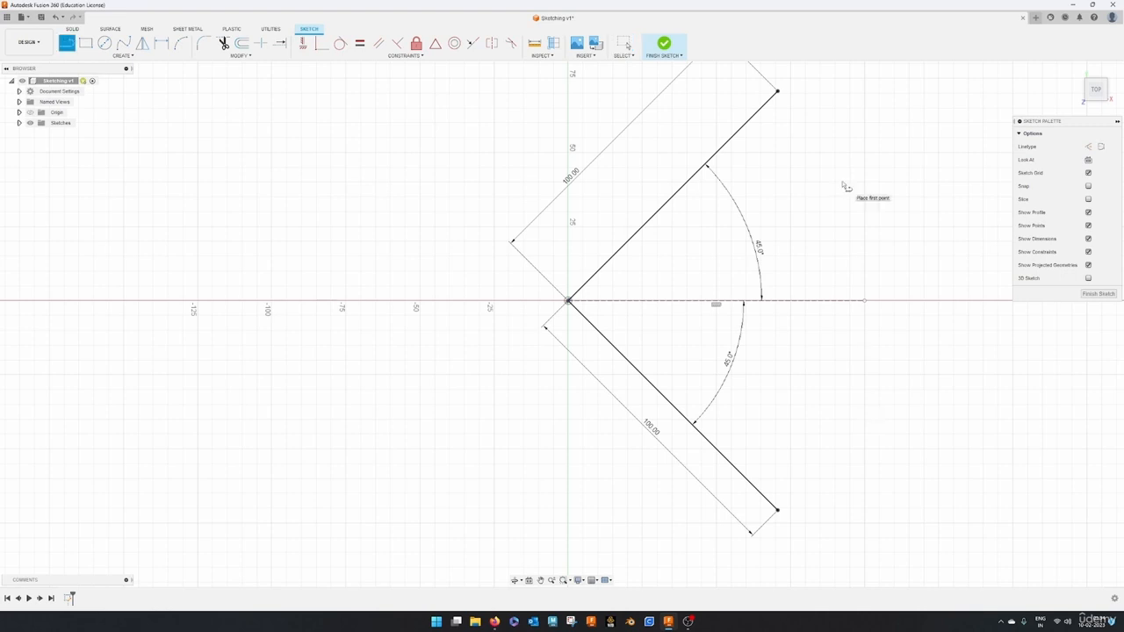
pyautogui.click(778, 91)
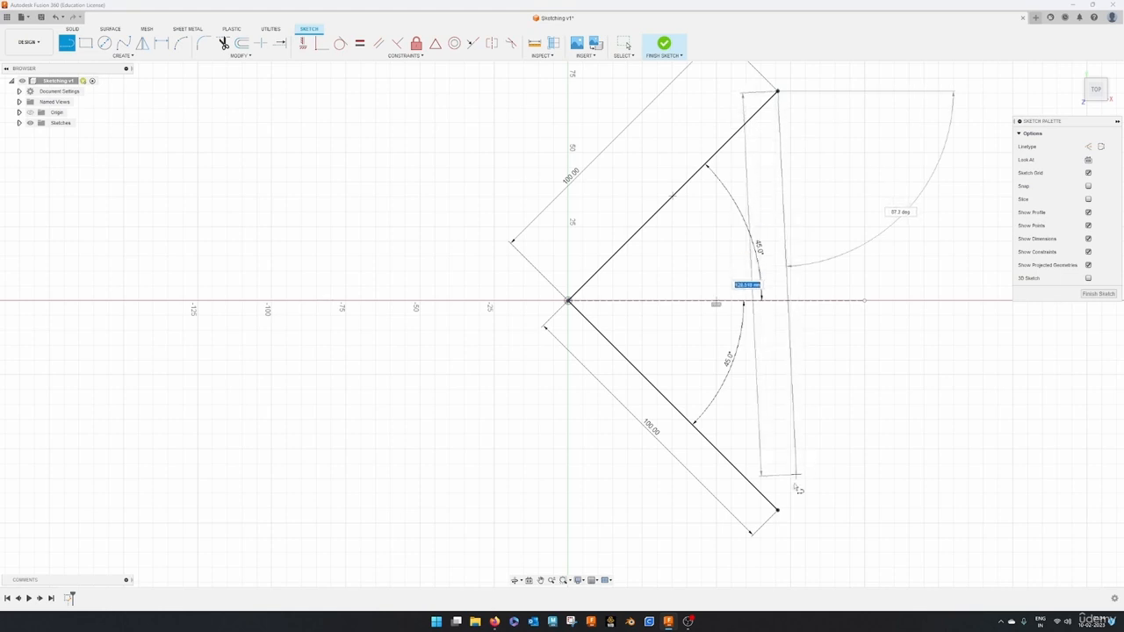
pyautogui.click(777, 510)
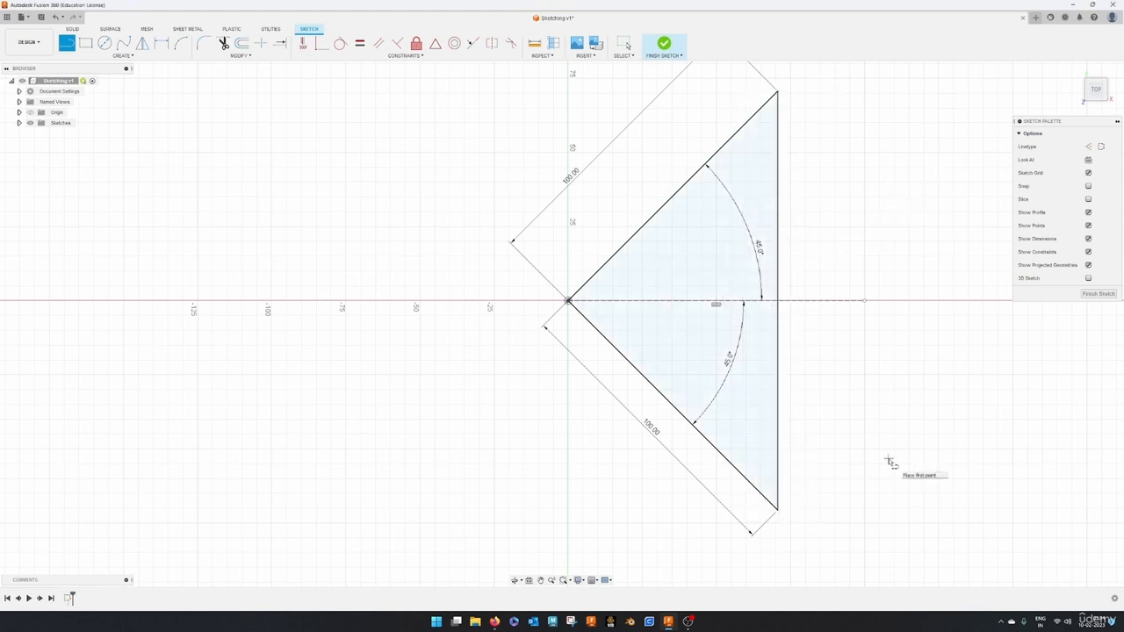
pyautogui.press('Escape')
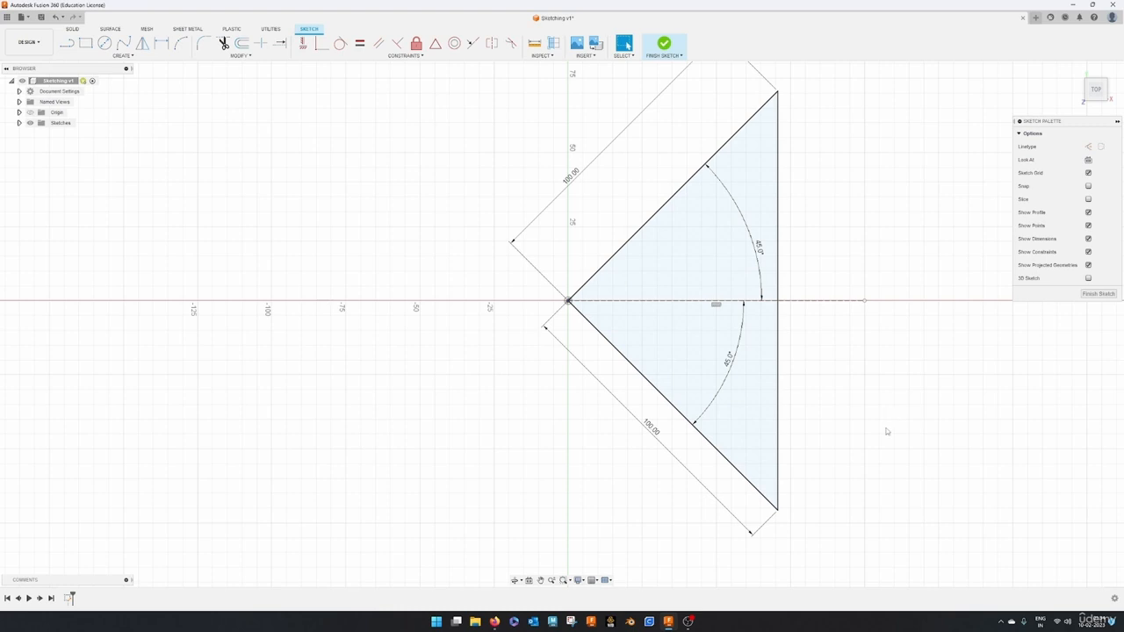
pyautogui.click(664, 43)
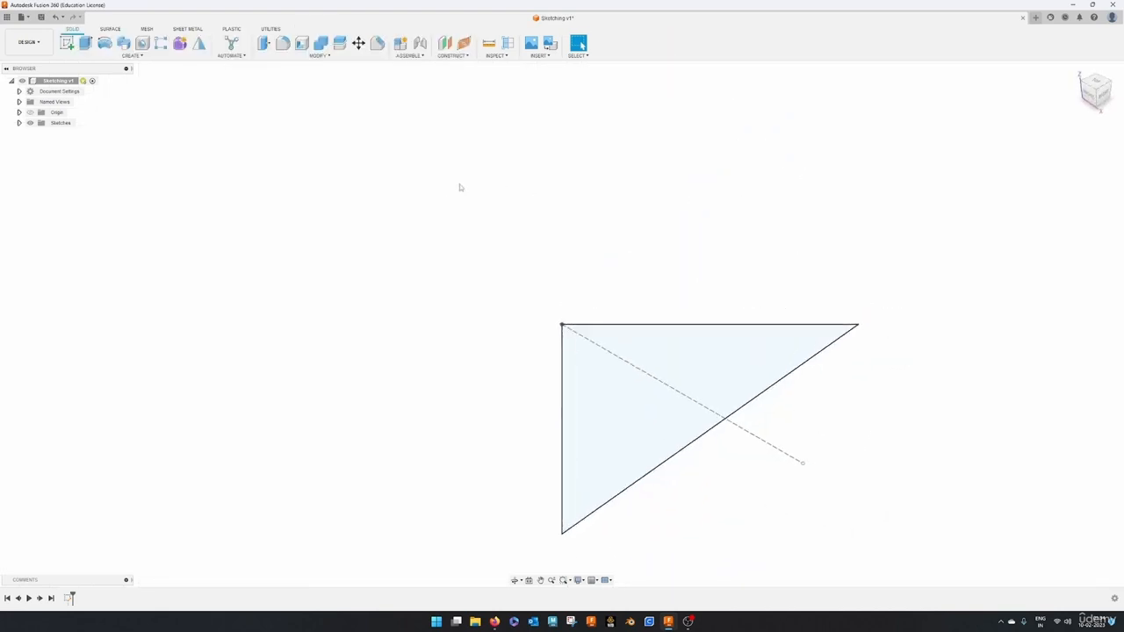
# - Extrude the triangular profile upward by 100 mm as a new body
pyautogui.click(85, 49)
pyautogui.click(695, 372)
pyautogui.click(680, 357)
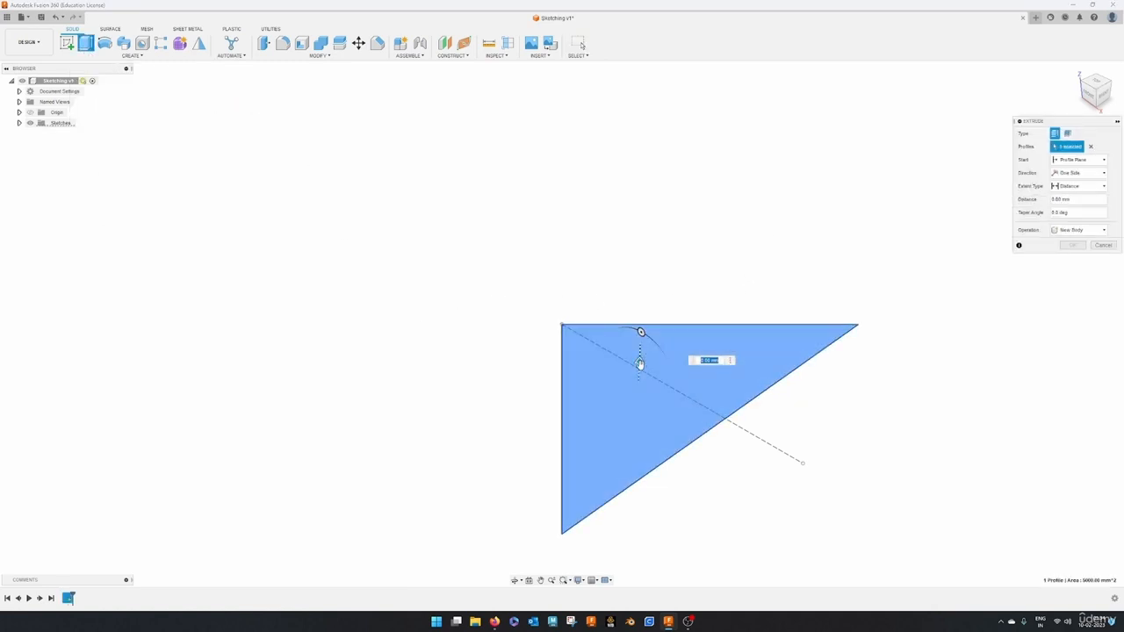
pyautogui.moveTo(639, 365); pyautogui.dragTo(648, 239)
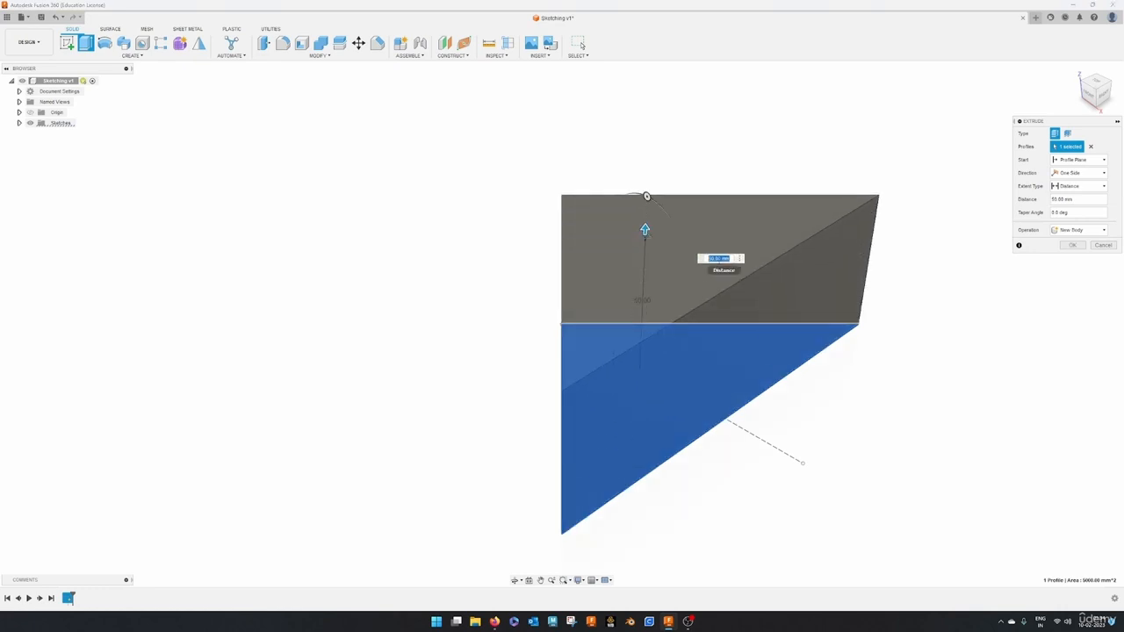
pyautogui.click(713, 260)
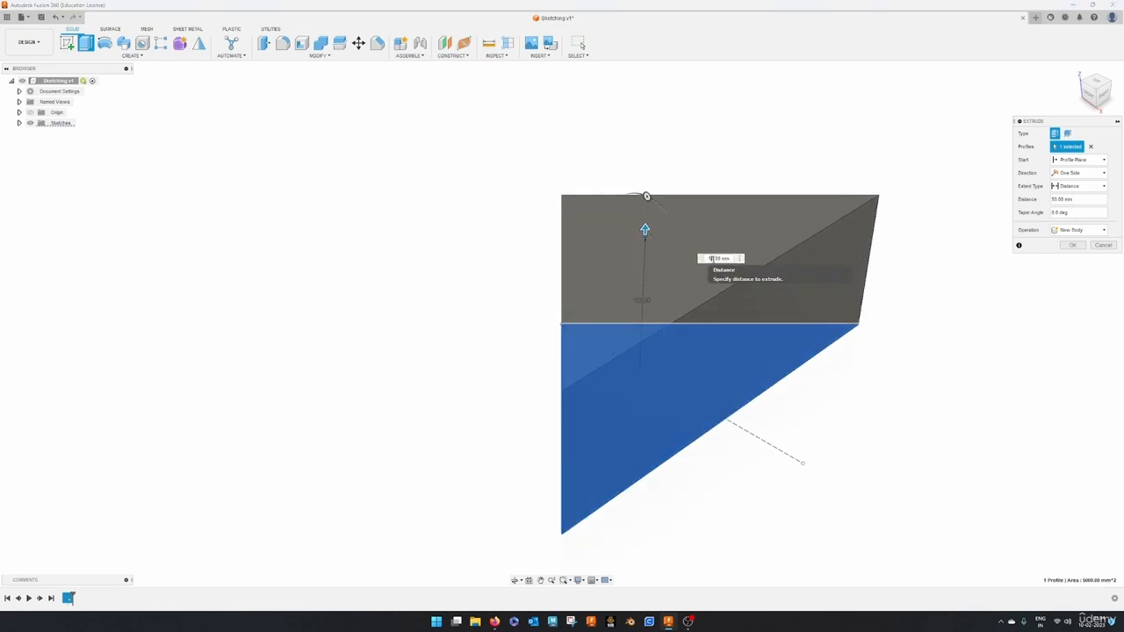
pyautogui.moveTo(1057, 200); pyautogui.dragTo(1052, 201)
pyautogui.write('10')
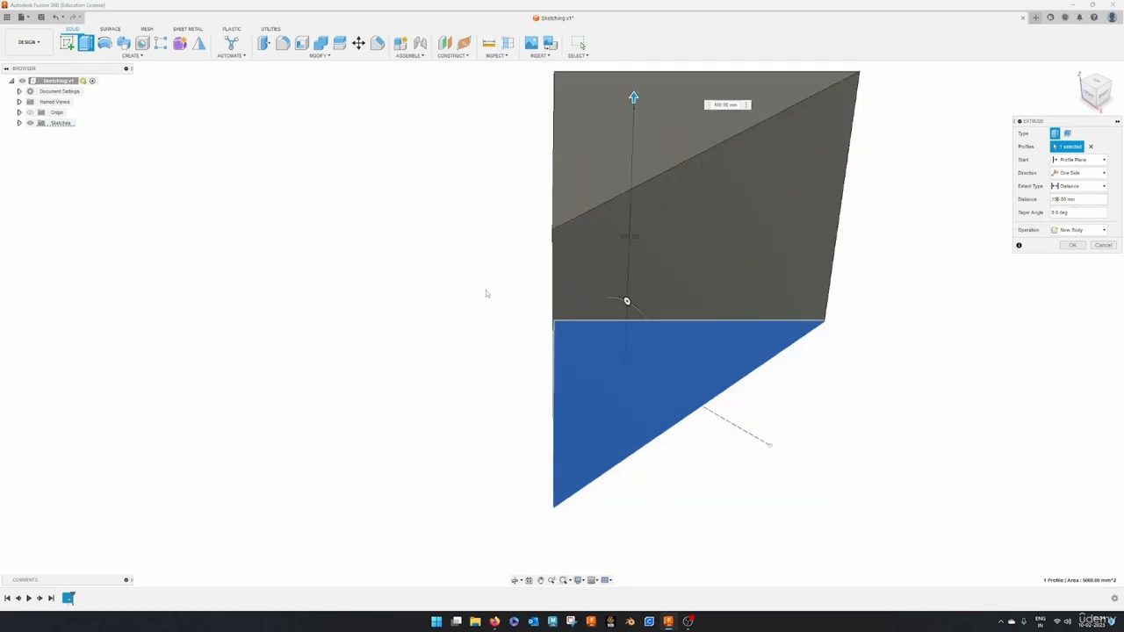
pyautogui.scroll(-3, 486, 293)
pyautogui.press('Return')
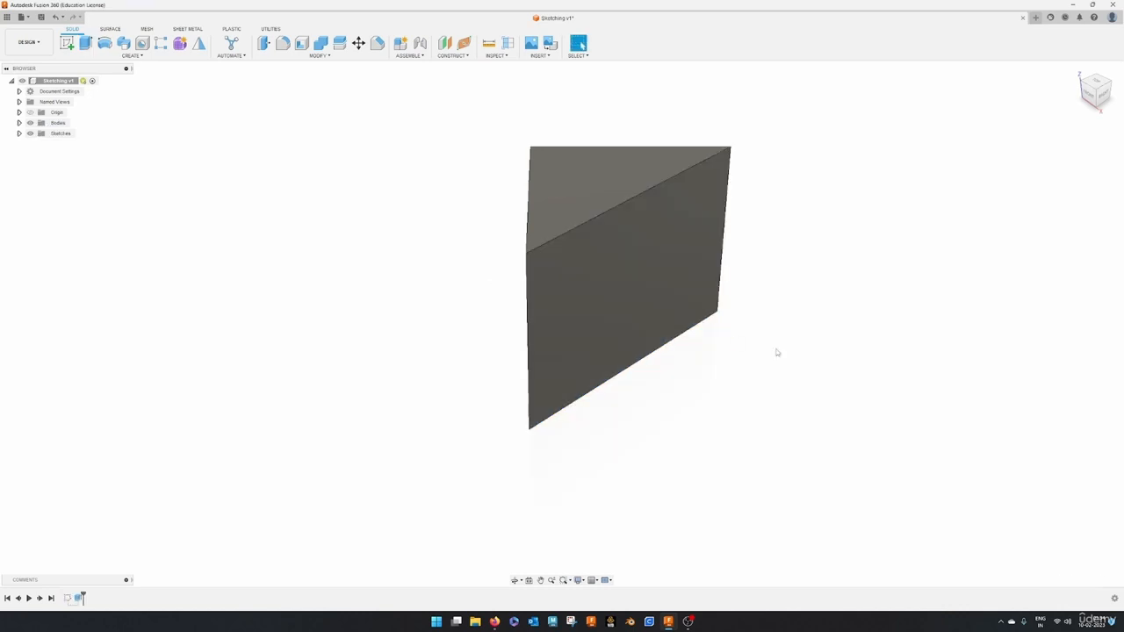
# - Hide the extruded triangular body
pyautogui.keyDown('shift'); pyautogui.moveTo(666, 418); pyautogui.dragTo(472, 444, button='middle'); pyautogui.keyUp('shift')
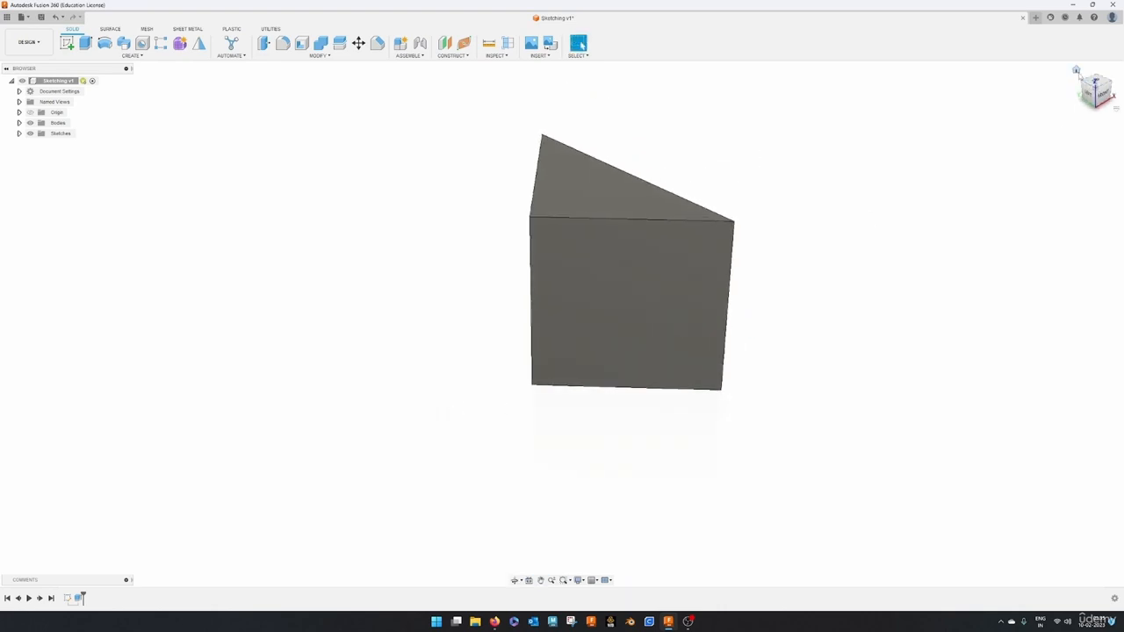
pyautogui.click(1077, 70)
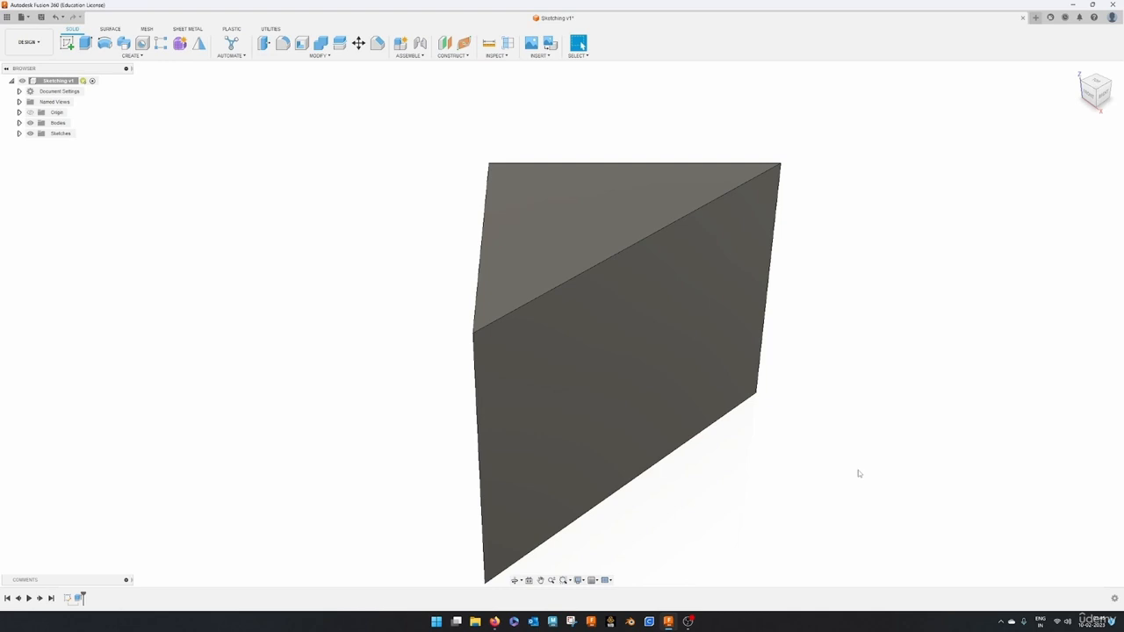
pyautogui.click(19, 123)
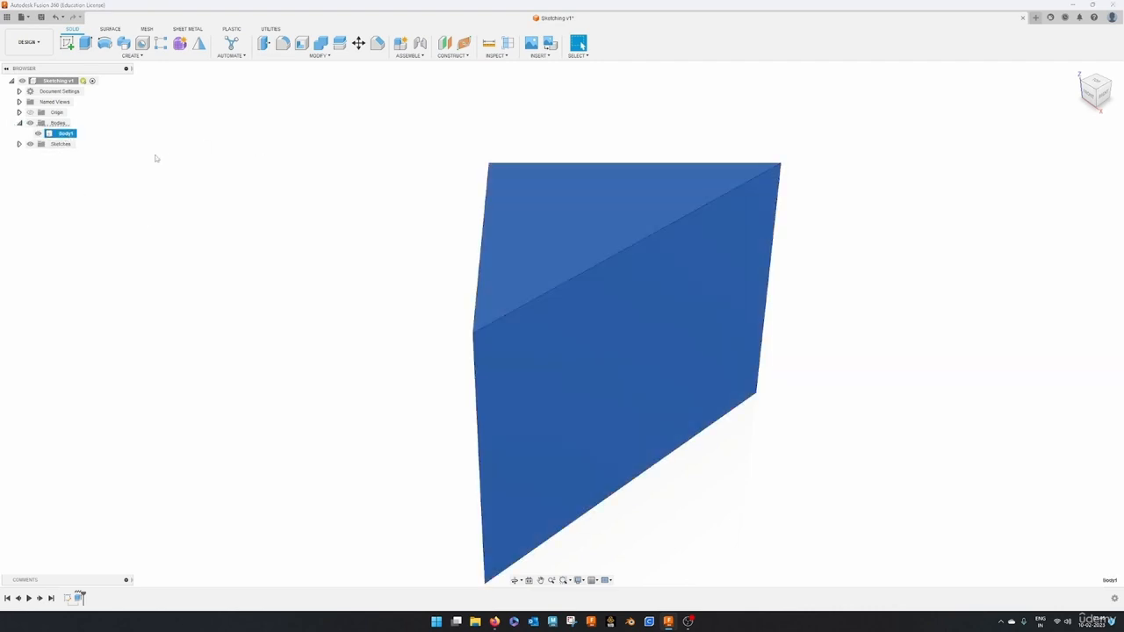
pyautogui.click(37, 133)
pyautogui.click(19, 123)
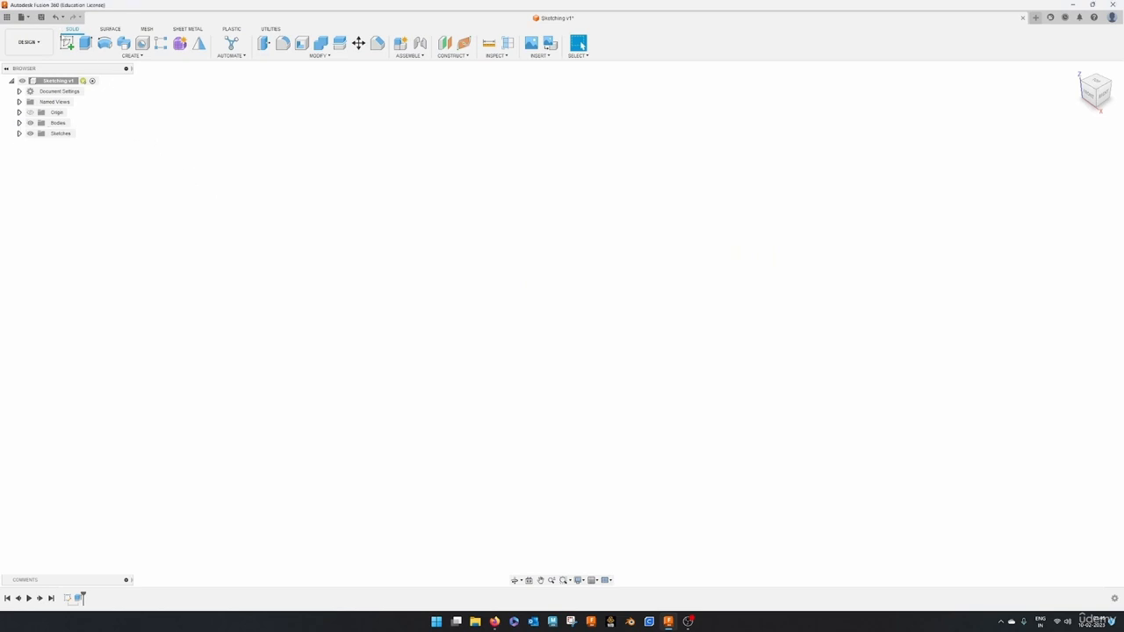
# - Create a new sketch on the horizontal XY plane and draw a two-point rectangle from the origin, extending below and to the right
pyautogui.click(68, 43)
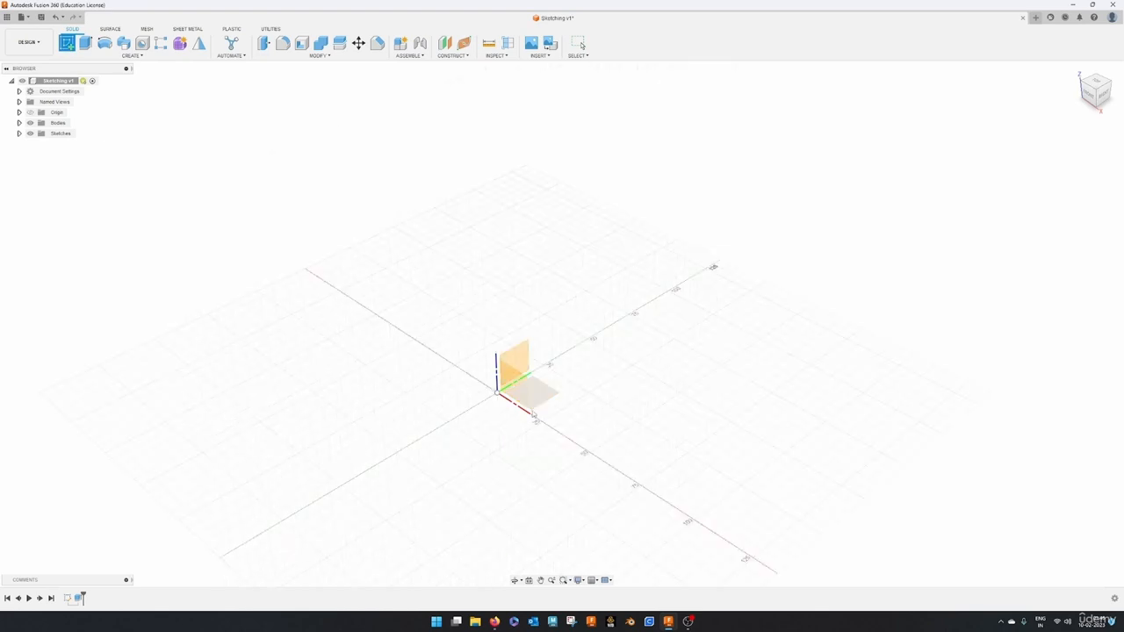
pyautogui.click(540, 402)
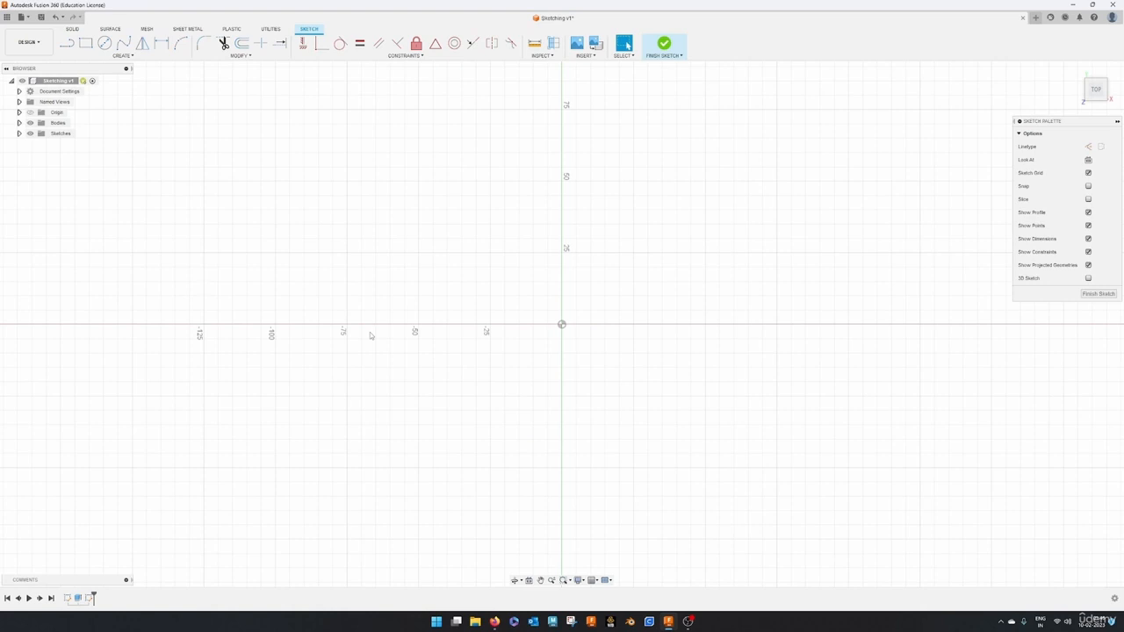
pyautogui.click(85, 44)
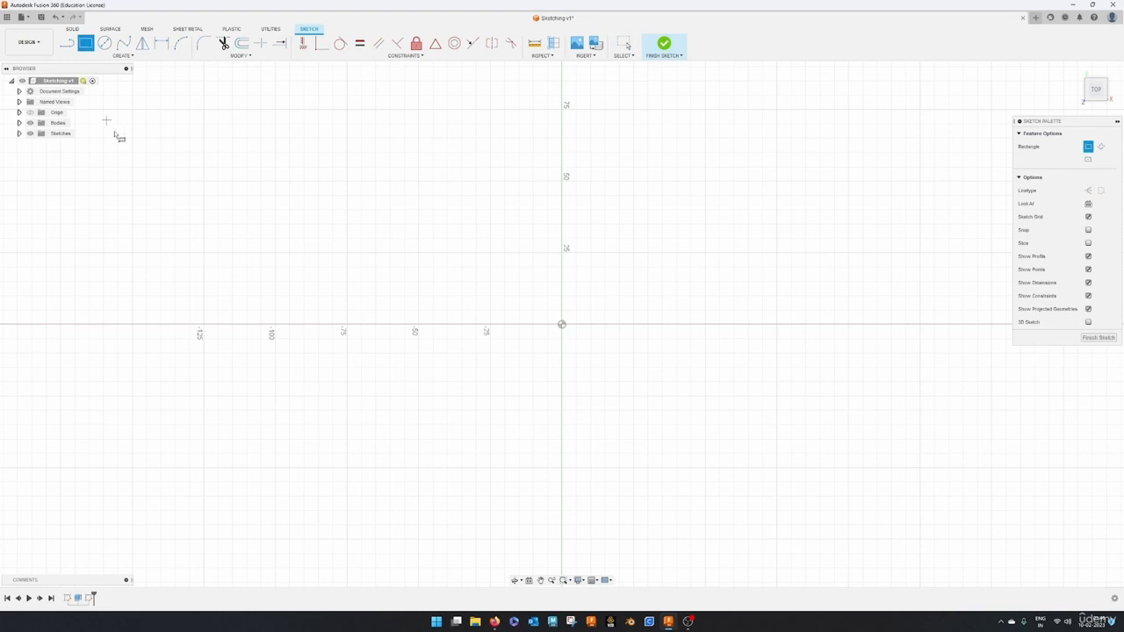
pyautogui.click(562, 325)
pyautogui.click(798, 445)
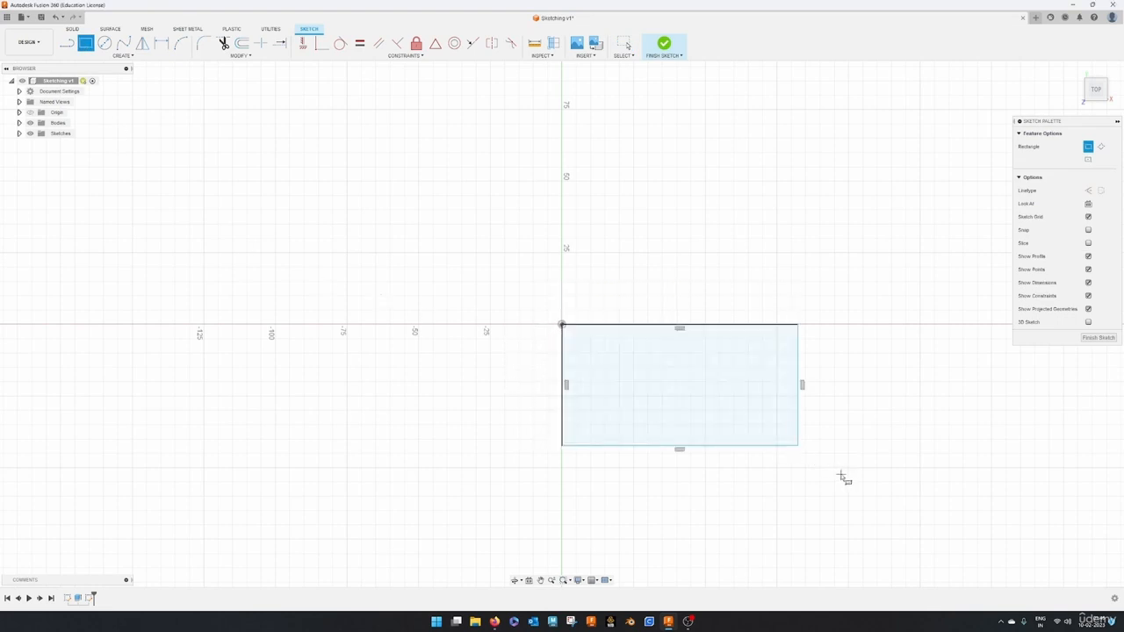
# - Dimension the rectangle's right vertical side and set its length to 40 mm
pyautogui.press('d')
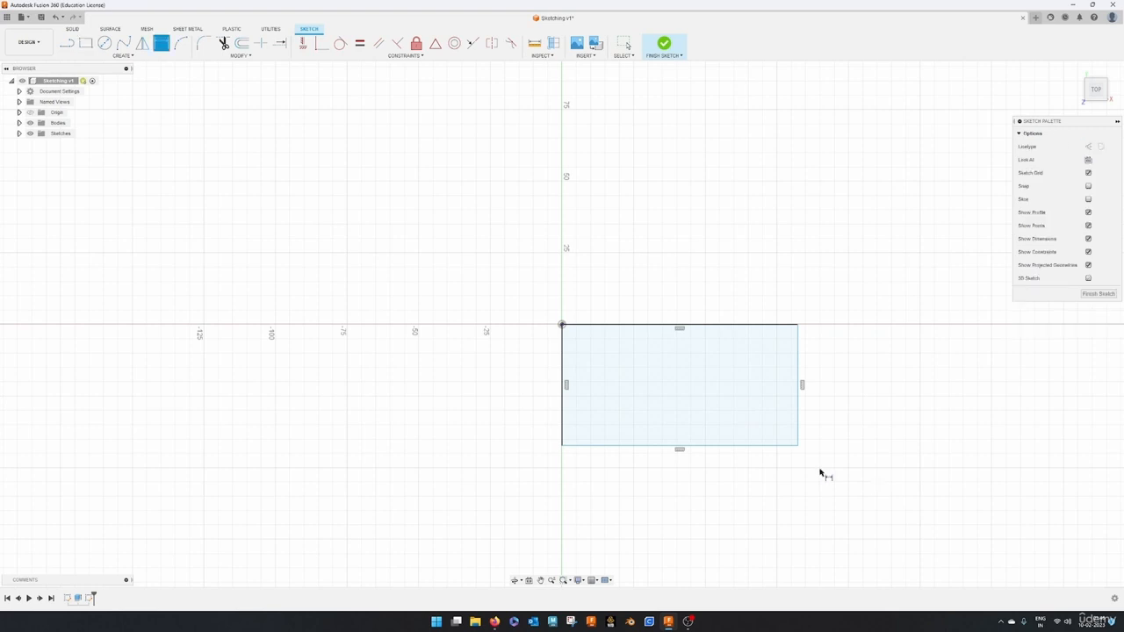
pyautogui.click(798, 343)
pyautogui.click(869, 354)
pyautogui.write('40')
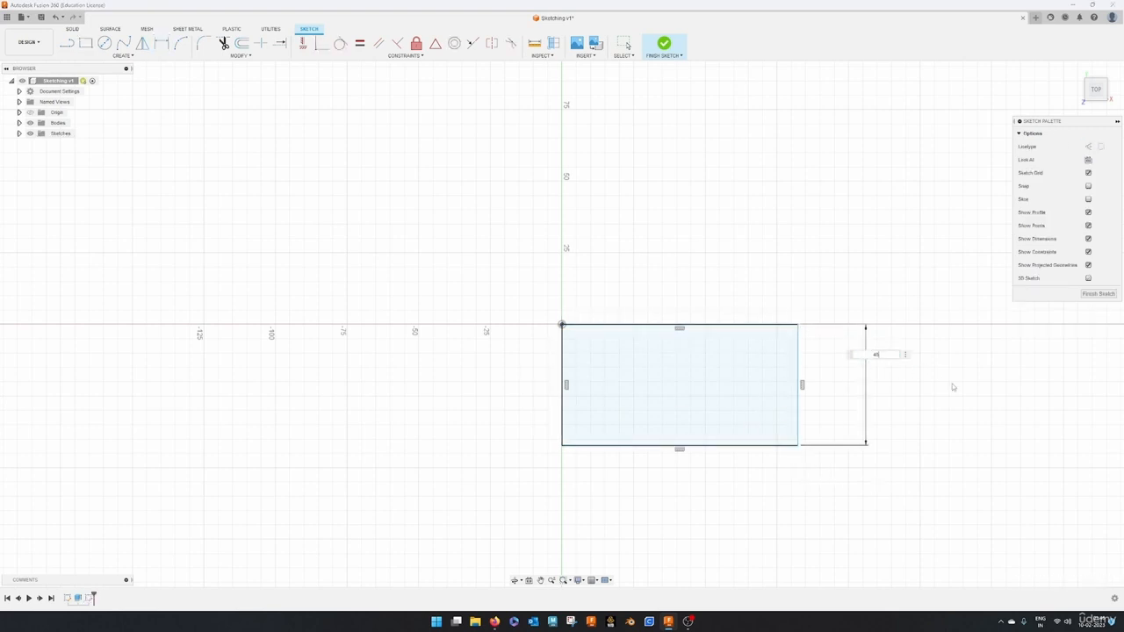
pyautogui.press('Return')
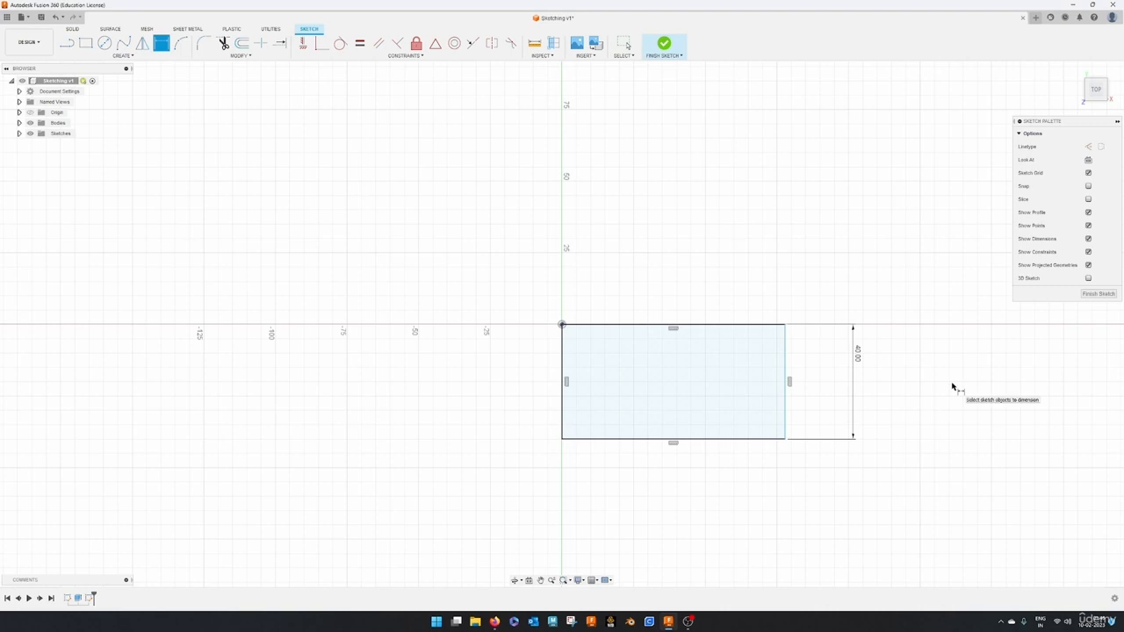
# - Dimension the distance between the rectangle's two vertical sides and set it to 80 mm
pyautogui.click(785, 426)
pyautogui.click(563, 401)
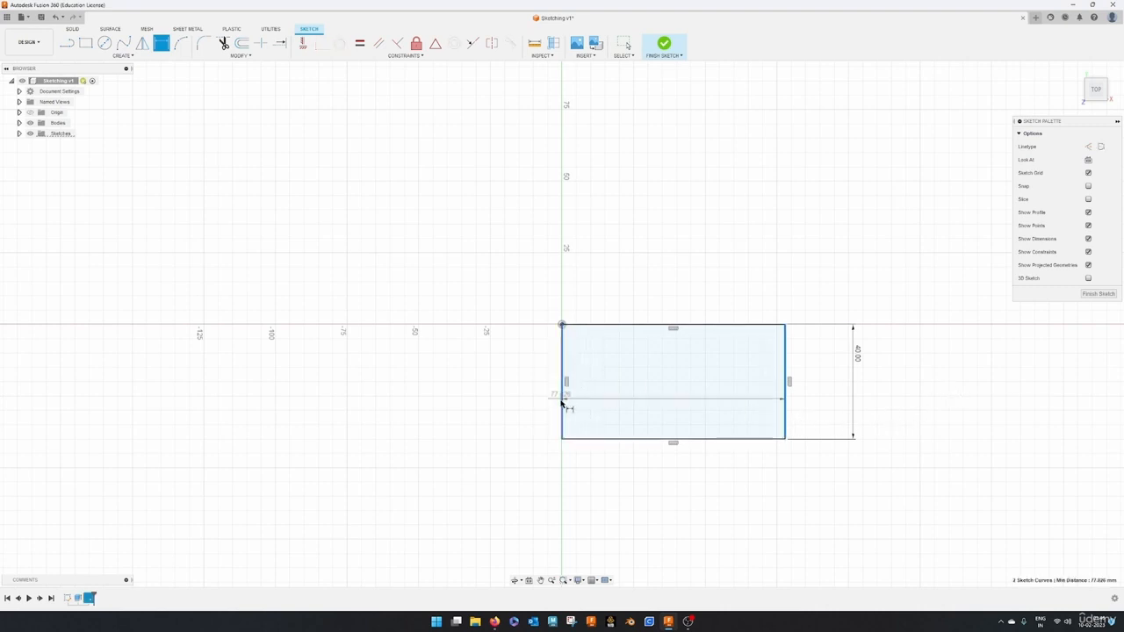
pyautogui.click(675, 533)
pyautogui.write('80')
pyautogui.press('Return')
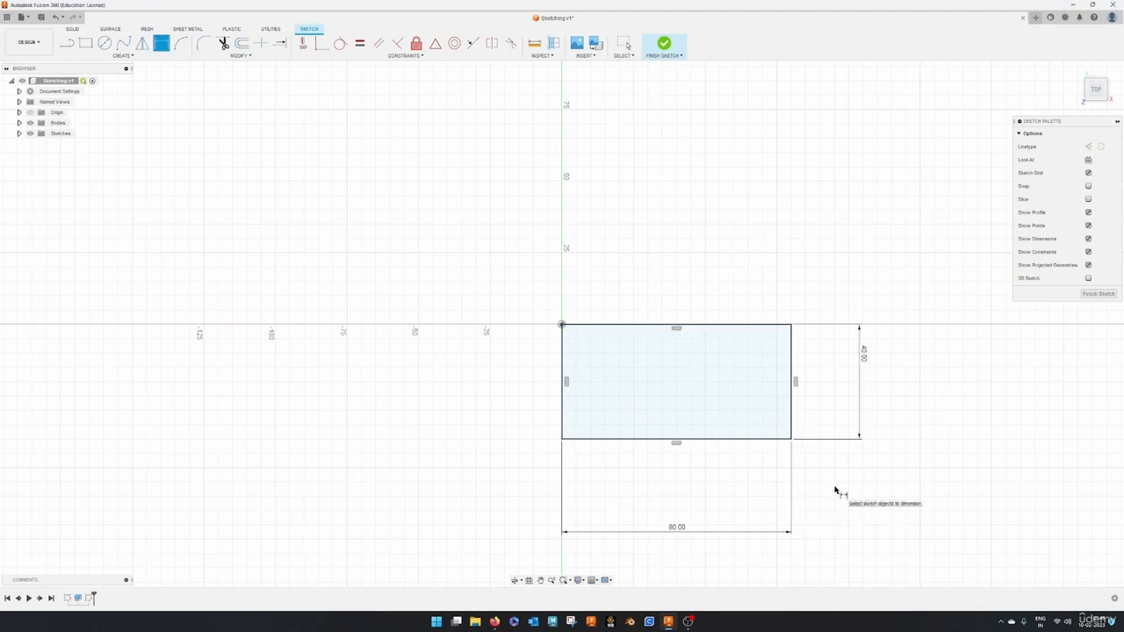
pyautogui.press('Escape')
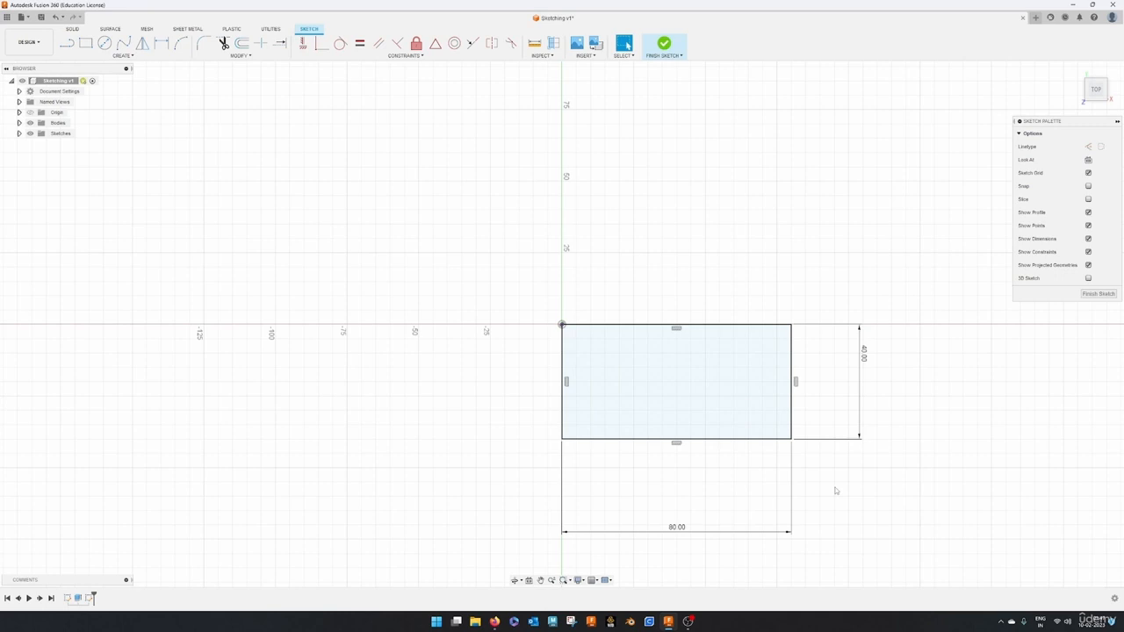
# - Fillet the rectangle's upper-right corner between its top and right sides with a 5 mm radius
pyautogui.scroll(5, 830, 312)
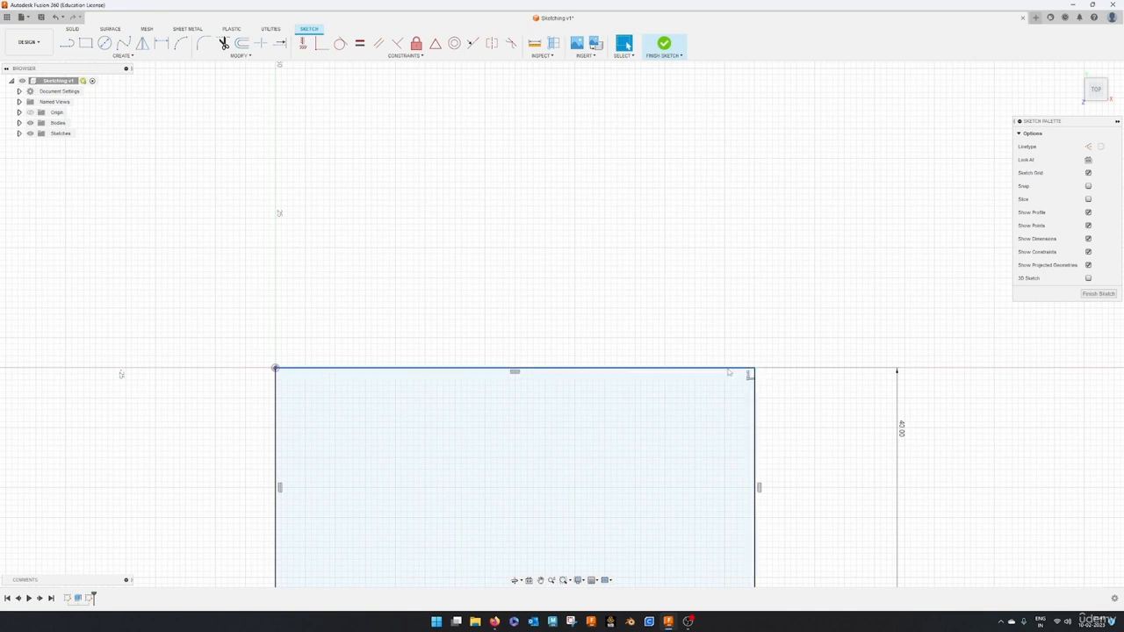
pyautogui.scroll(-2, 806, 418)
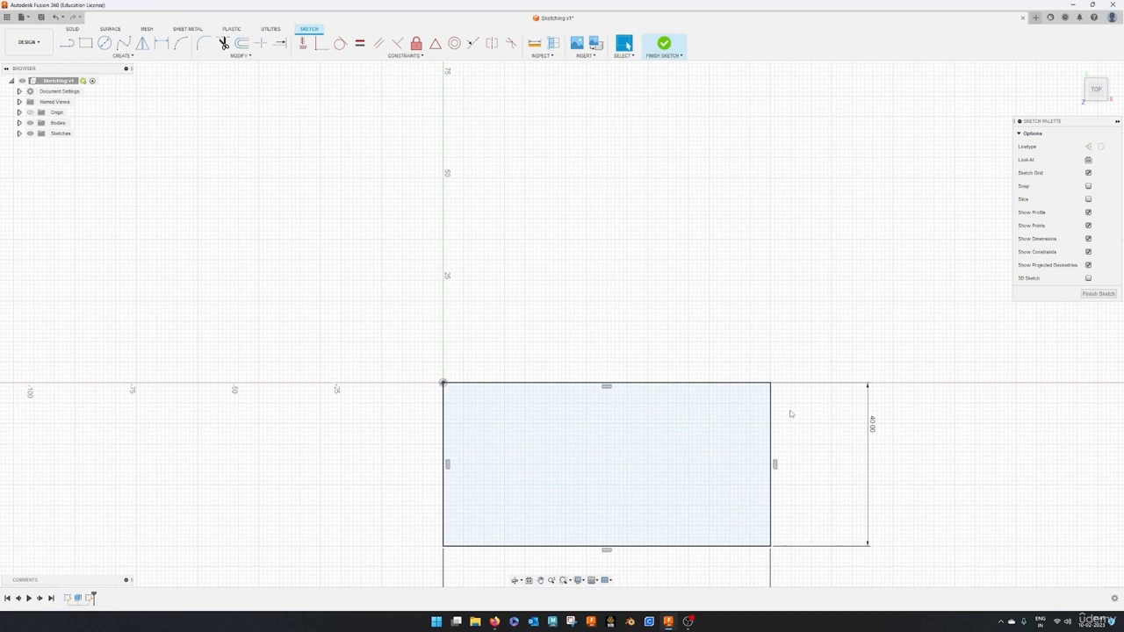
pyautogui.moveTo(791, 413); pyautogui.dragTo(770, 384, button='middle')
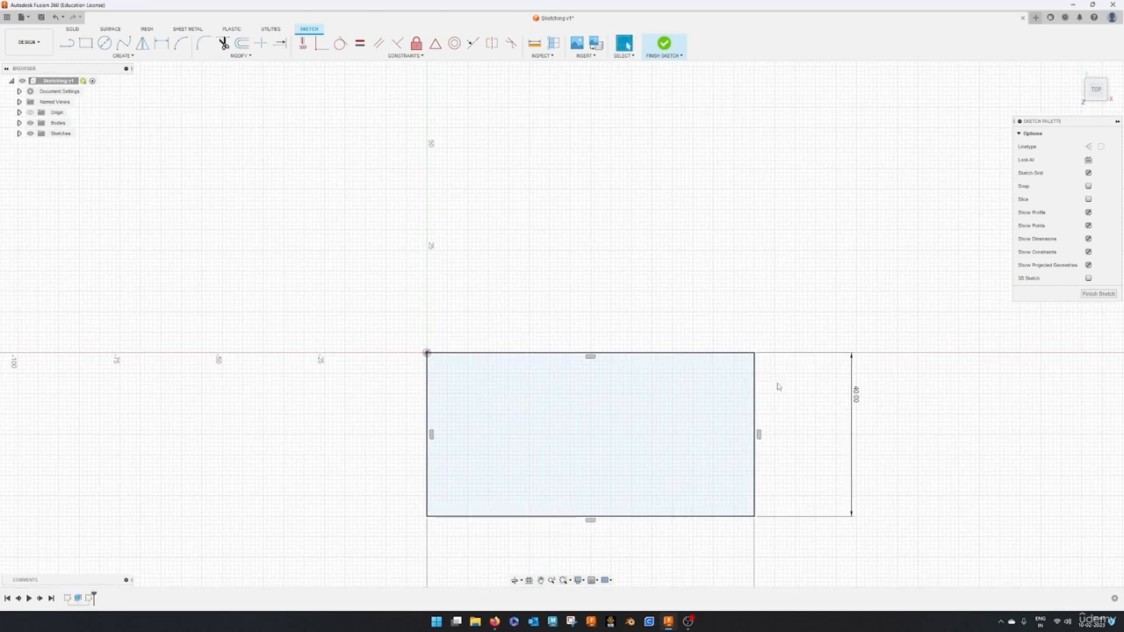
pyautogui.click(236, 55)
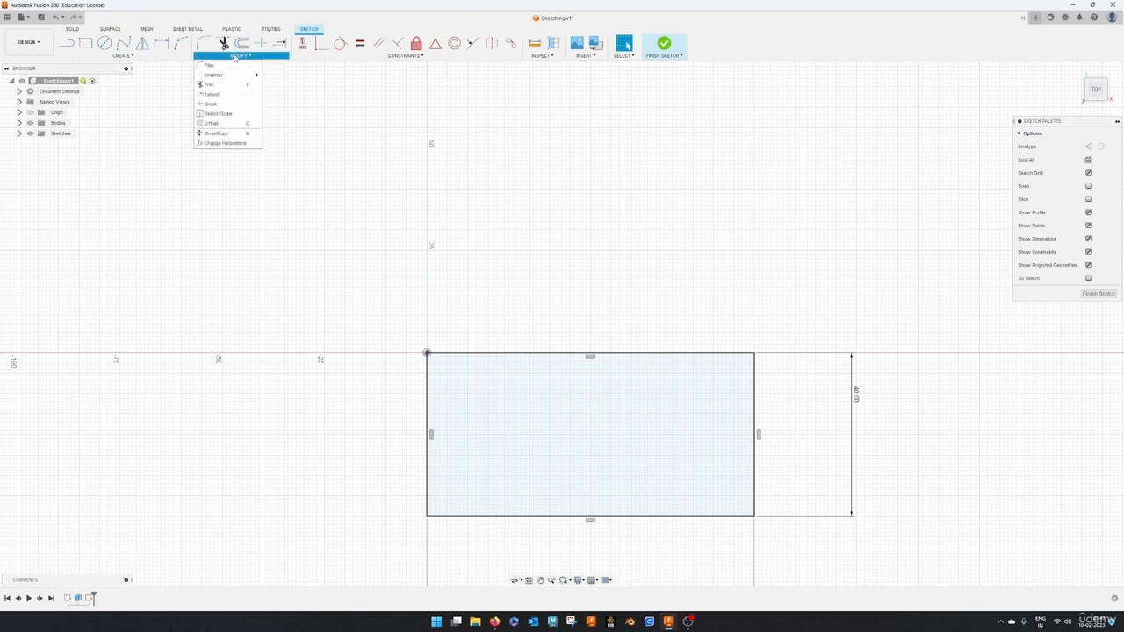
pyautogui.click(213, 66)
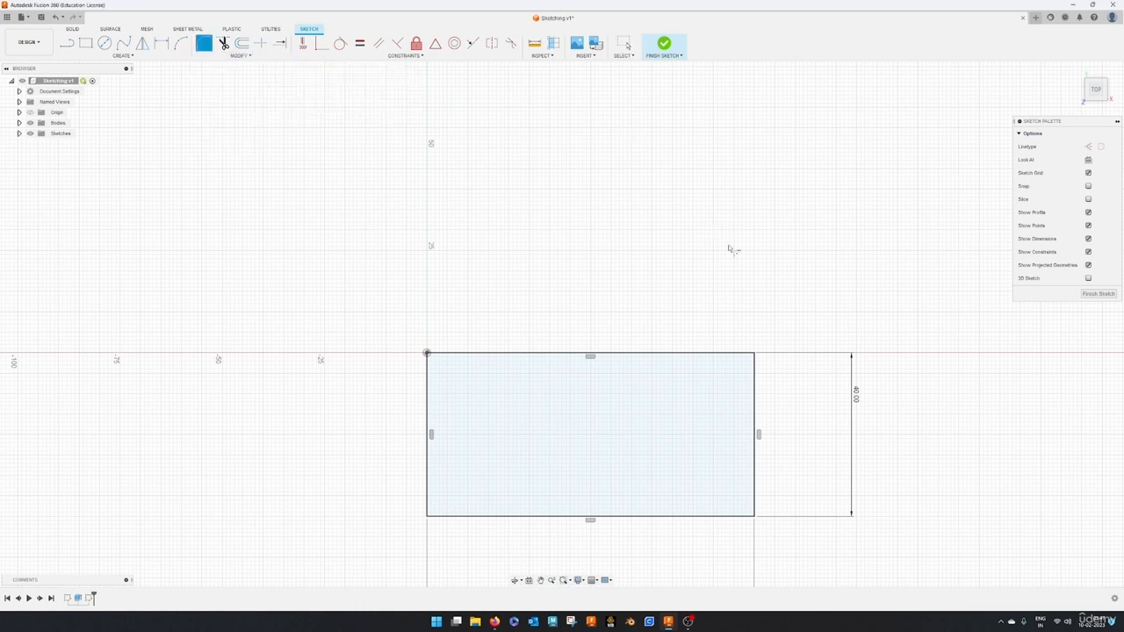
pyautogui.click(714, 355)
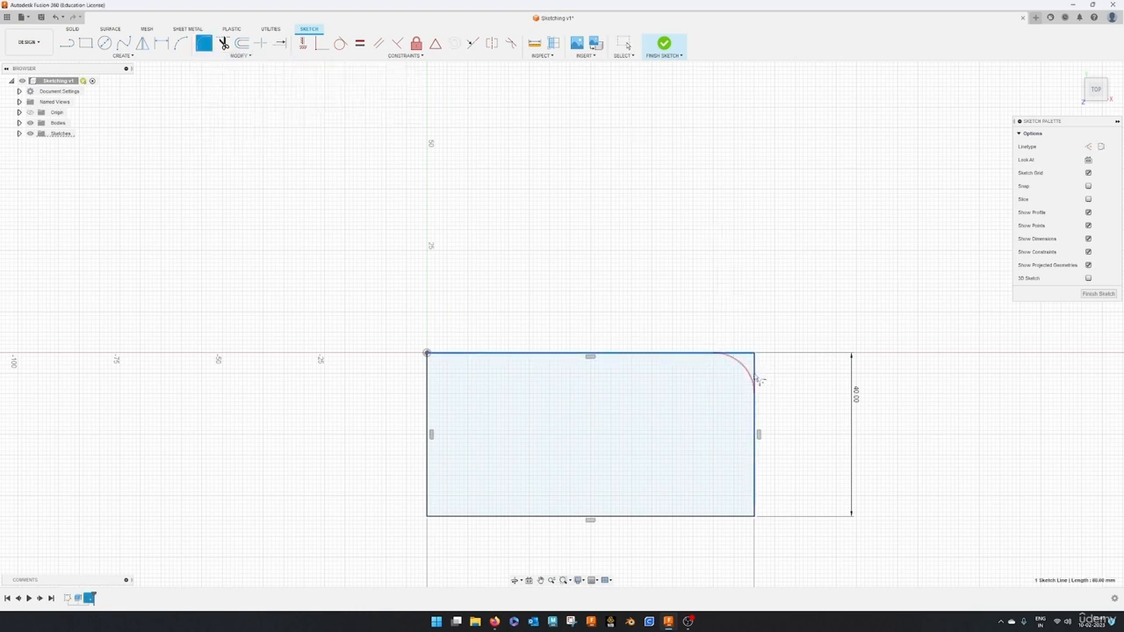
pyautogui.click(756, 378)
pyautogui.write('5')
pyautogui.press('Return')
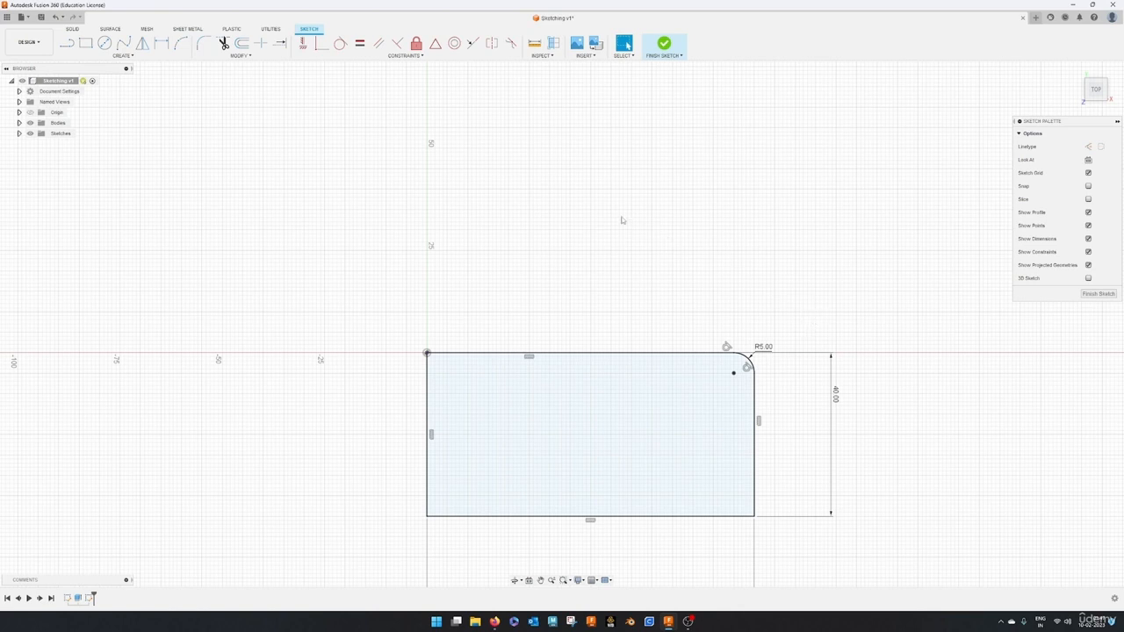
# - Fillet the rectangle's lower-right corner with a 5 mm radius
pyautogui.click(222, 58)
pyautogui.click(221, 65)
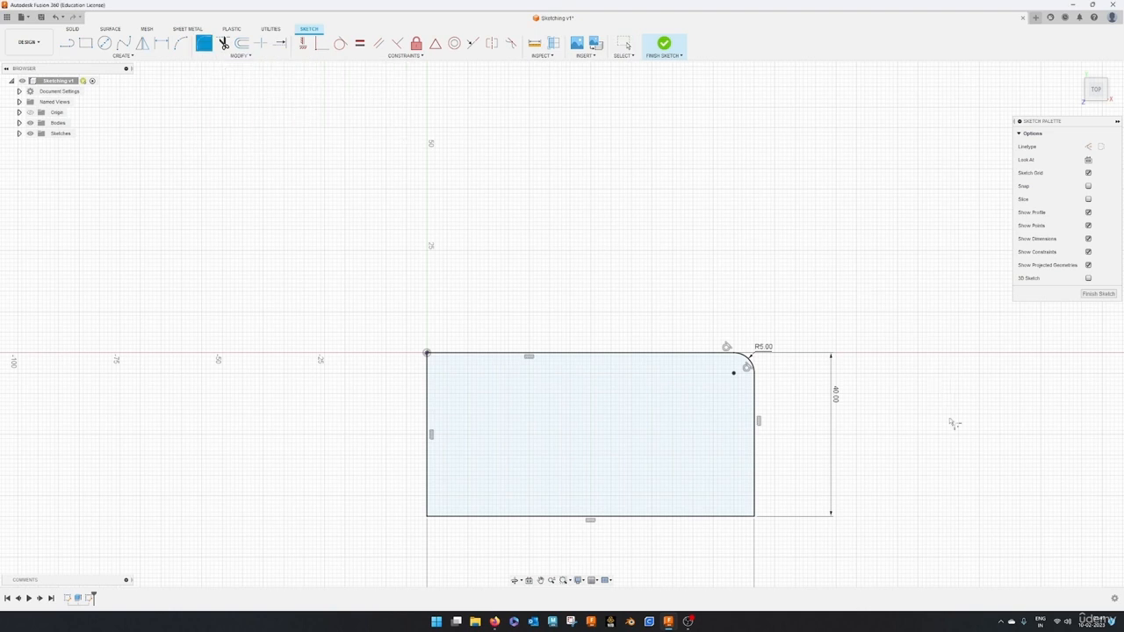
pyautogui.click(755, 516)
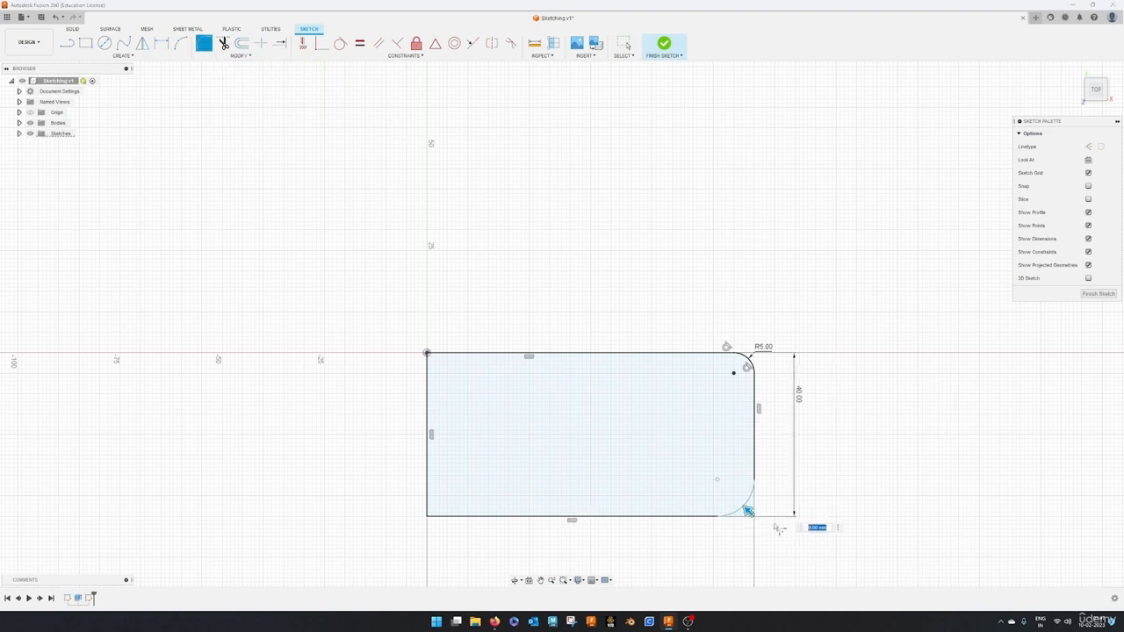
pyautogui.write('5')
pyautogui.press('Return')
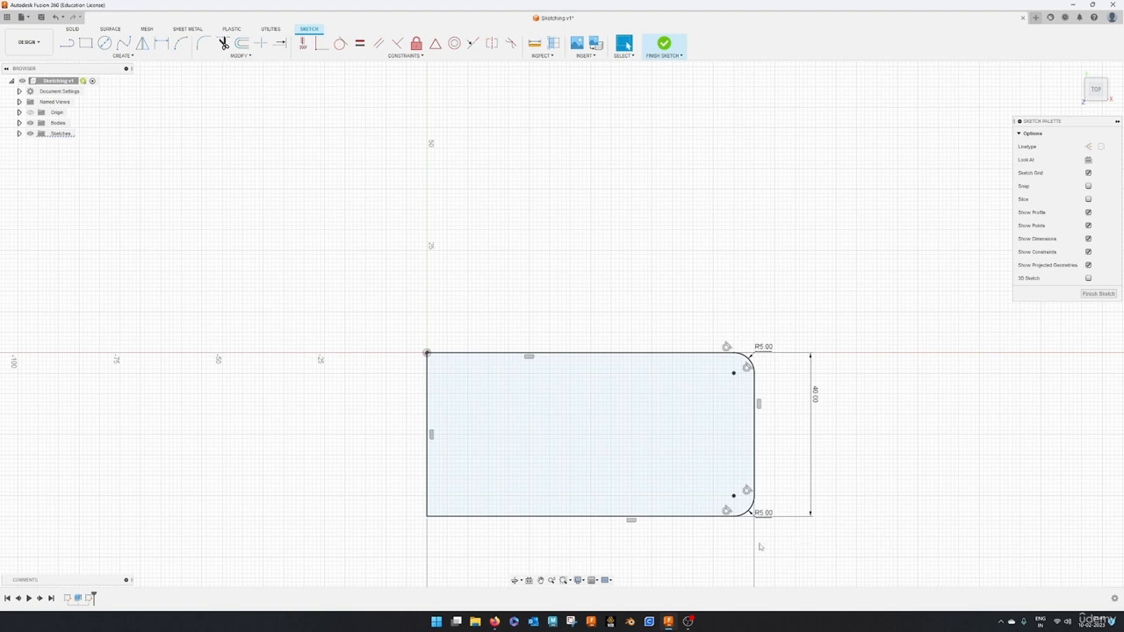
# - Draw a center rectangle 100 mm wide and 50 mm high in the empty area right of the filleted rectangle
pyautogui.scroll(-4, 840, 478)
pyautogui.moveTo(853, 518)
pyautogui.mouseDown(button='middle')
pyautogui.moveTo(737, 469)
pyautogui.moveTo(440, 456)
pyautogui.moveTo(354, 396)
pyautogui.moveTo(411, 411)
pyautogui.moveTo(555, 402)
pyautogui.moveTo(550, 422)
pyautogui.moveTo(572, 414)
pyautogui.moveTo(525, 419)
pyautogui.moveTo(567, 419)
pyautogui.moveTo(334, 407)
pyautogui.mouseUp(button='middle')
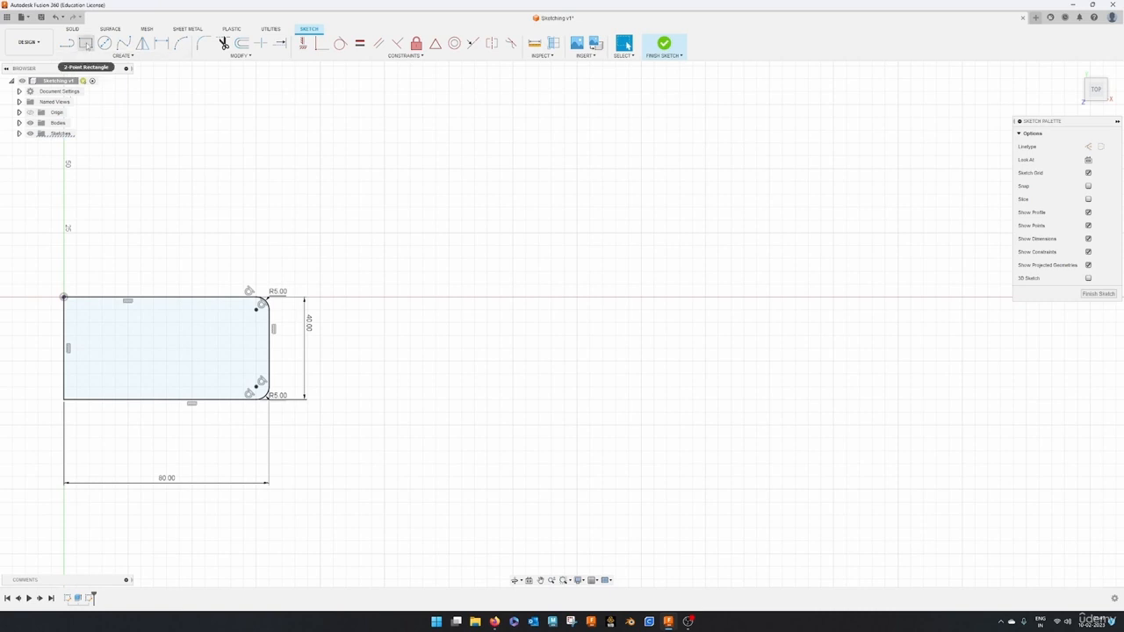
pyautogui.click(86, 43)
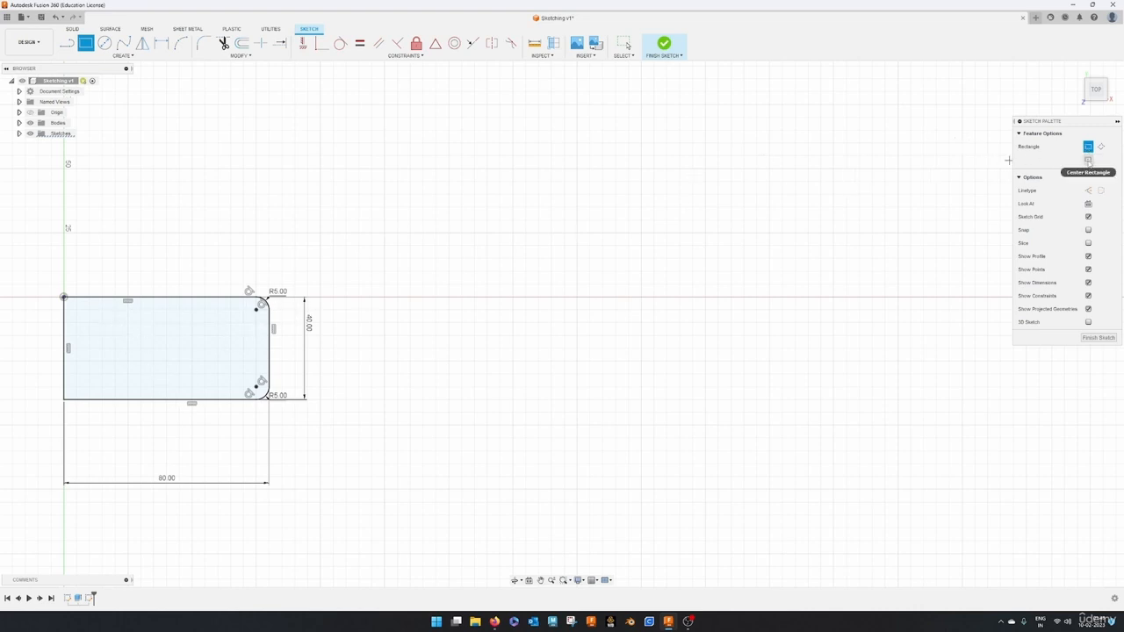
pyautogui.click(1089, 160)
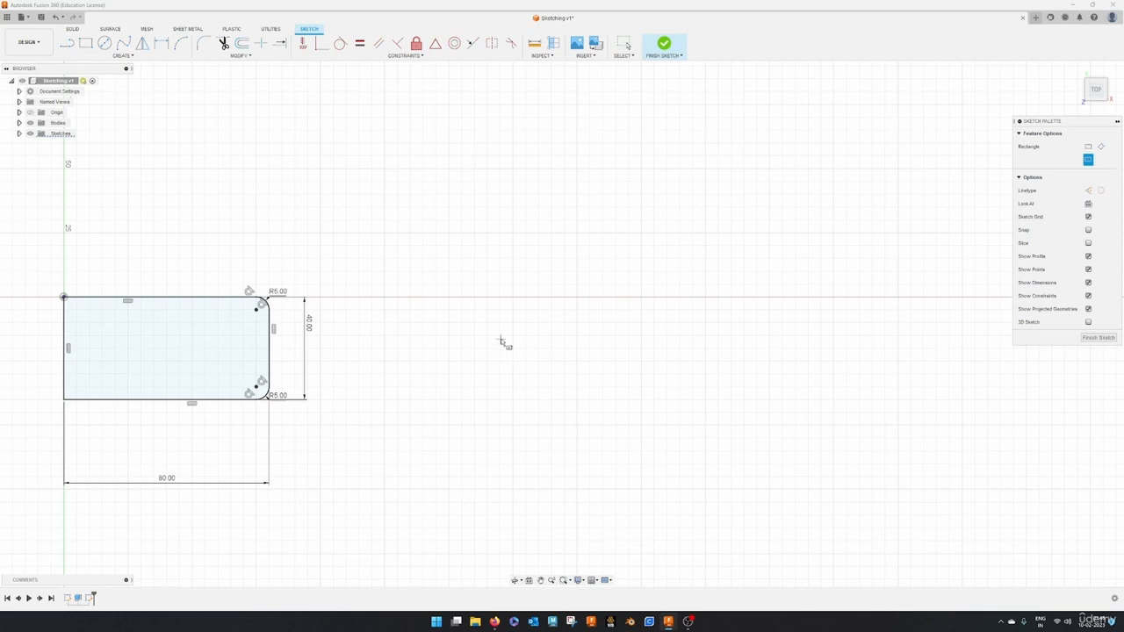
pyautogui.click(540, 318)
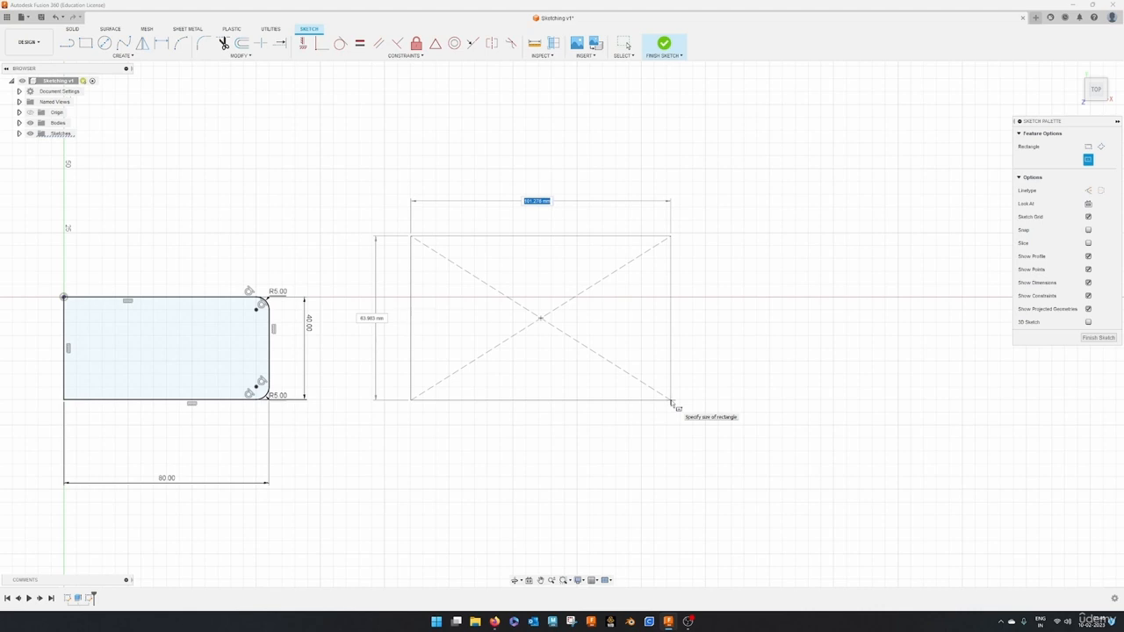
pyautogui.write('100')
pyautogui.press('Tab')
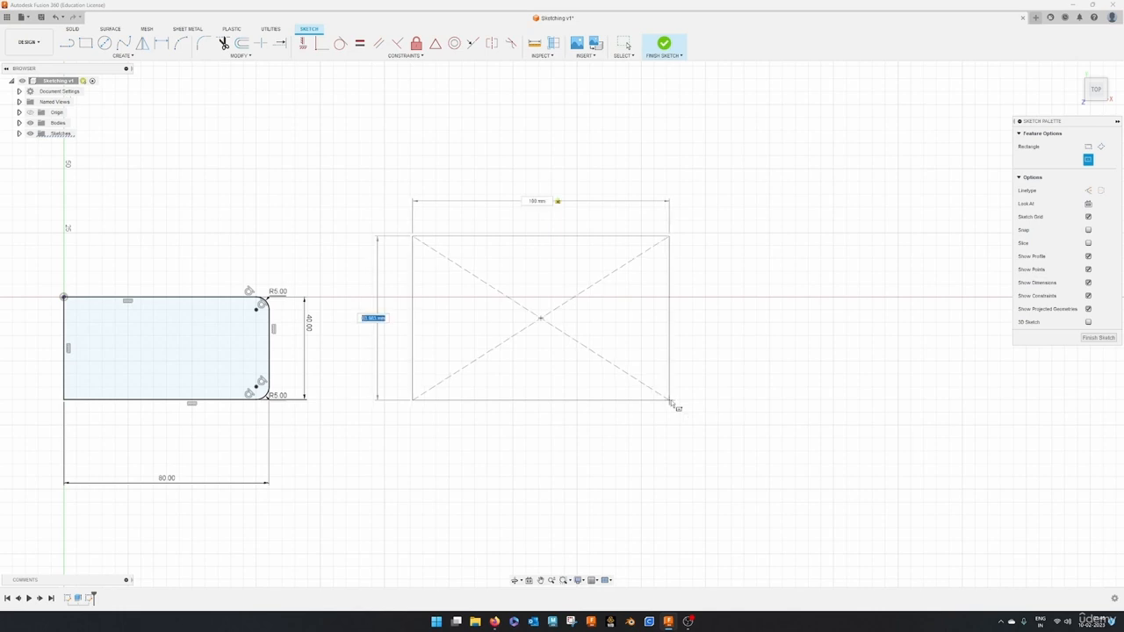
pyautogui.write('50')
pyautogui.press('Tab')
pyautogui.press('Return')
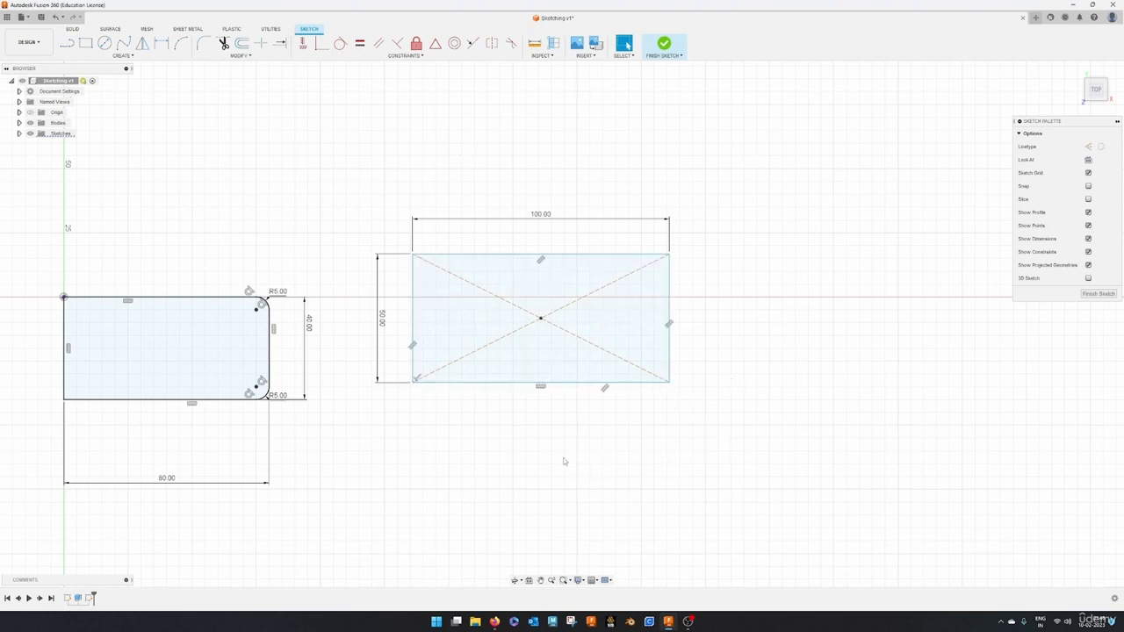
# - Move the center rectangle slightly up and to the right to test its freedom of movement
pyautogui.moveTo(549, 256)
pyautogui.mouseDown()
pyautogui.moveTo(655, 306)
pyautogui.moveTo(571, 290)
pyautogui.moveTo(573, 224)
pyautogui.moveTo(582, 237)
pyautogui.moveTo(561, 250)
pyautogui.mouseUp()
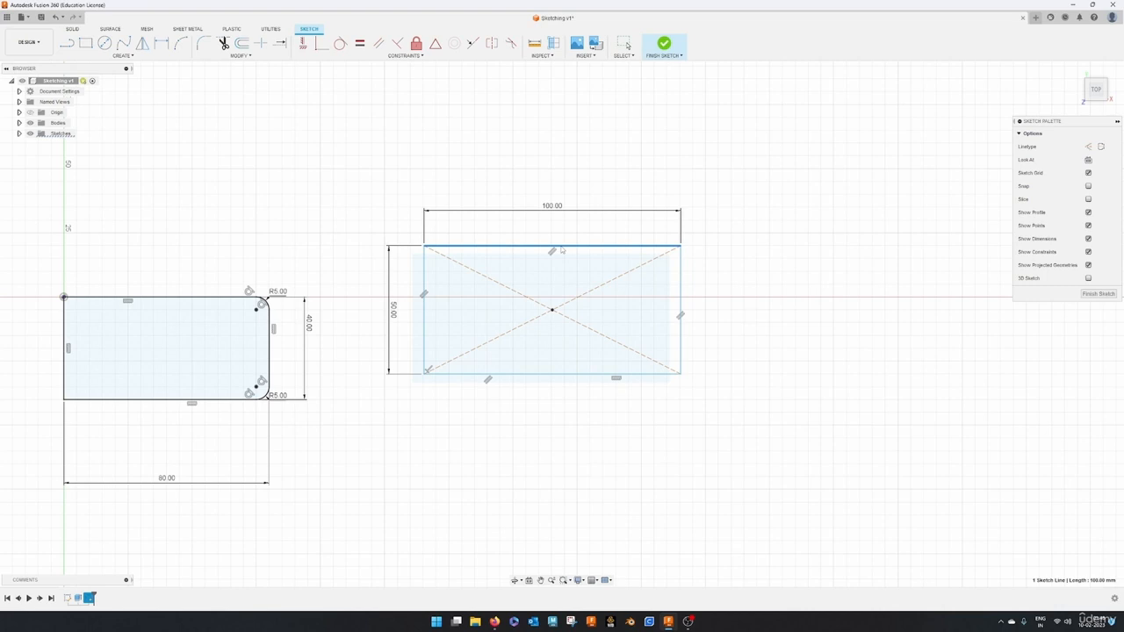
pyautogui.moveTo(562, 251); pyautogui.dragTo(561, 250)
pyautogui.click(774, 297)
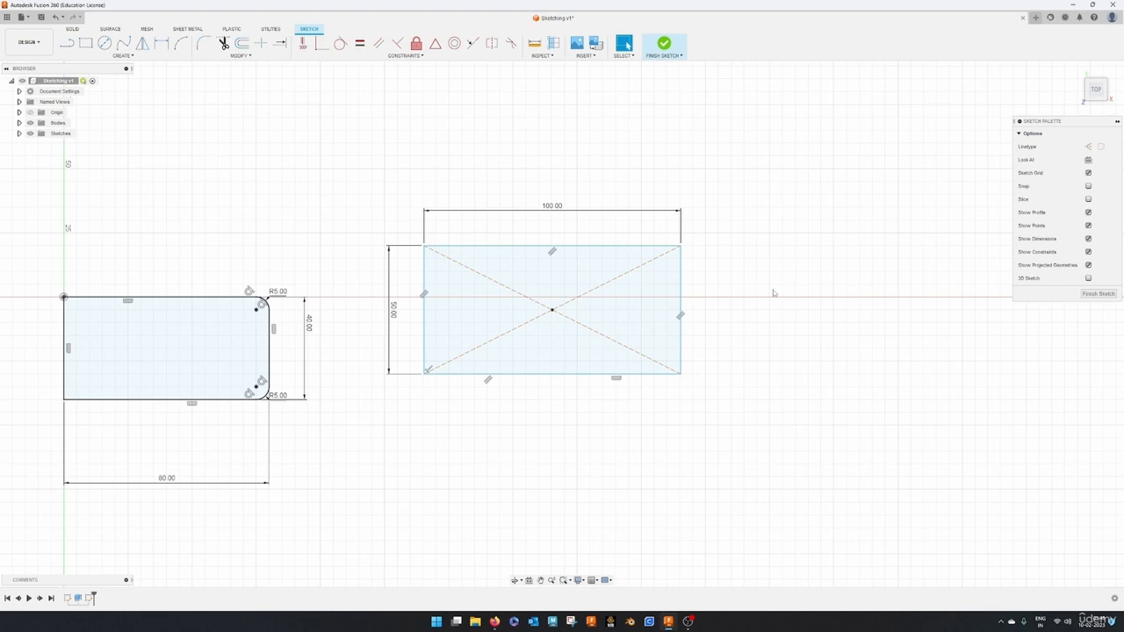
# - Dimension the horizontal distance from the origin to the center rectangle's left side and set it to 150 mm
pyautogui.press('r')
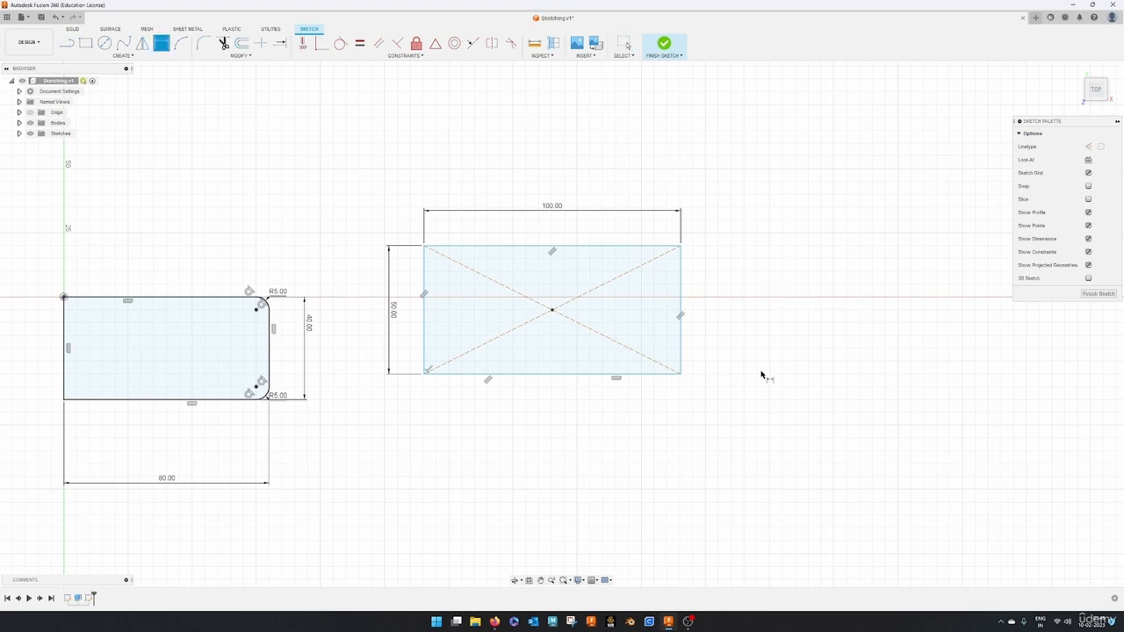
pyautogui.click(63, 299)
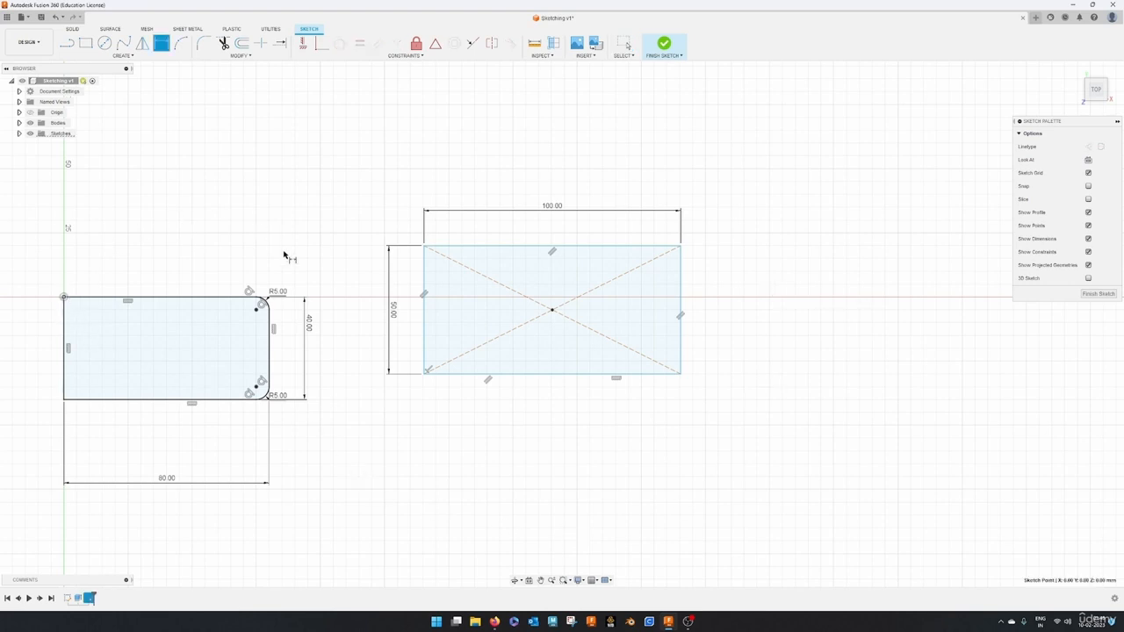
pyautogui.click(425, 331)
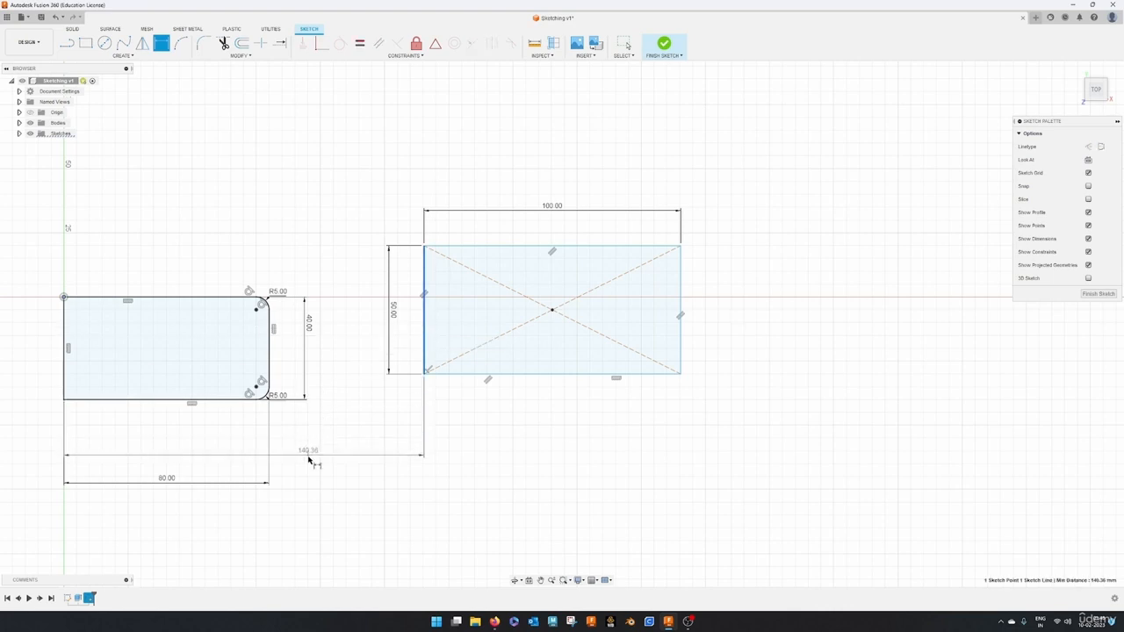
pyautogui.click(303, 522)
pyautogui.write('150')
pyautogui.press('Return')
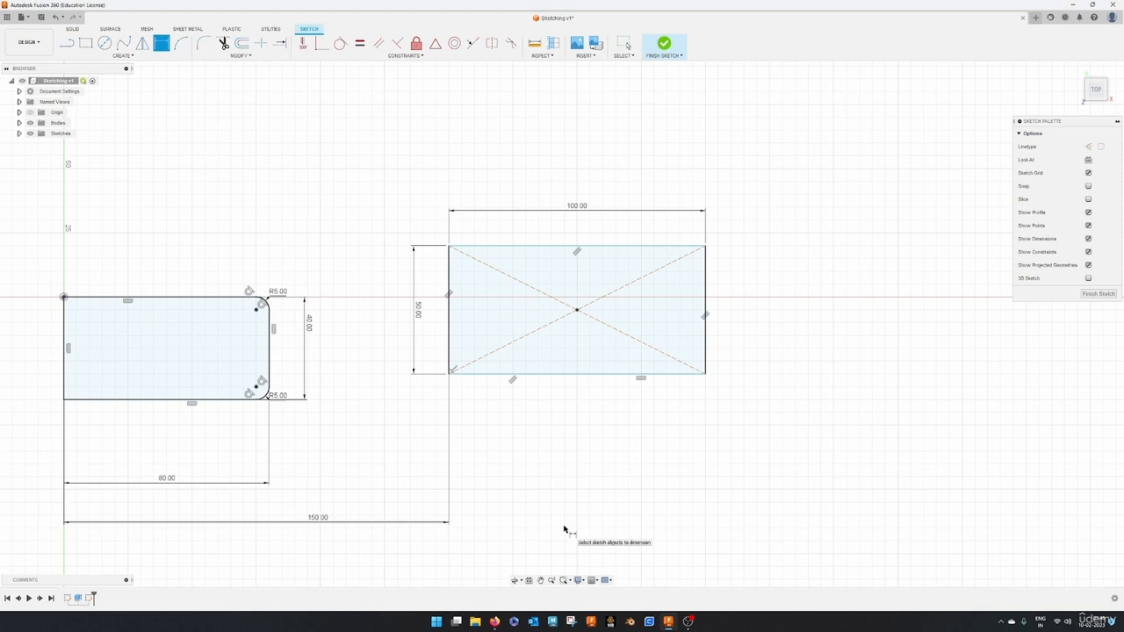
pyautogui.press('Escape')
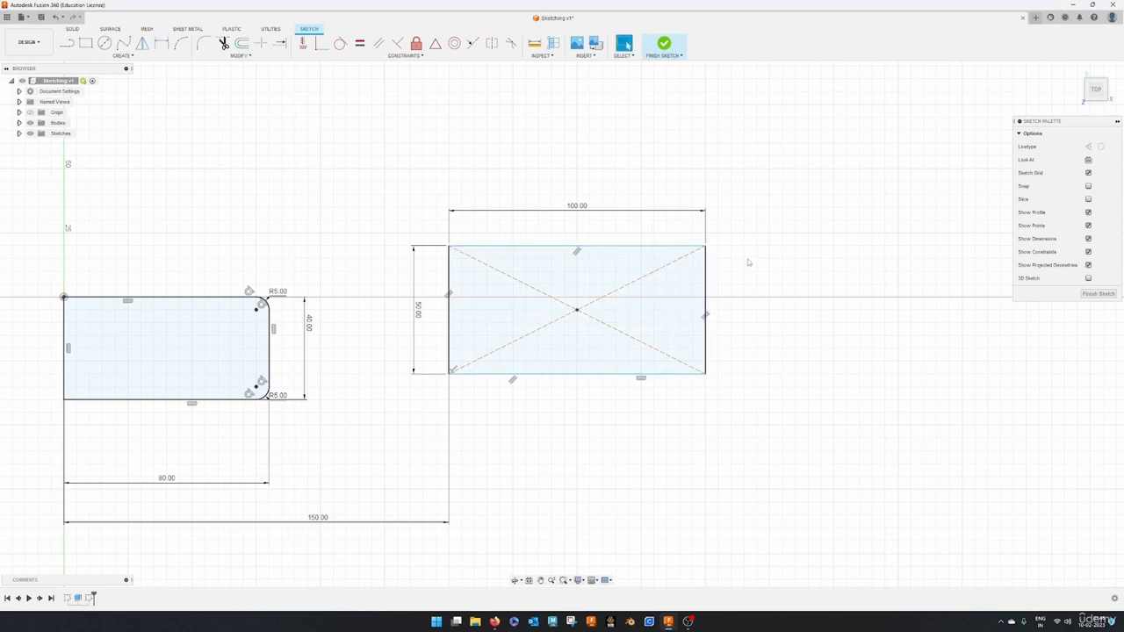
# - Shift the center rectangle up and down by its top edge, leaving its bottom edge above the horizontal axis
pyautogui.moveTo(683, 248); pyautogui.dragTo(725, 196)
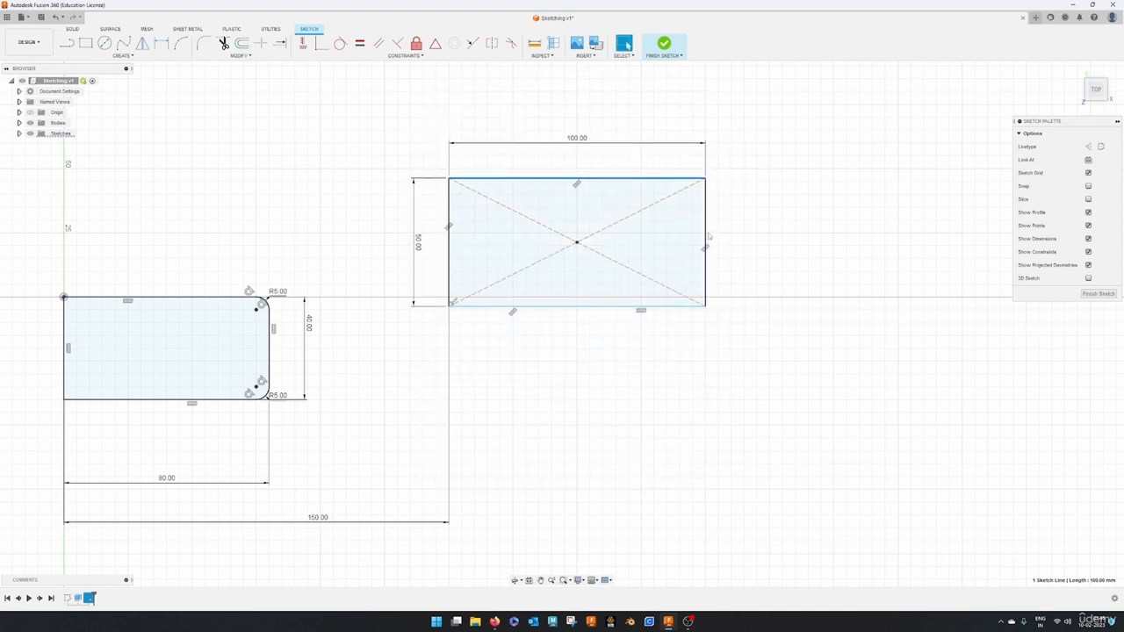
pyautogui.press('Escape')
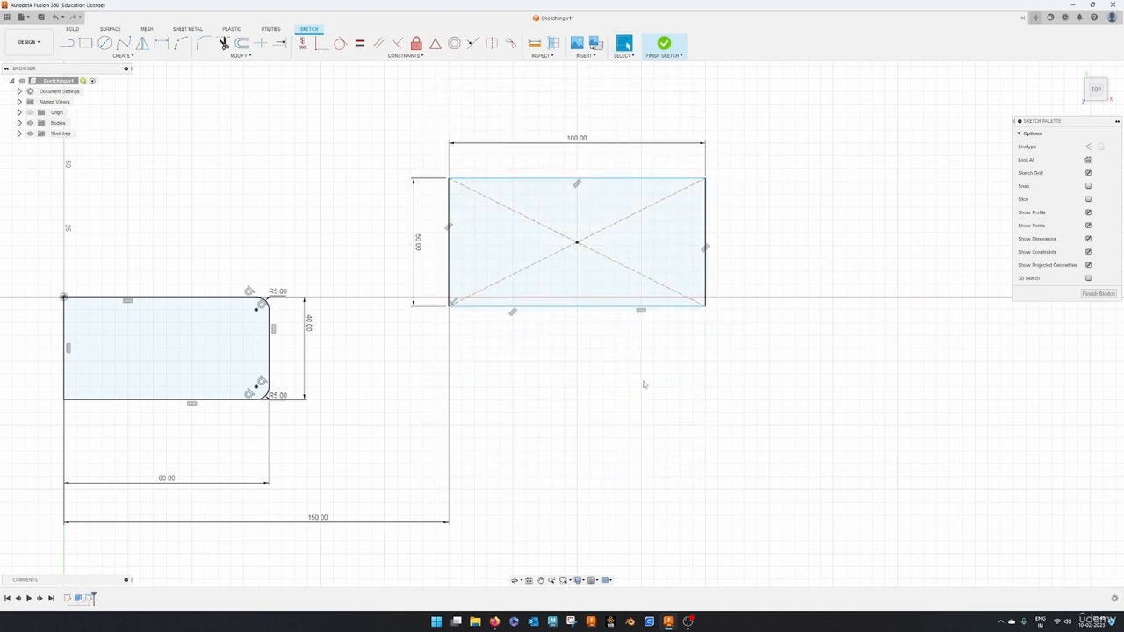
pyautogui.moveTo(552, 178)
pyautogui.mouseDown()
pyautogui.moveTo(546, 269)
pyautogui.moveTo(544, 198)
pyautogui.mouseUp()
pyautogui.click(704, 374)
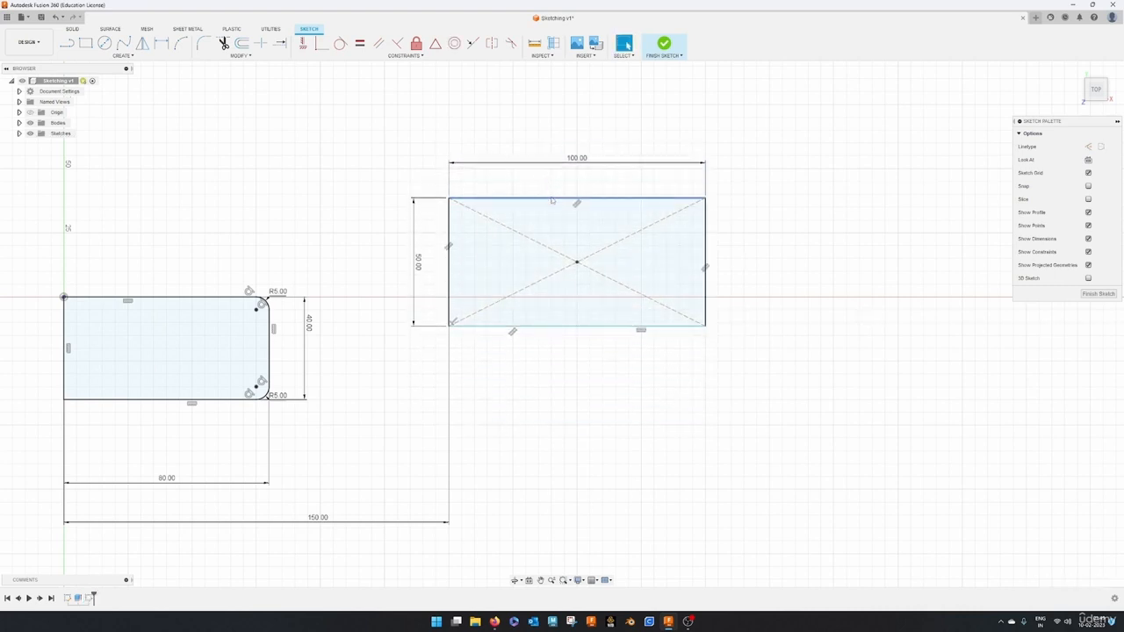
pyautogui.moveTo(551, 198); pyautogui.dragTo(553, 140)
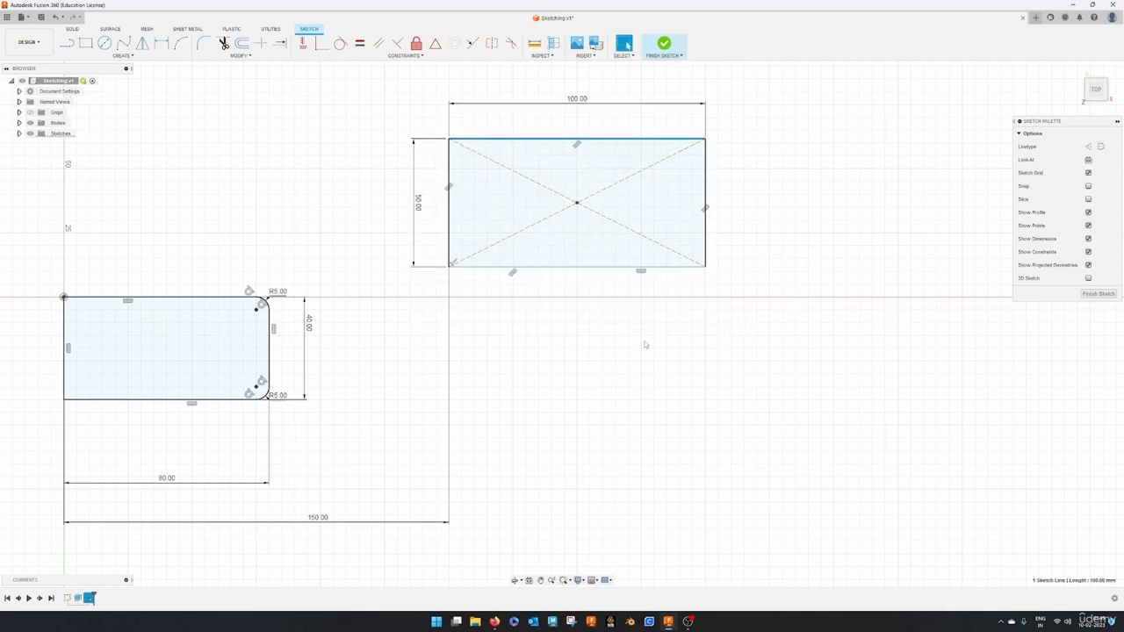
# - Dimension the vertical distance from the origin to the center rectangle's bottom edge and set it to 10 mm
pyautogui.press('d')
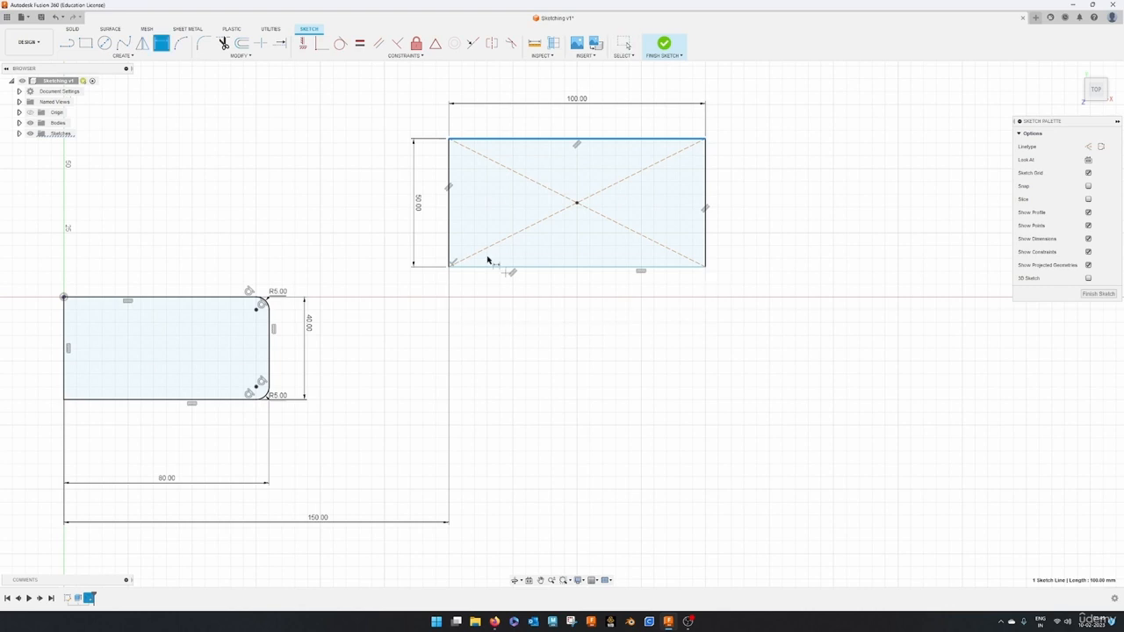
pyautogui.click(484, 265)
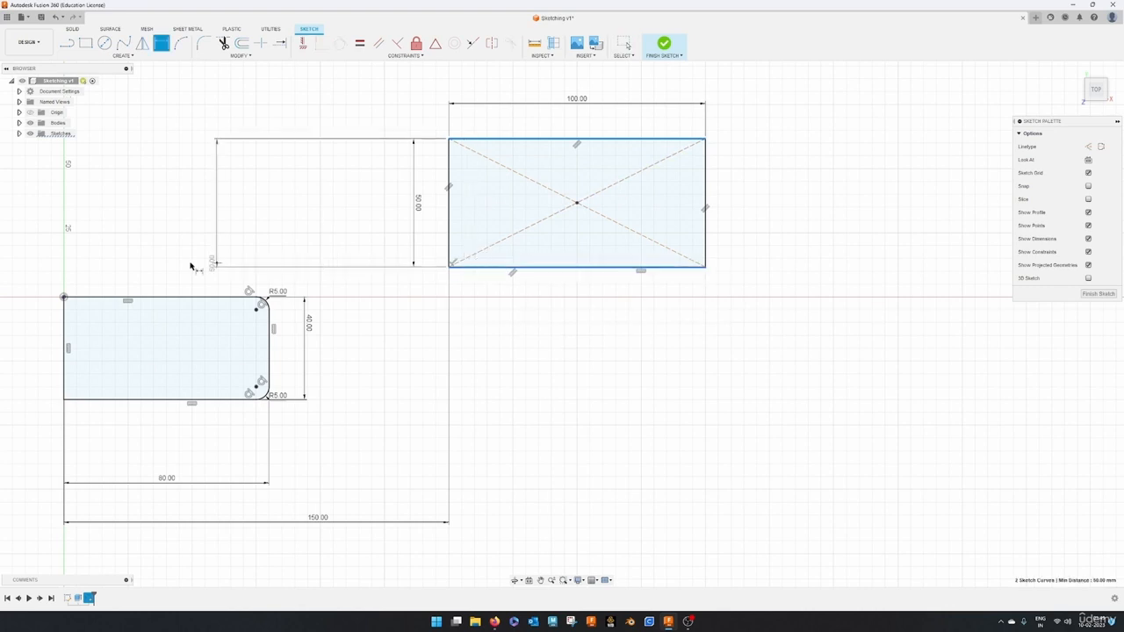
pyautogui.click(63, 297)
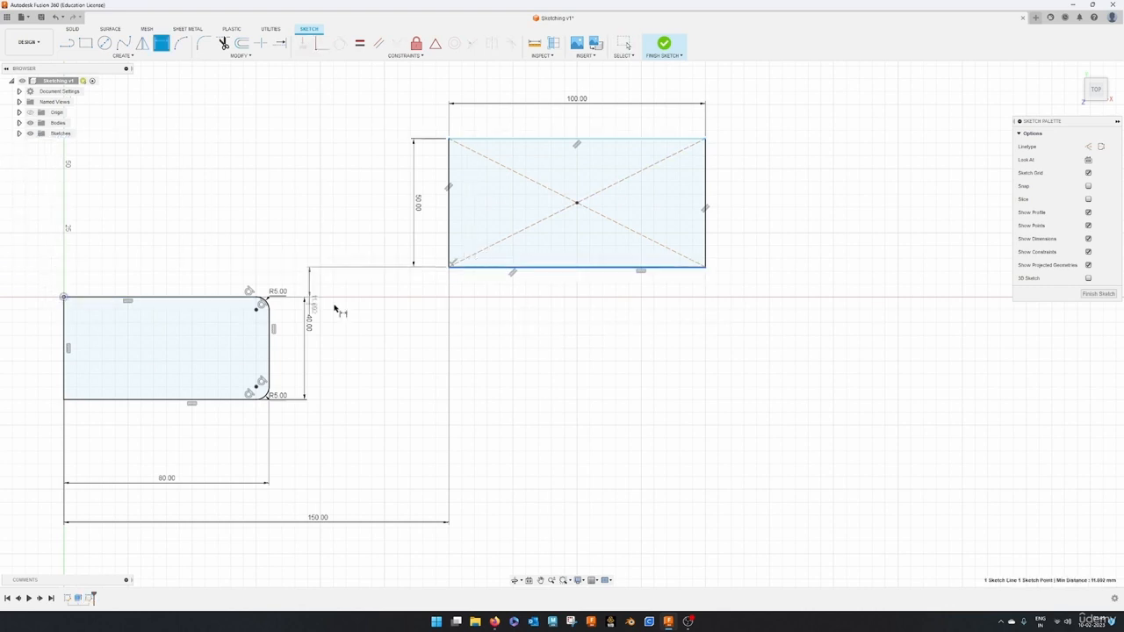
pyautogui.click(802, 301)
pyautogui.write('0')
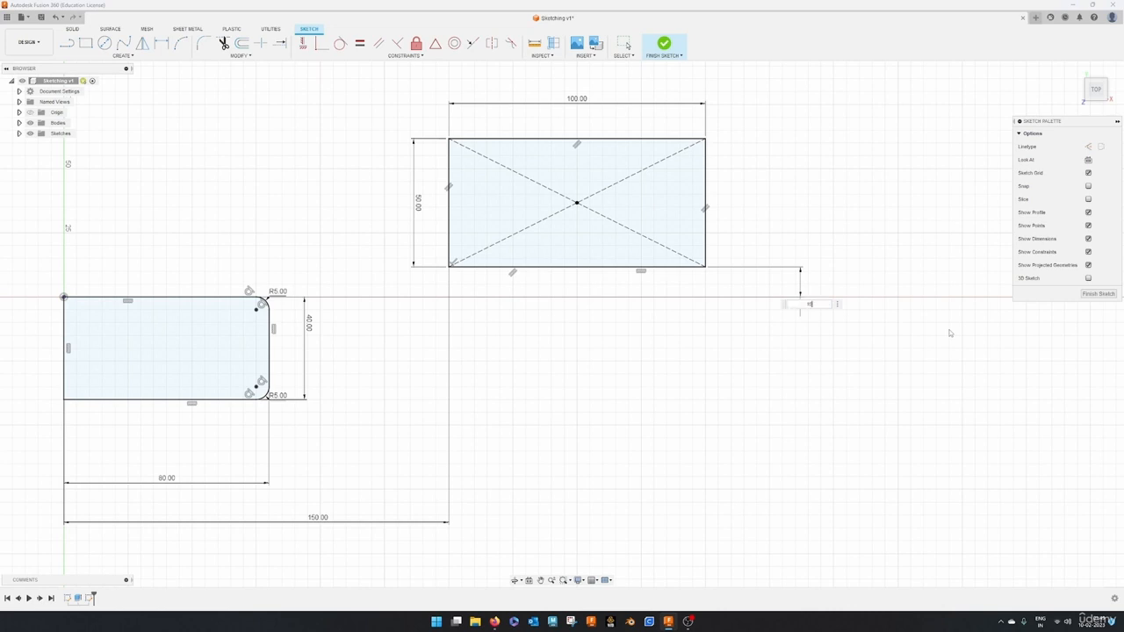
pyautogui.press('Return')
pyautogui.press('Escape')
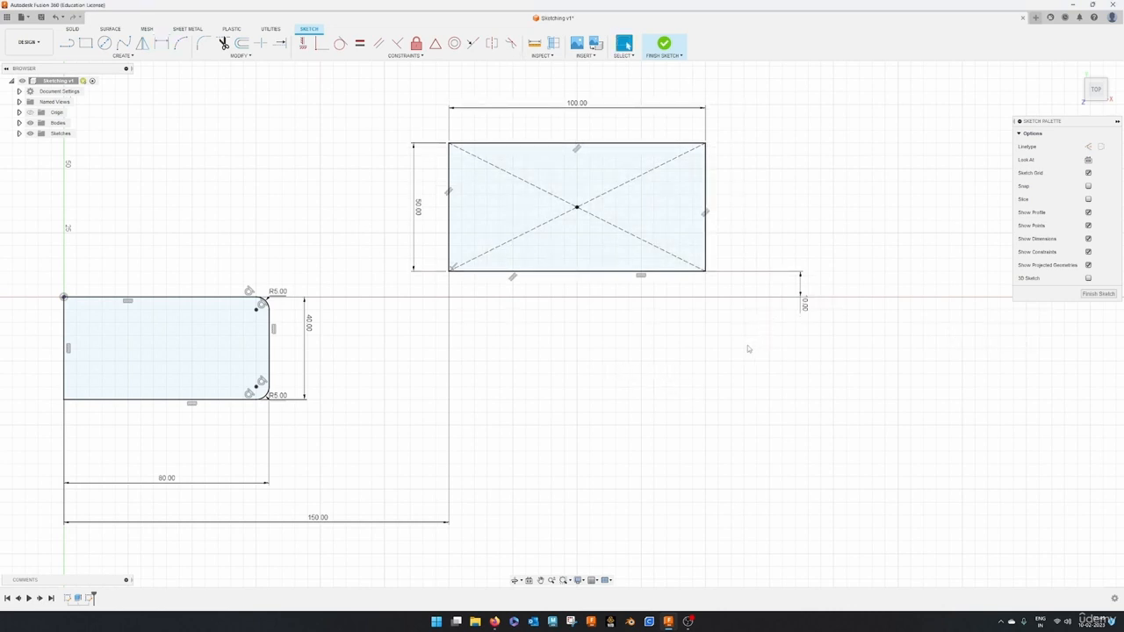
# - Draw a 3-point rectangle with a 90 mm base along the horizontal axis, beyond the center rectangle
pyautogui.moveTo(739, 324); pyautogui.dragTo(440, 374, button='middle')
pyautogui.moveTo(796, 404)
pyautogui.mouseDown(button='middle')
pyautogui.moveTo(471, 421)
pyautogui.moveTo(233, 414)
pyautogui.moveTo(431, 445)
pyautogui.moveTo(349, 421)
pyautogui.moveTo(280, 433)
pyautogui.mouseUp(button='middle')
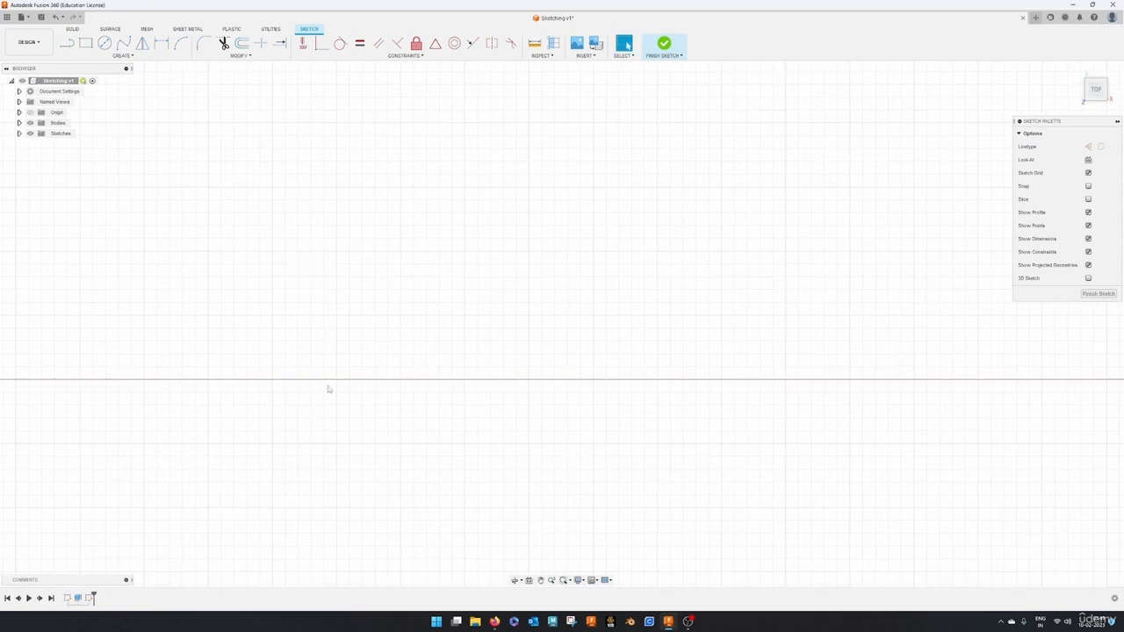
pyautogui.click(86, 46)
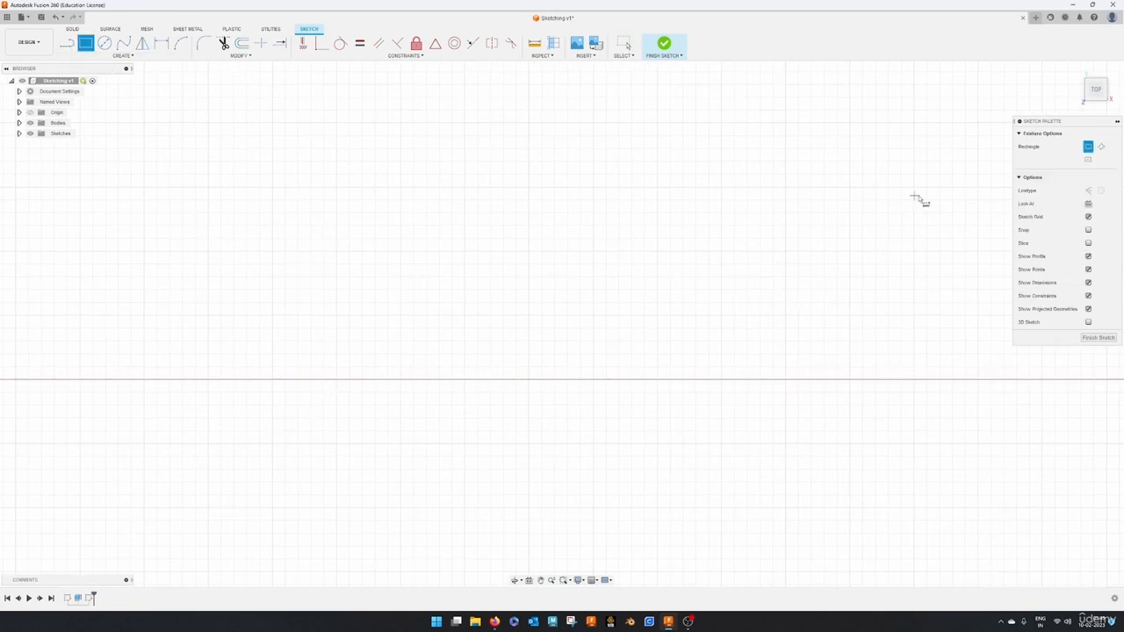
pyautogui.click(1103, 146)
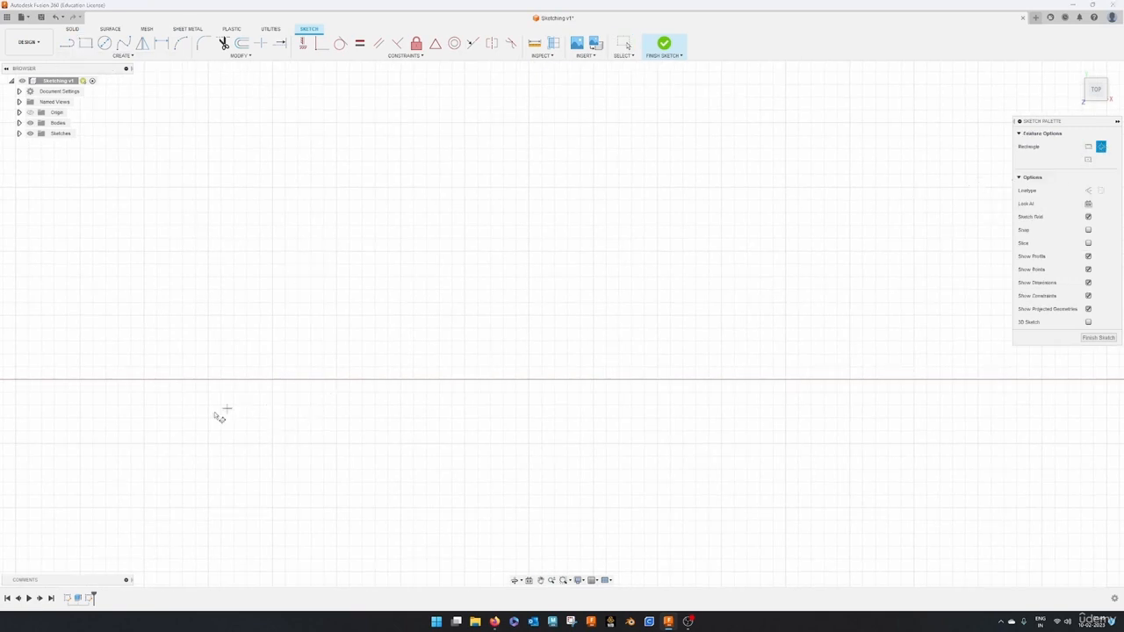
pyautogui.click(193, 380)
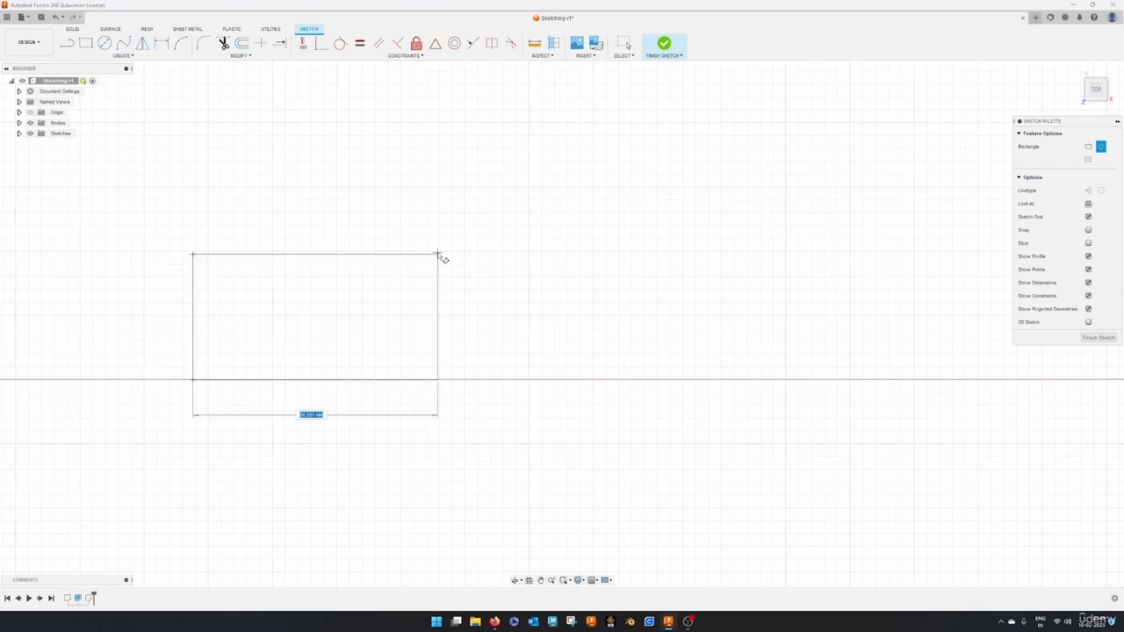
pyautogui.write('90')
pyautogui.press('Return')
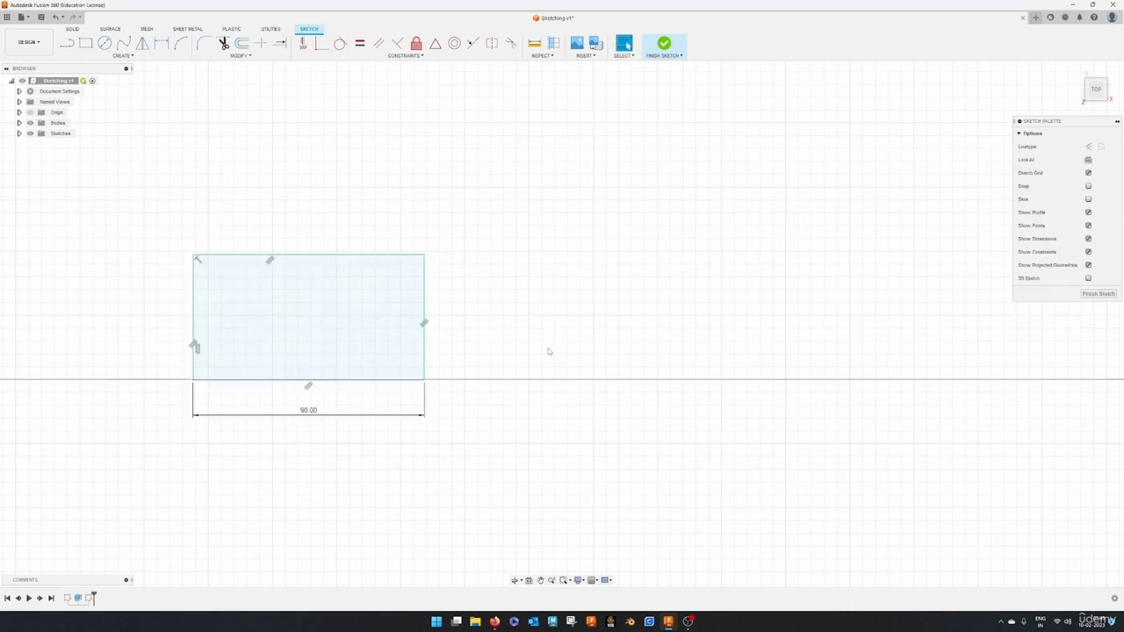
# - Pin the Center to Center Slot command to the sketch toolbar
pyautogui.scroll(-3, 469, 415)
pyautogui.scroll(-3, 469, 415)
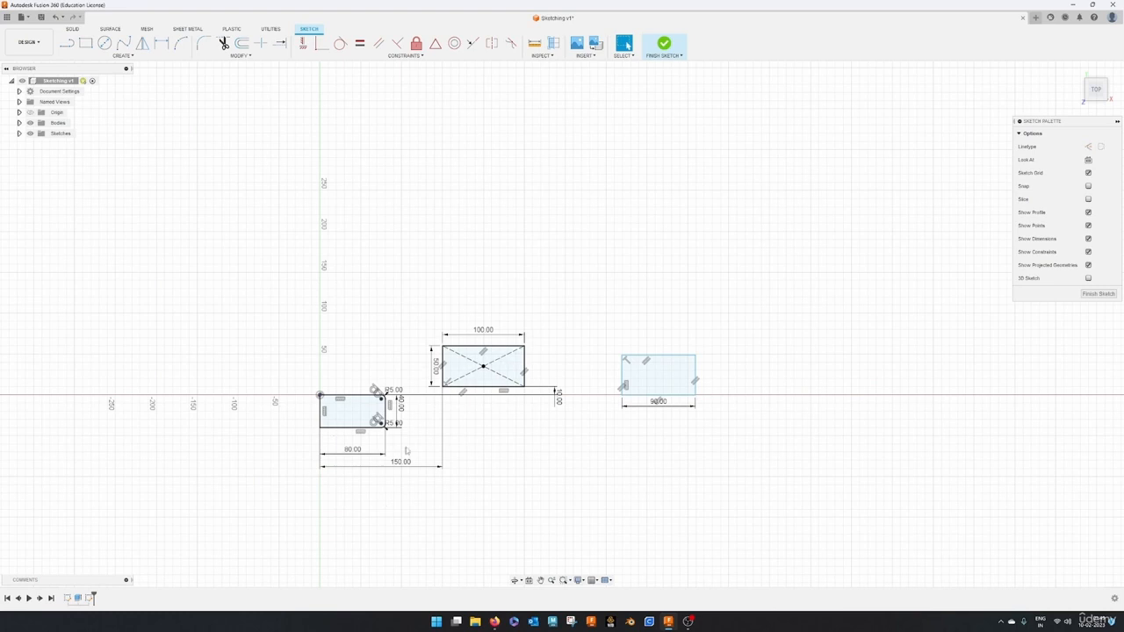
pyautogui.scroll(5, 744, 405)
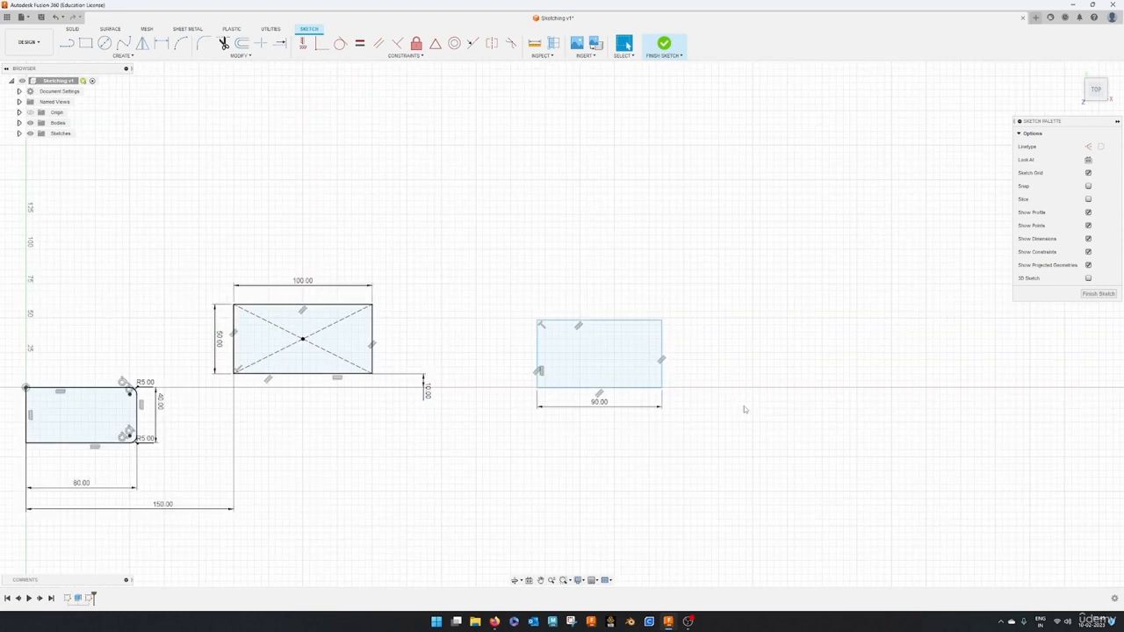
pyautogui.moveTo(830, 412)
pyautogui.mouseDown(button='middle')
pyautogui.moveTo(432, 460)
pyautogui.moveTo(206, 454)
pyautogui.mouseUp(button='middle')
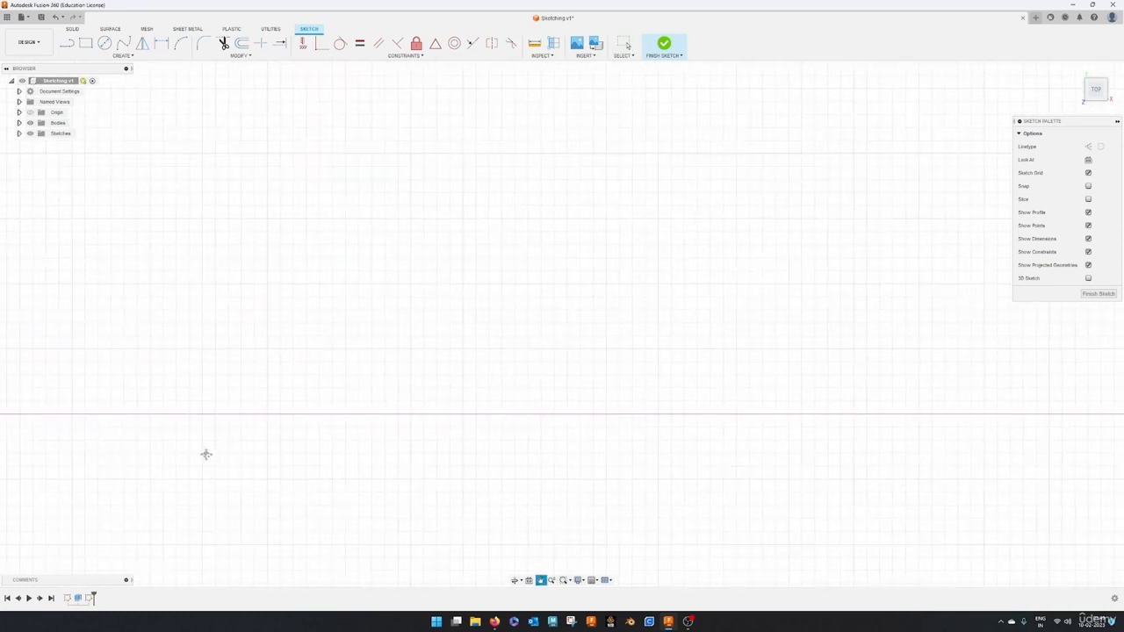
pyautogui.click(120, 55)
pyautogui.moveTo(89, 128)
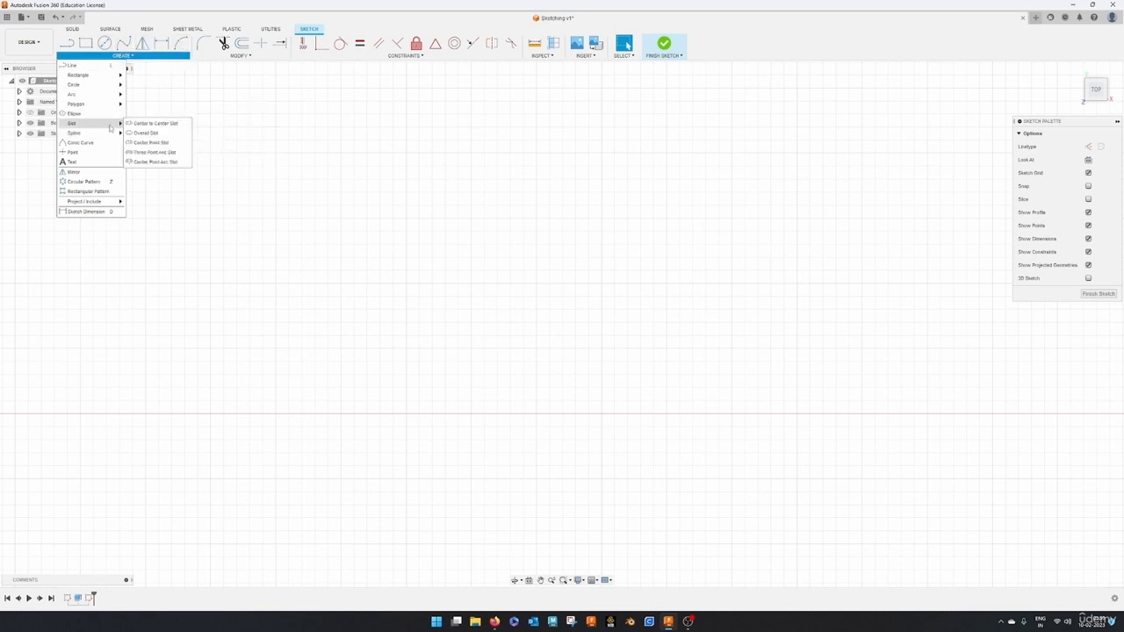
pyautogui.click(185, 124)
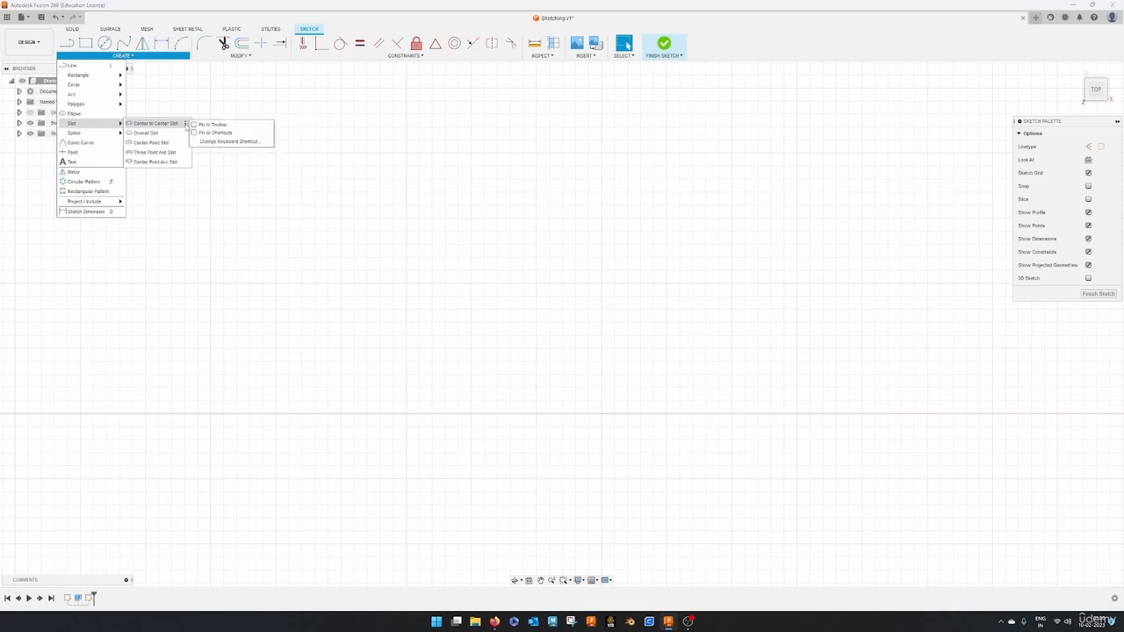
pyautogui.click(202, 127)
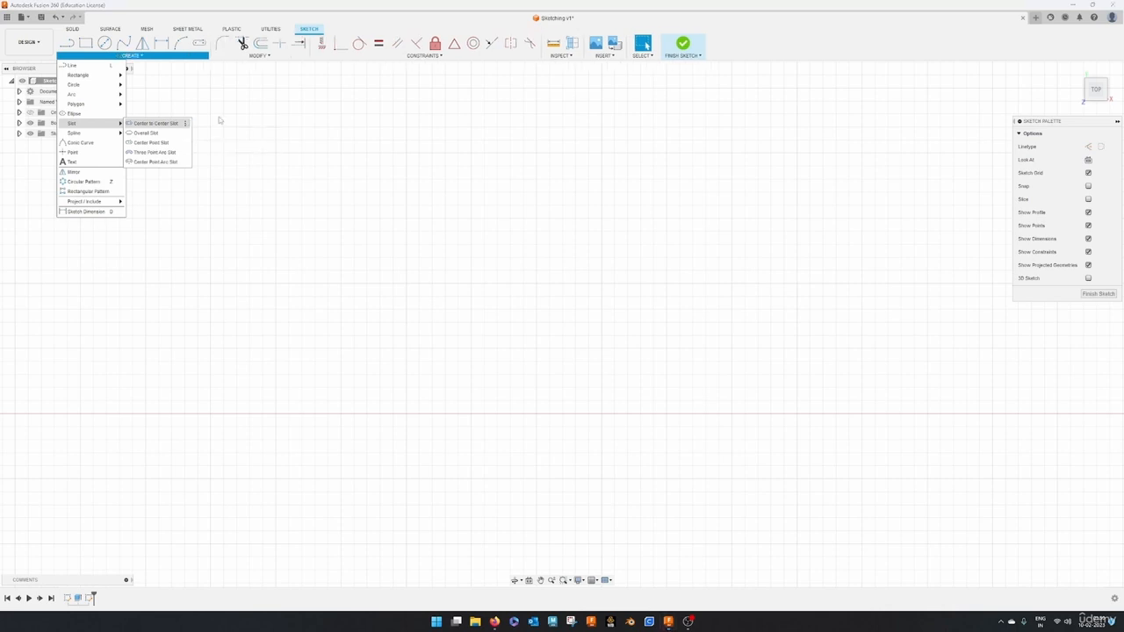
# - Draw a horizontal center-to-center slot straddling the horizontal axis, in the empty area beyond the 3-point rectangle
pyautogui.click(199, 44)
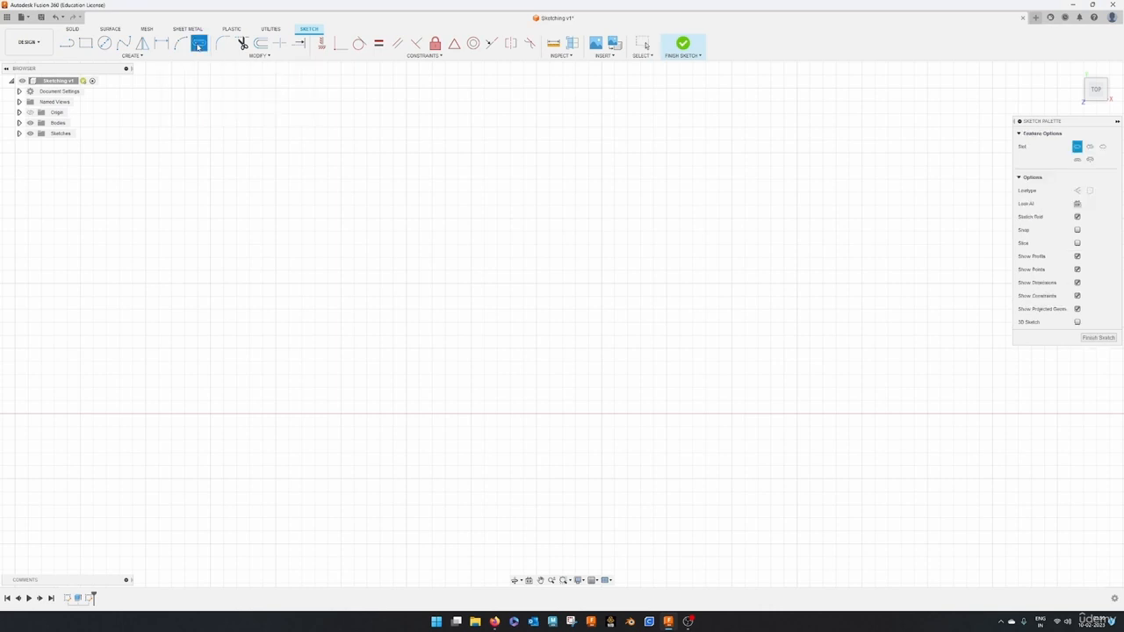
pyautogui.click(409, 403)
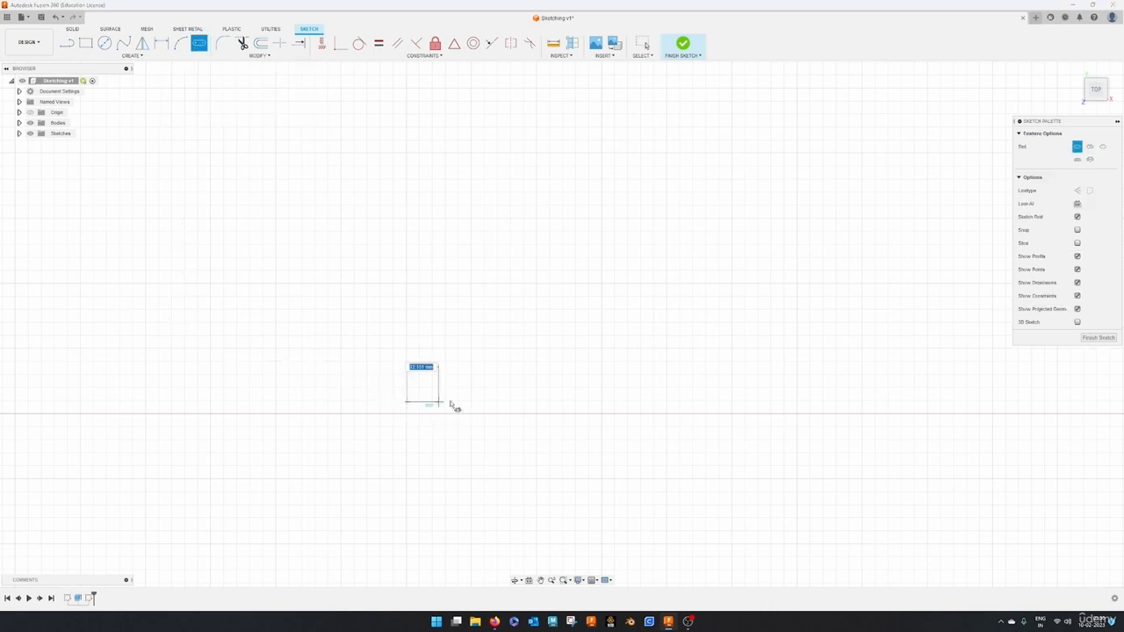
pyautogui.click(539, 403)
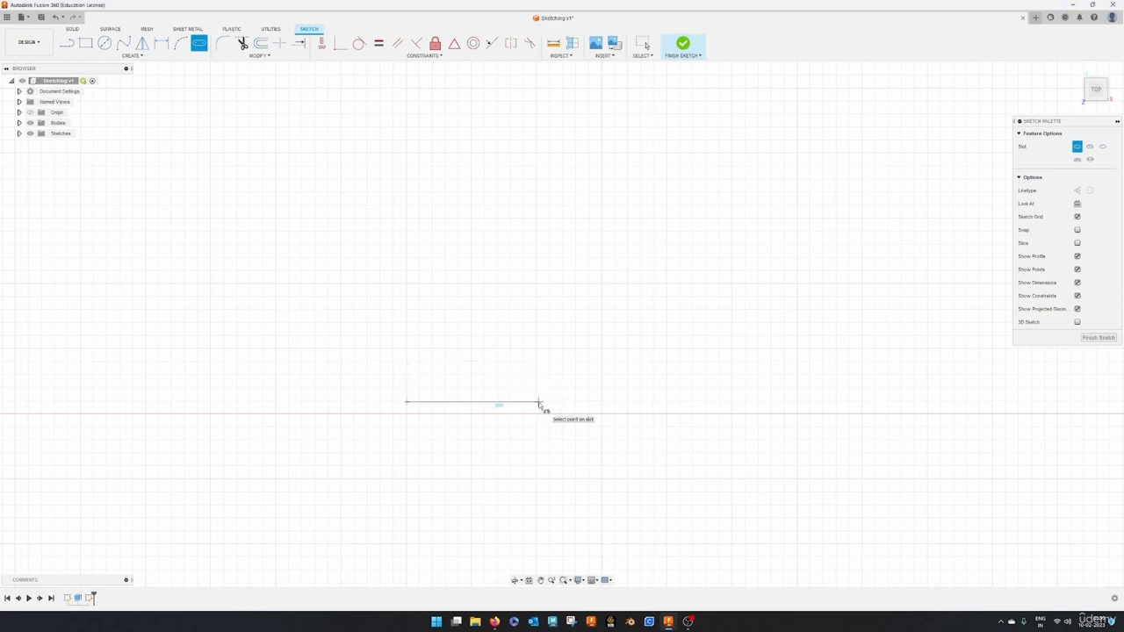
pyautogui.click(586, 444)
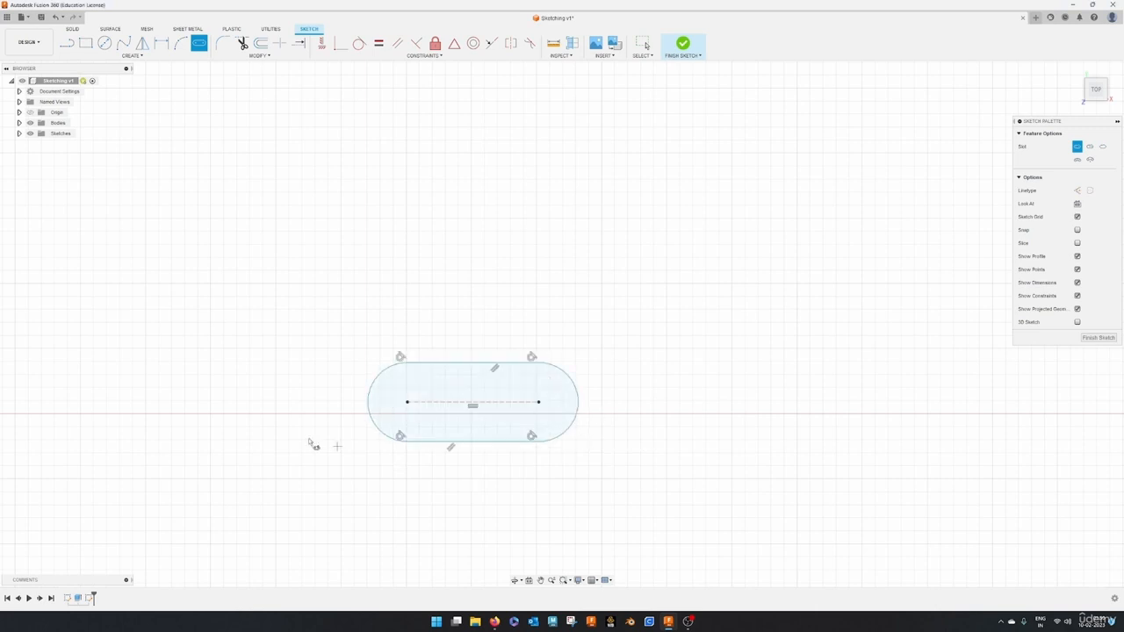
# - Examine the shapes drawn so far, the spline types and the list of available sketch constraints
pyautogui.scroll(-3, 538, 332)
pyautogui.scroll(-2, 516, 347)
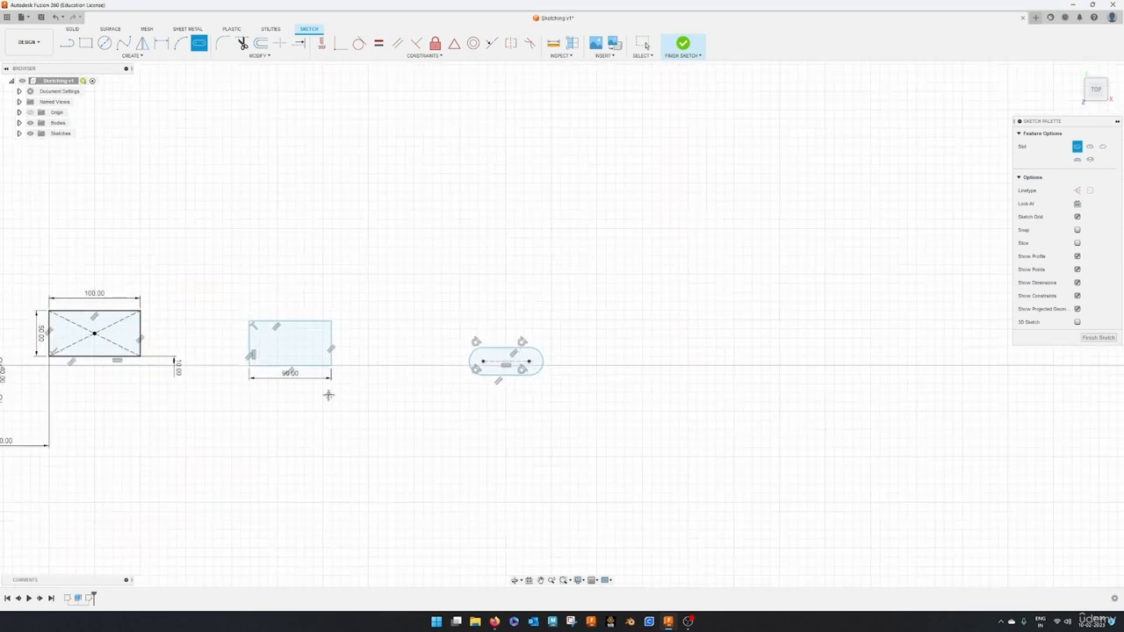
pyautogui.moveTo(130, 378); pyautogui.dragTo(337, 412, button='middle')
pyautogui.click(130, 60)
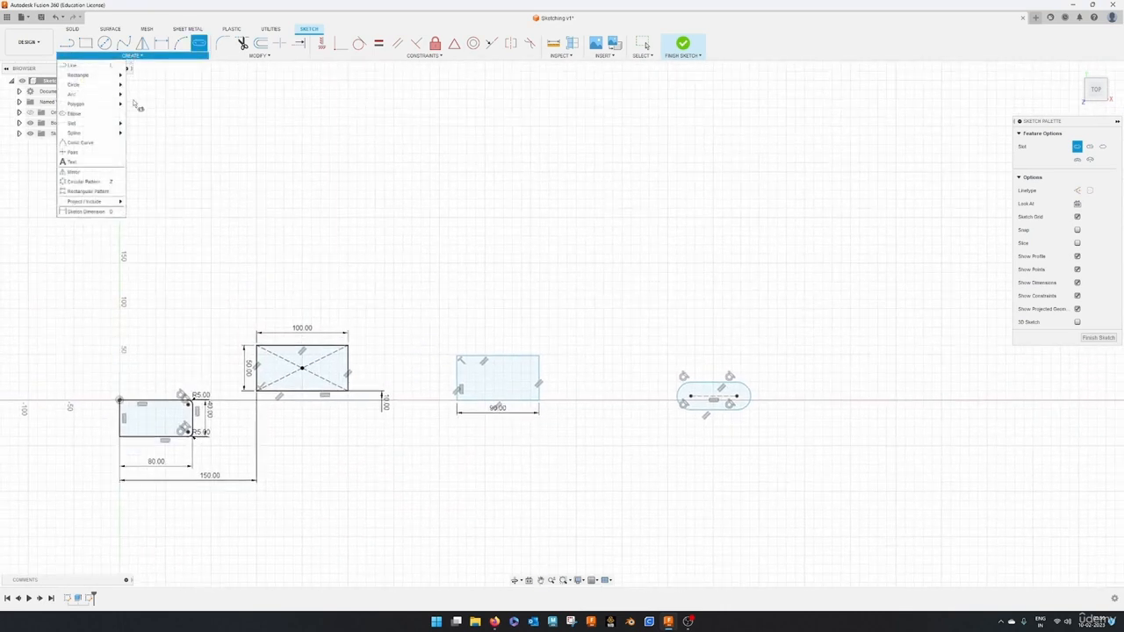
pyautogui.moveTo(93, 133)
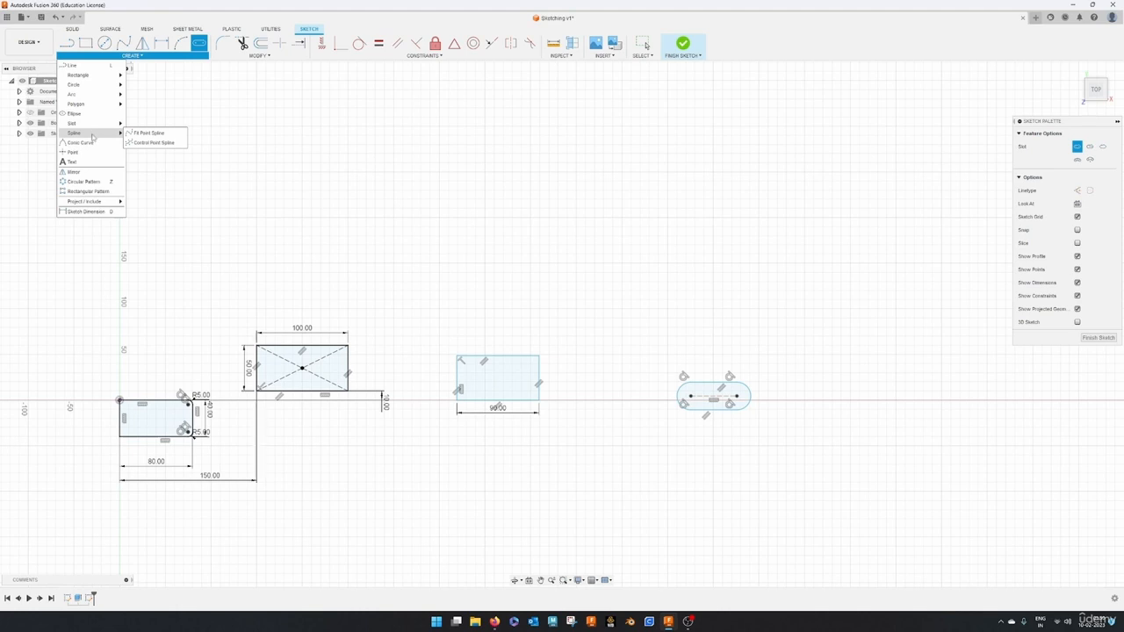
pyautogui.click(423, 55)
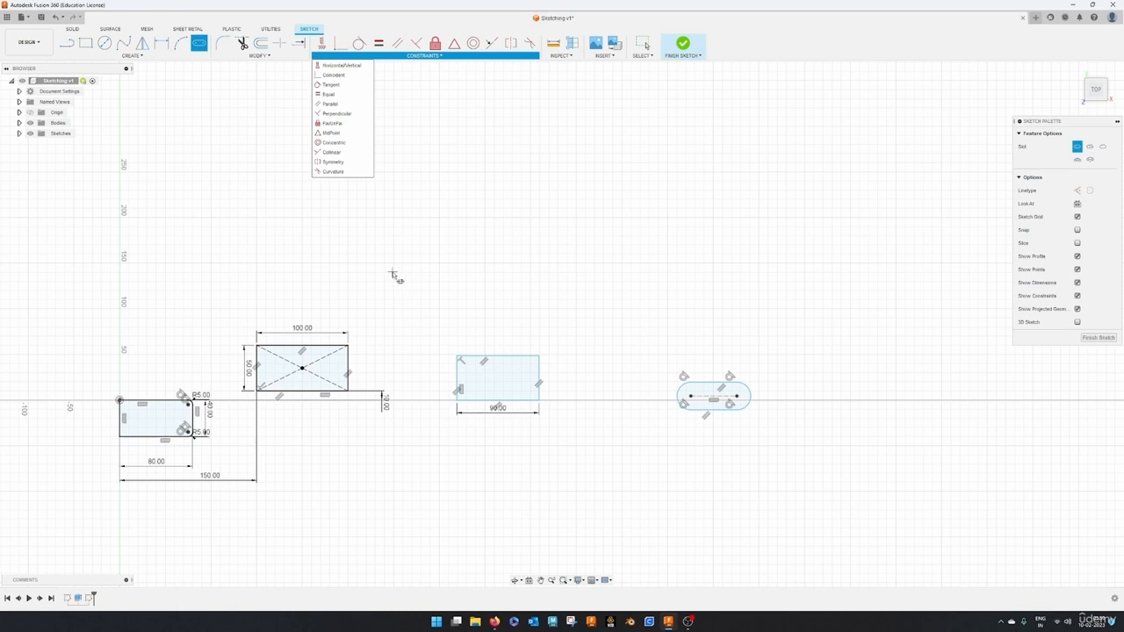
pyautogui.press('Escape')
pyautogui.click(276, 294)
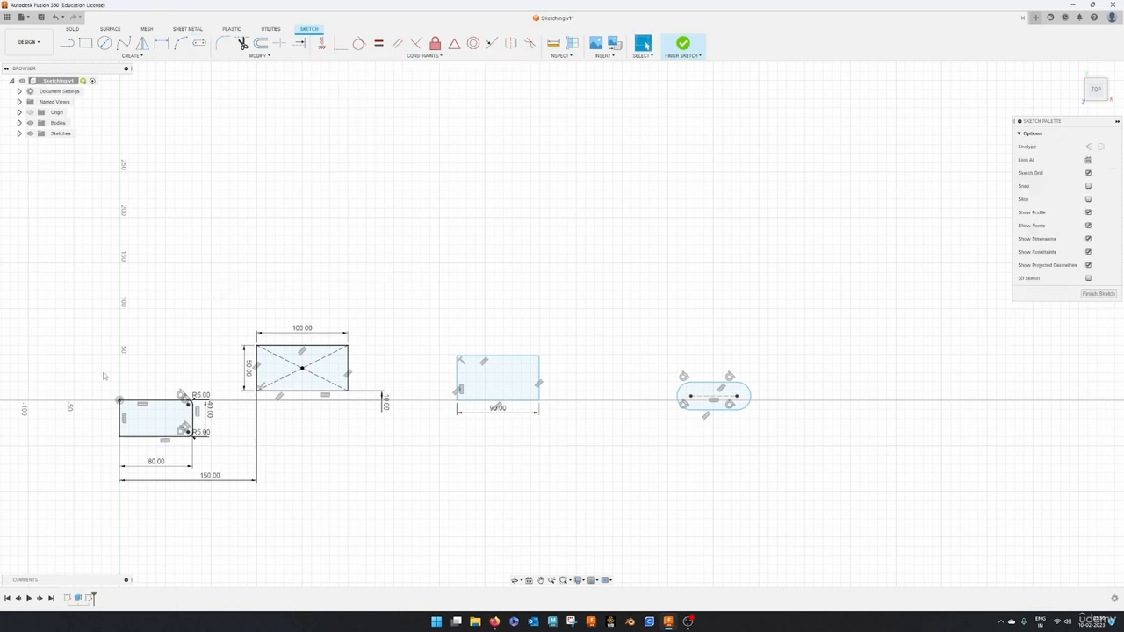
# - Draw a slightly slanted line crossing the vertical axis, above the filleted rectangle
pyautogui.scroll(3, 103, 376)
pyautogui.moveTo(103, 376); pyautogui.dragTo(316, 510, button='middle')
pyautogui.scroll(3, 378, 427)
pyautogui.moveTo(444, 463); pyautogui.dragTo(457, 478, button='middle')
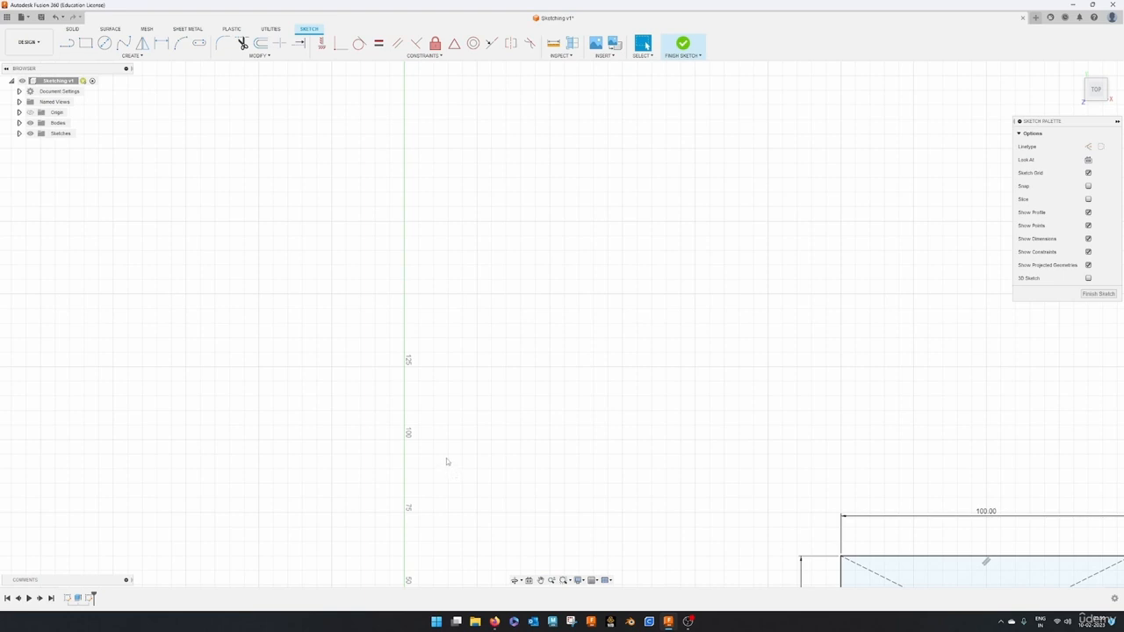
pyautogui.press('l')
pyautogui.click(378, 471)
pyautogui.click(423, 158)
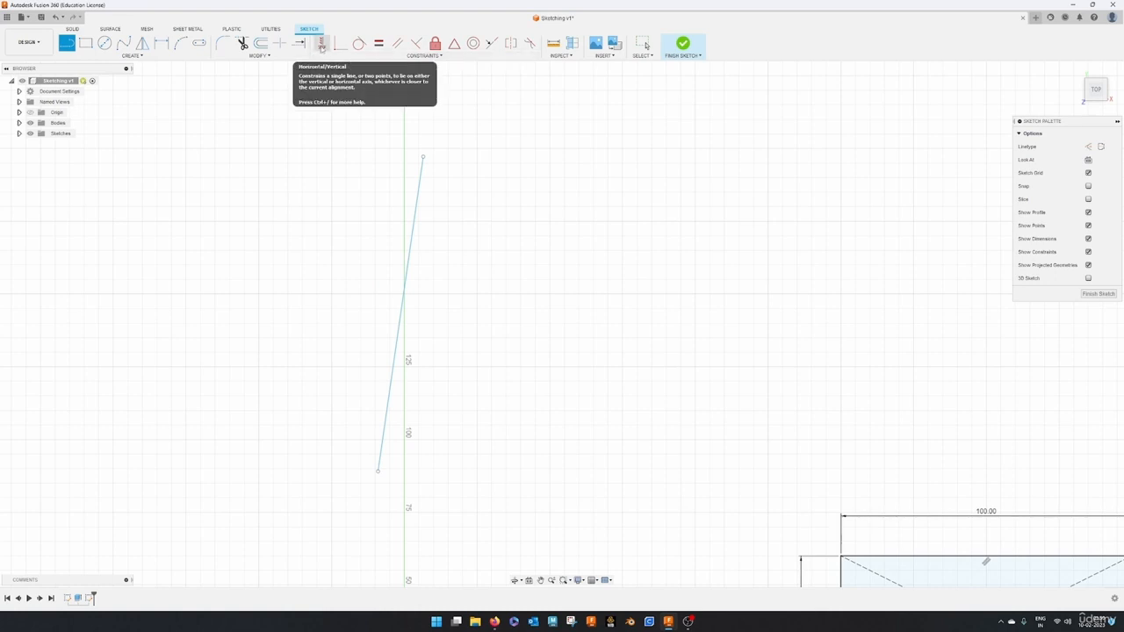
# - Make the slanted line vertical with the Horizontal/Vertical constraint
pyautogui.click(322, 44)
pyautogui.click(396, 327)
pyautogui.scroll(-3, 527, 378)
pyautogui.scroll(-2, 483, 403)
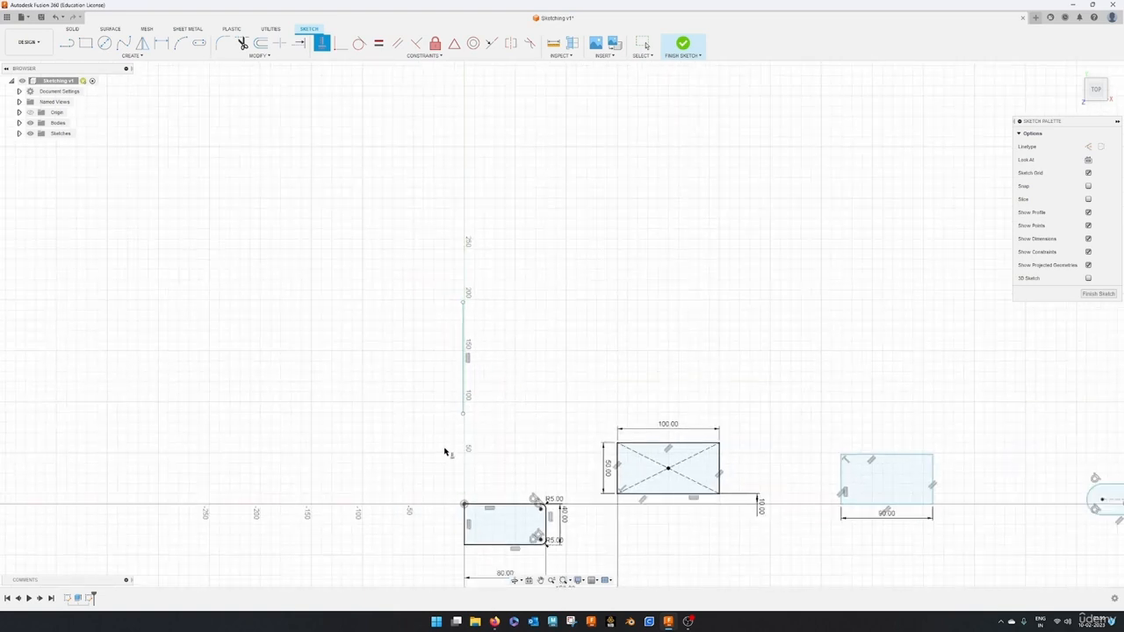
pyautogui.press('Escape')
# - Draw a center diameter circle of 50 mm to the right of the vertical line's midsection
pyautogui.scroll(5, 480, 325)
pyautogui.moveTo(482, 307); pyautogui.dragTo(501, 232, button='middle')
pyautogui.click(132, 55)
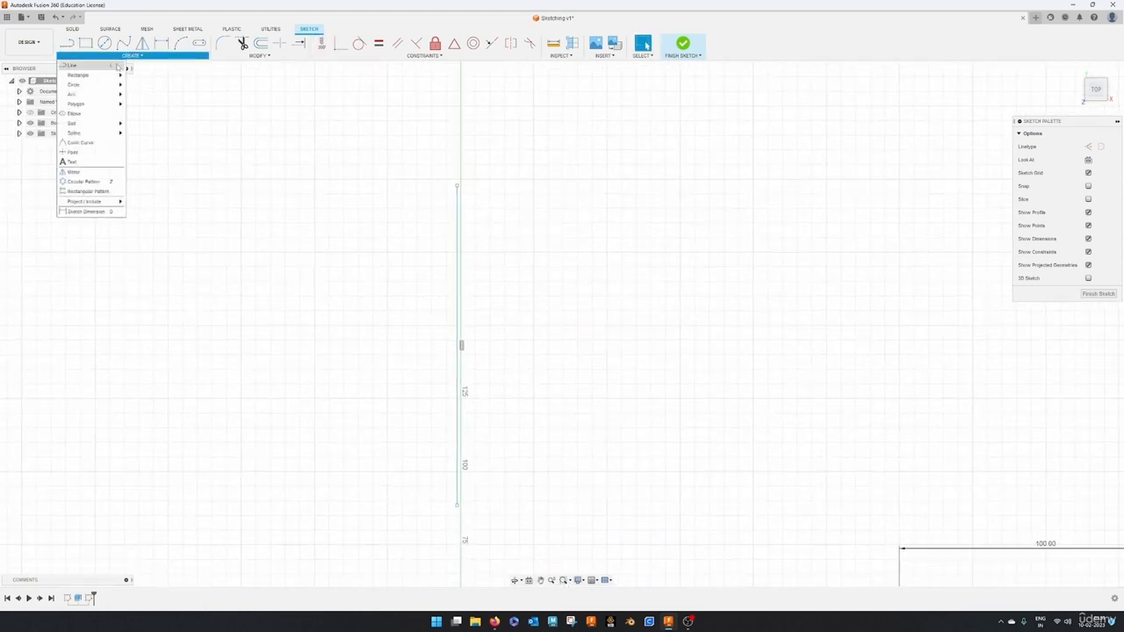
pyautogui.moveTo(82, 86)
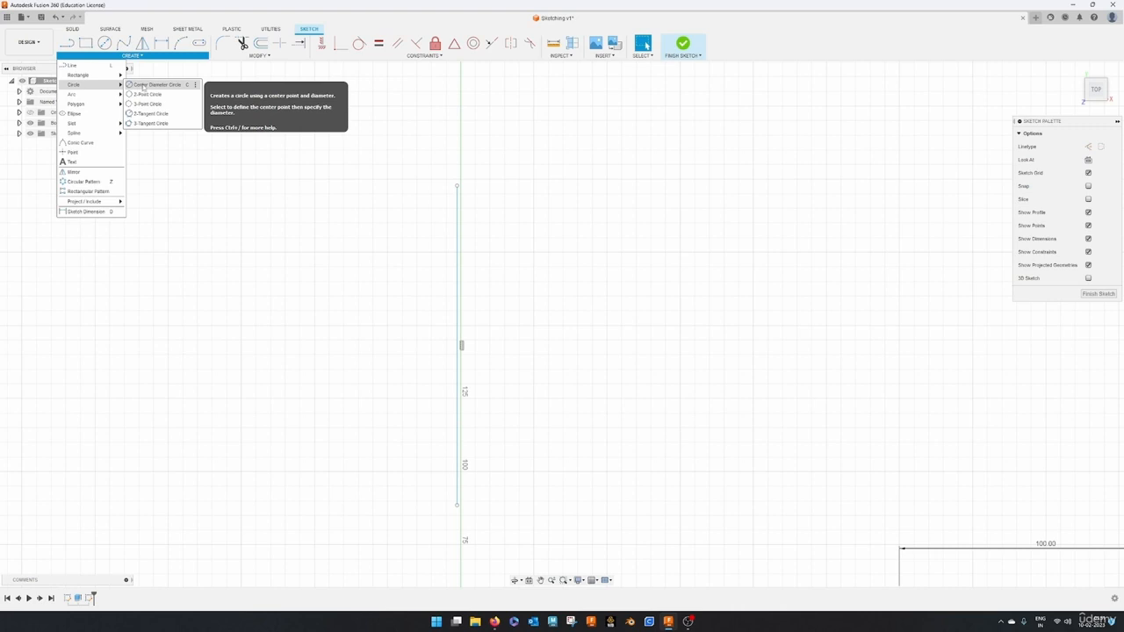
pyautogui.click(157, 85)
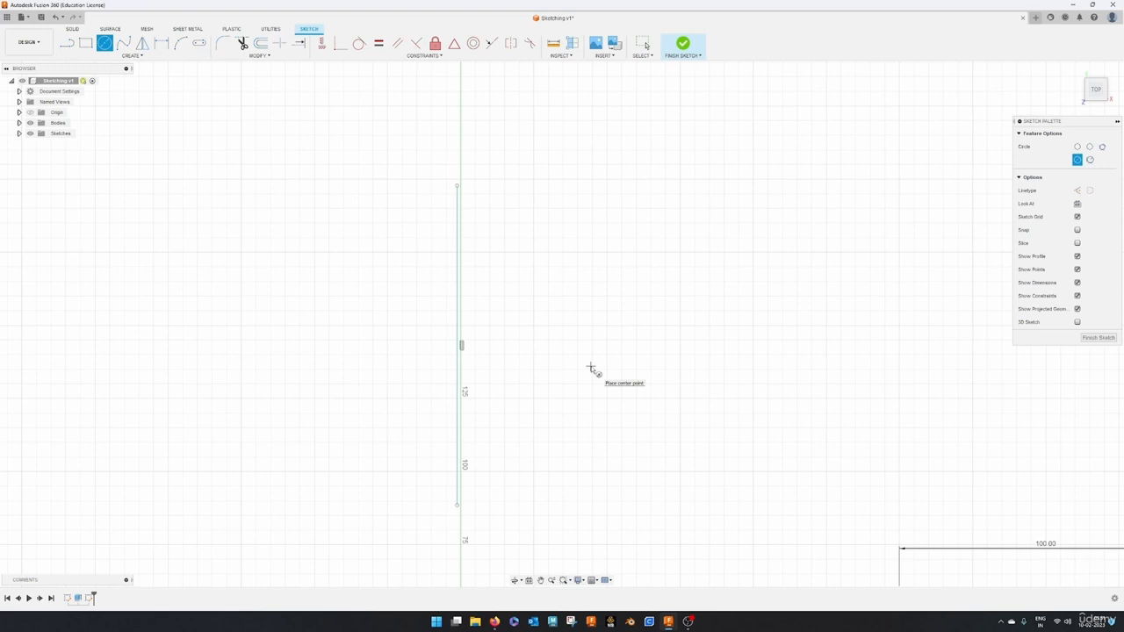
pyautogui.click(590, 367)
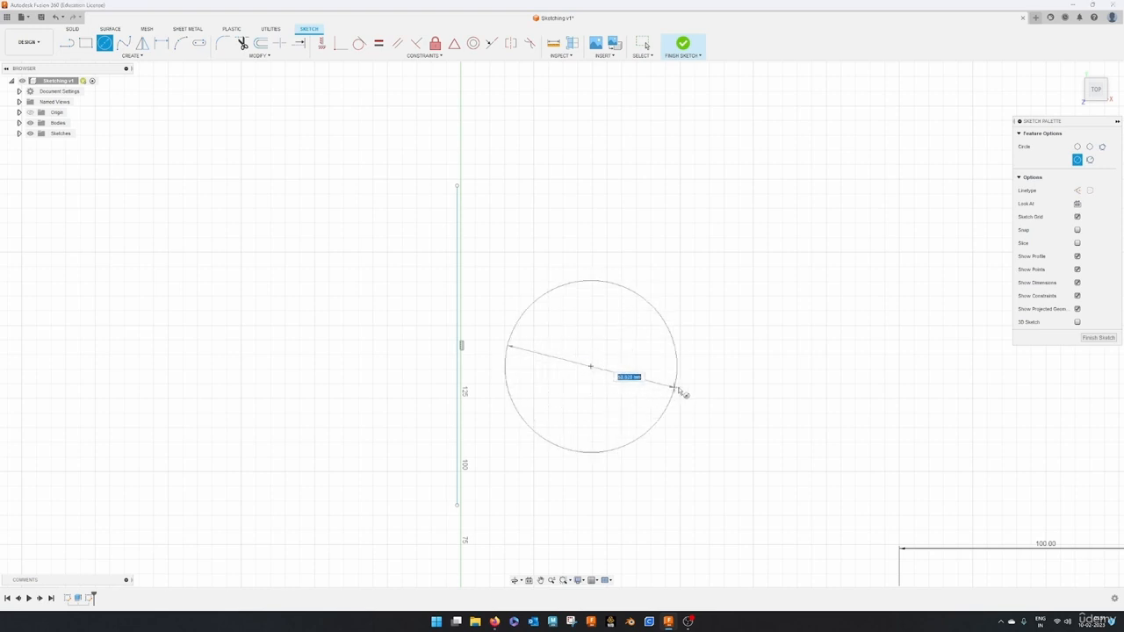
pyautogui.write('50')
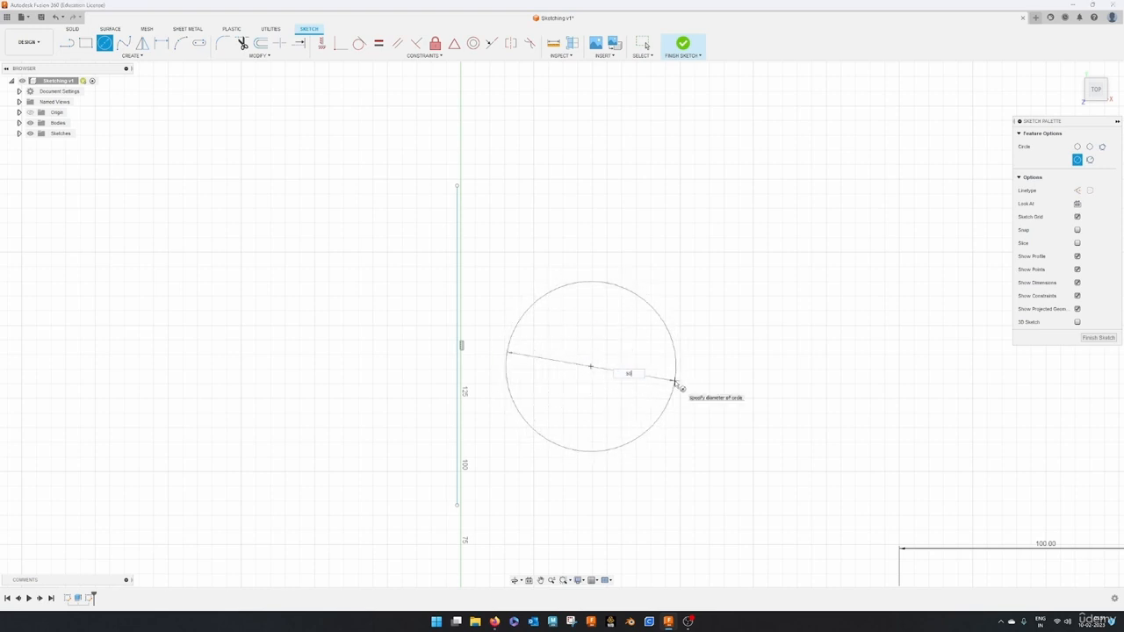
pyautogui.press('Return')
pyautogui.press('Escape')
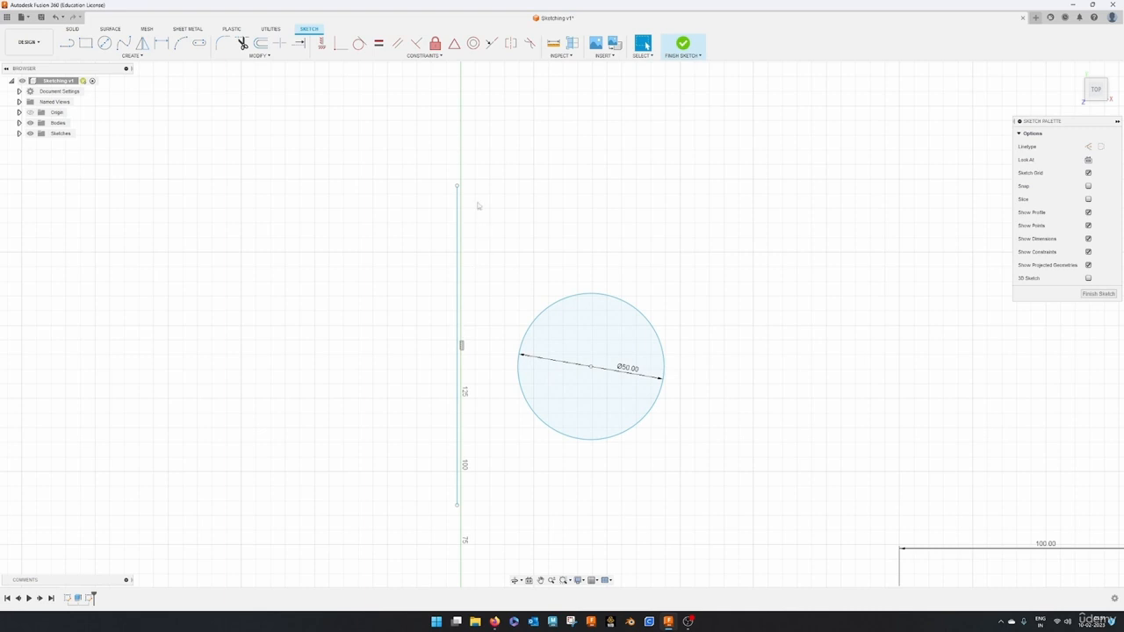
# - Apply a Tangent constraint between the 50 mm circle and the vertical line
pyautogui.click(359, 43)
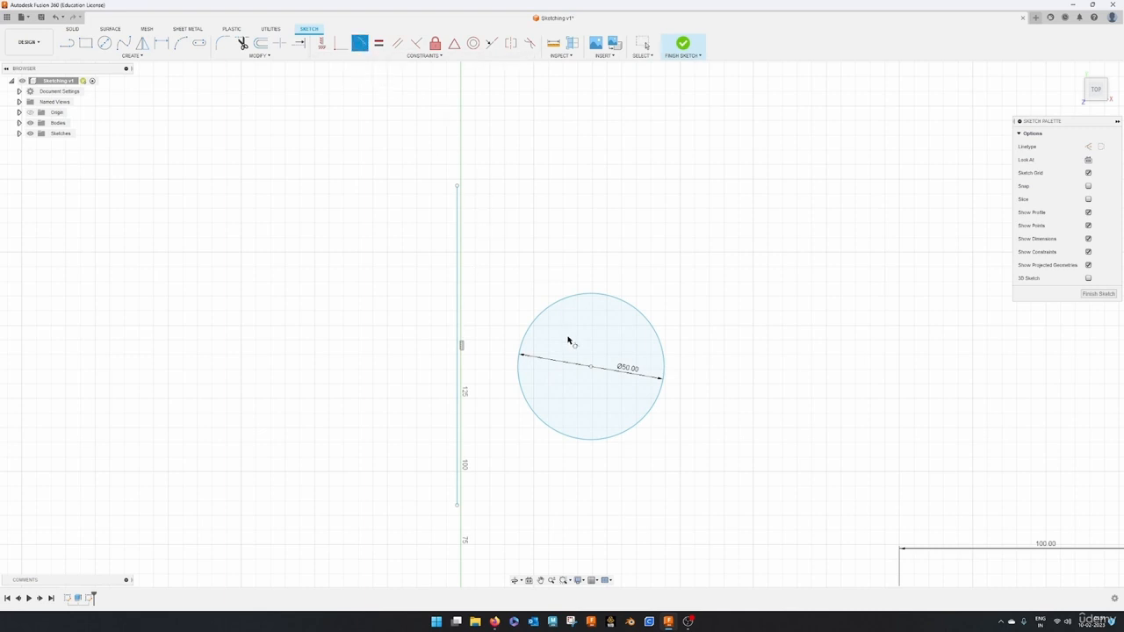
pyautogui.click(524, 338)
pyautogui.click(458, 426)
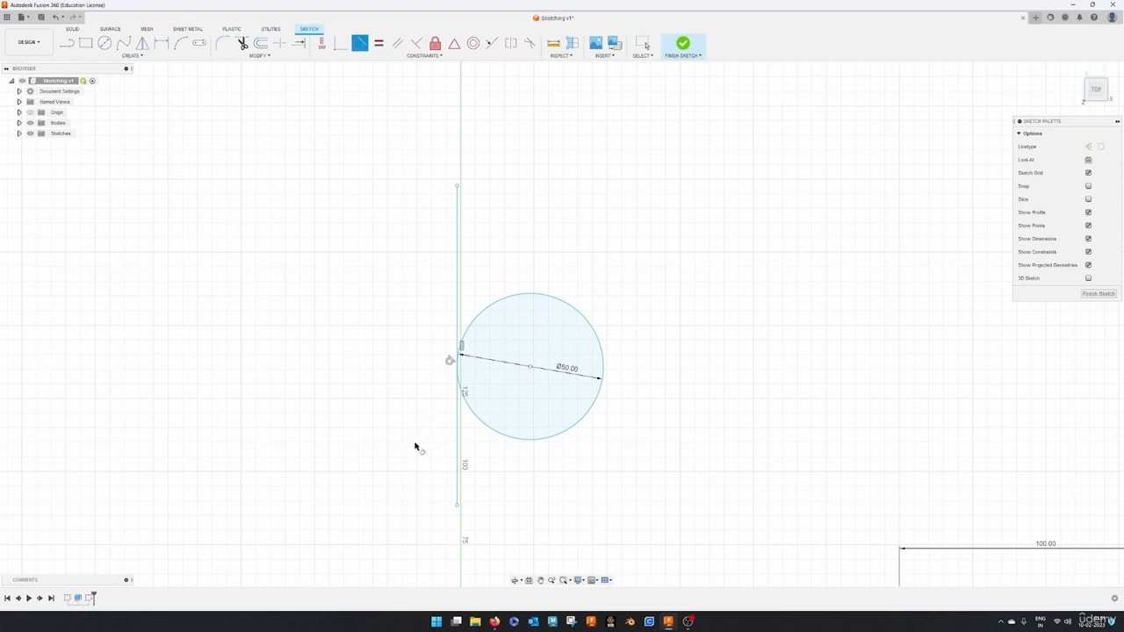
# - Draw a line about 62 mm long from the vertical line's upper endpoint to the circle's upper right, tangent to the circle
pyautogui.press('l')
pyautogui.click(457, 186)
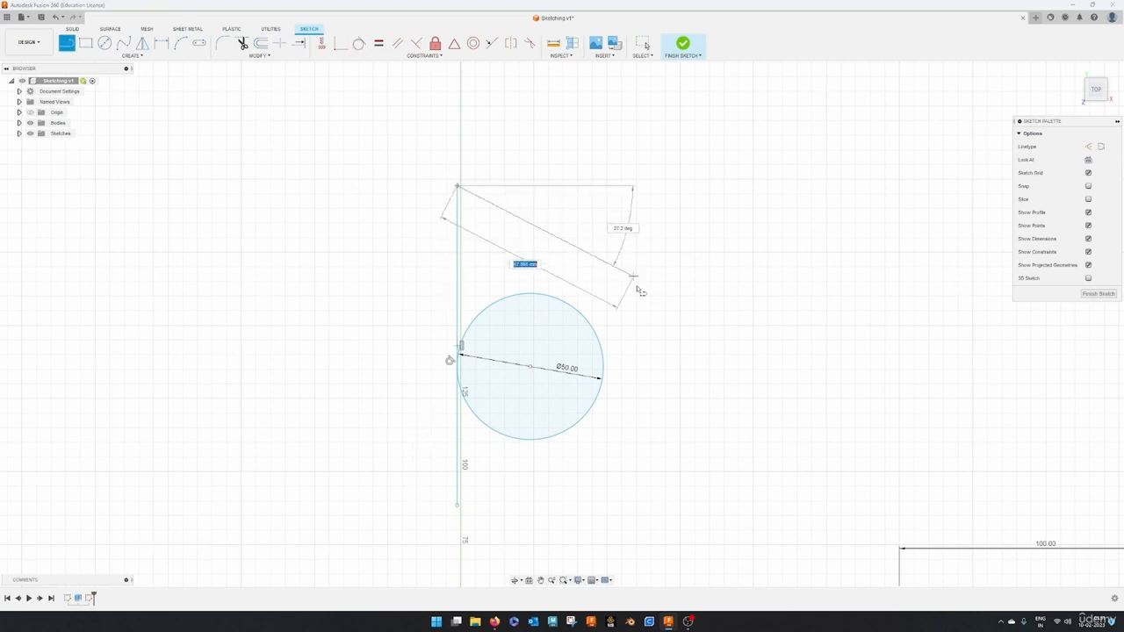
pyautogui.scroll(2, 585, 322)
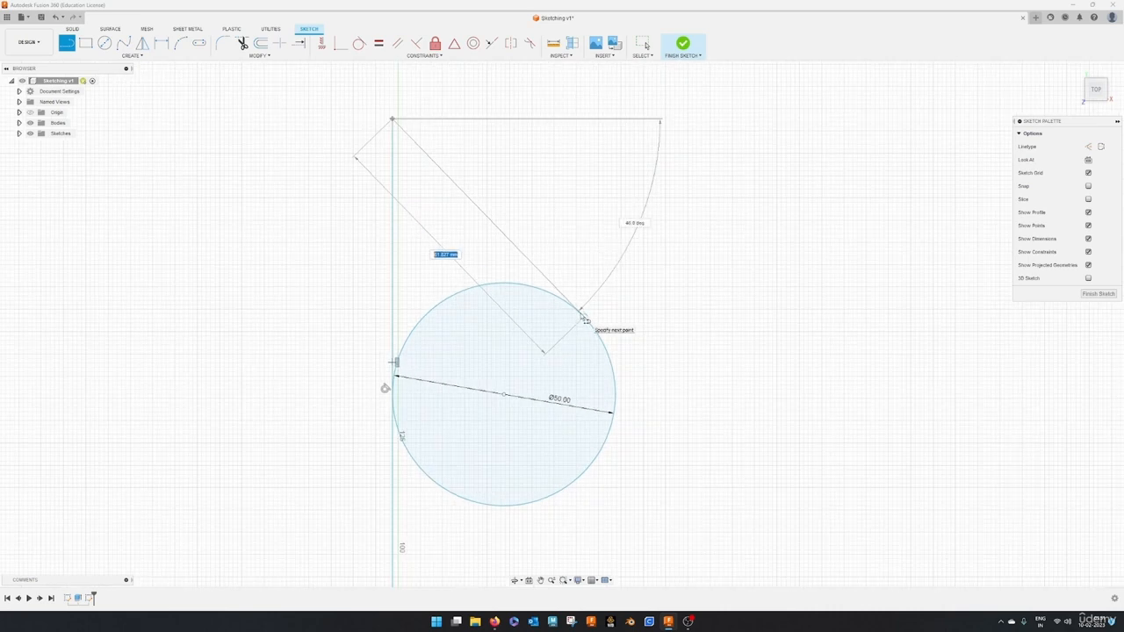
pyautogui.scroll(2, 585, 321)
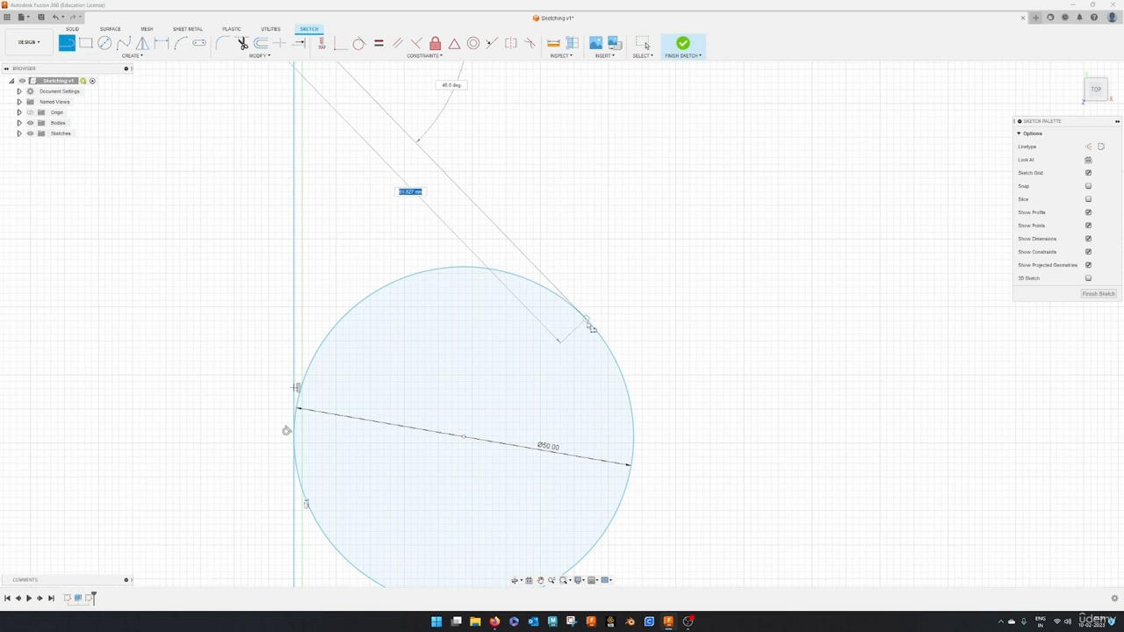
pyautogui.click(586, 324)
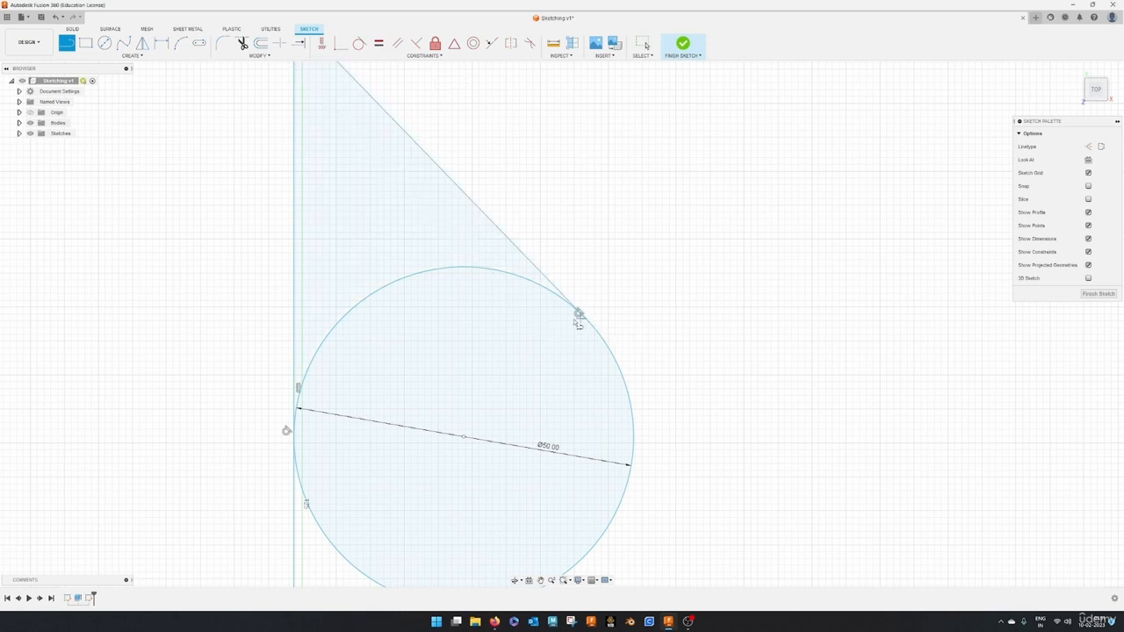
# - Draw a line from the vertical line's lower endpoint to the circle's lower right, tangent to the circle
pyautogui.scroll(2, 583, 318)
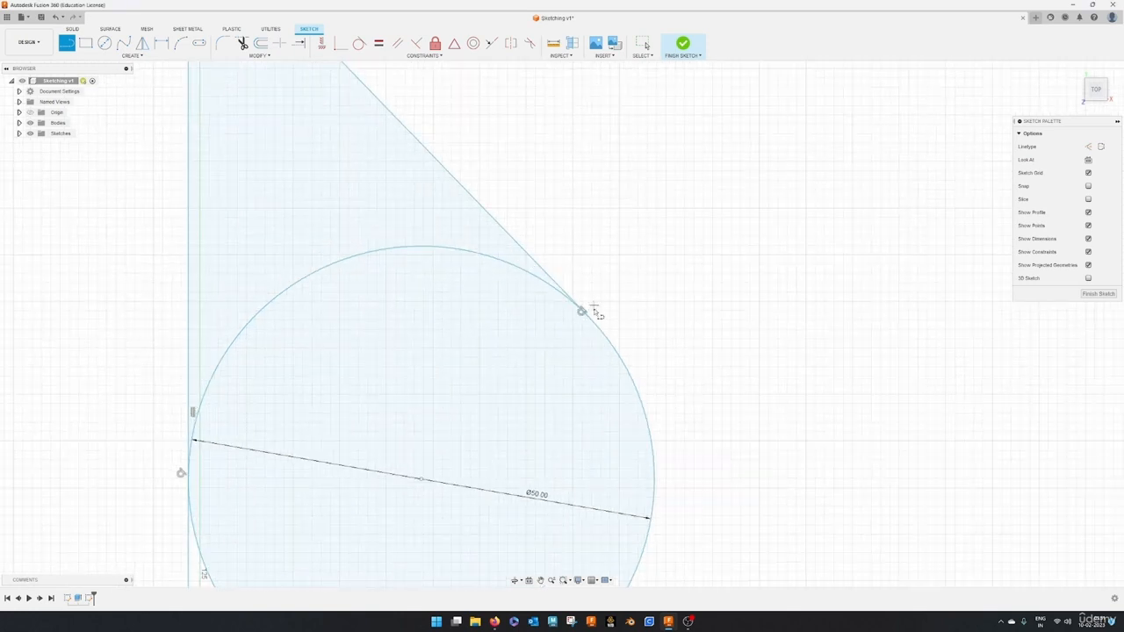
pyautogui.scroll(-5, 569, 348)
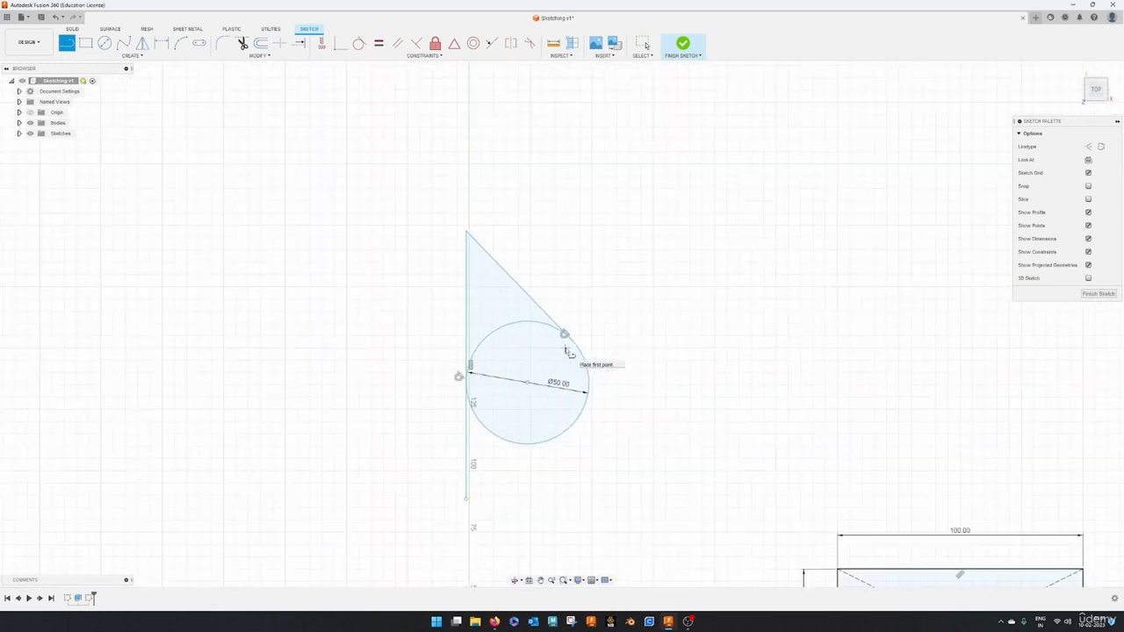
pyautogui.click(466, 499)
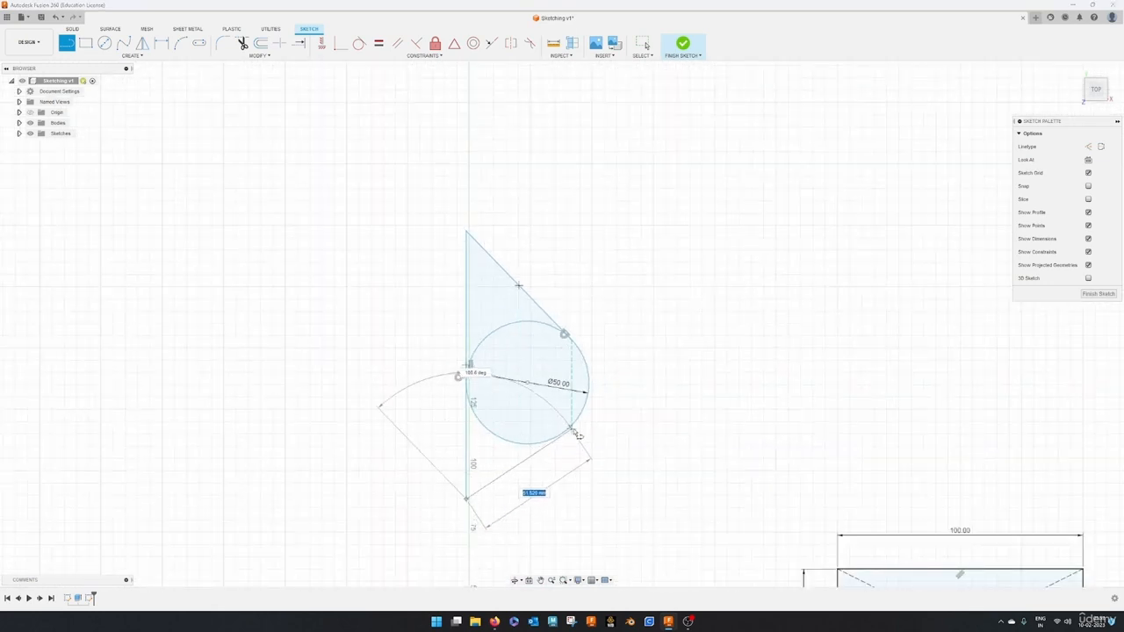
pyautogui.scroll(3, 577, 422)
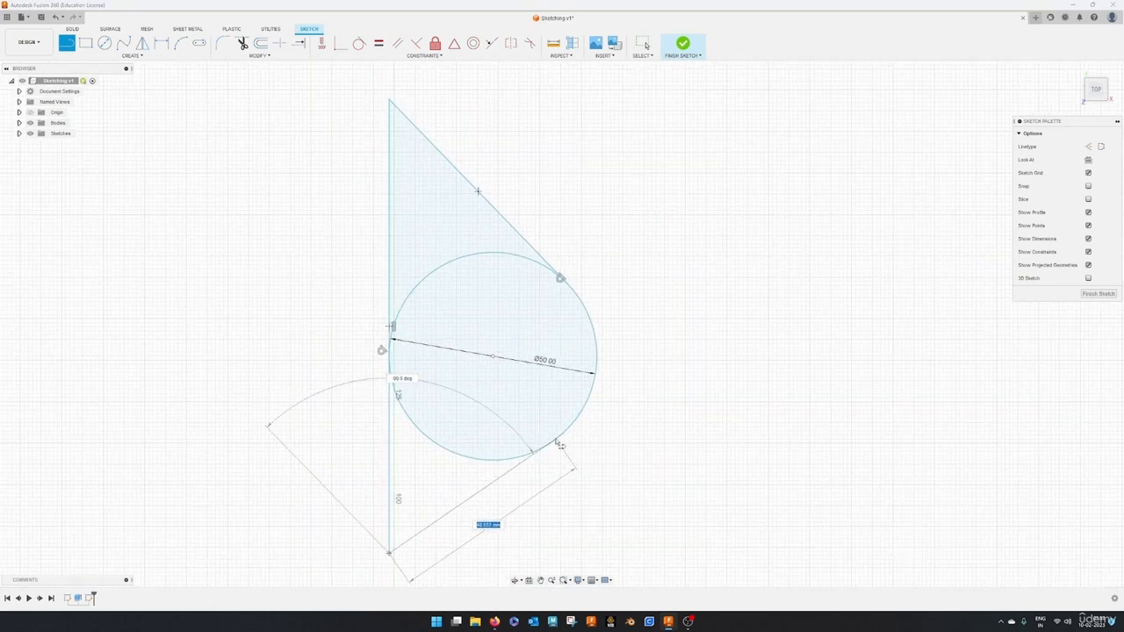
pyautogui.doubleClick(557, 446)
pyautogui.scroll(-2, 634, 438)
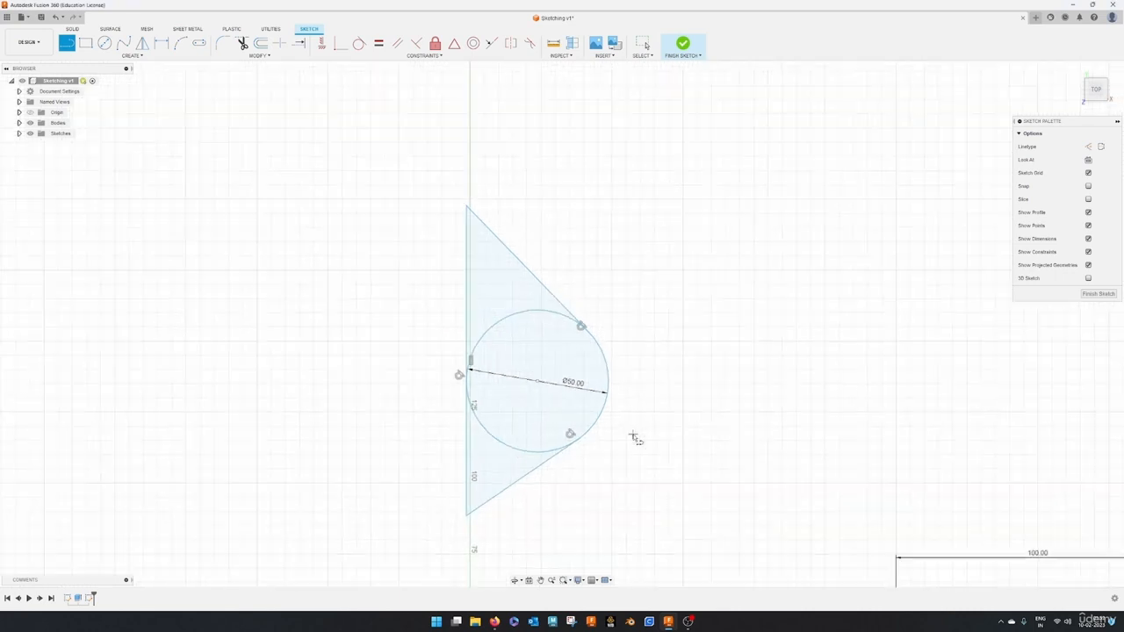
pyautogui.scroll(-2, 634, 438)
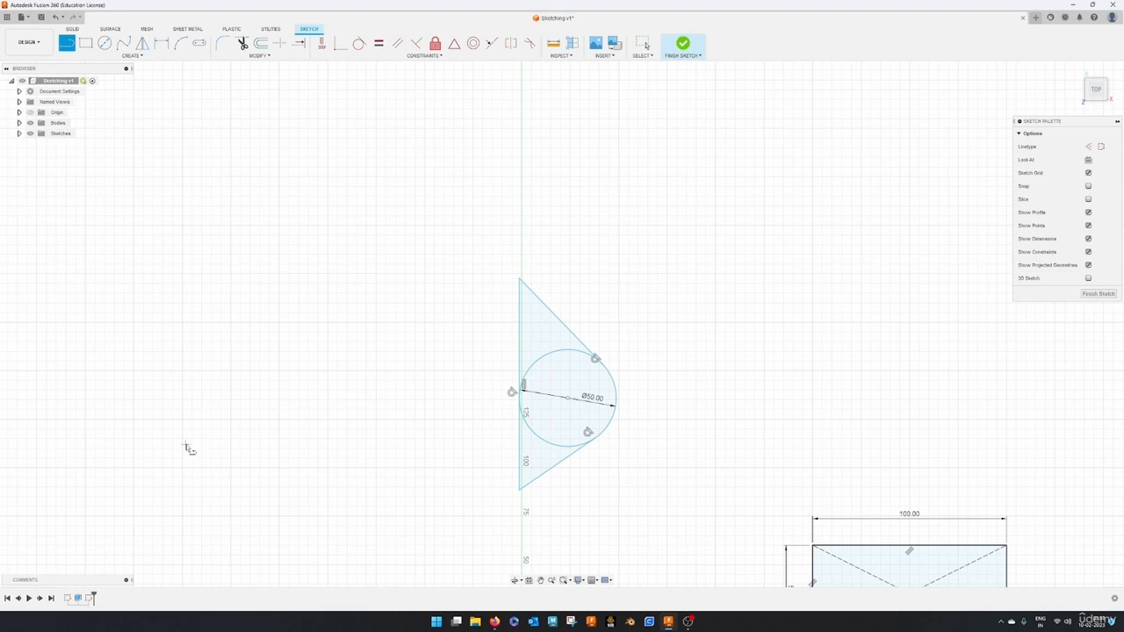
pyautogui.press('Escape')
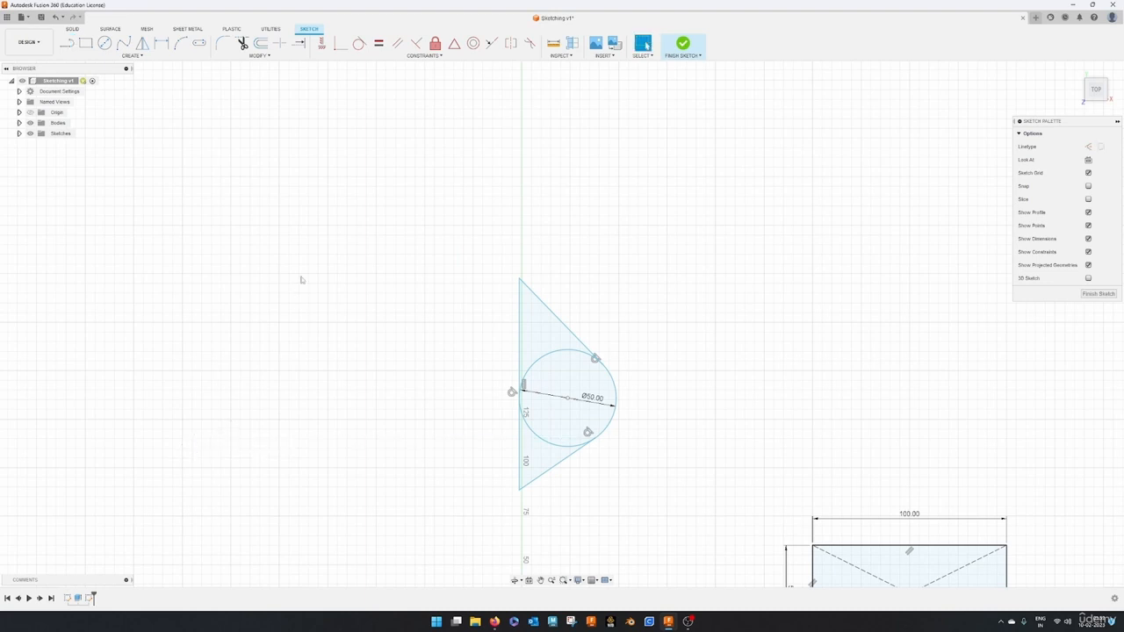
# - Draw a vertical construction line about 144 mm long to the left of the circle-and-triangle shape
pyautogui.press('l')
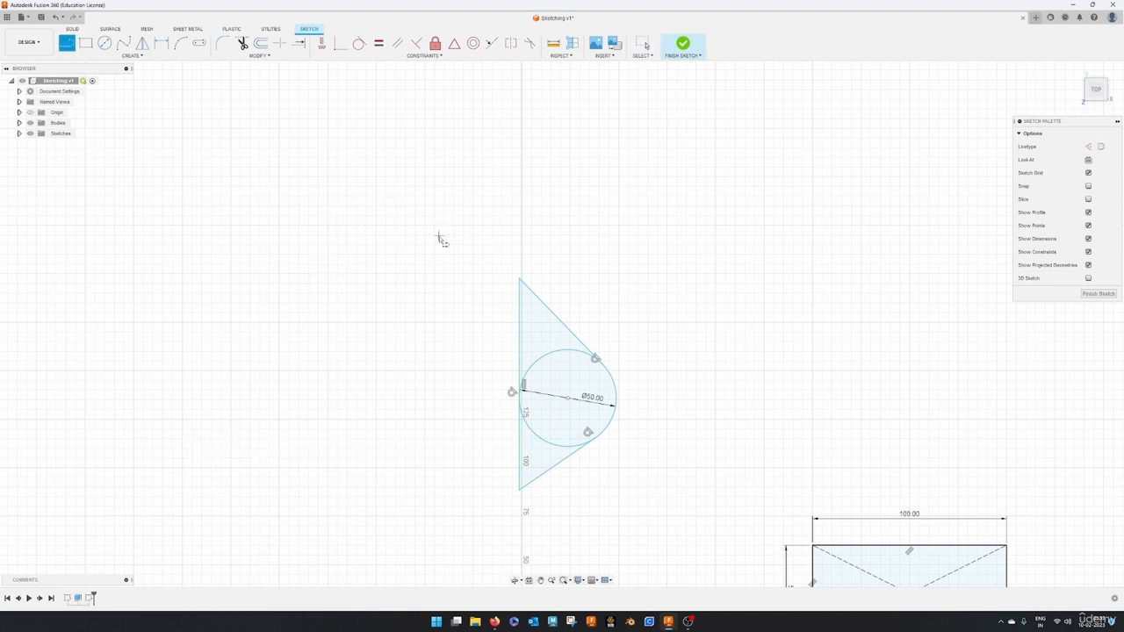
pyautogui.click(1090, 147)
pyautogui.click(479, 256)
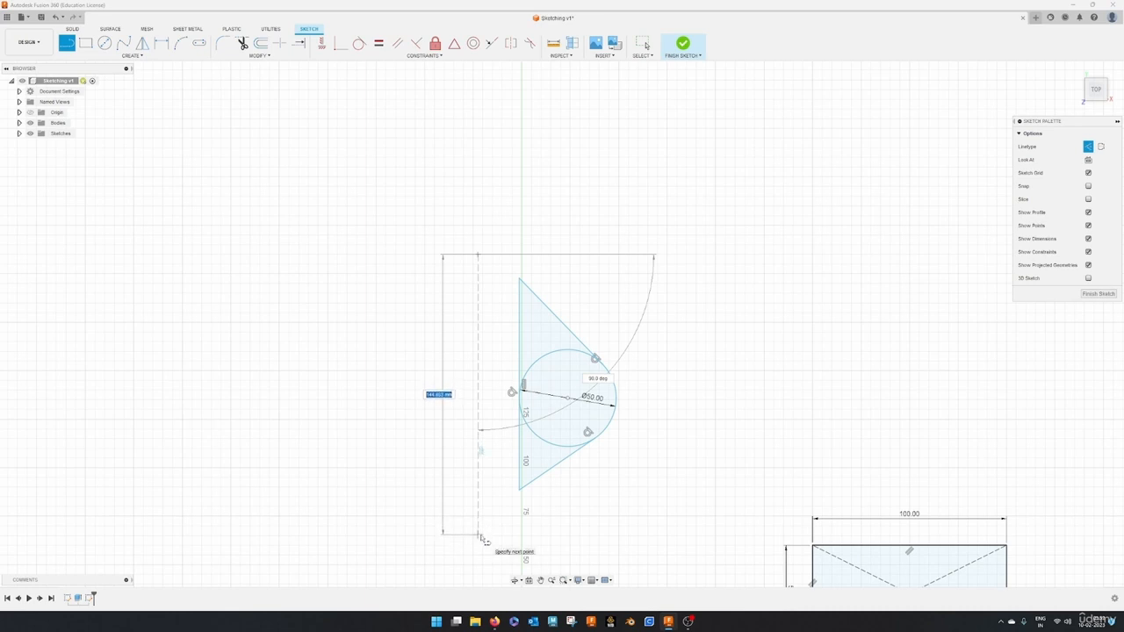
pyautogui.click(478, 534)
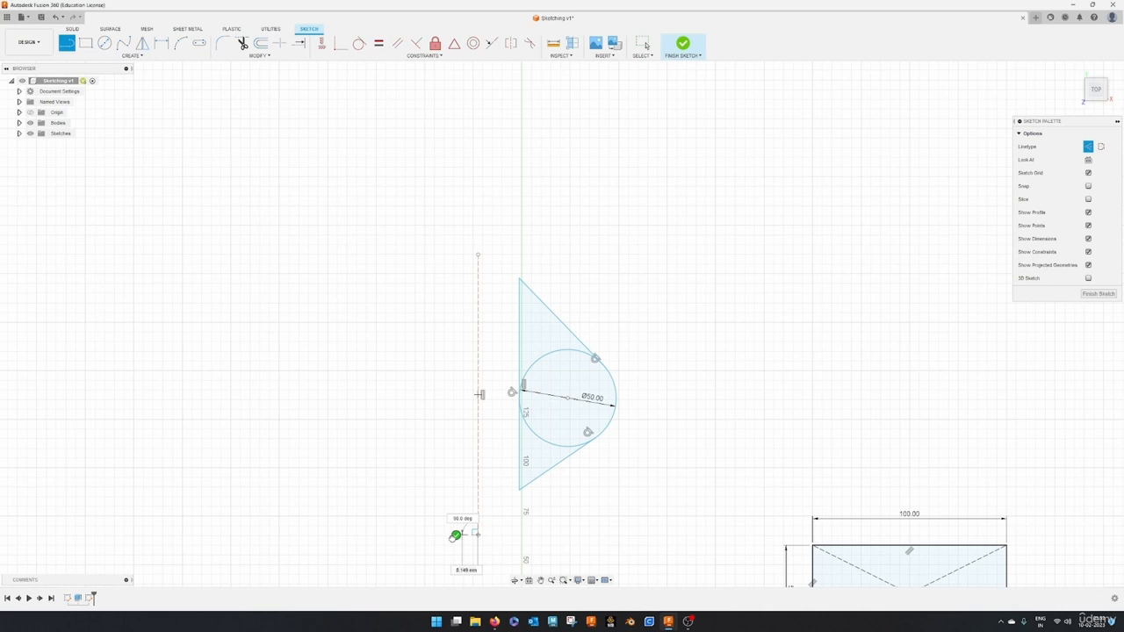
pyautogui.press('Escape')
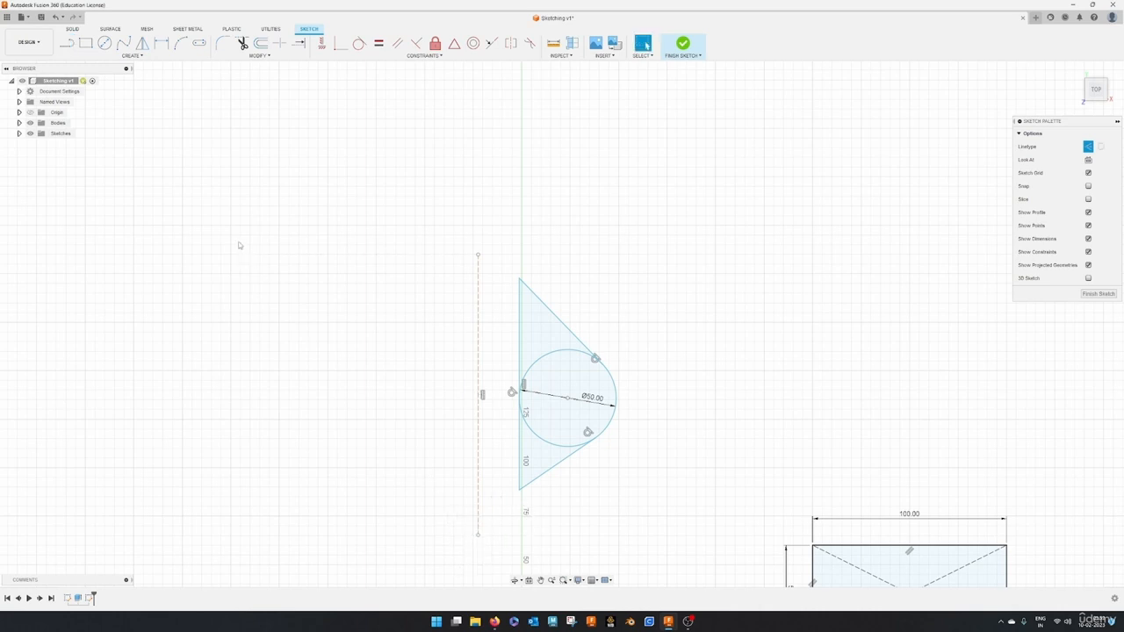
# - Mirror the three lines and the 50 mm circle across the vertical construction line
pyautogui.click(130, 56)
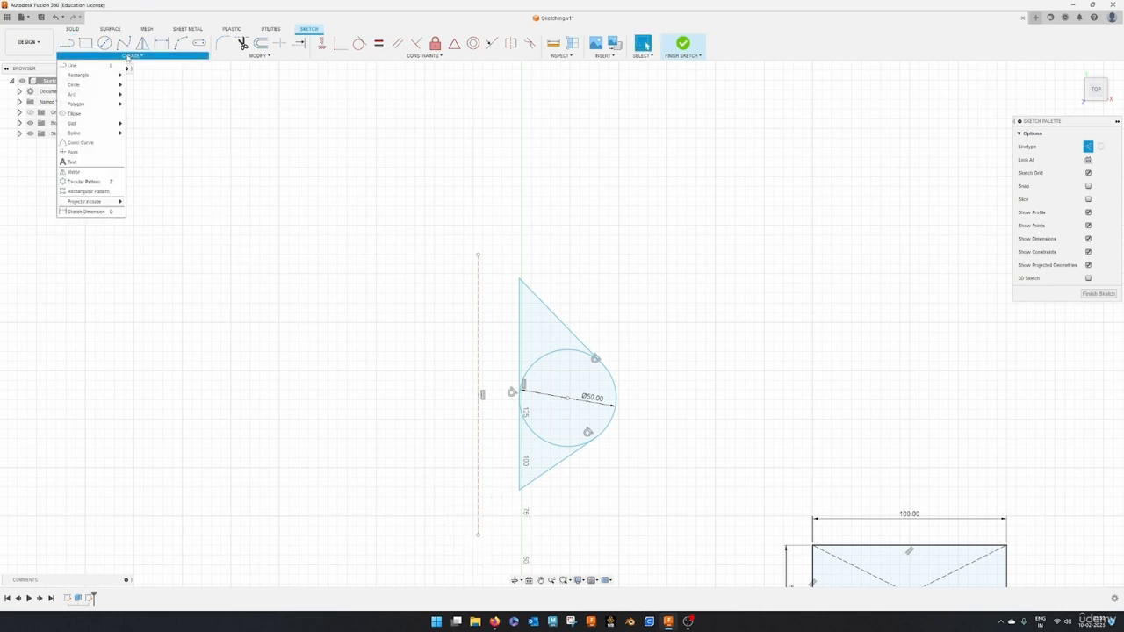
pyautogui.click(75, 172)
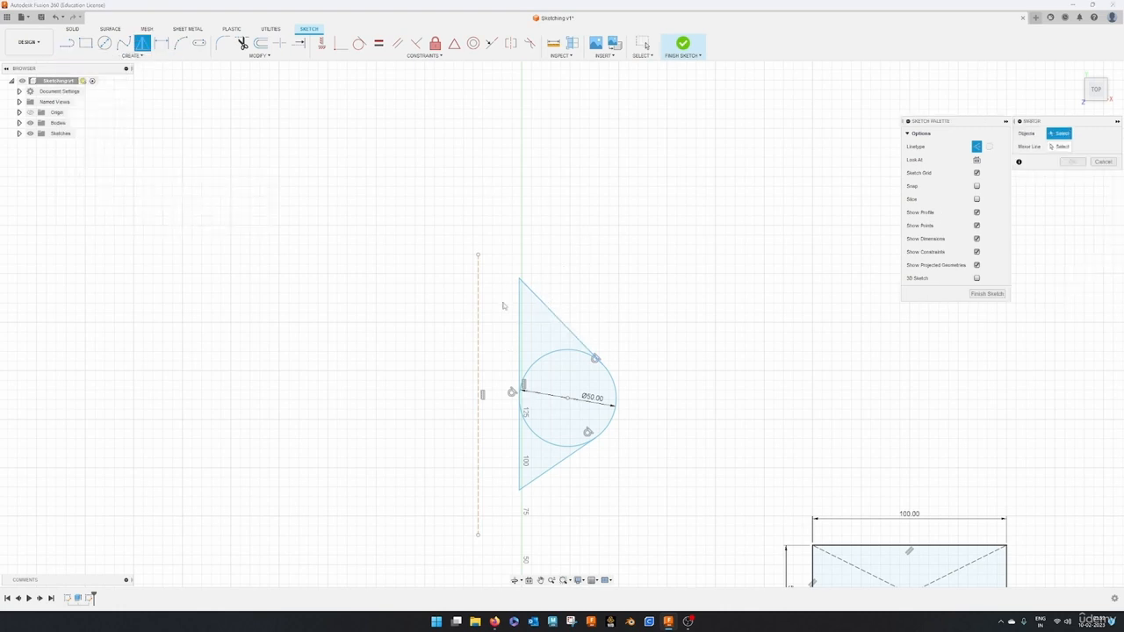
pyautogui.moveTo(493, 263); pyautogui.dragTo(674, 507)
pyautogui.click(1059, 147)
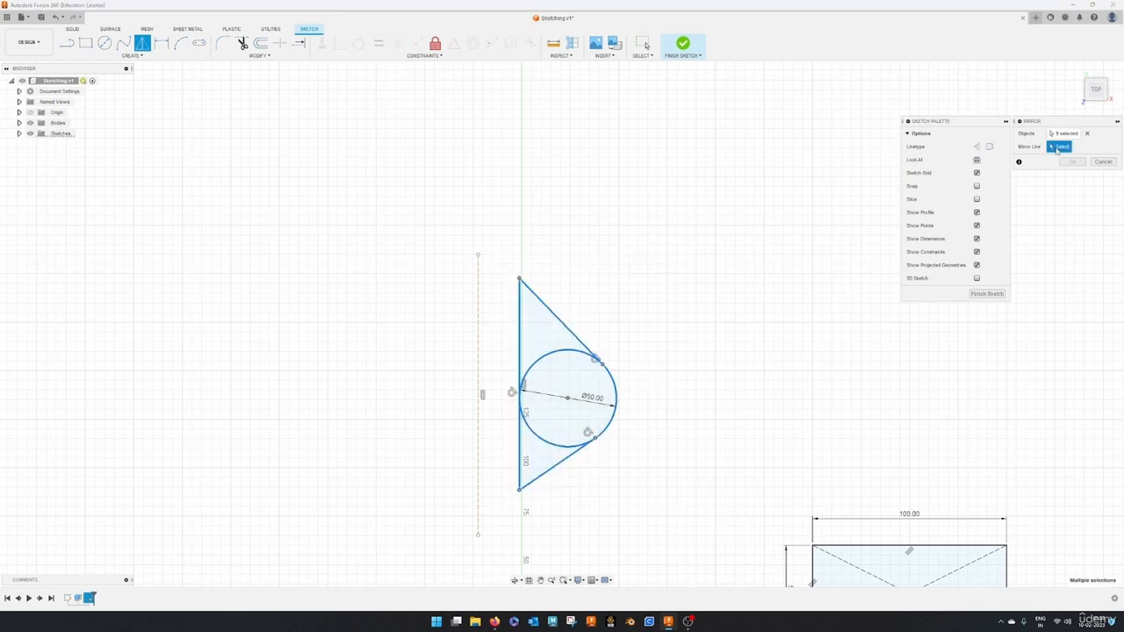
pyautogui.click(479, 373)
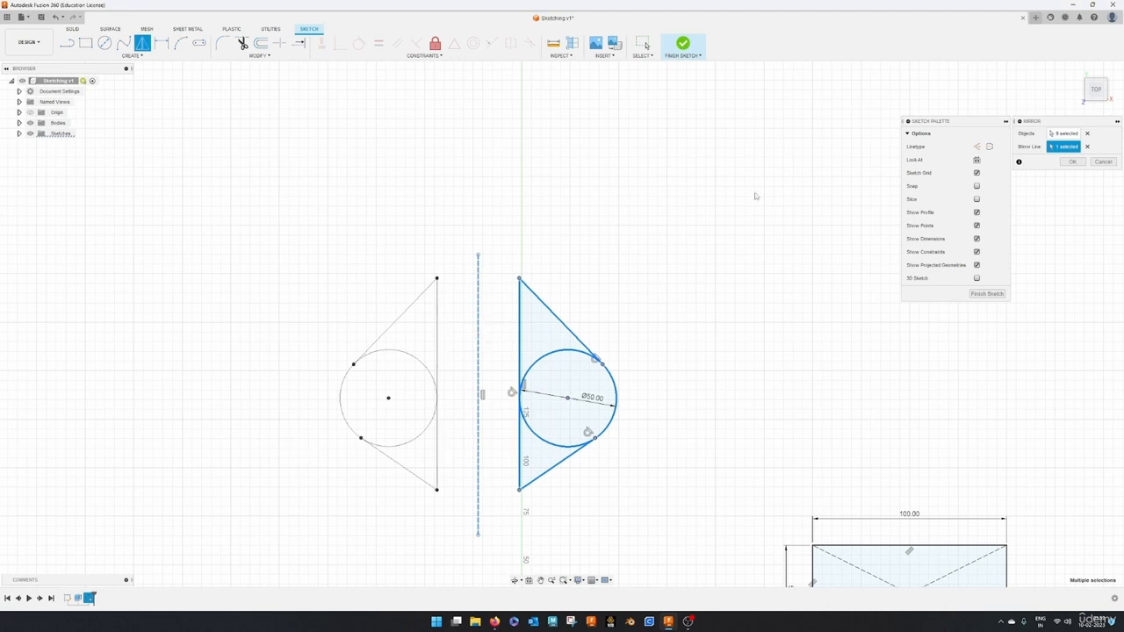
pyautogui.click(1073, 162)
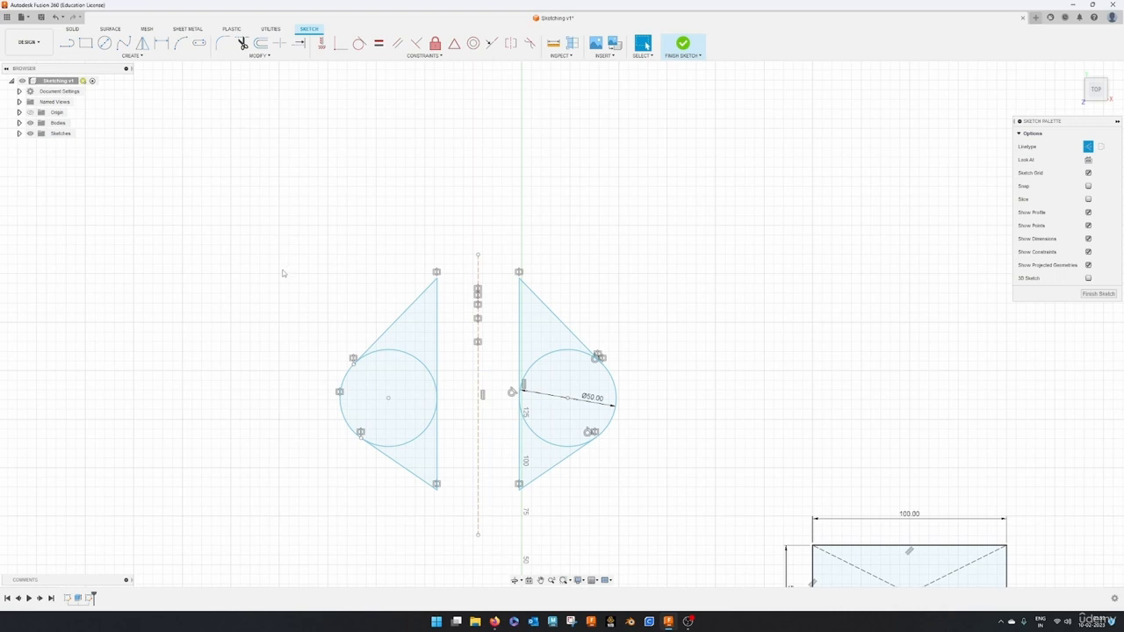
# - Offset the mirrored shape's chain of three lines outward by about 6.7 mm, using normal instead of construction linetype
pyautogui.moveTo(373, 379); pyautogui.dragTo(395, 311, button='middle')
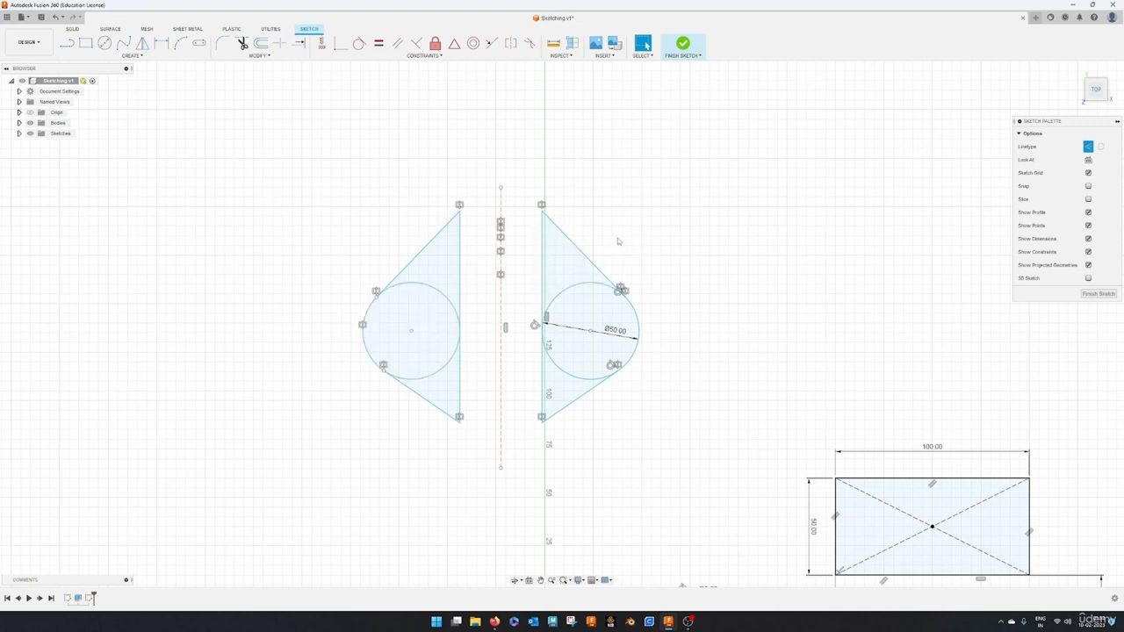
pyautogui.moveTo(619, 253); pyautogui.dragTo(609, 284, button='middle')
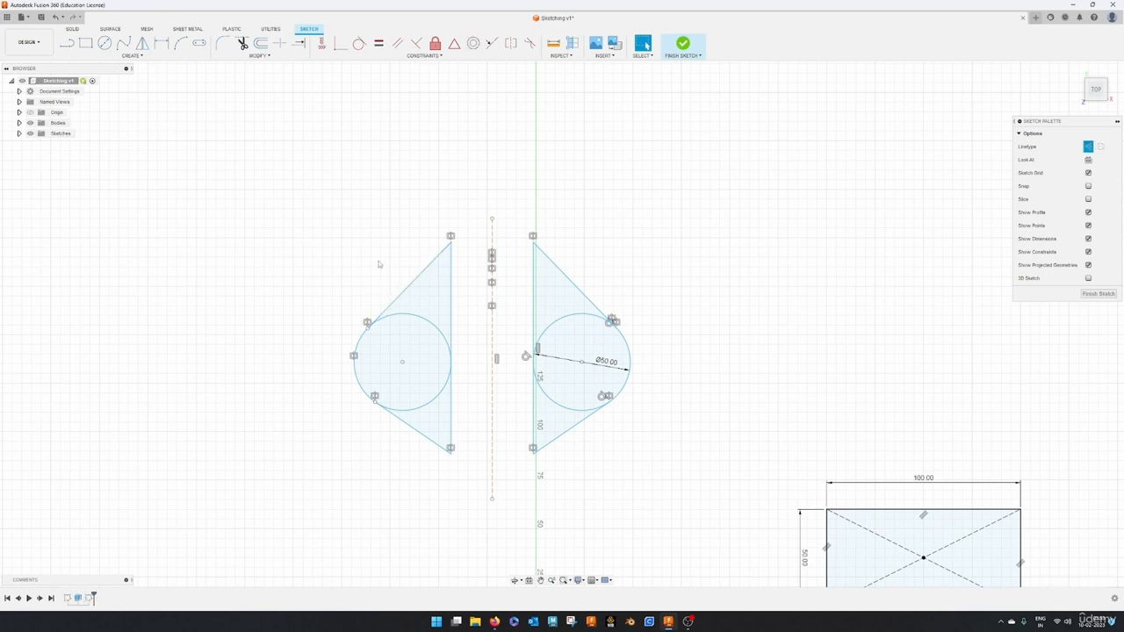
pyautogui.click(262, 56)
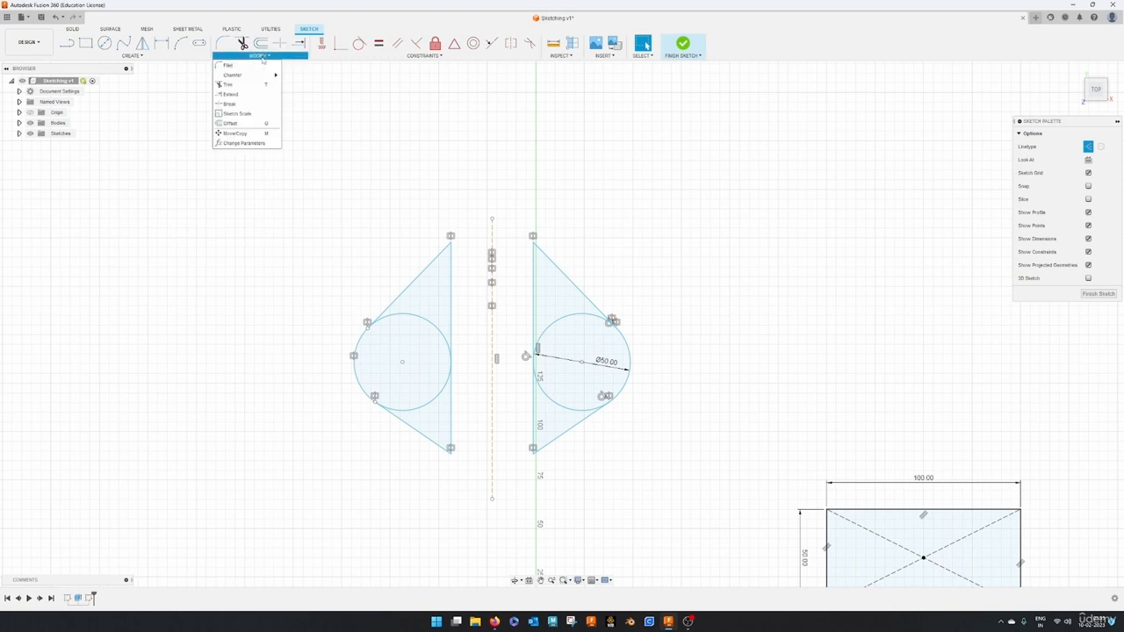
pyautogui.click(230, 123)
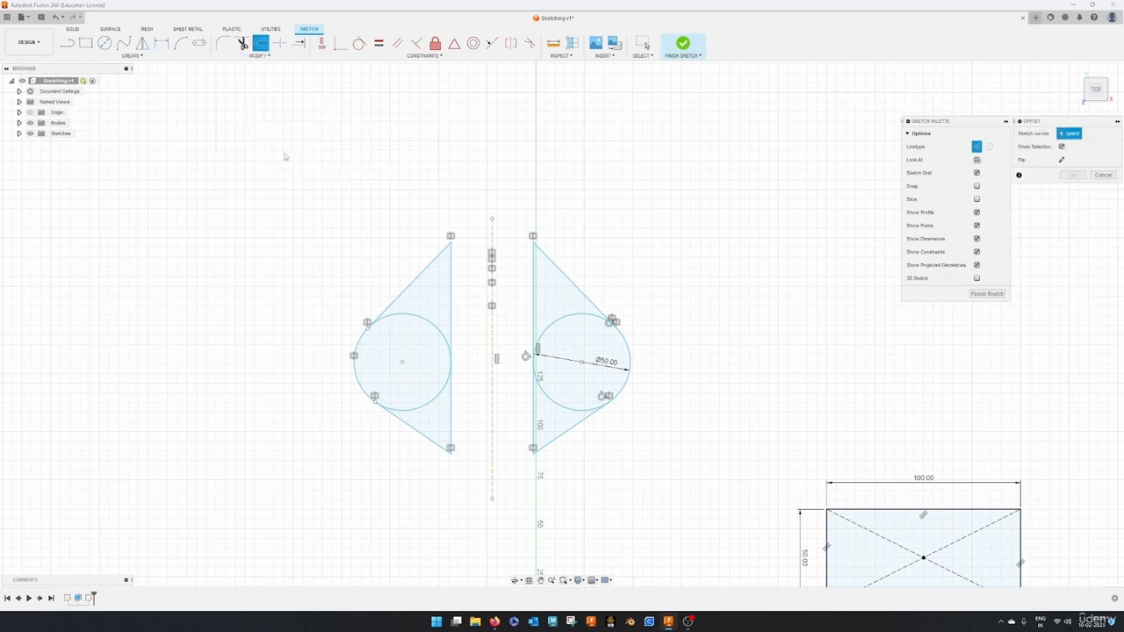
pyautogui.click(398, 291)
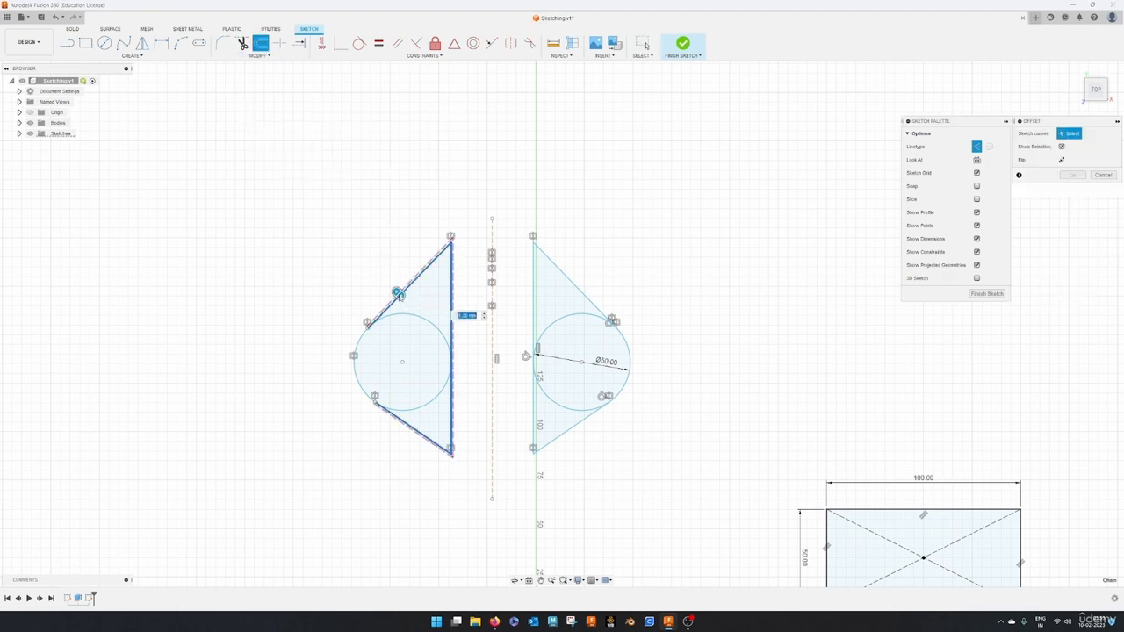
pyautogui.moveTo(387, 282); pyautogui.dragTo(387, 283)
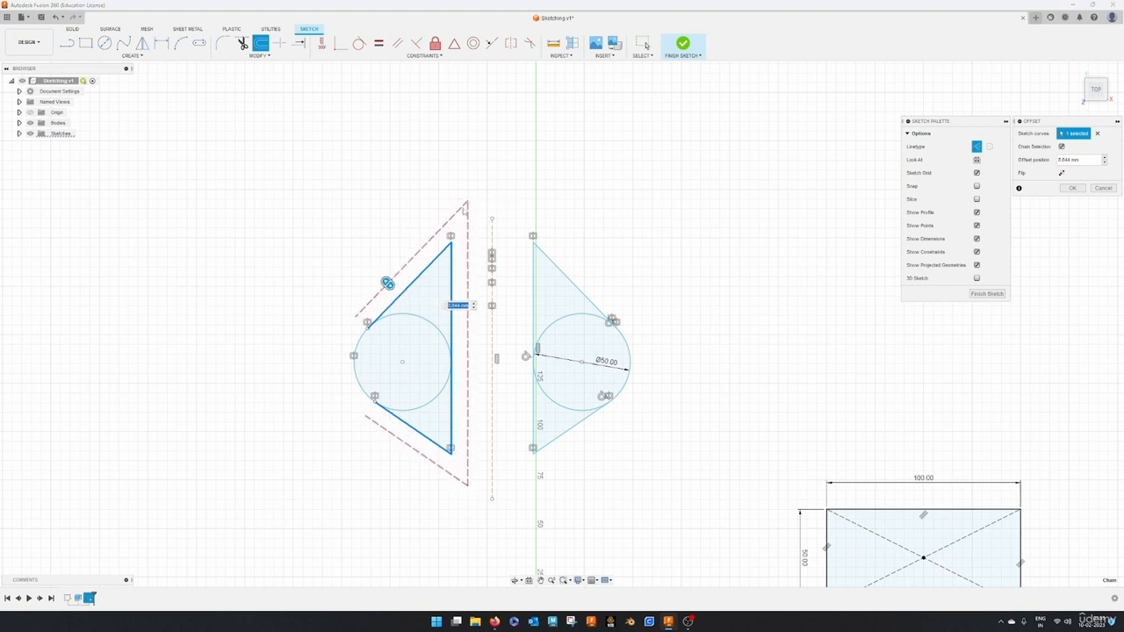
pyautogui.click(977, 148)
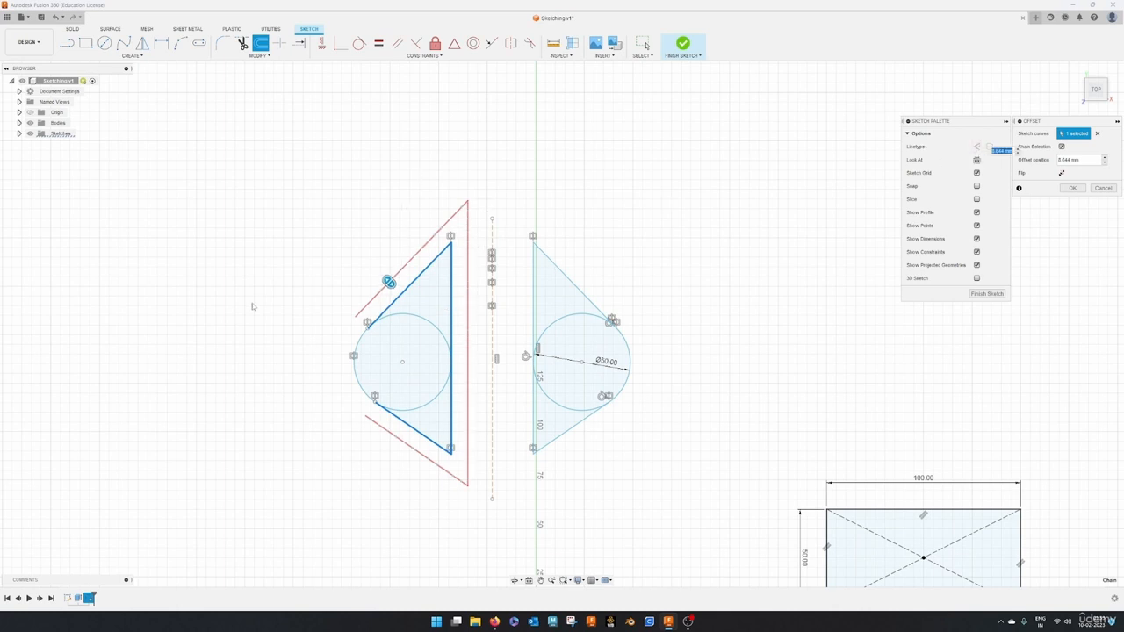
pyautogui.moveTo(389, 282)
pyautogui.mouseDown()
pyautogui.moveTo(378, 271)
pyautogui.moveTo(391, 284)
pyautogui.mouseUp()
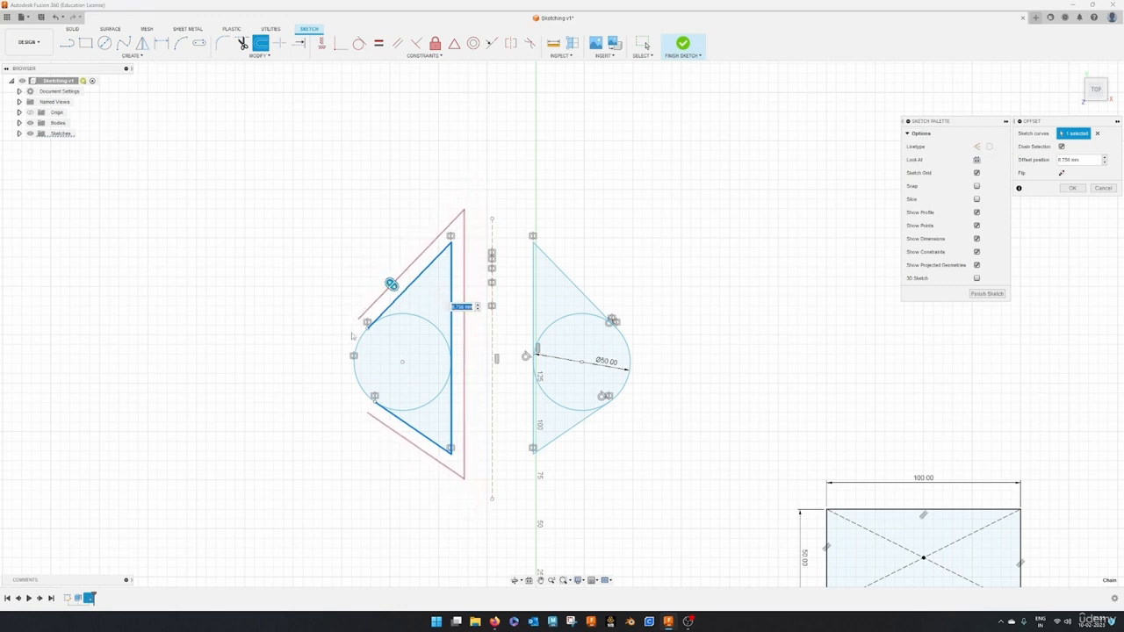
pyautogui.click(1071, 188)
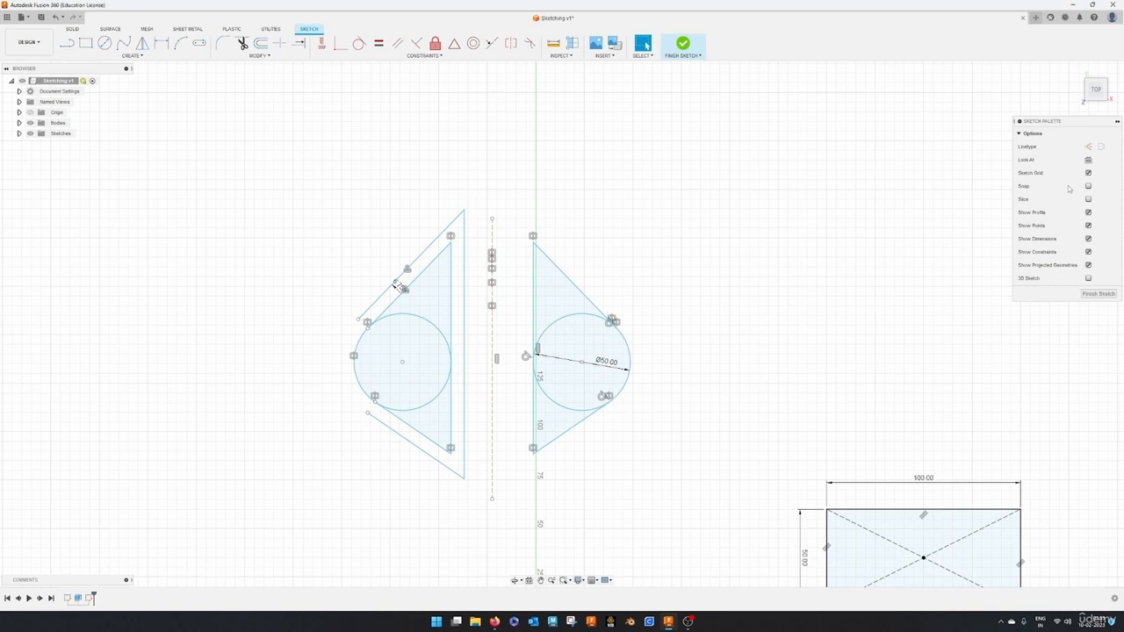
# - Set the offset distance of the mirrored shape's line chain to 5 mm
pyautogui.scroll(3, 426, 266)
pyautogui.doubleClick(383, 304)
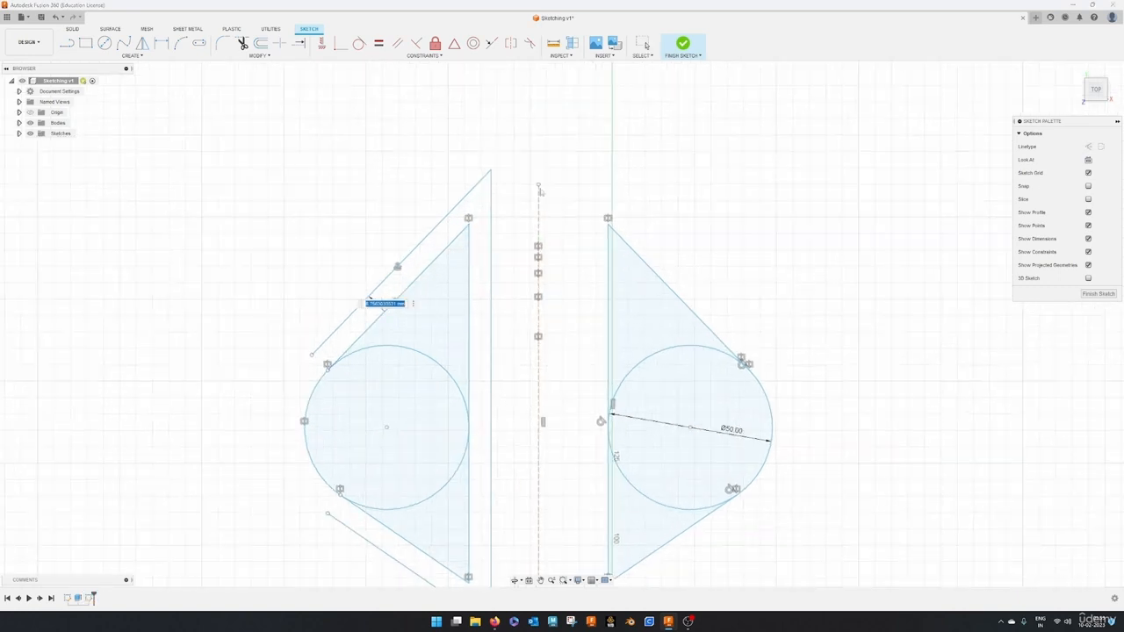
pyautogui.write('4')
pyautogui.press('Return')
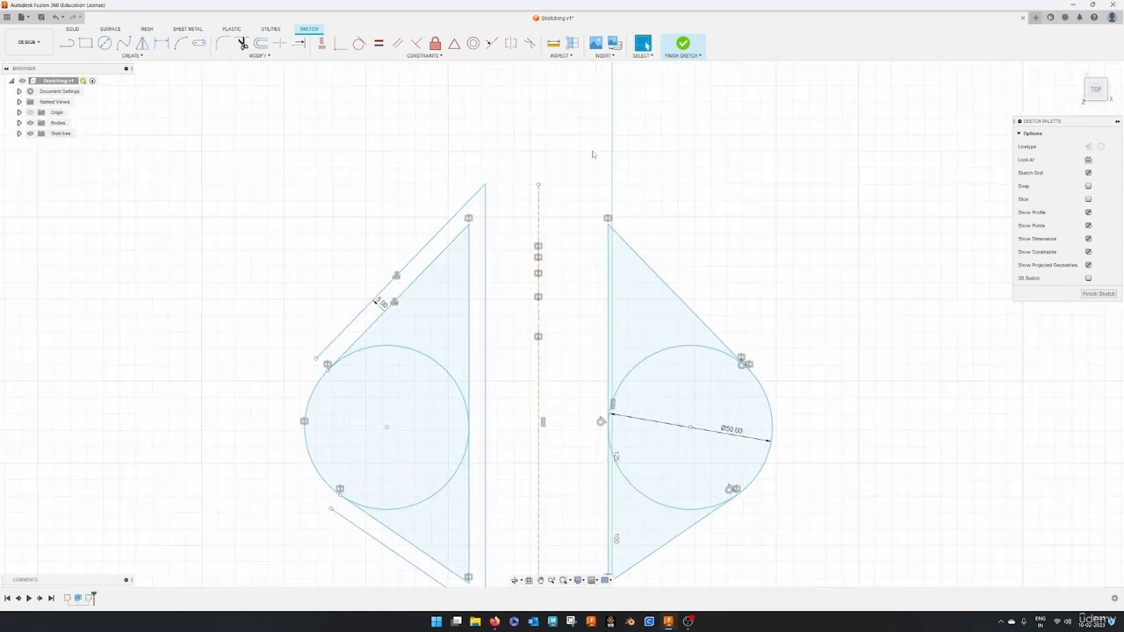
# - Offset the mirrored circle outward by 5 mm
pyautogui.moveTo(395, 420); pyautogui.dragTo(433, 354, button='middle')
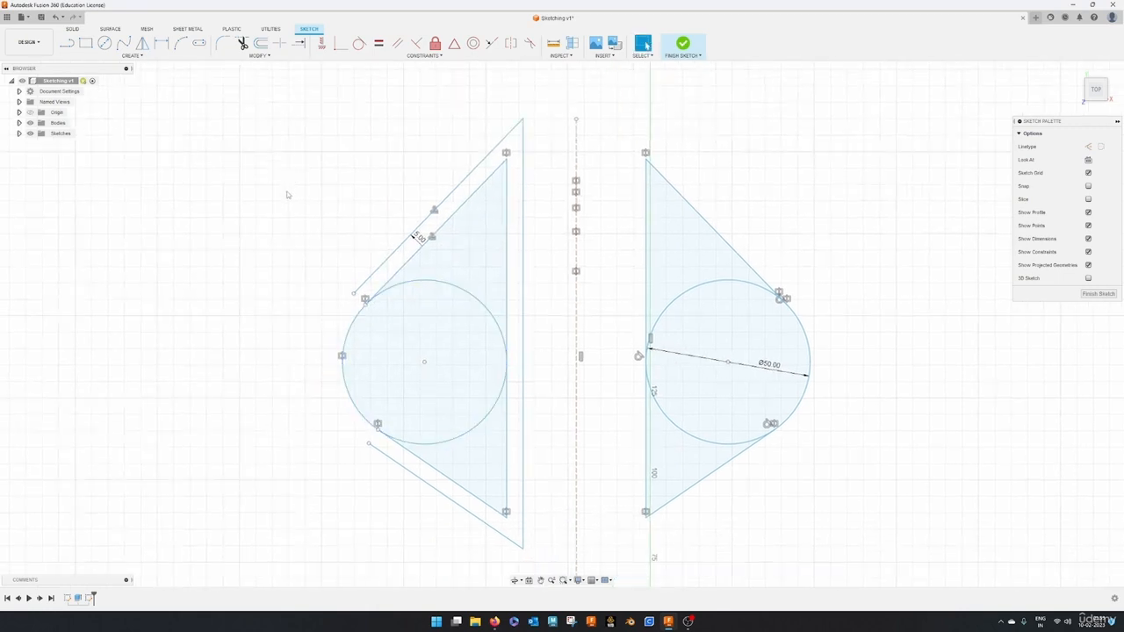
pyautogui.press('o')
pyautogui.click(436, 279)
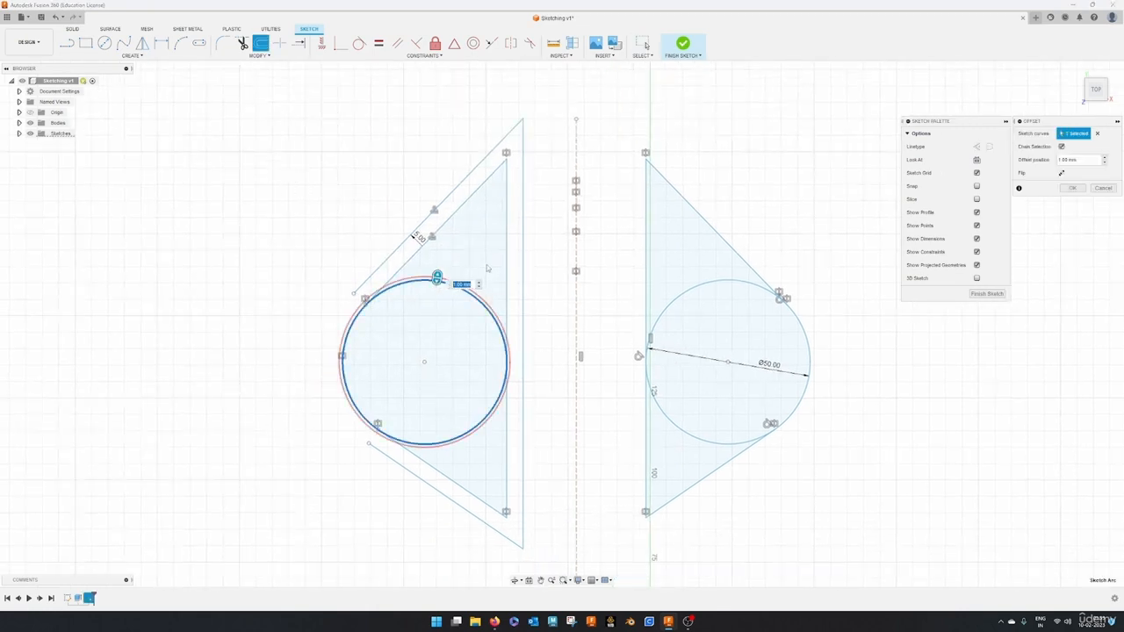
pyautogui.write('5')
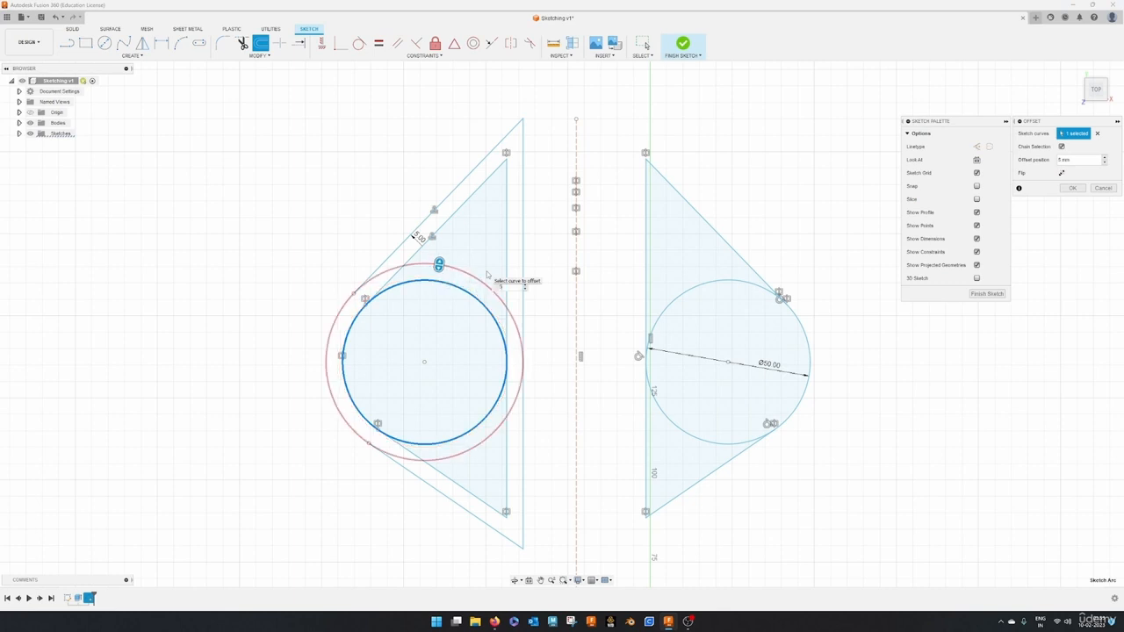
pyautogui.press('Return')
pyautogui.scroll(-3, 515, 318)
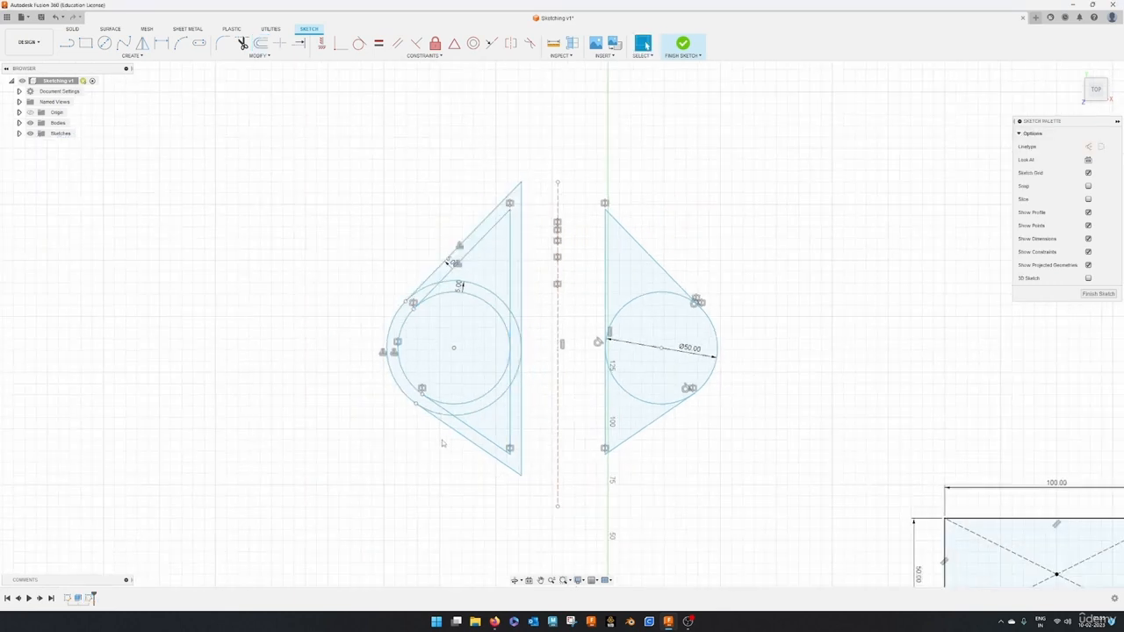
# - Trim away the offset circle's inner segments inside the mirrored shape, keeping only its outer arc joining the offset lines
pyautogui.scroll(3, 314, 310)
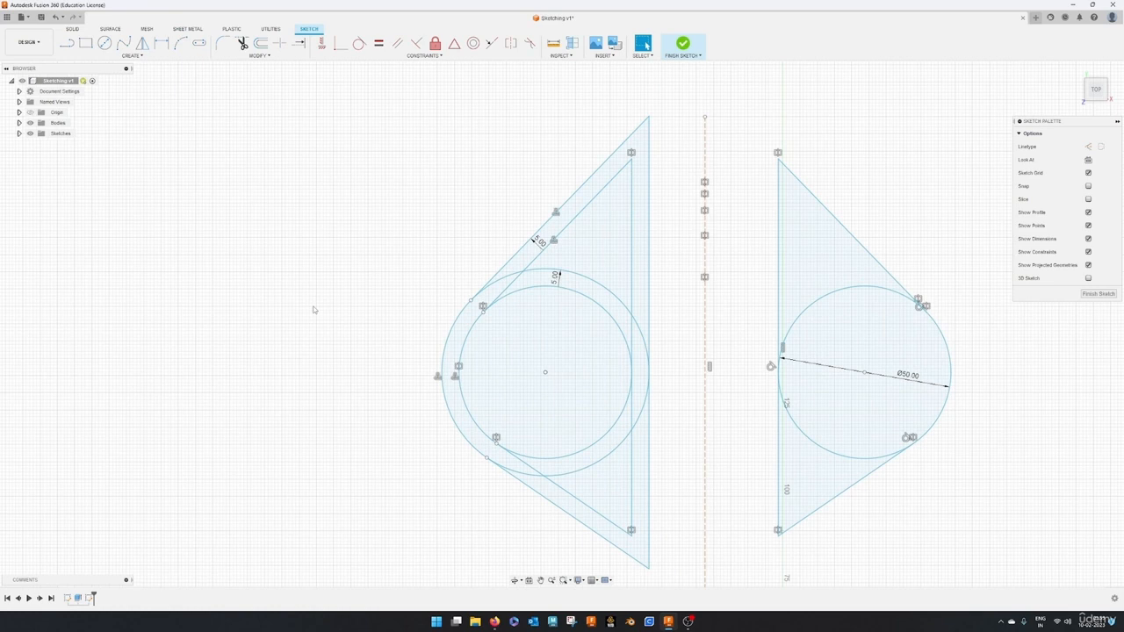
pyautogui.scroll(3, 314, 309)
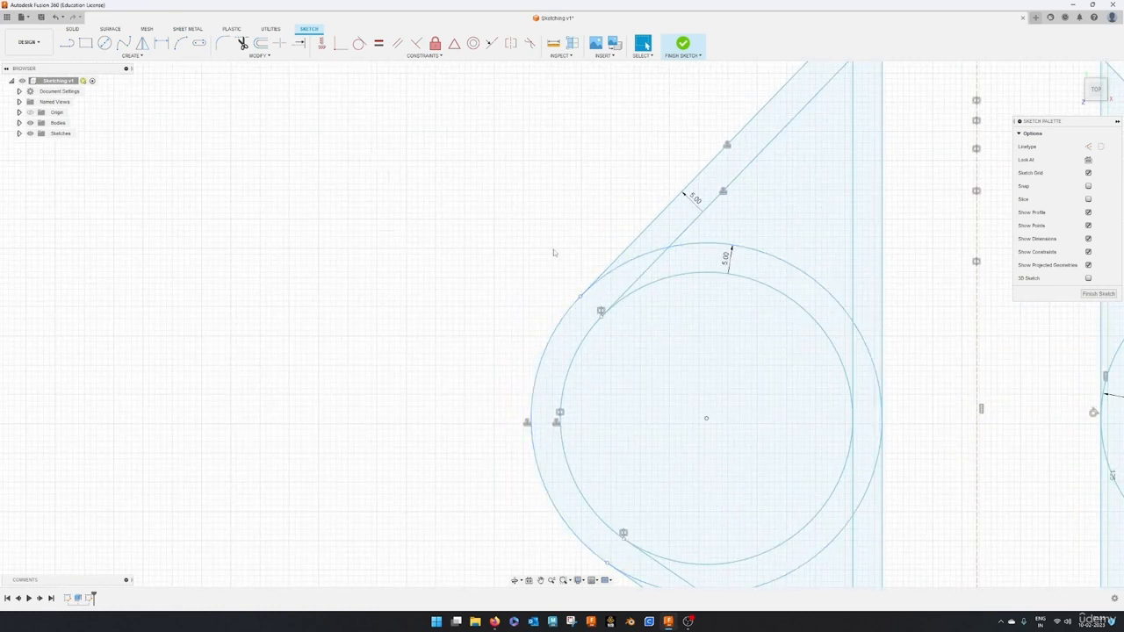
pyautogui.press('t')
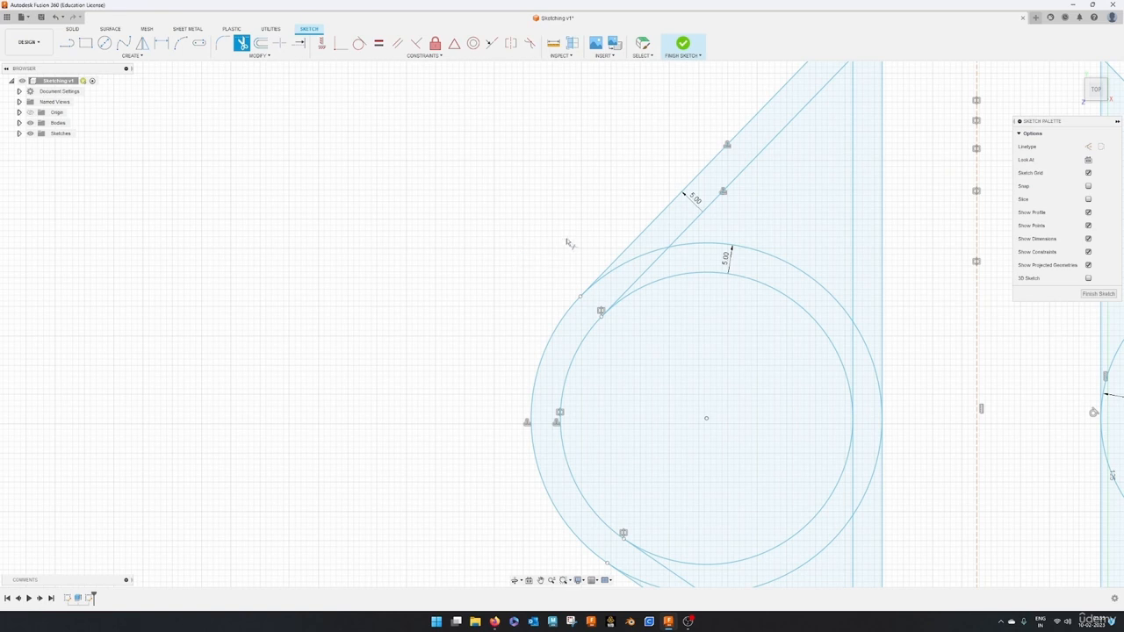
pyautogui.click(630, 266)
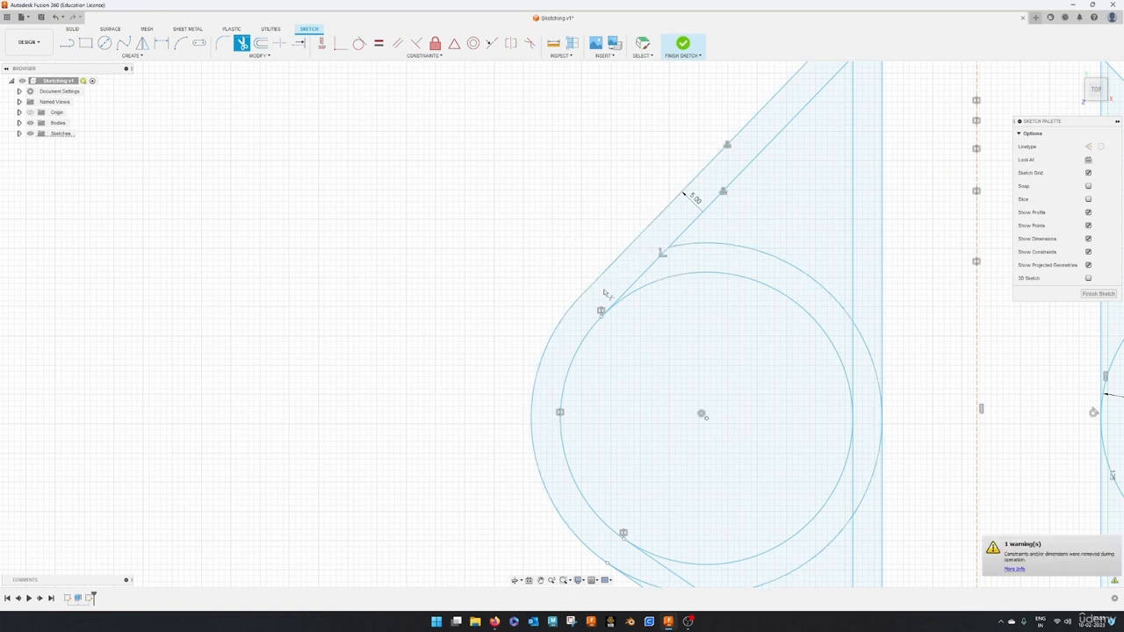
pyautogui.scroll(-2, 604, 303)
pyautogui.moveTo(612, 500); pyautogui.dragTo(606, 450, button='middle')
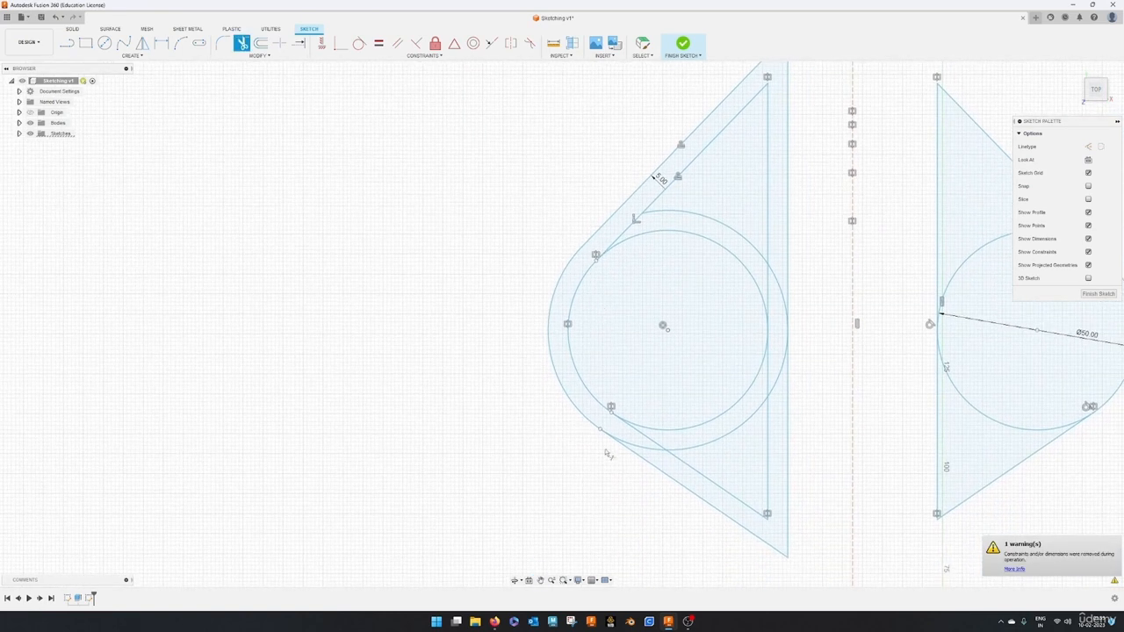
pyautogui.click(636, 447)
pyautogui.click(776, 383)
pyautogui.click(776, 290)
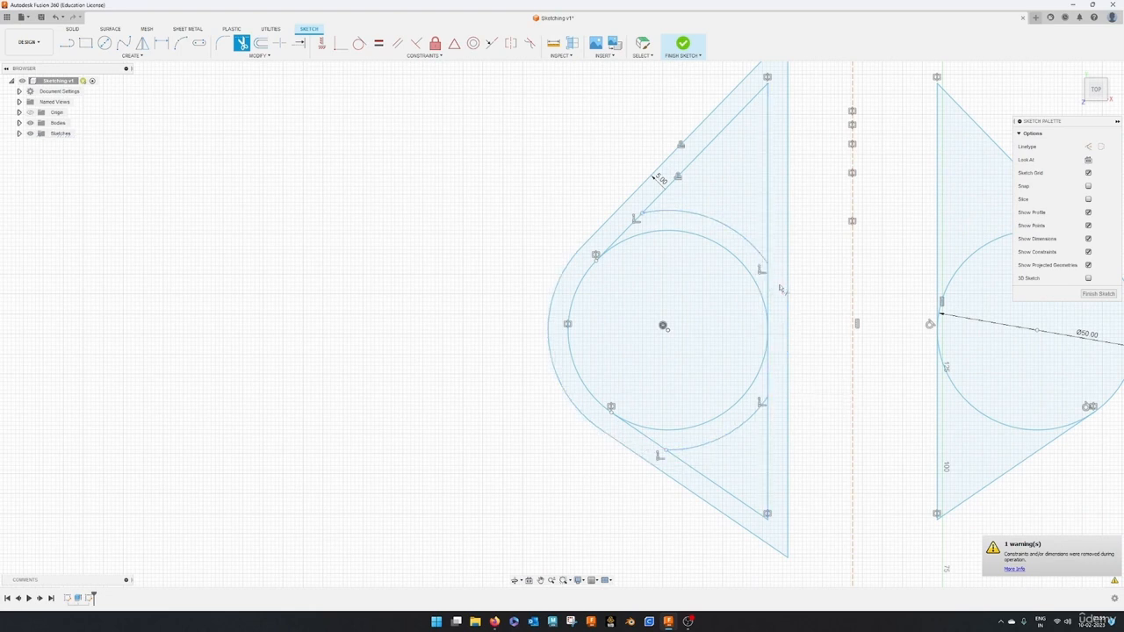
pyautogui.click(734, 231)
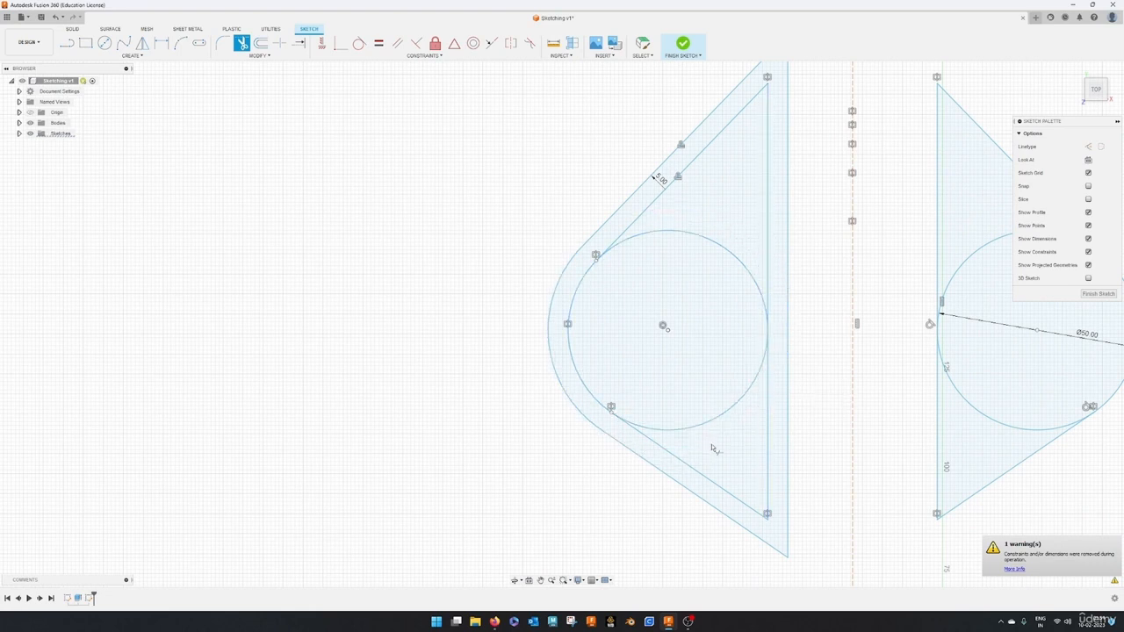
pyautogui.scroll(-5, 715, 445)
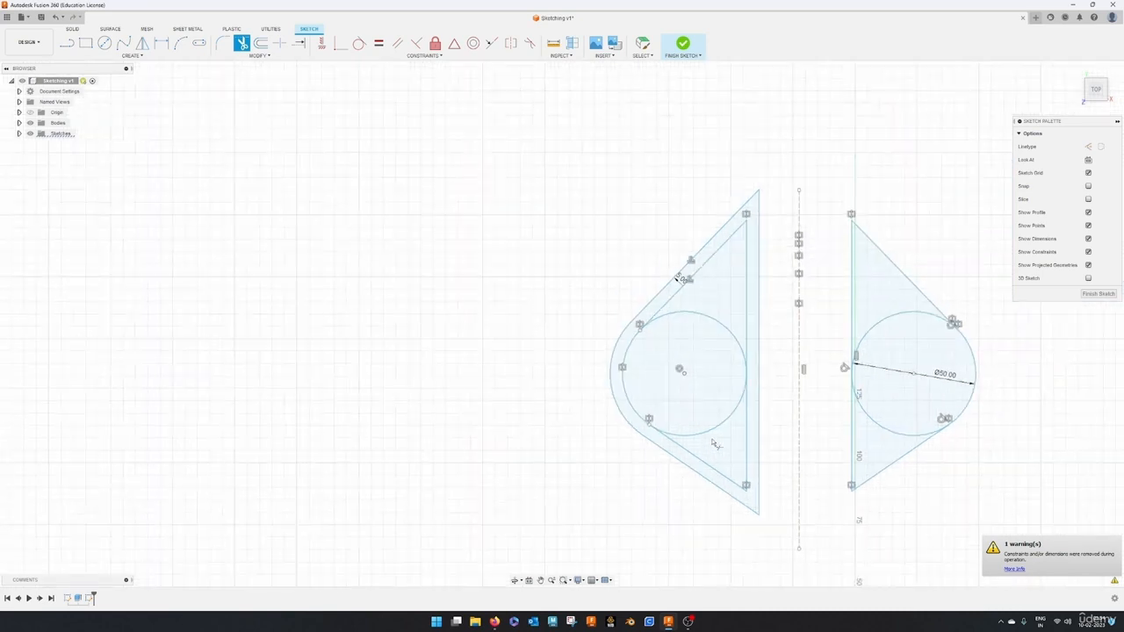
# - Finish the sketch and extrude the mirrored shape's outer border and inner circle profiles upward as a new body
pyautogui.click(683, 44)
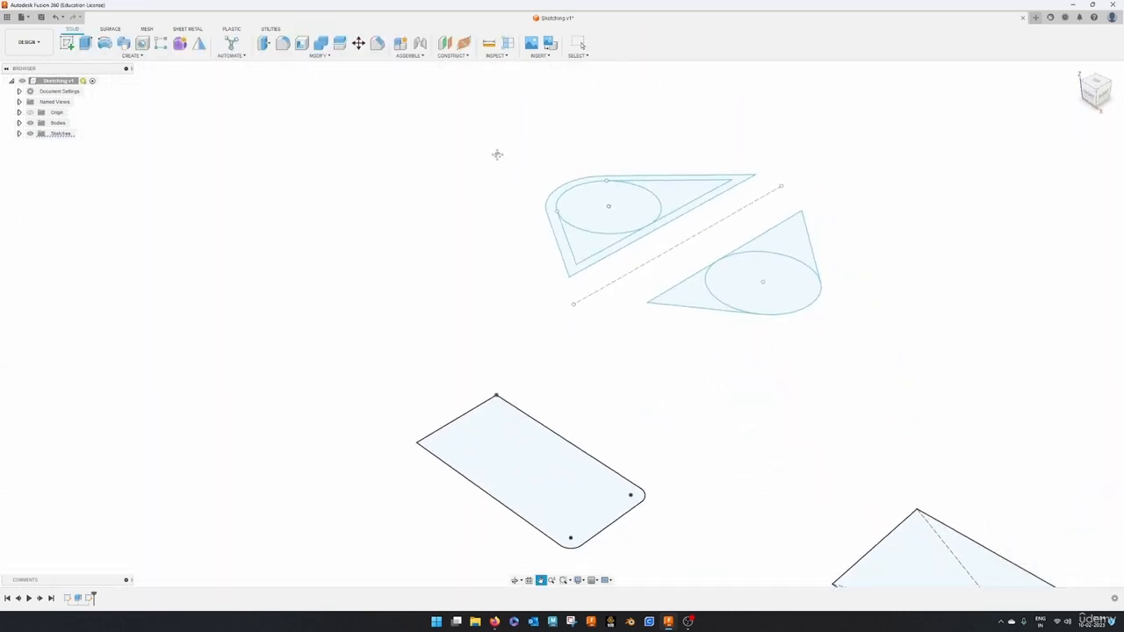
pyautogui.click(86, 43)
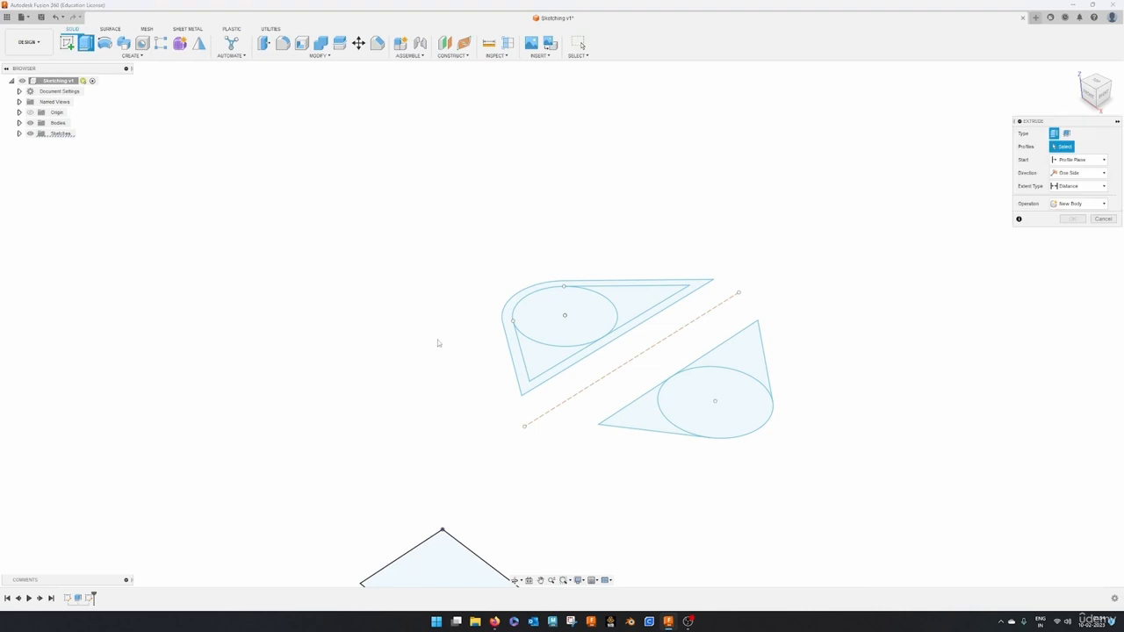
pyautogui.click(514, 365)
pyautogui.click(564, 307)
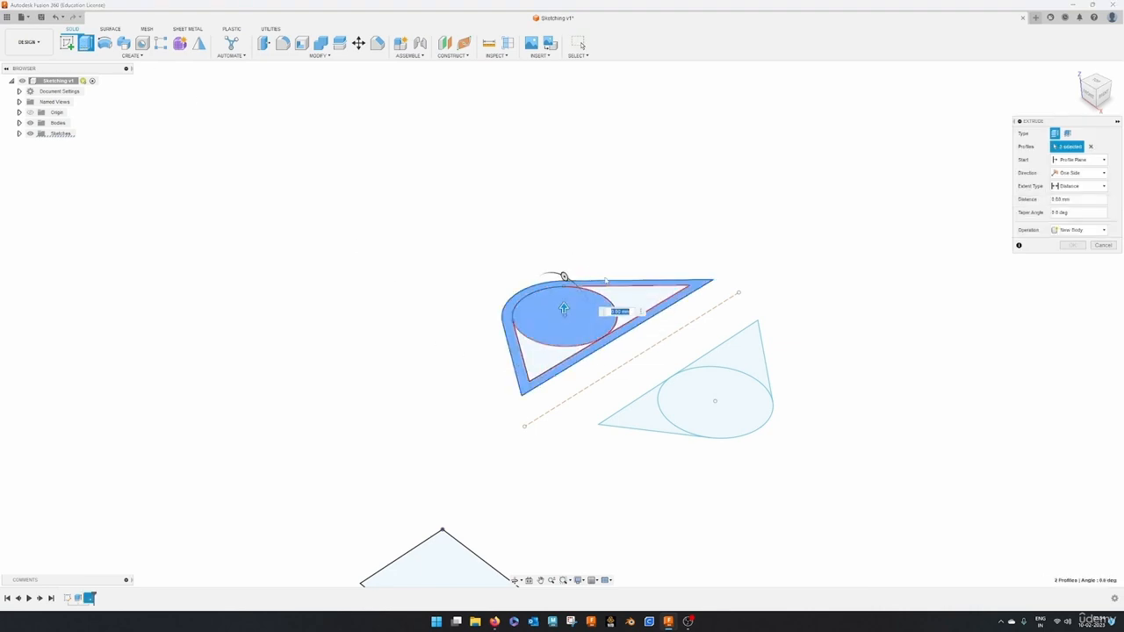
pyautogui.moveTo(564, 308); pyautogui.dragTo(656, 245)
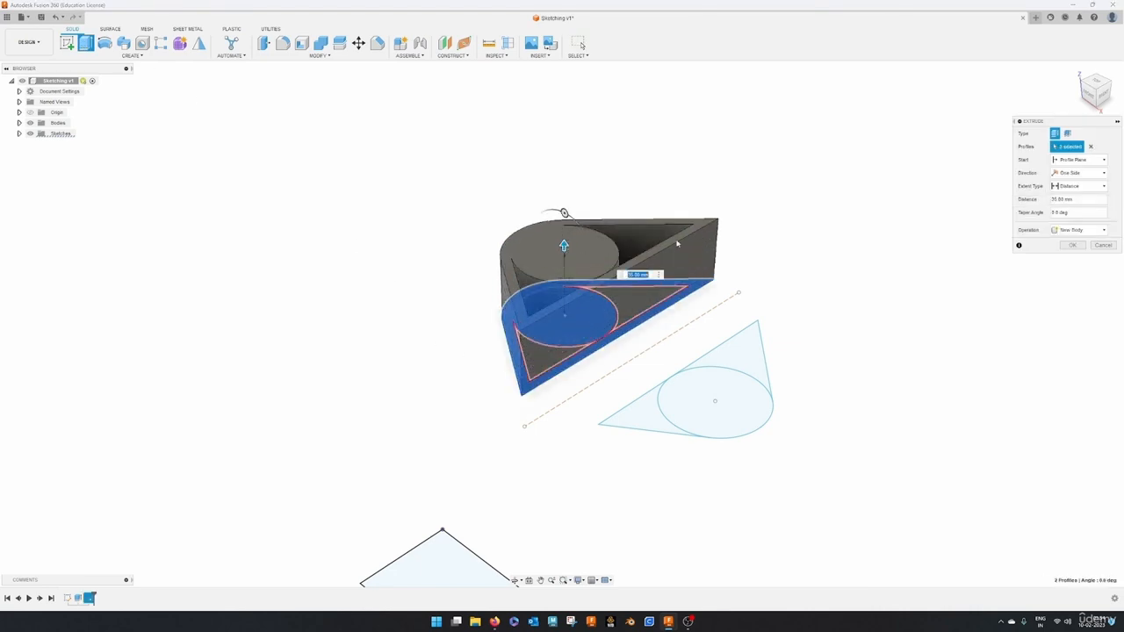
pyautogui.click(1073, 245)
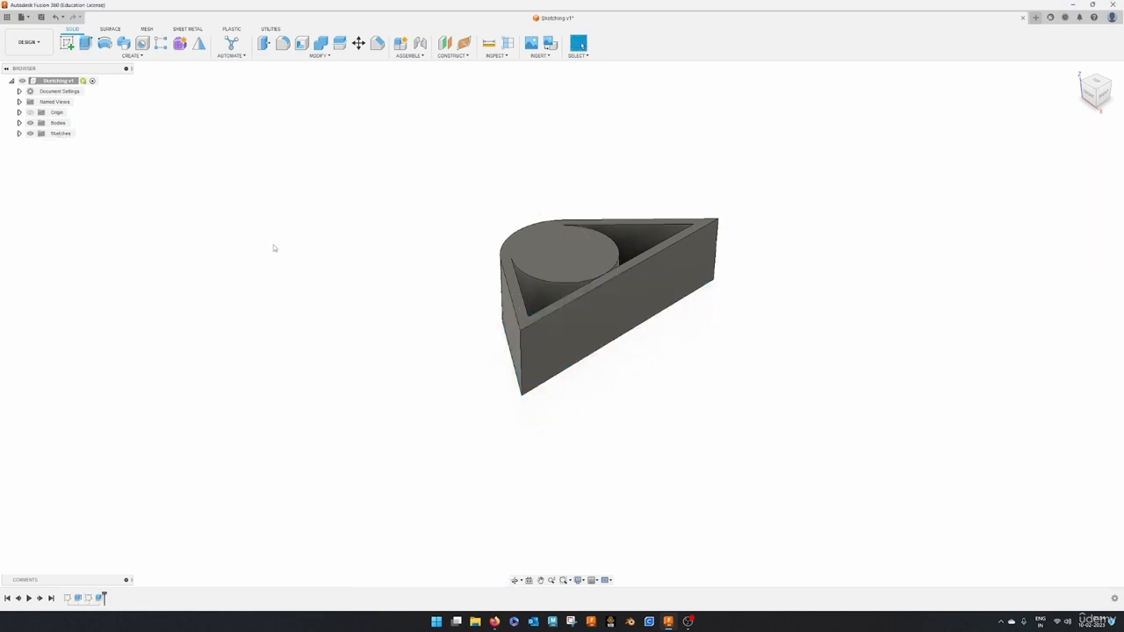
pyautogui.moveTo(504, 276); pyautogui.dragTo(491, 358, button='middle')
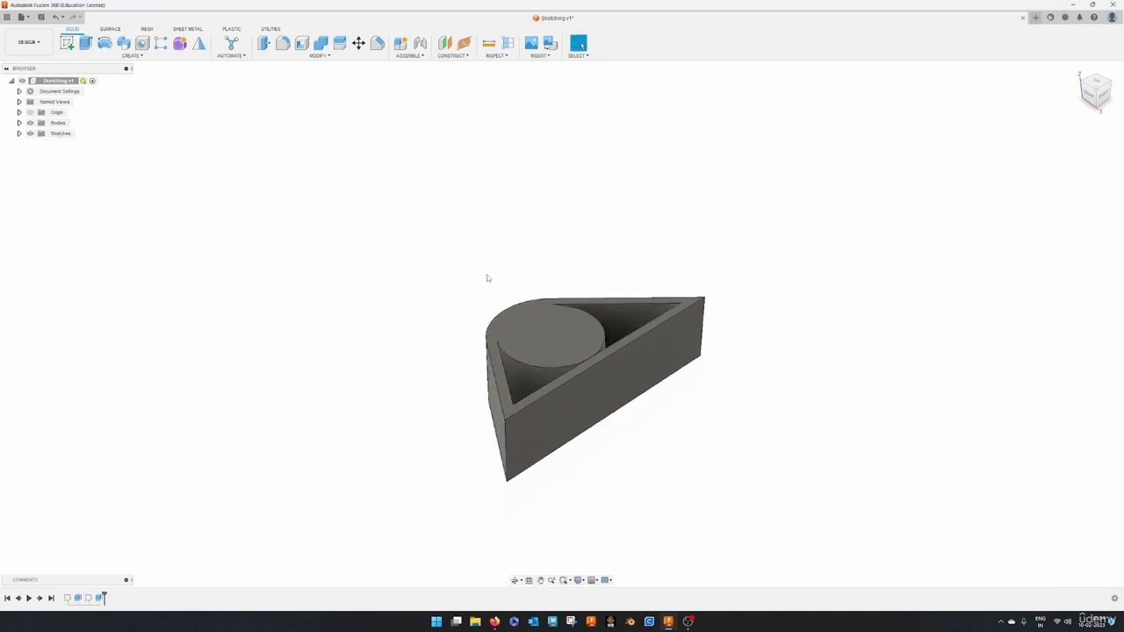
pyautogui.keyDown('shift'); pyautogui.moveTo(584, 214); pyautogui.dragTo(634, 214, button='middle'); pyautogui.keyUp('shift')
pyautogui.keyDown('shift'); pyautogui.moveTo(902, 287); pyautogui.dragTo(929, 254, button='middle'); pyautogui.keyUp('shift')
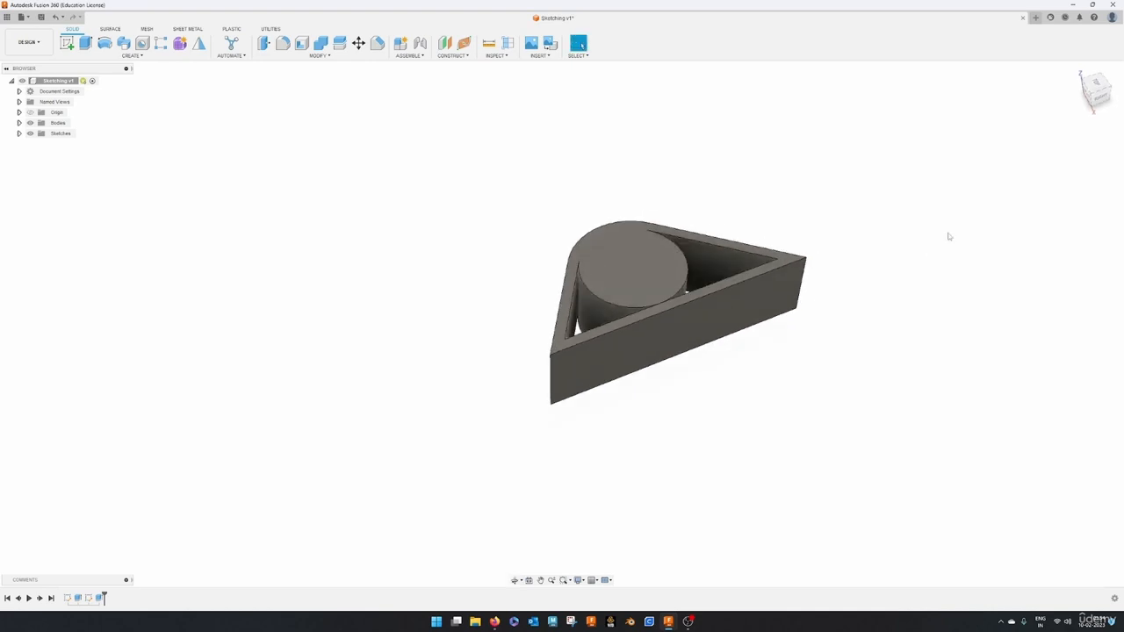
pyautogui.click(1077, 70)
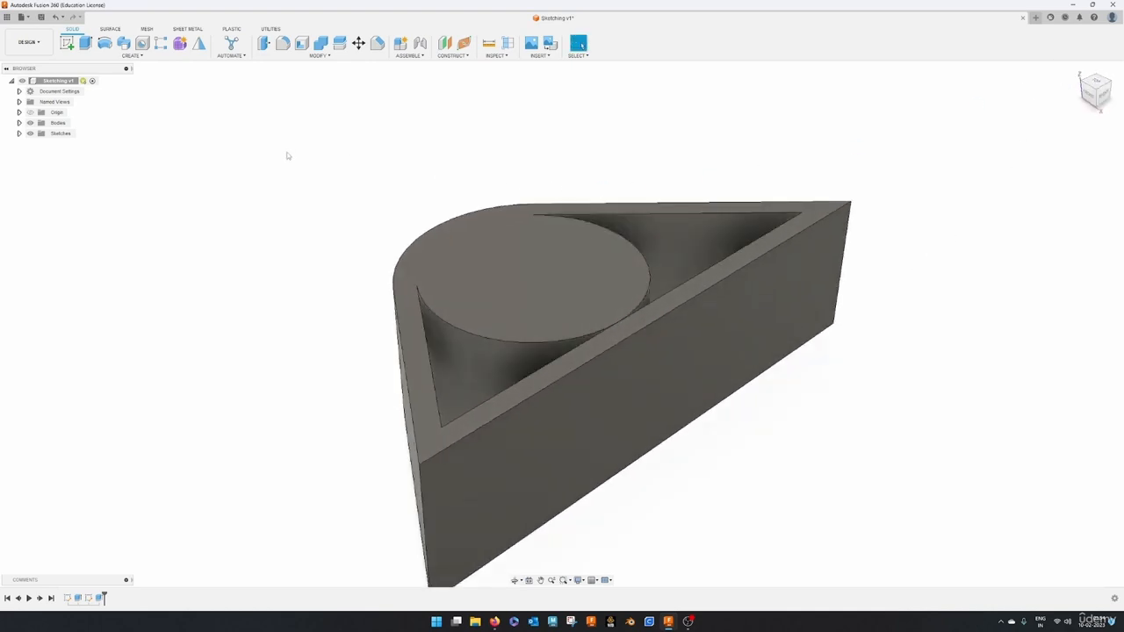